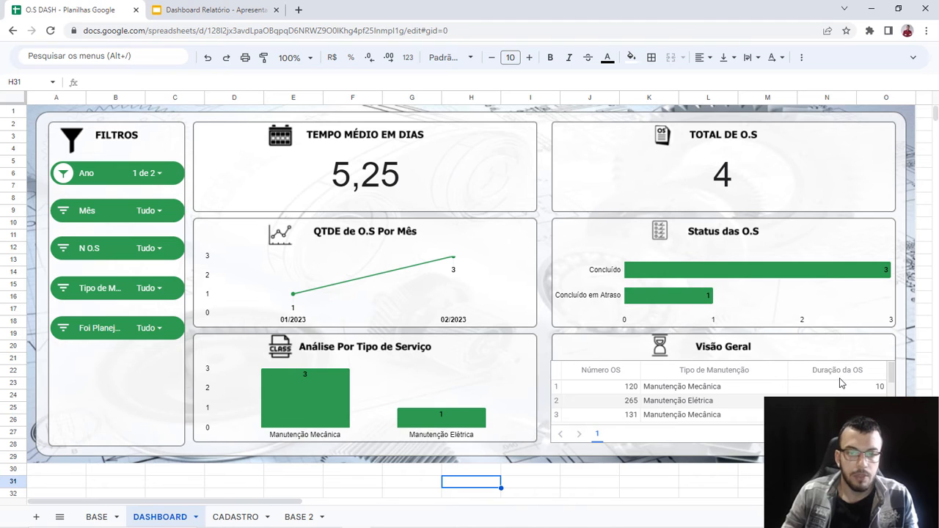
Step: Examine the rows of the Visão Geral table on the dashboard, including each order's maintenance type and duration
scroll(840, 385, "down", 1)
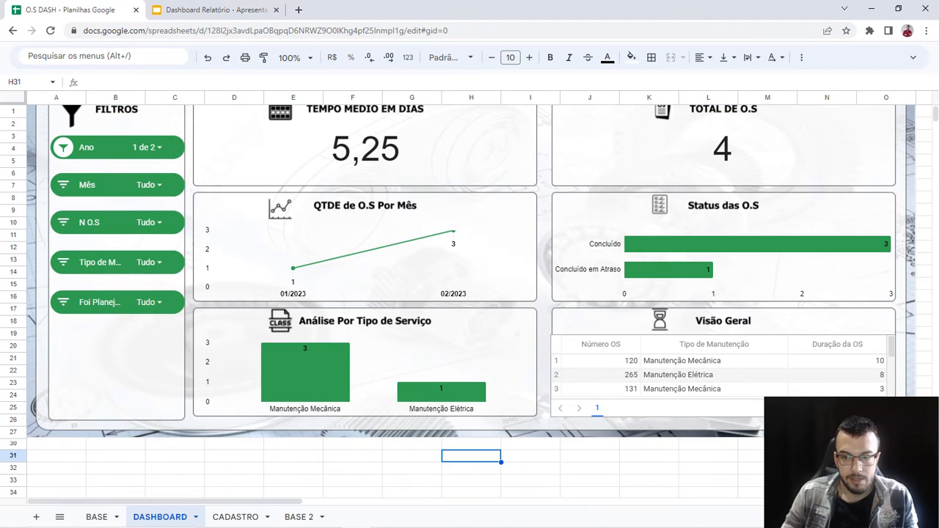
left_click(865, 364)
scroll(865, 366, "down", 1)
scroll(866, 366, "up", 1)
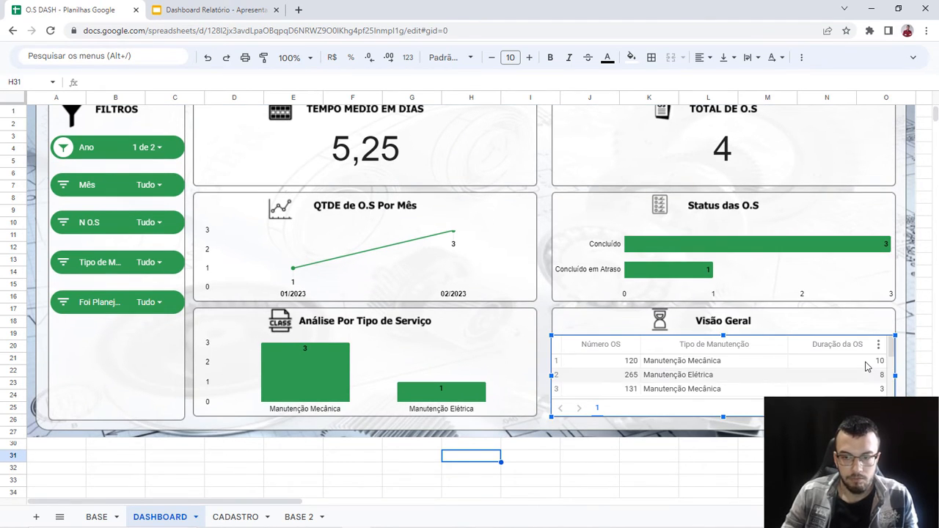
scroll(866, 367, "down", 1)
scroll(866, 367, "up", 1)
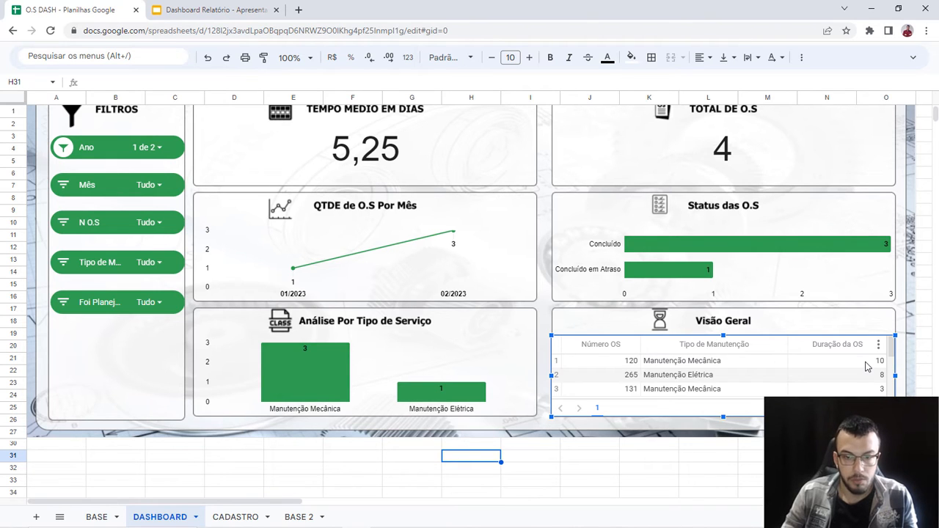
scroll(866, 366, "down", 1)
scroll(865, 367, "up", 1)
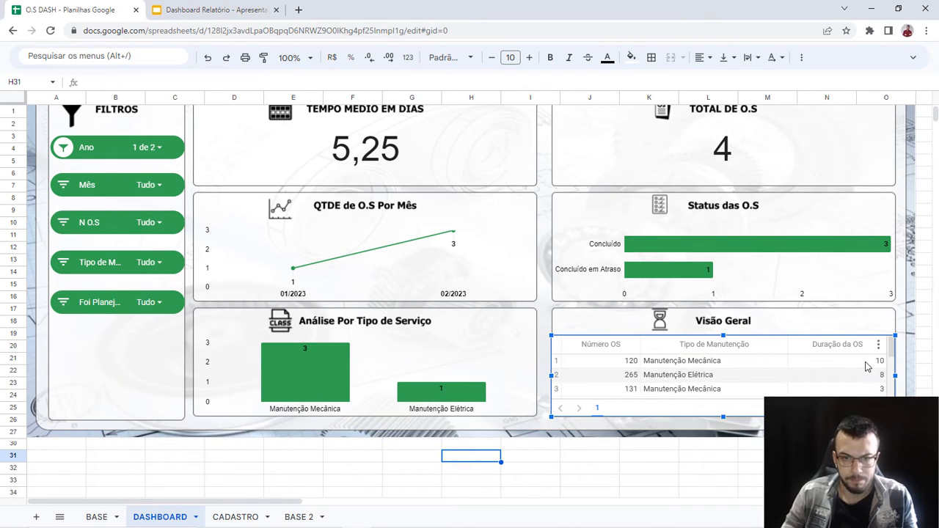
left_click(723, 494)
scroll(712, 477, "up", 1)
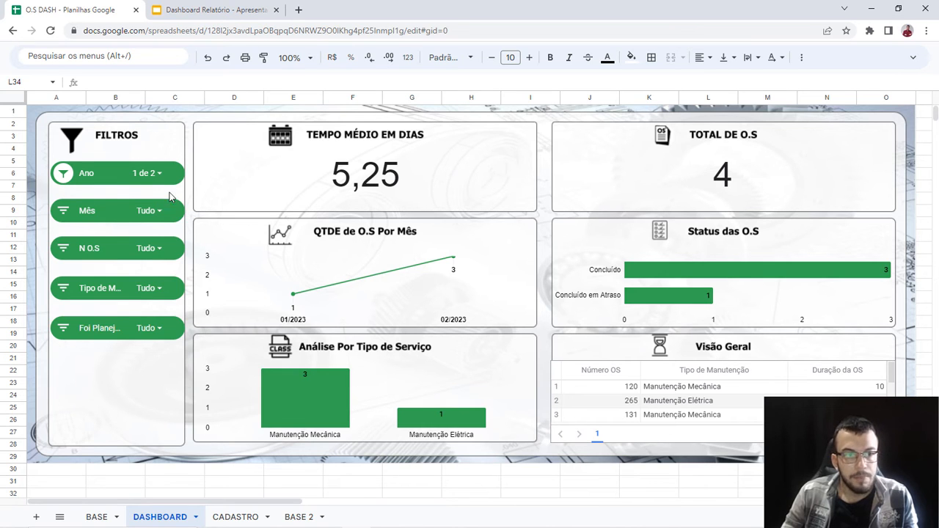
Step: Check the options of the Ano, Mês, N O.S, Tipo de Manutenção and Foi Planejado dashboard filters without changing them
left_click(146, 173)
left_click(147, 173)
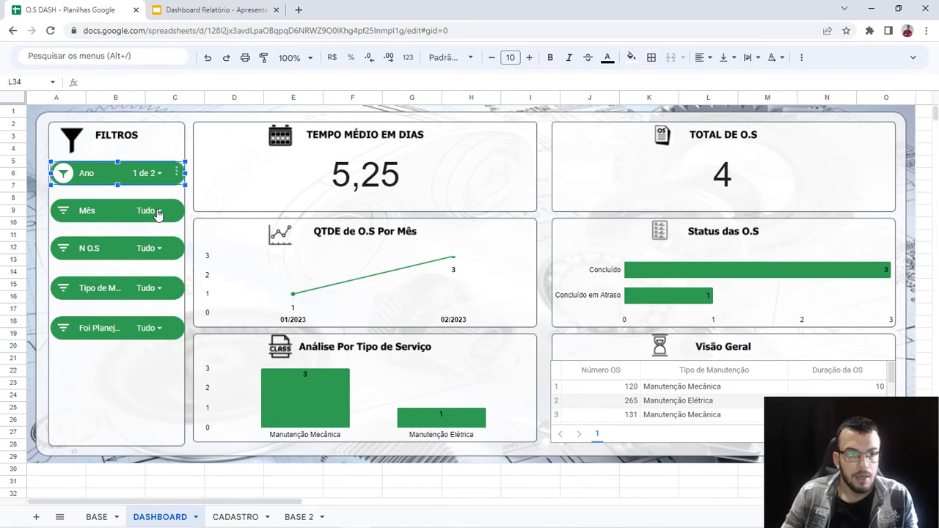
left_click(149, 210)
left_click(148, 210)
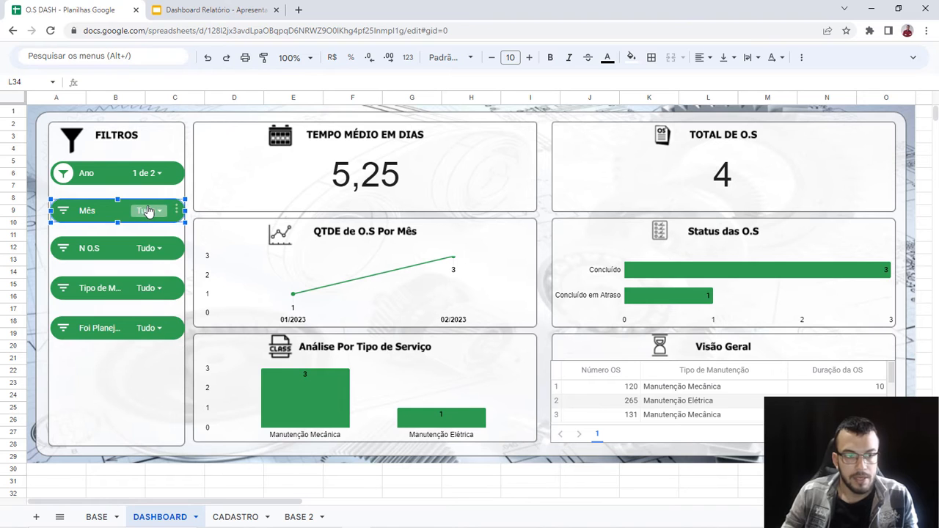
left_click(150, 248)
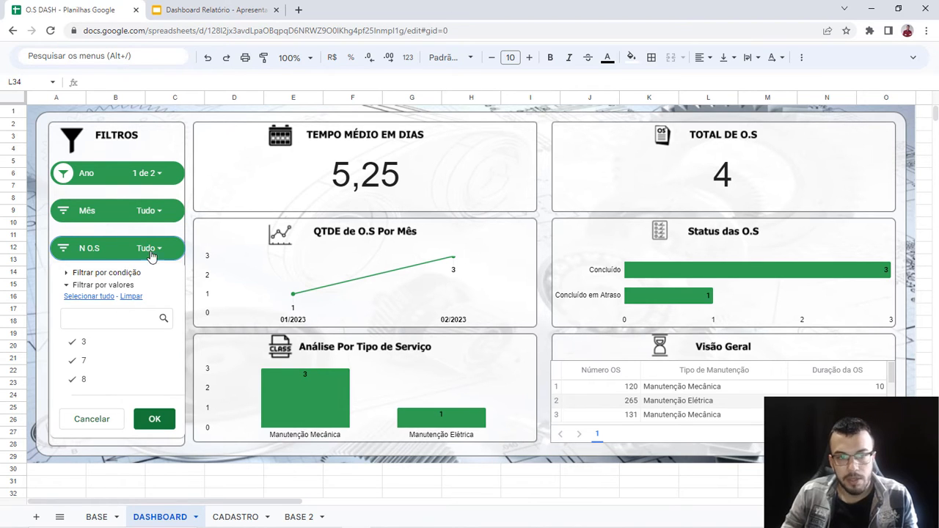
left_click(152, 250)
left_click(150, 287)
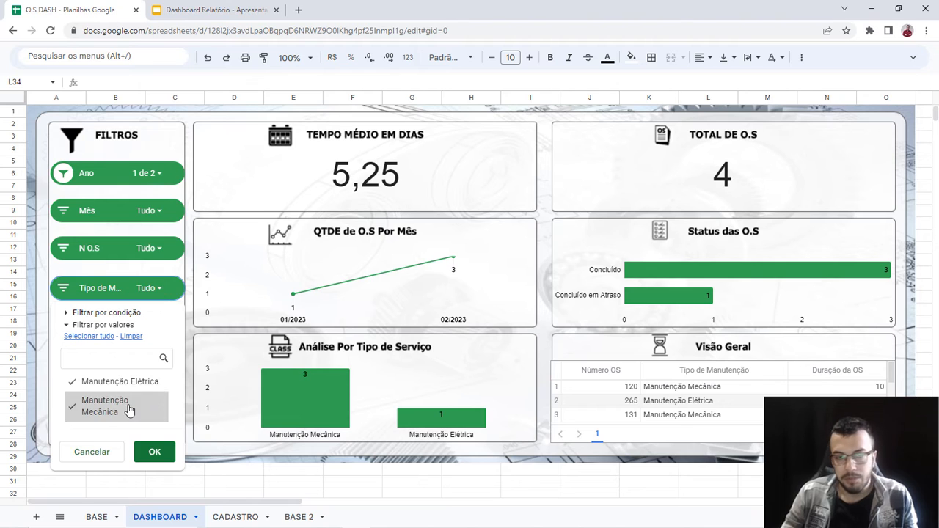
left_click(150, 290)
left_click(158, 332)
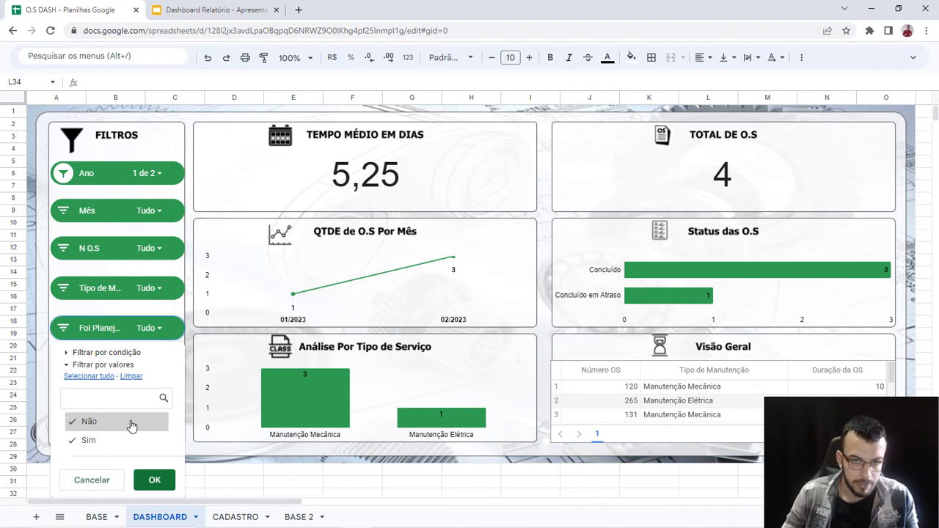
left_click(226, 475)
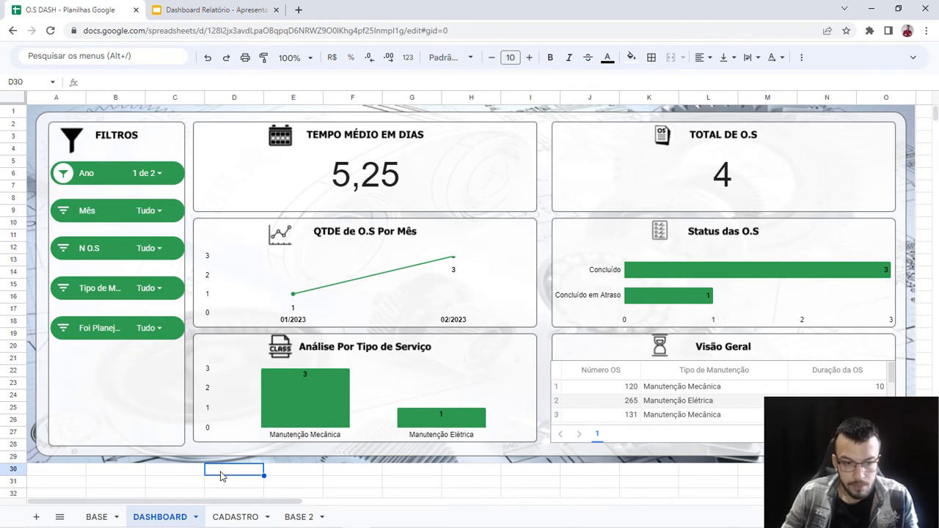
Step: Review the BASE 2 sheet's columns from Número OS to Duração da OS, including the header row
left_click(294, 517)
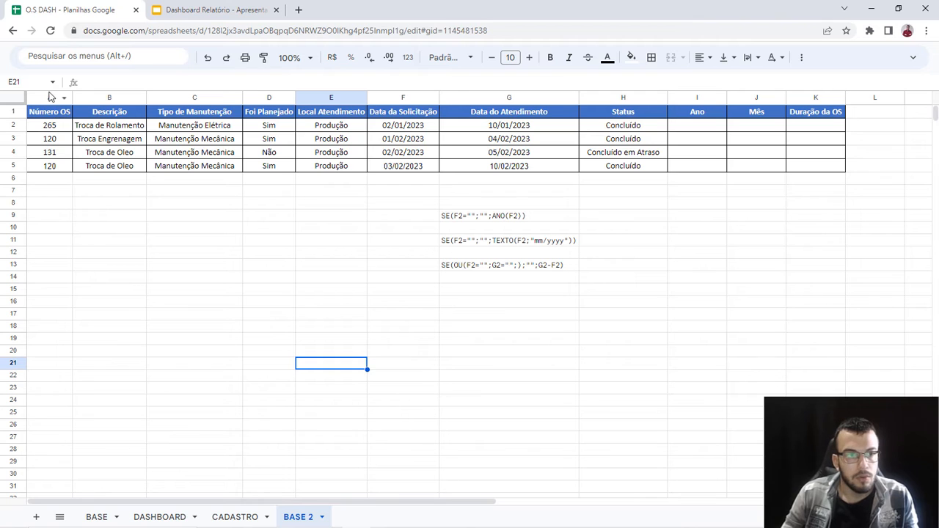
left_click(51, 97)
left_click(111, 101)
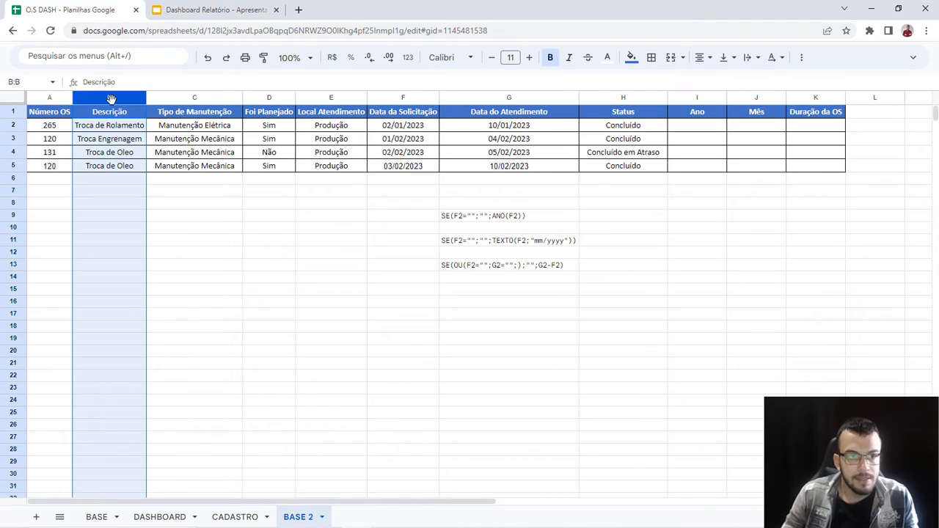
left_click(189, 100)
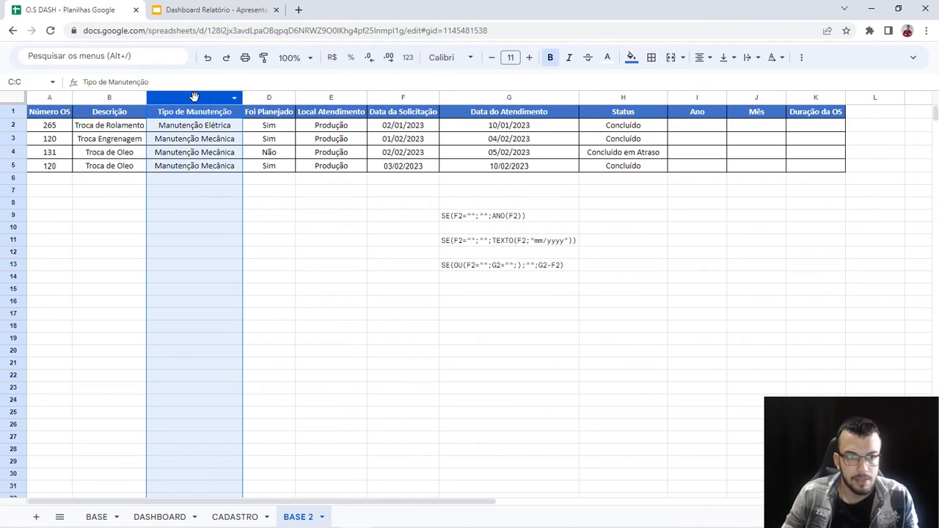
left_click(272, 98)
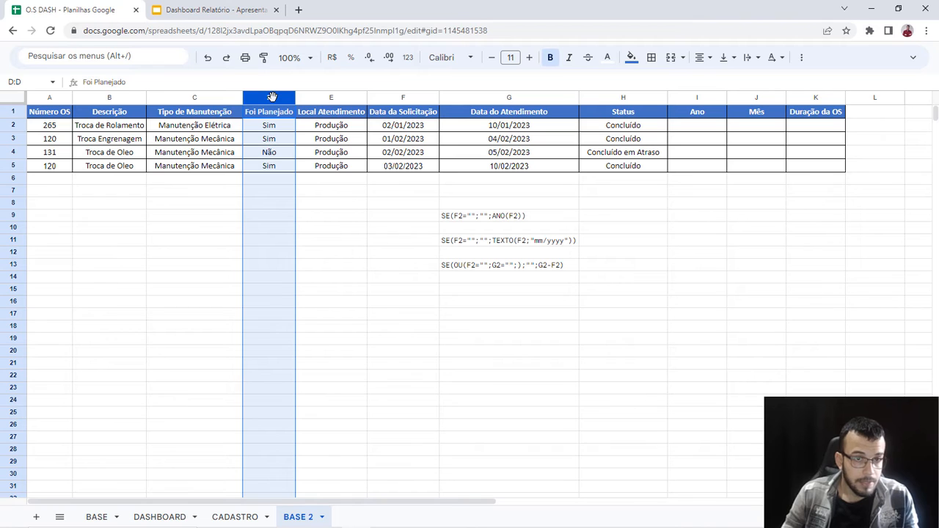
left_click(332, 99)
left_click(391, 100)
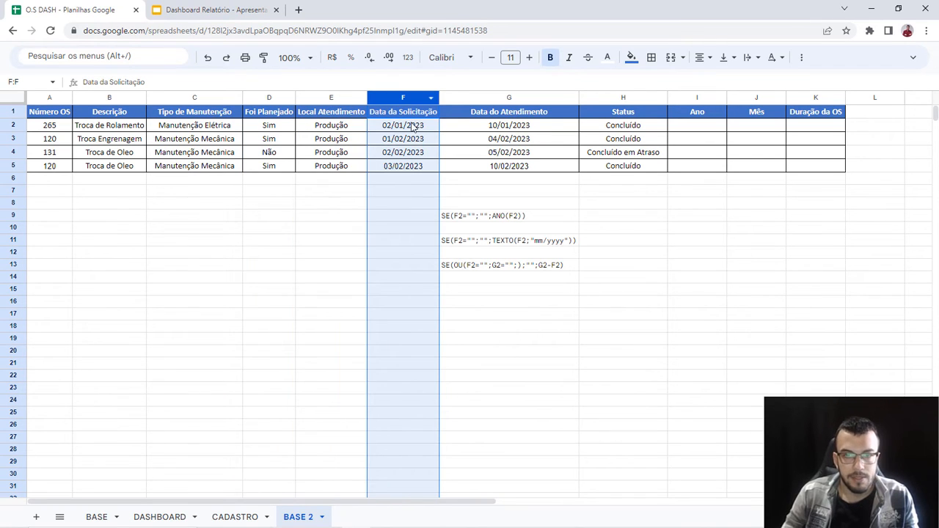
left_click(523, 94)
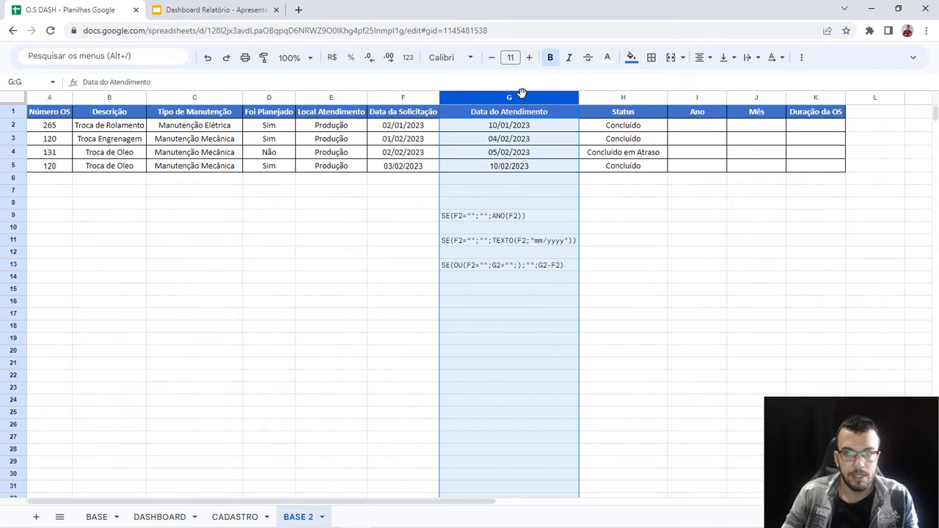
left_click(626, 95)
left_click_drag(687, 100, 828, 110)
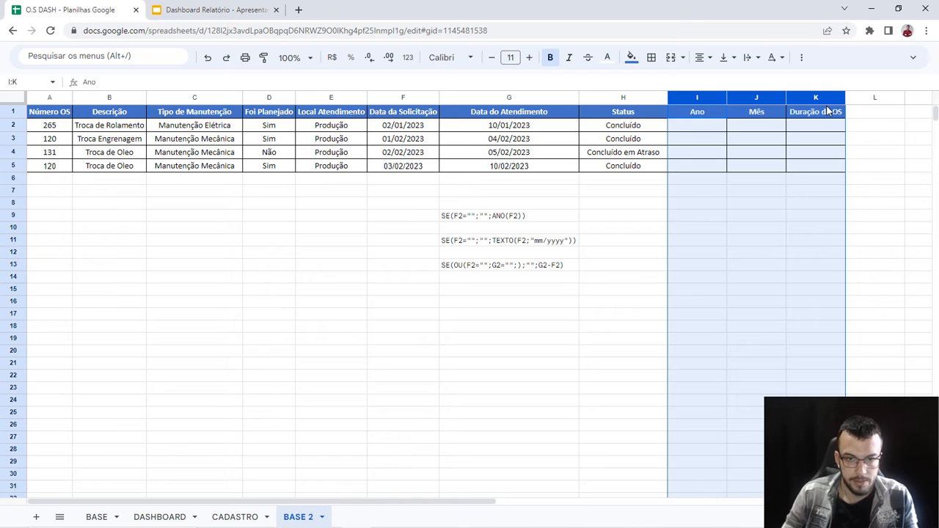
left_click(649, 236)
left_click_drag(44, 116, 813, 113)
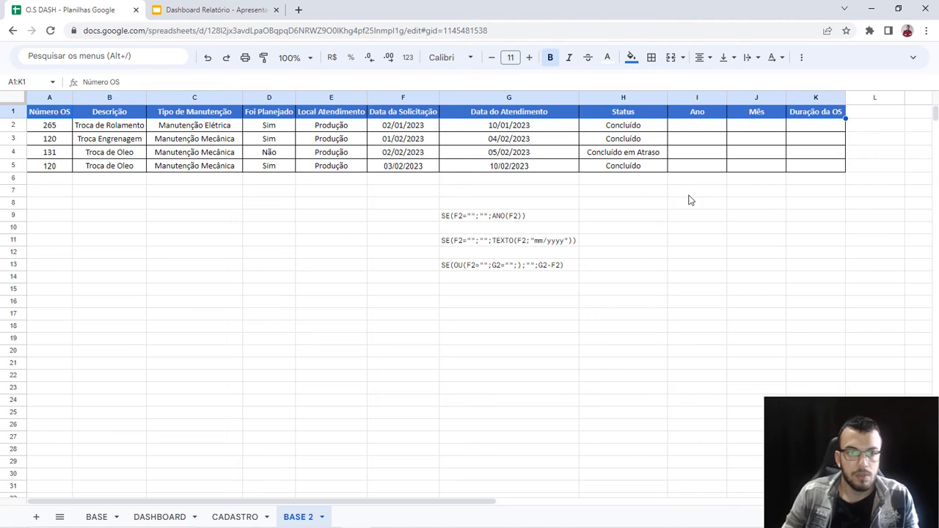
left_click(650, 248)
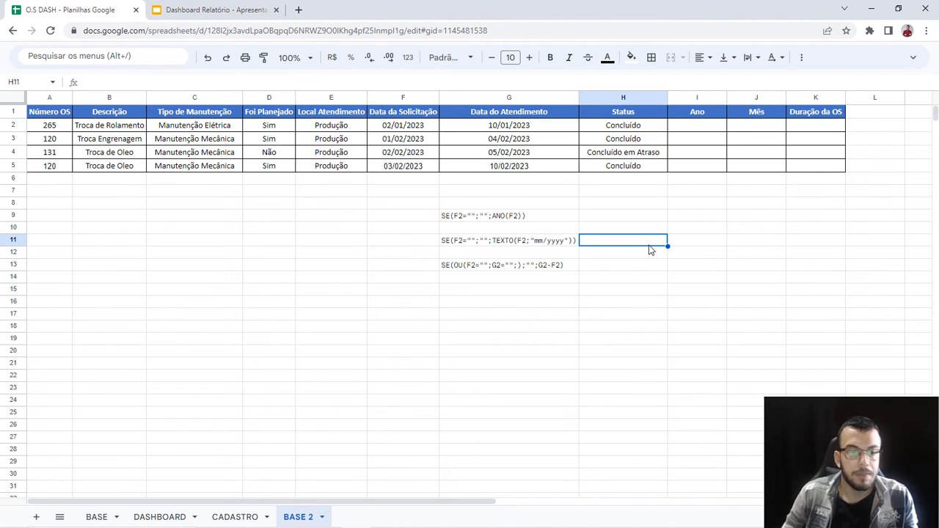
Step: Look over the lists on the CADASTRO sheet, focusing on the Status column
left_click(228, 518)
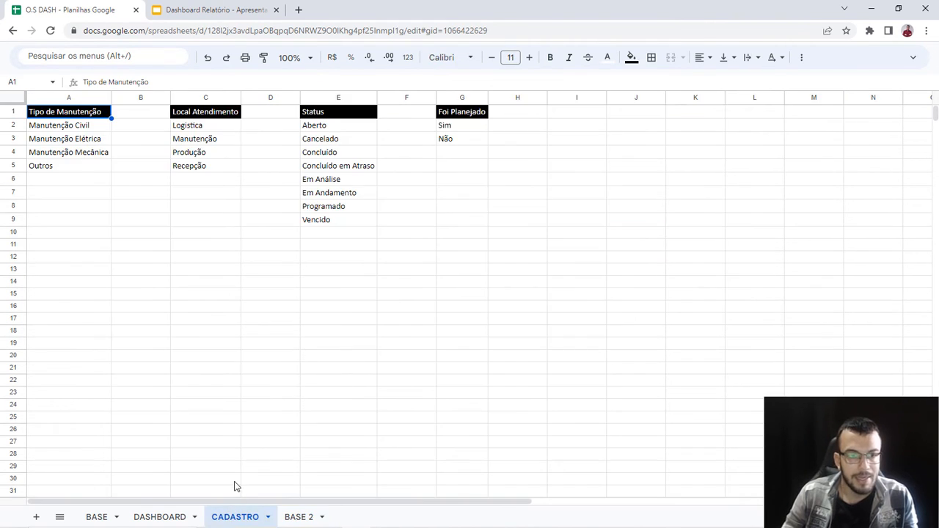
left_click(161, 266)
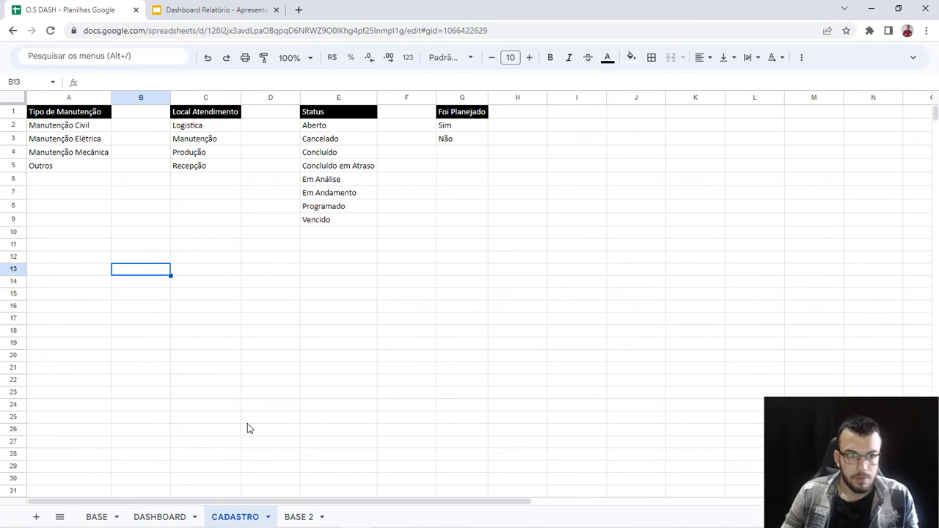
left_click(334, 97)
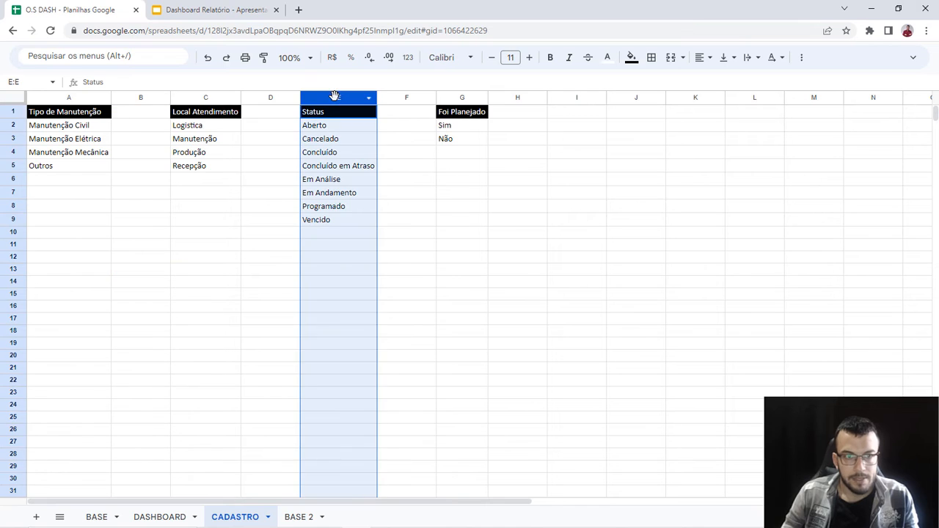
Step: Inspect the Status dropdown choices in cell H5 of the BASE sheet, keeping the selected value
left_click(96, 516)
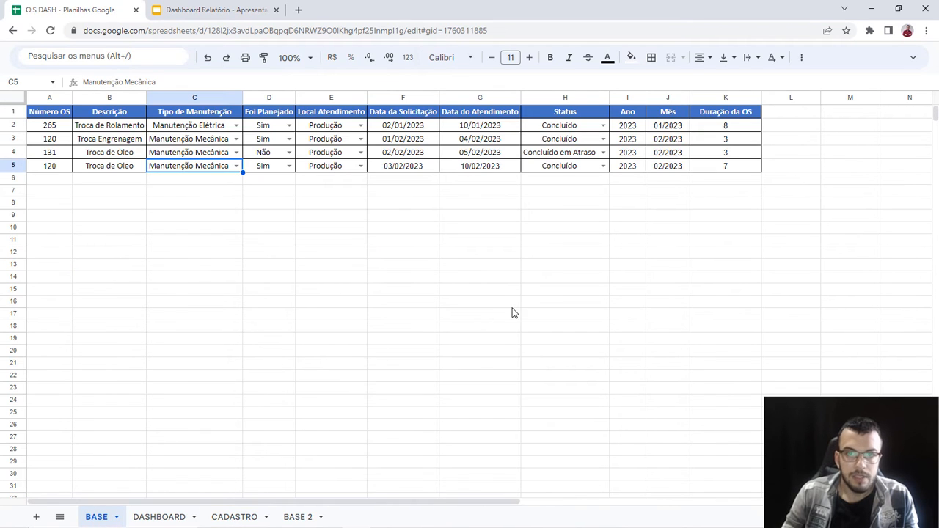
left_click(603, 167)
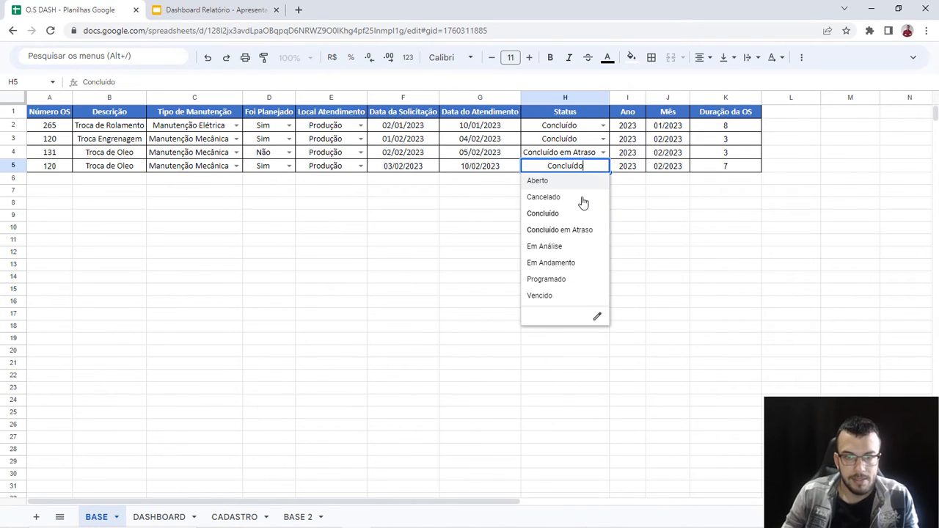
left_click(673, 249)
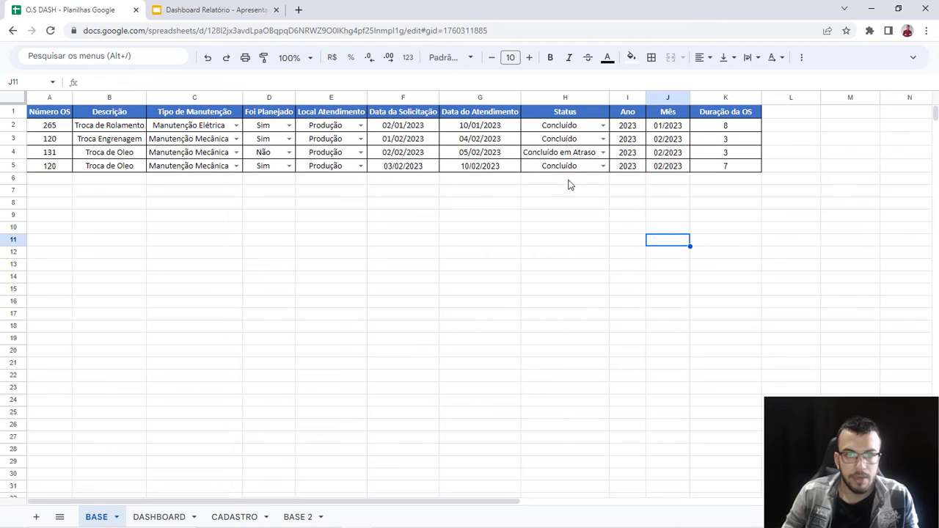
left_click(602, 167)
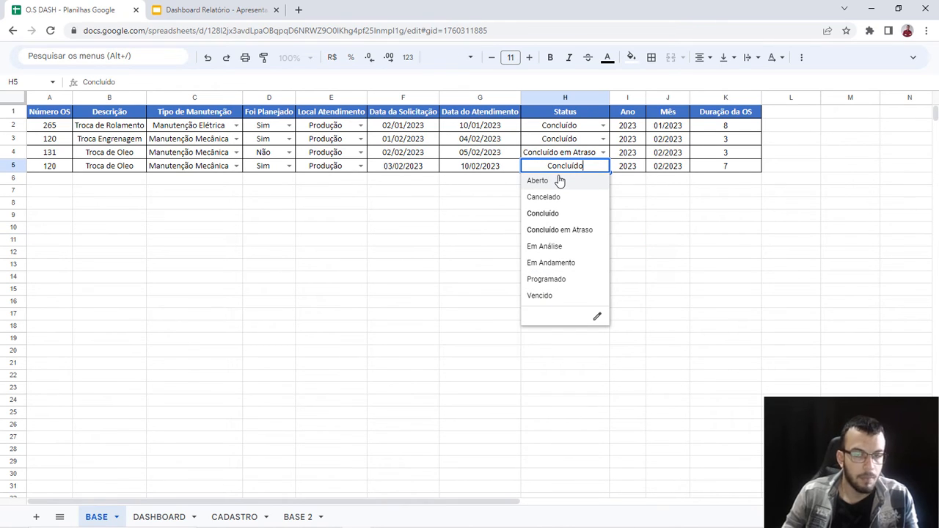
left_click(649, 224)
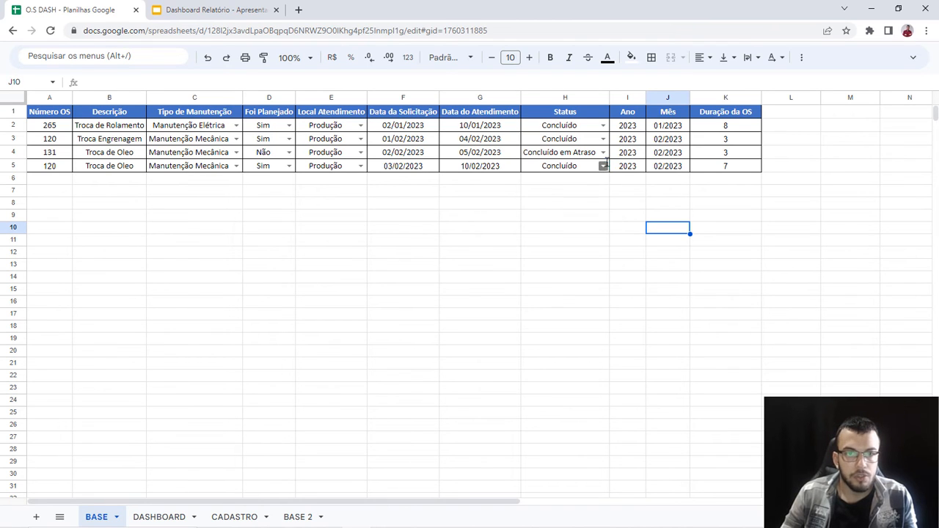
left_click(603, 166)
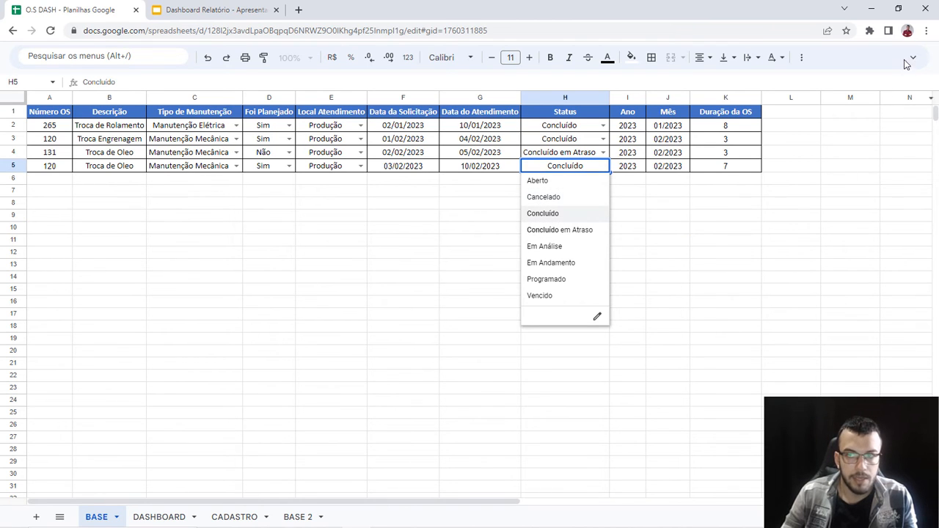
Step: Show the hidden menus and locate the data validation command for the Status cell without opening it
left_click(912, 57)
left_click(220, 69)
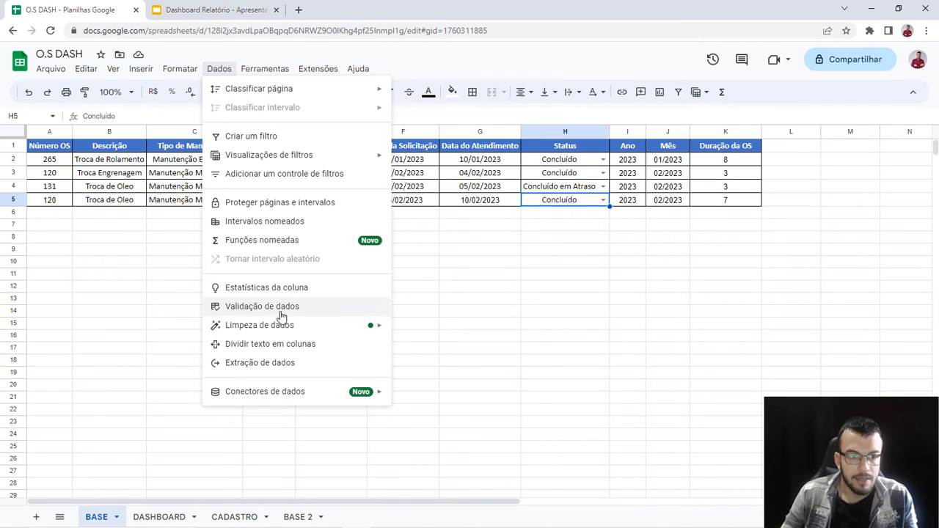
left_click(486, 311)
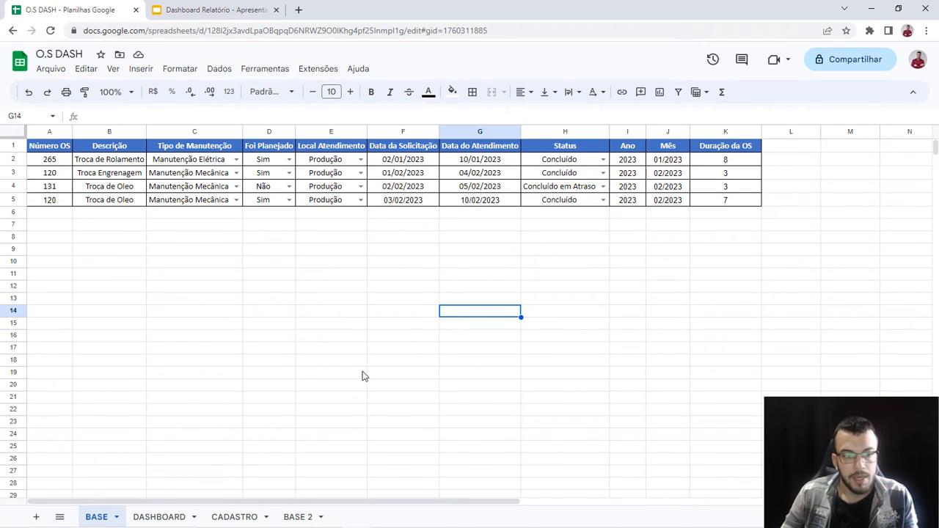
Step: Review the CADASTRO sheet's Tipo de Manutenção, Local Atendimento, Status and Foi Planejado list columns one by one
left_click(242, 516)
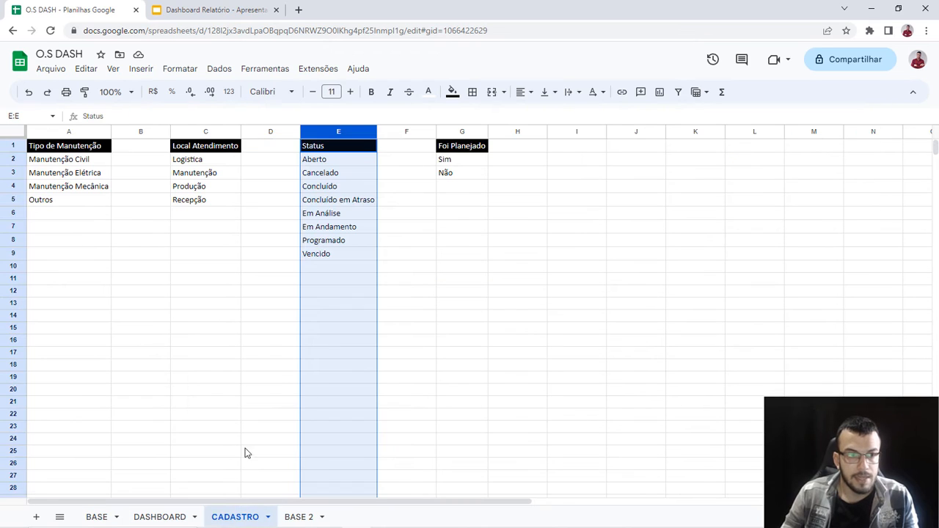
left_click(165, 304)
left_click(79, 131)
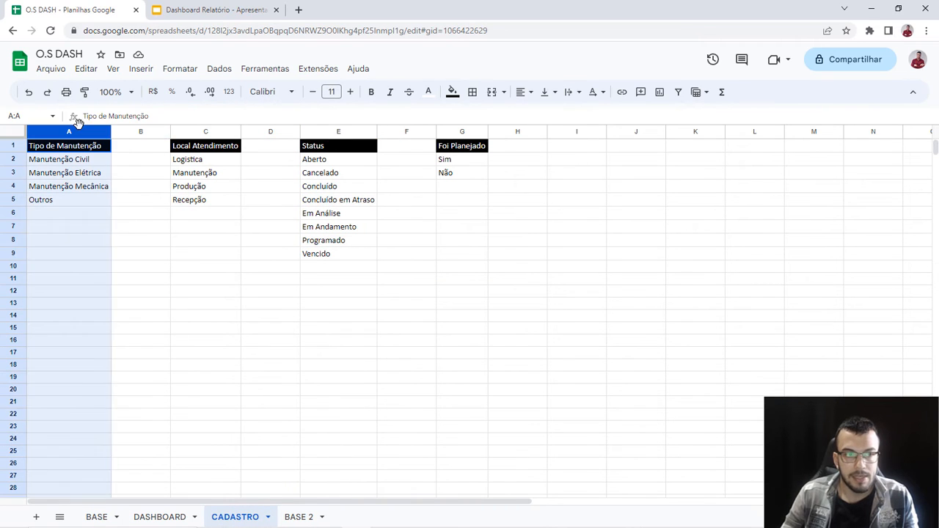
left_click(204, 132)
left_click(336, 132)
left_click(461, 131)
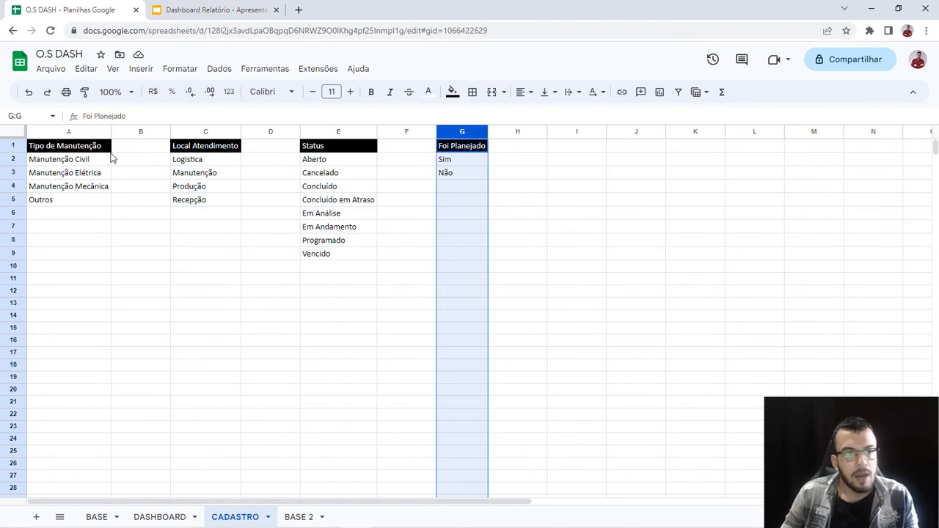
left_click(65, 132)
left_click(200, 133)
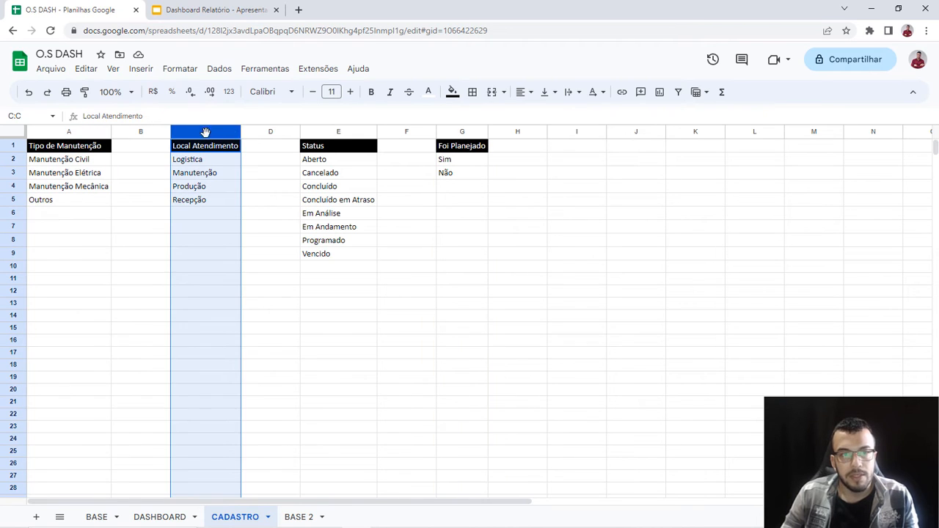
Step: Look over the Status and Foi Planejado columns and the name of the CADASTRO sheet, leaving the name as it is
left_click(335, 133)
left_click(456, 132)
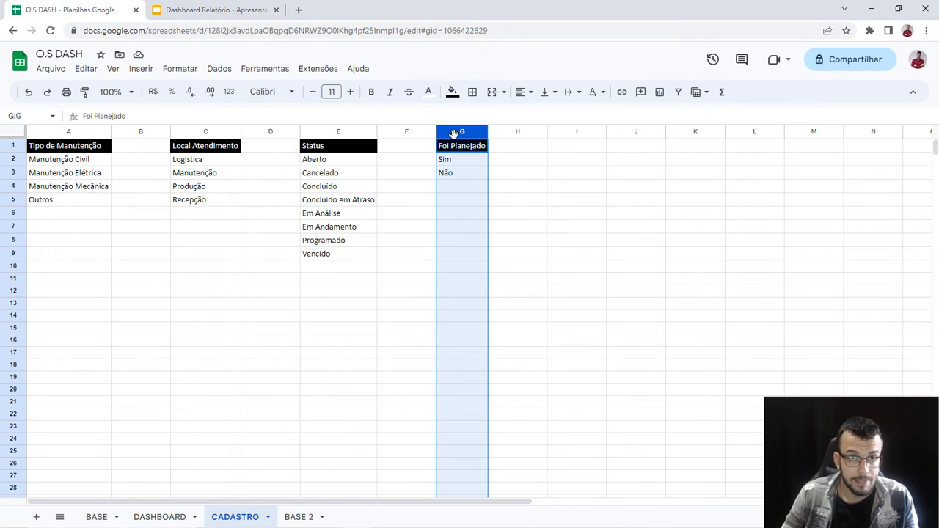
left_click(412, 280)
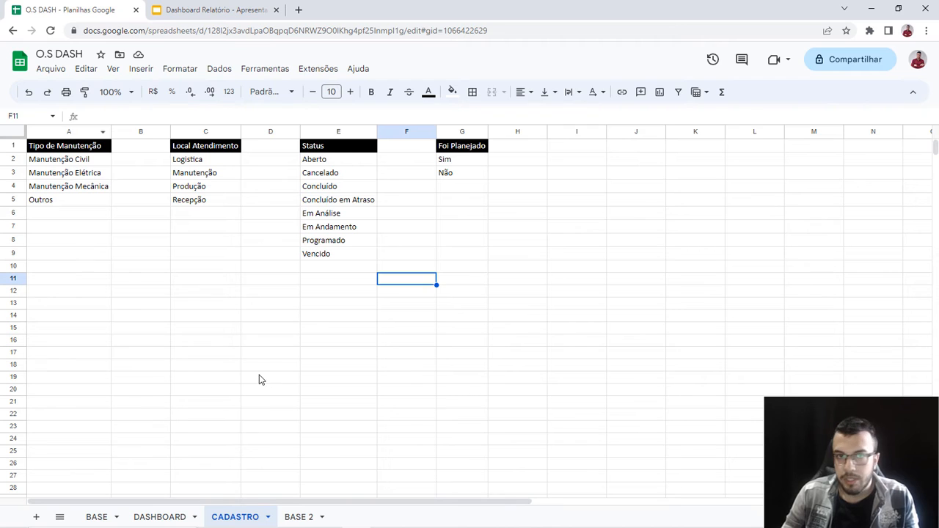
double_click(247, 515)
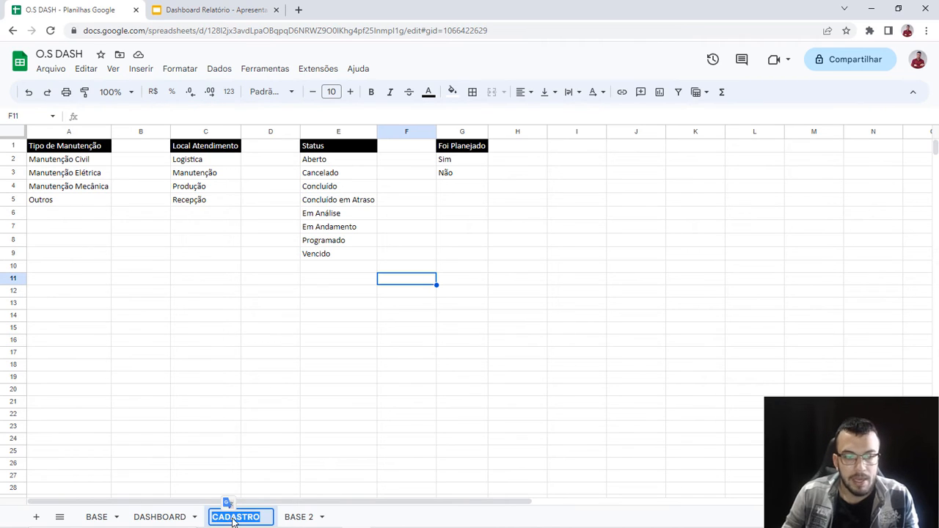
left_click(272, 467)
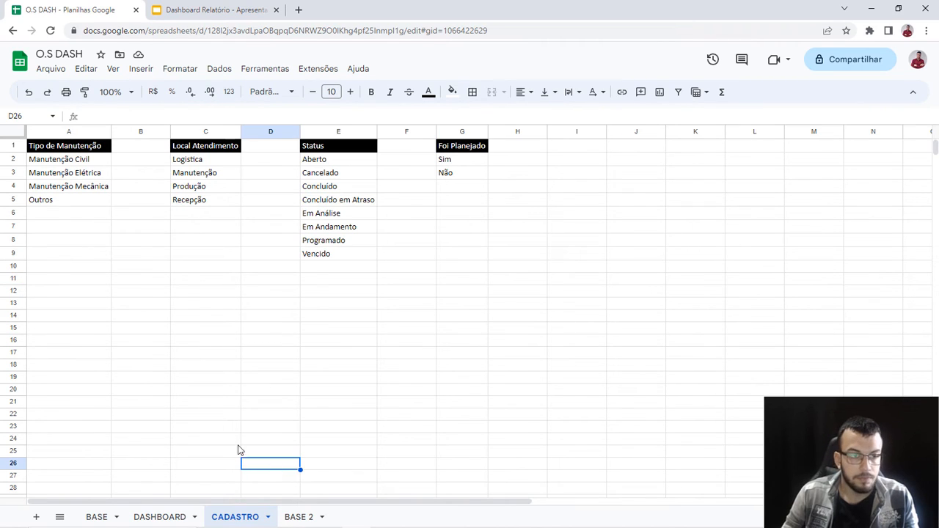
Step: Go through the entries of the Tipo de Manutenção and Local Atendimento lists on the CADASTRO sheet
left_click_drag(83, 162, 70, 358)
left_click(81, 163)
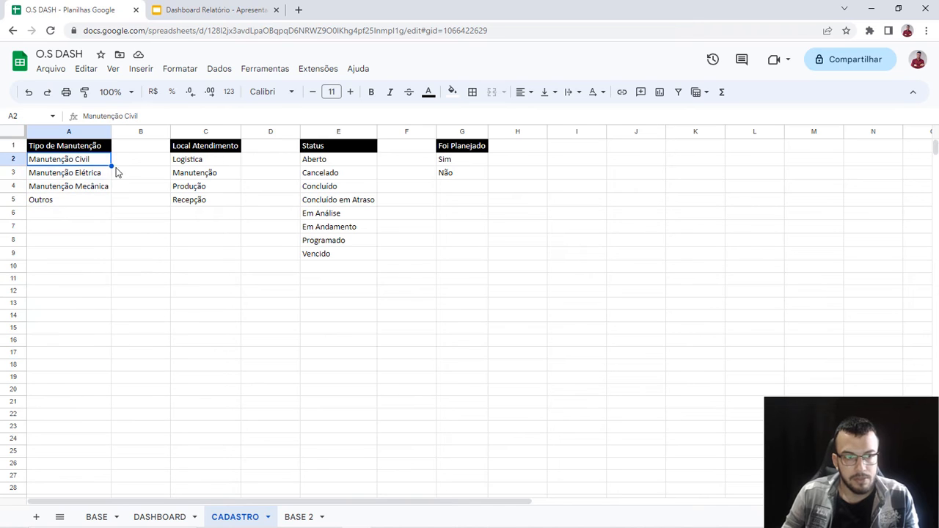
left_click(110, 174)
left_click(78, 188)
left_click(209, 148)
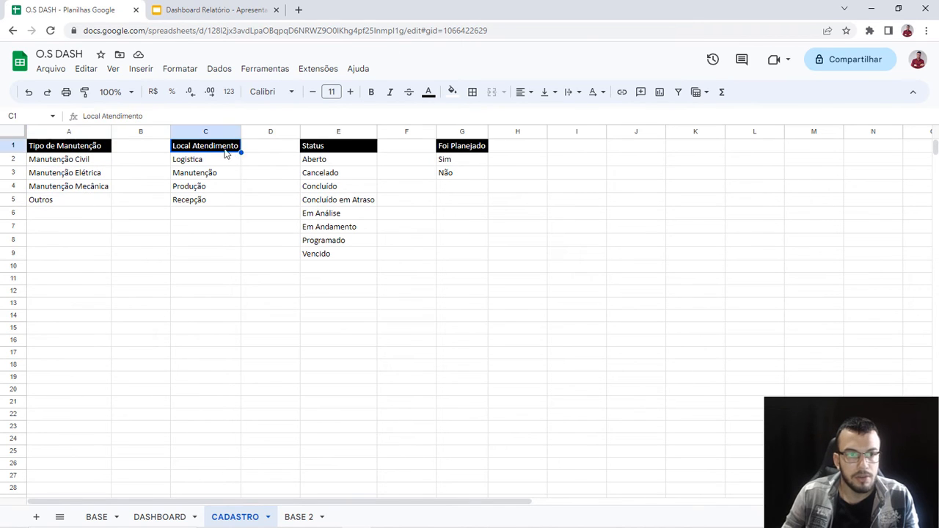
key("Down")
key("Down")
key("Down")
key("Down")
Step: Go through the entries of the Status and Foi Planejado lists on the CADASTRO sheet
left_click(321, 162)
key("Down")
key("Down")
key("Down")
key("Down")
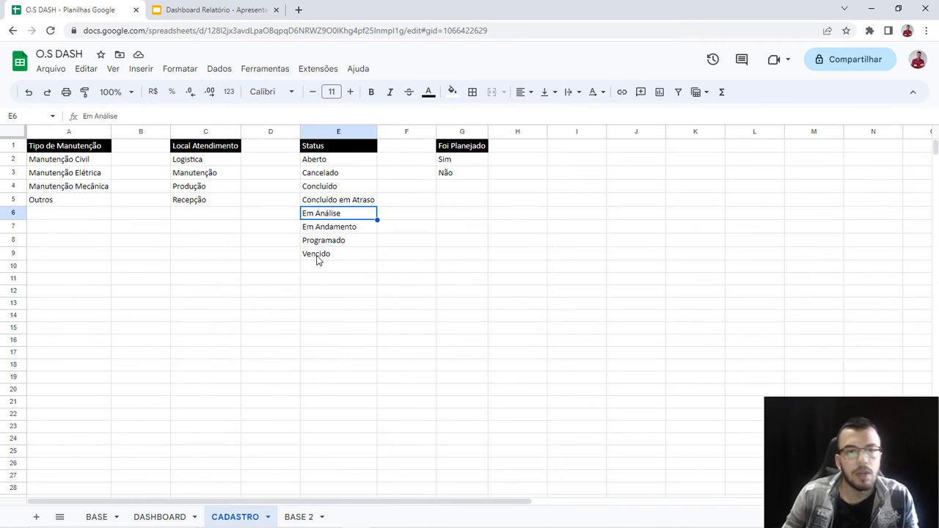
left_click(449, 163)
key("Down")
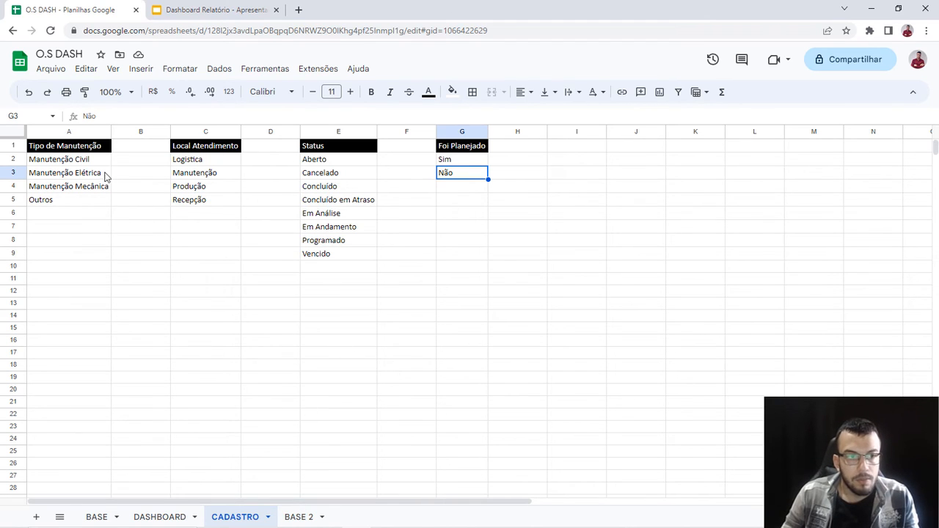
Step: Compare the Tipo de Manutenção and Local Atendimento lists on CADASTRO with the service-order table on the BASE 2 sheet
left_click(88, 132)
left_click(224, 133)
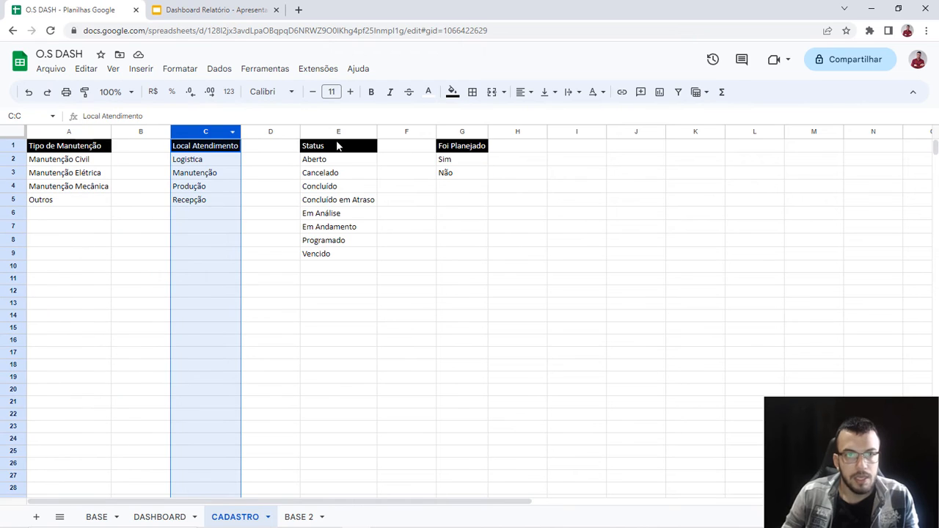
left_click(297, 516)
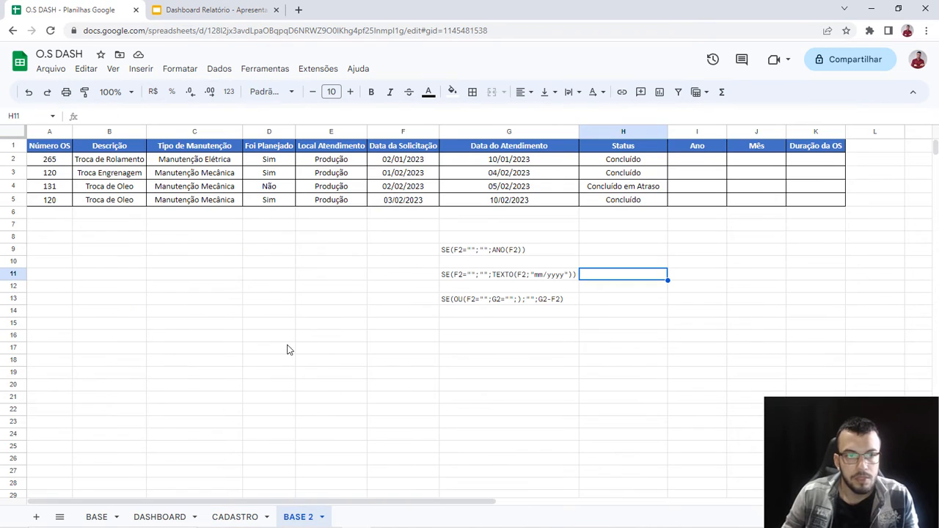
left_click(289, 328)
left_click(235, 517)
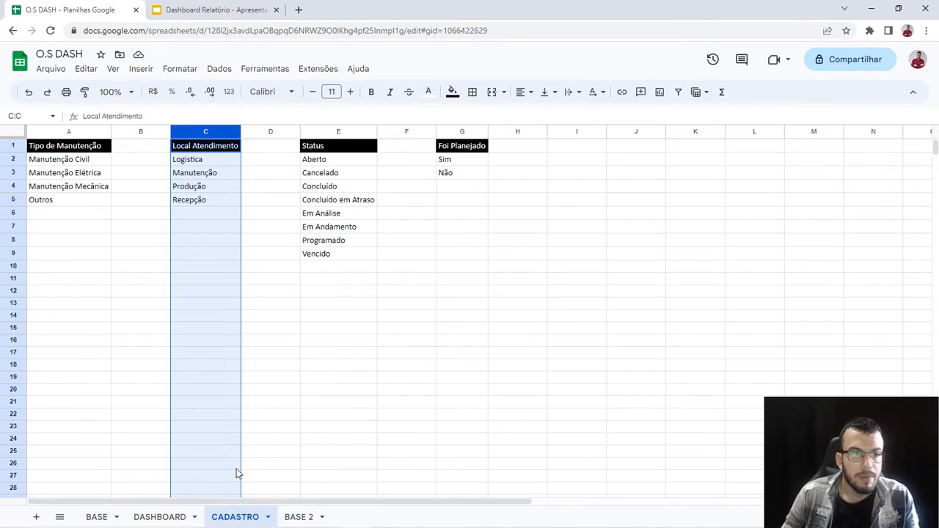
left_click(58, 131)
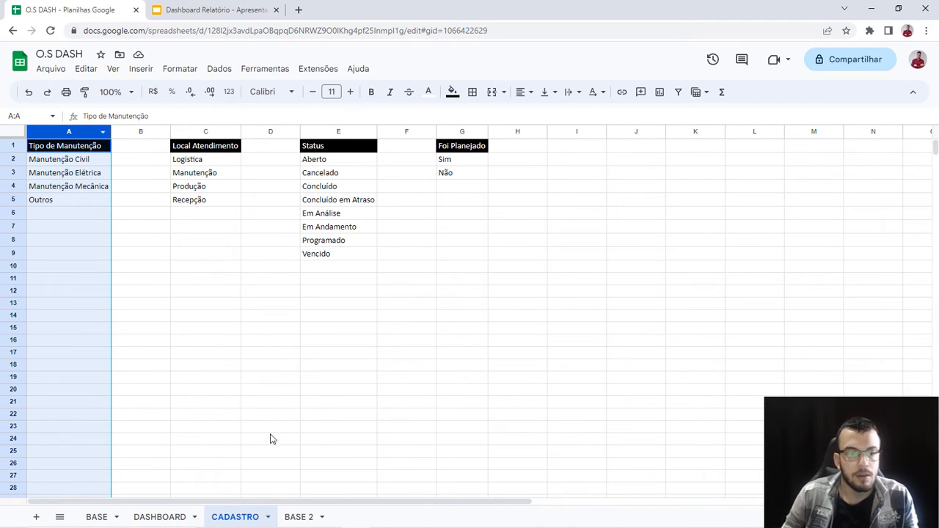
Step: Add a data validation rule to the Tipo de Manutenção cells C2:C5 on the BASE 2 sheet
left_click(301, 516)
left_click(253, 351)
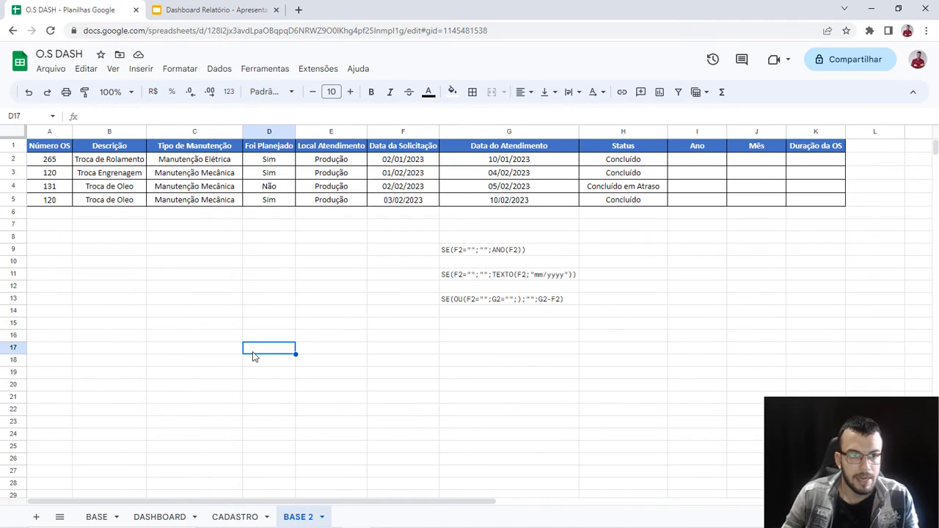
left_click_drag(223, 161, 218, 198)
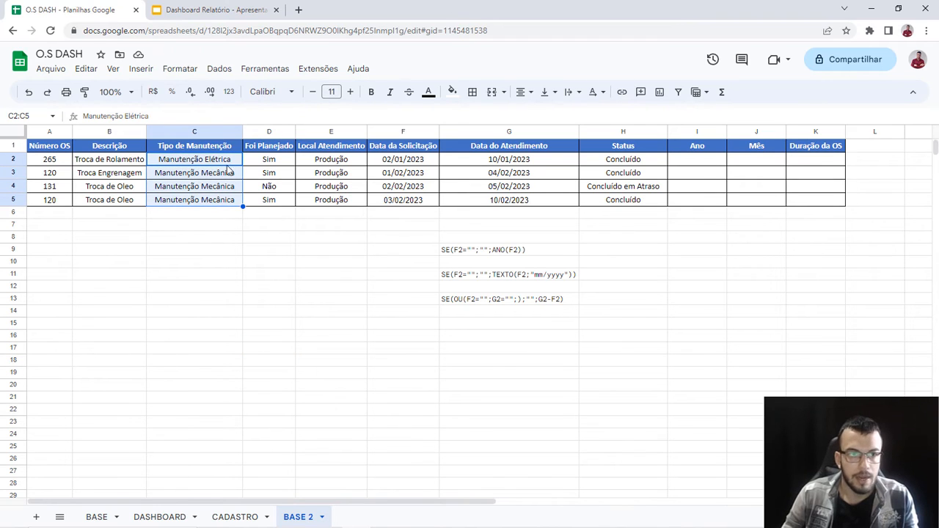
left_click(216, 70)
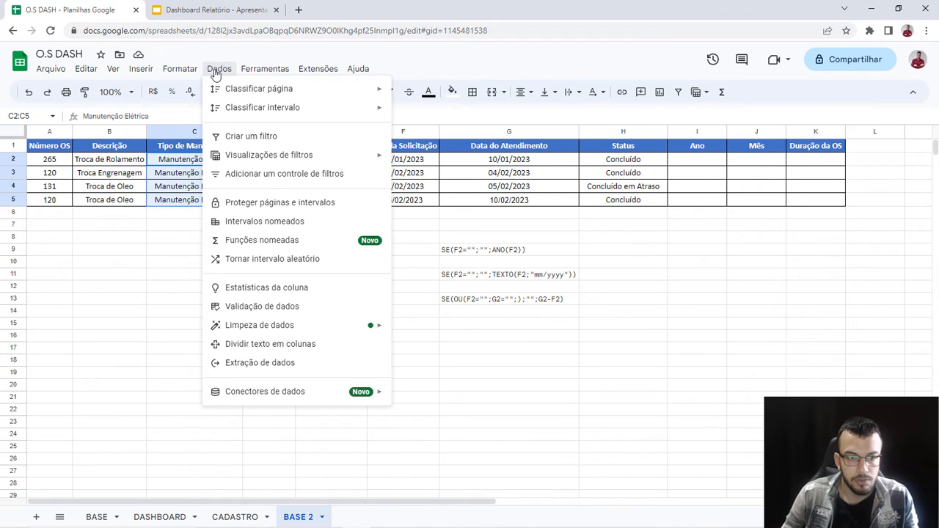
left_click(267, 308)
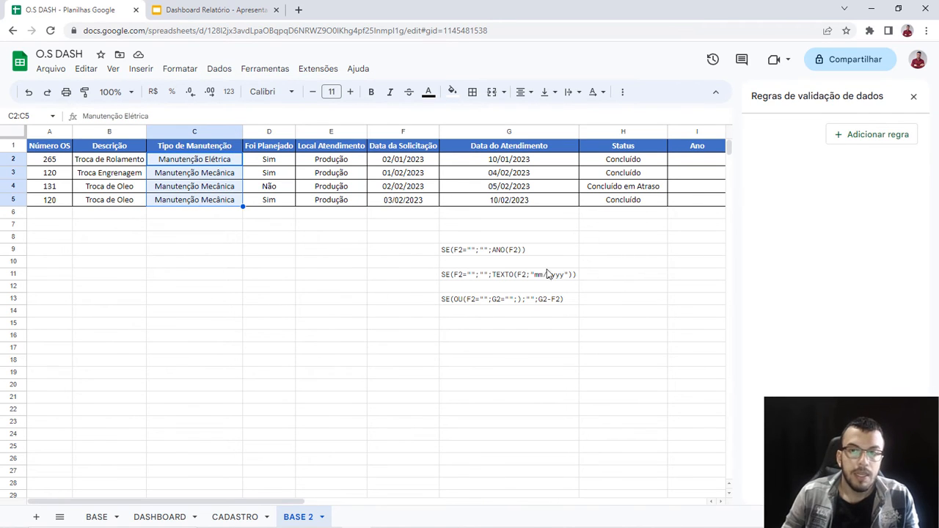
left_click(864, 138)
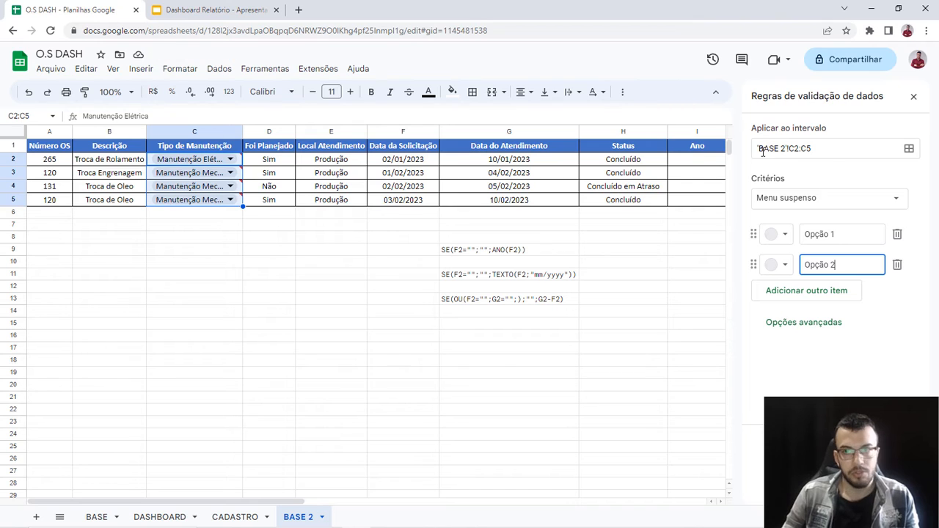
Step: Clear the validation rule's target range and reselect cells C2:C5 of the BASE 2 sheet for it
left_click(826, 150)
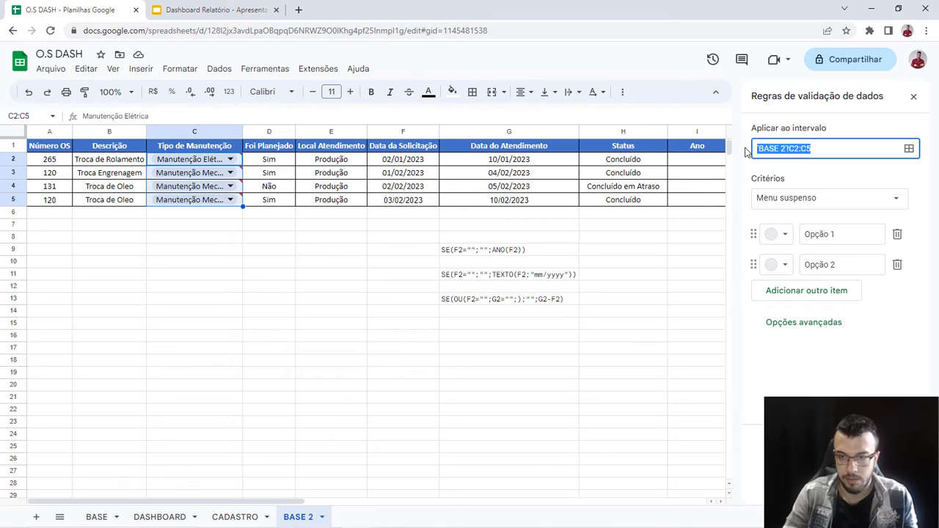
key("BackSpace")
left_click(908, 148)
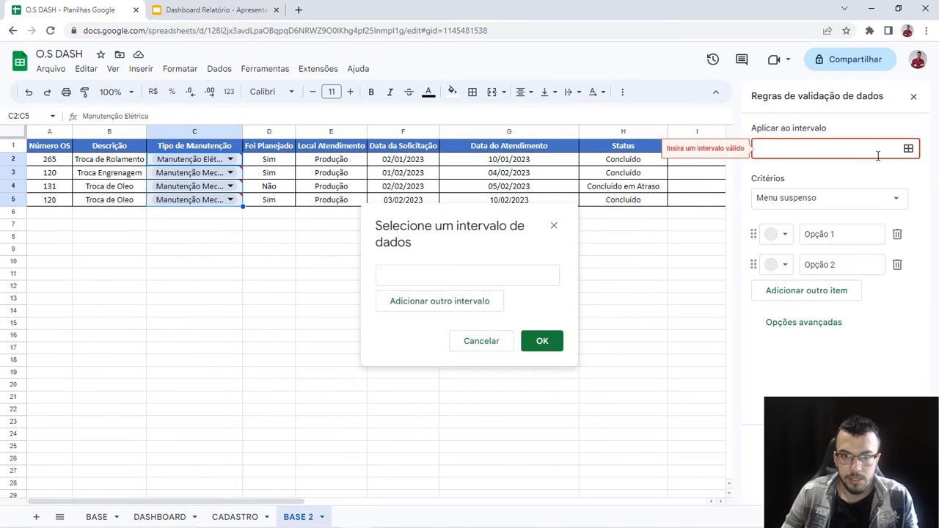
left_click(448, 273)
left_click(236, 160)
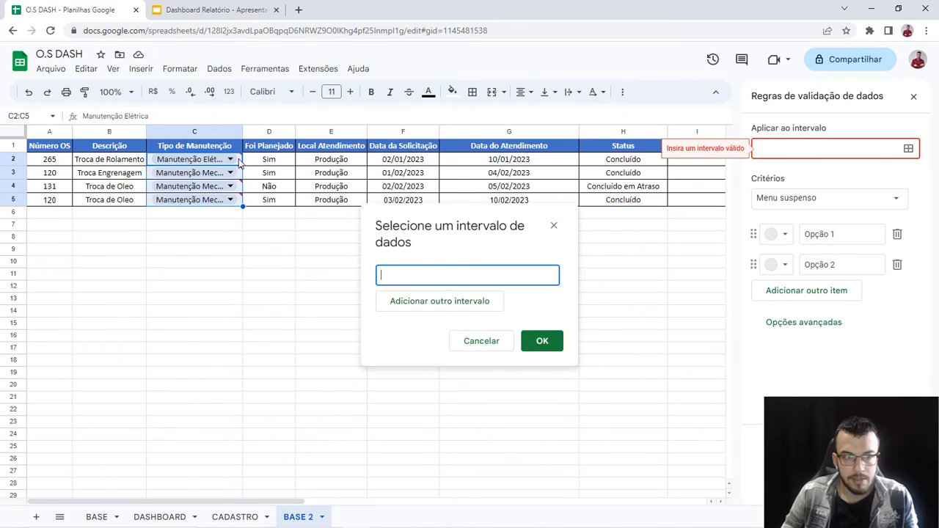
left_click_drag(242, 161, 236, 204)
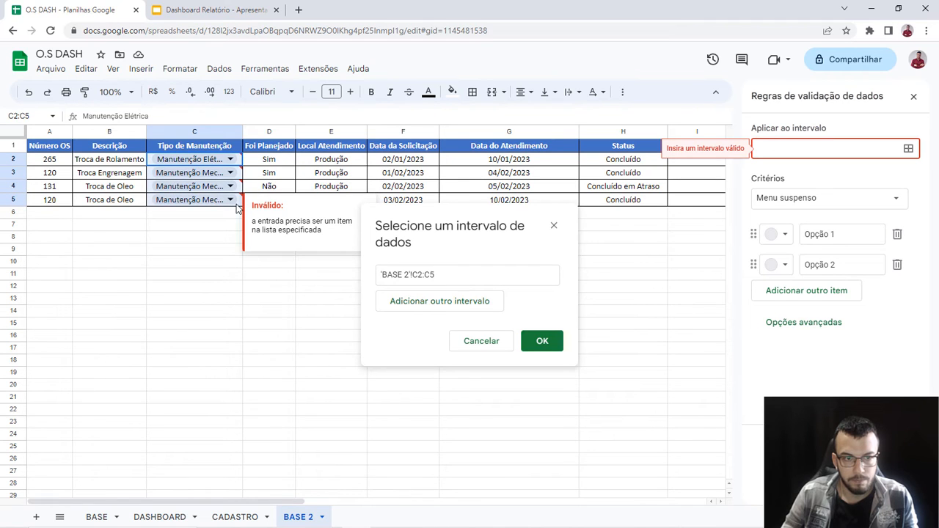
left_click(548, 345)
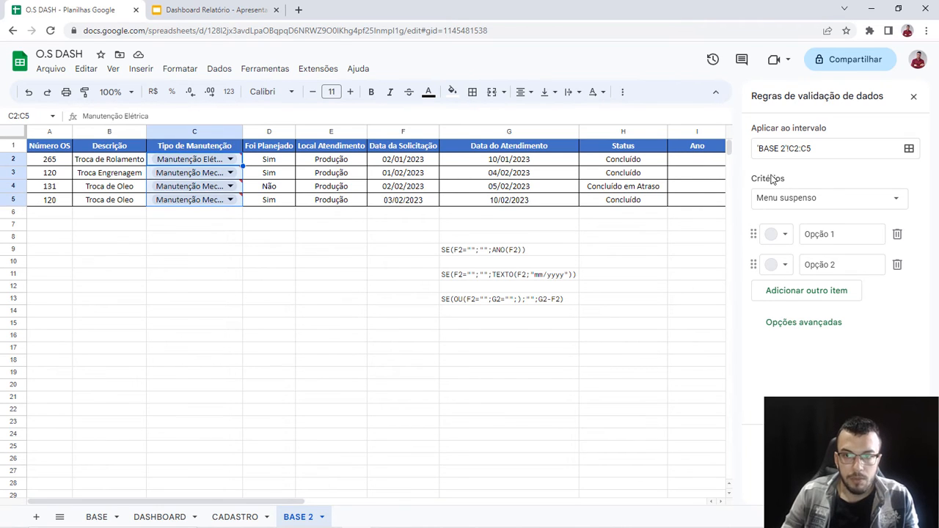
Step: Set the validation rule's criterion to Menu suspenso (de um intervalo)
left_click(898, 204)
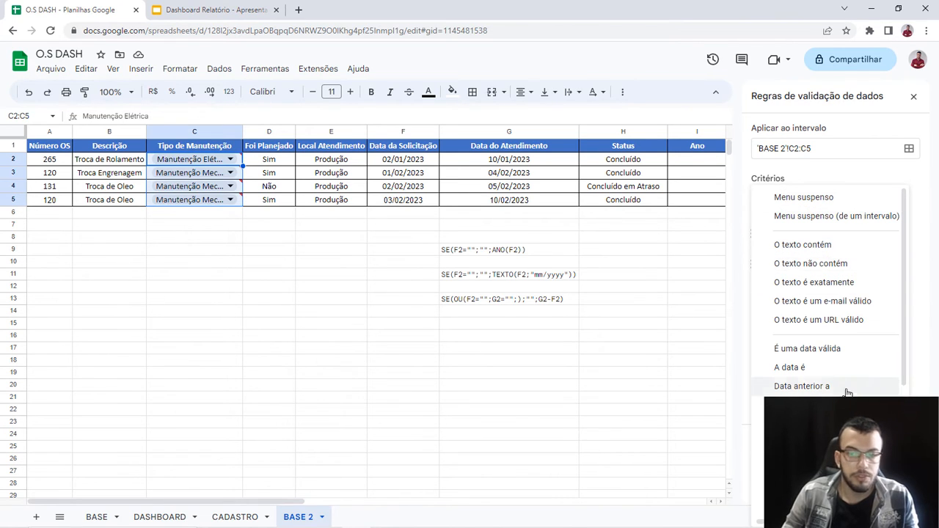
scroll(844, 389, "down", 3)
scroll(847, 391, "up", 3)
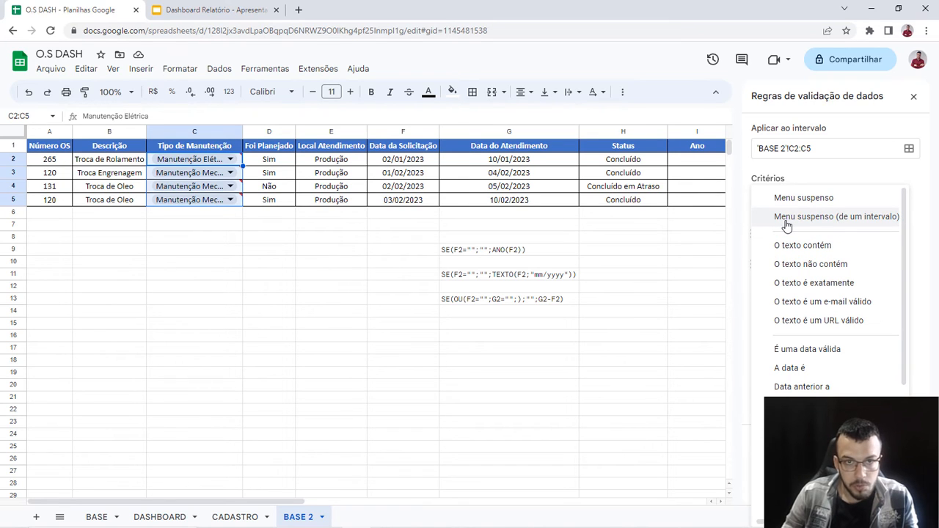
left_click(786, 223)
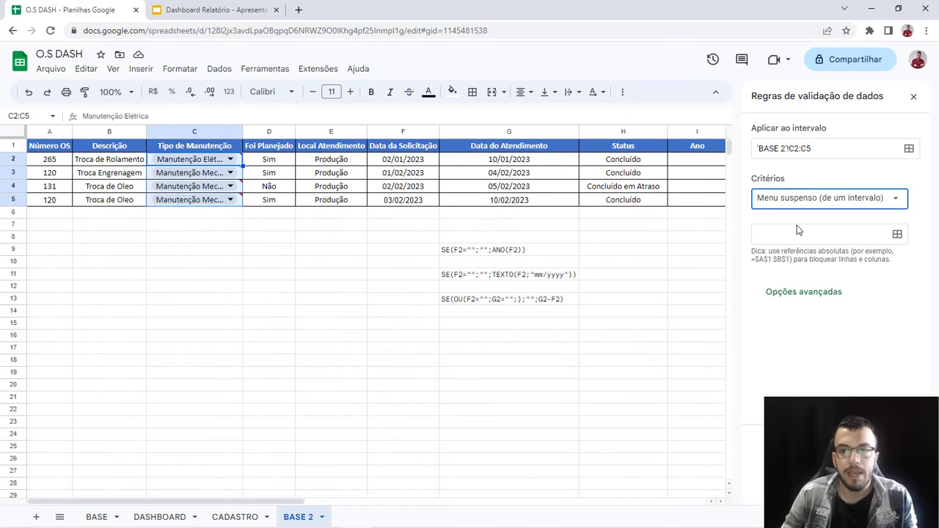
Step: Set the dropdown's source range to CADASTRO!A2:A50, covering the Tipo de Manutenção list and spare rows below it
left_click(768, 236)
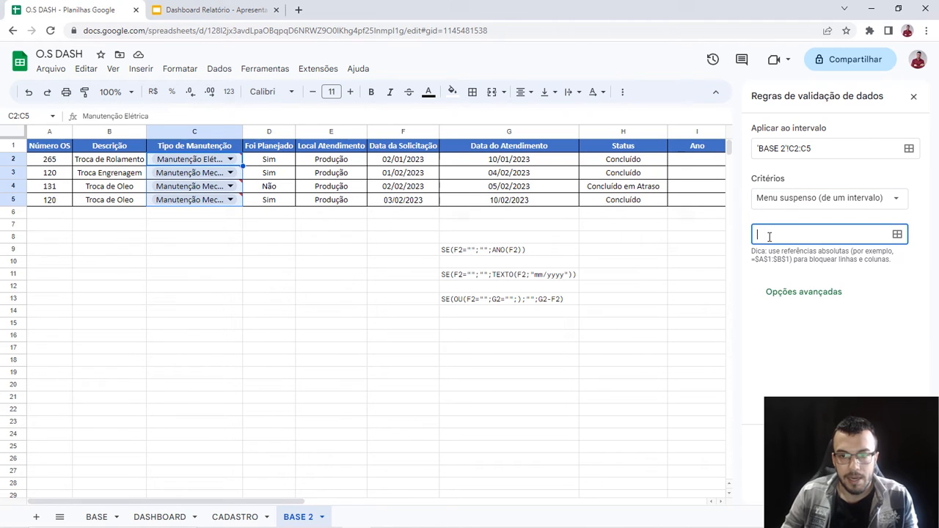
left_click(896, 236)
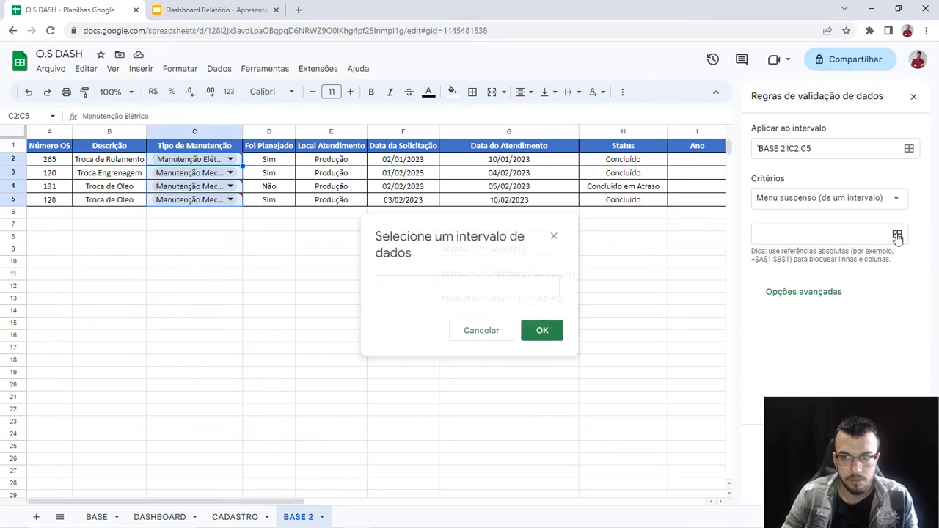
left_click(413, 284)
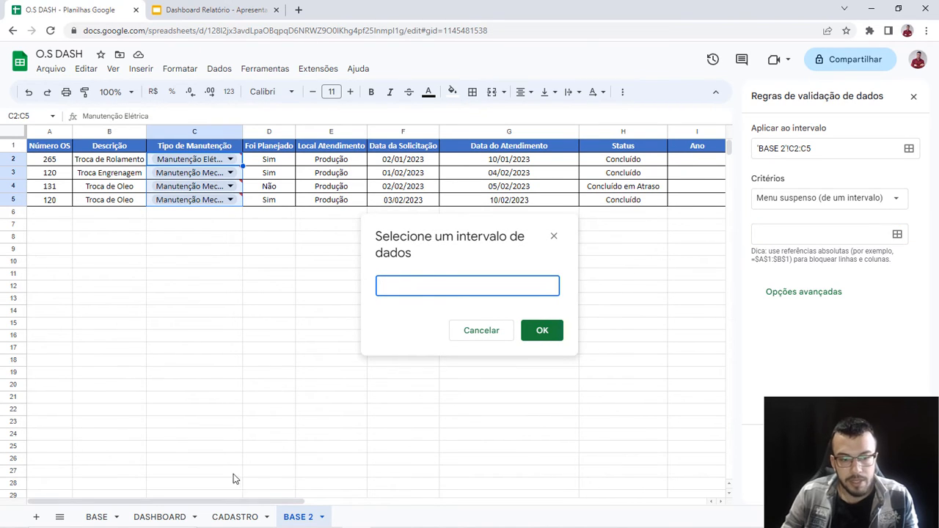
left_click(233, 517)
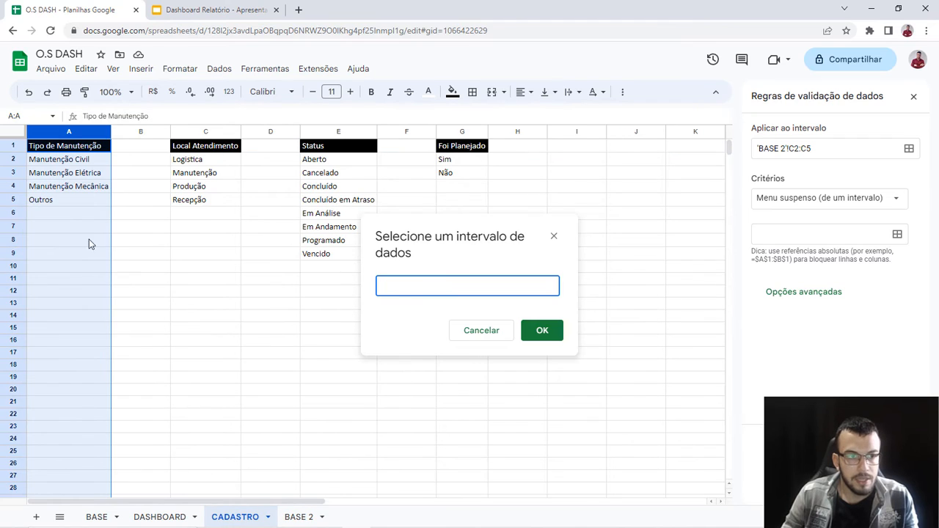
left_click(82, 161)
left_click_drag(80, 166, 77, 451)
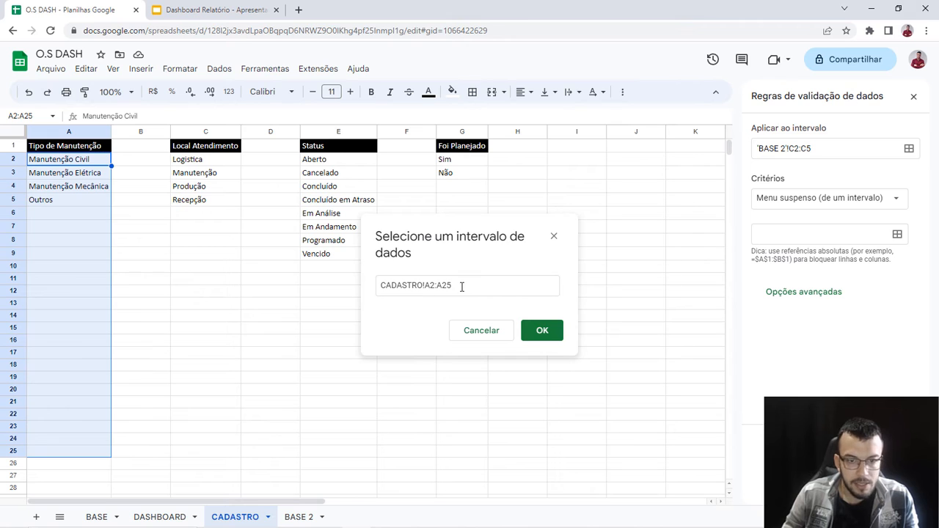
left_click_drag(462, 286, 443, 288)
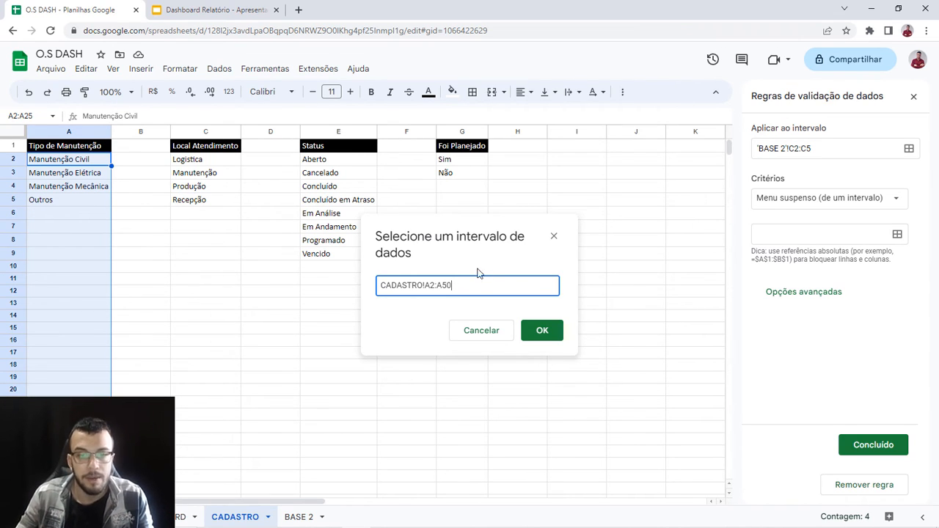
left_click(541, 330)
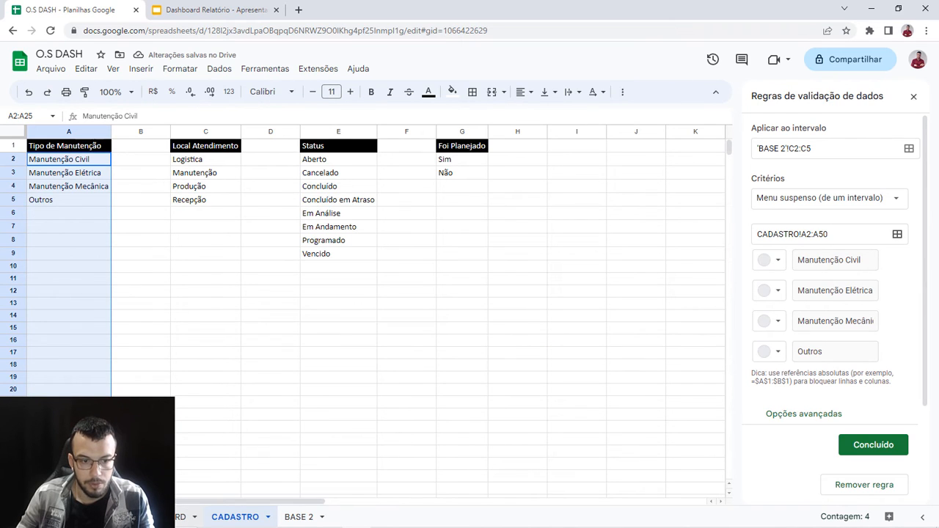
Step: Set the display style of the BASE 2 Tipo de Manutenção dropdowns to Seta and finish the validation rule
left_click(301, 516)
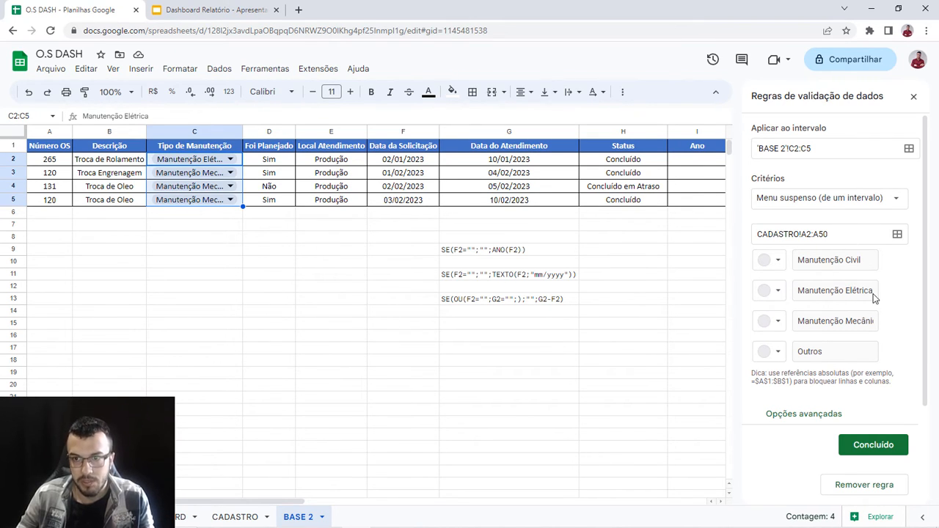
scroll(883, 315, "down", 1)
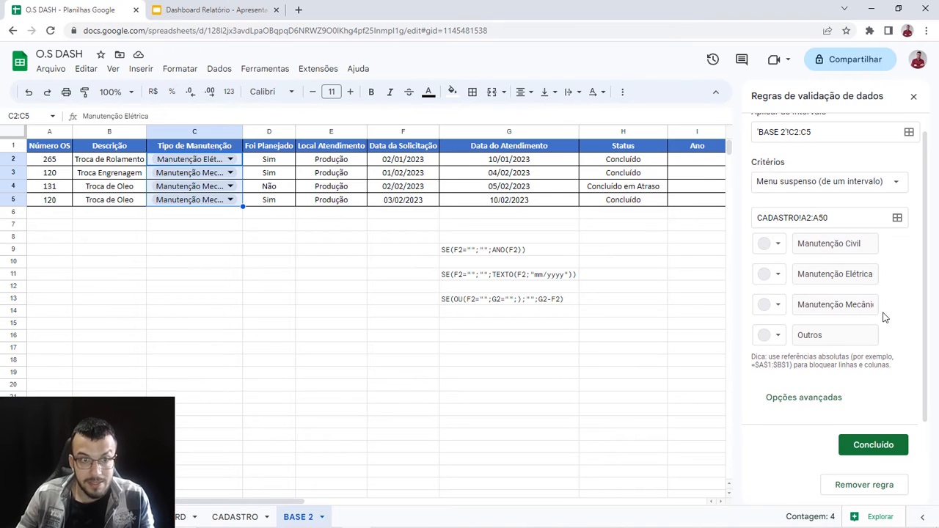
left_click(817, 398)
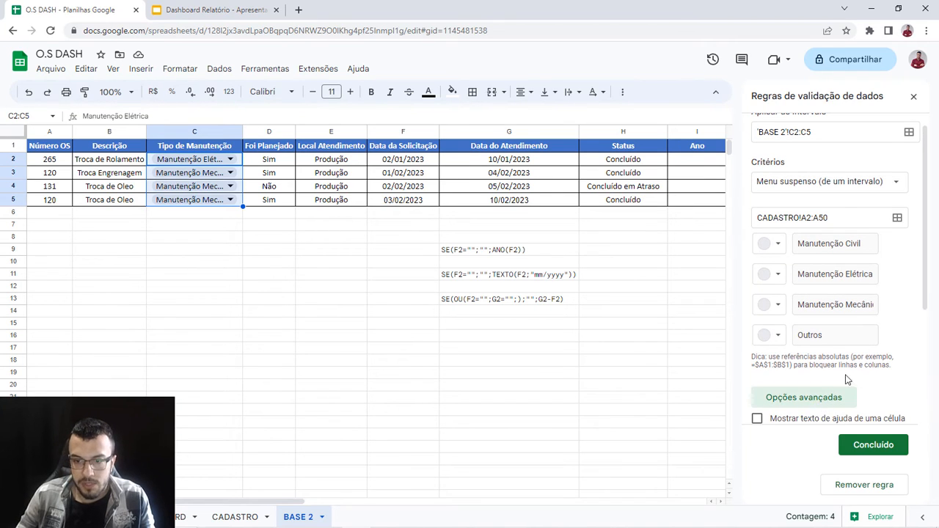
scroll(871, 362, "down", 1)
scroll(871, 362, "down", 3)
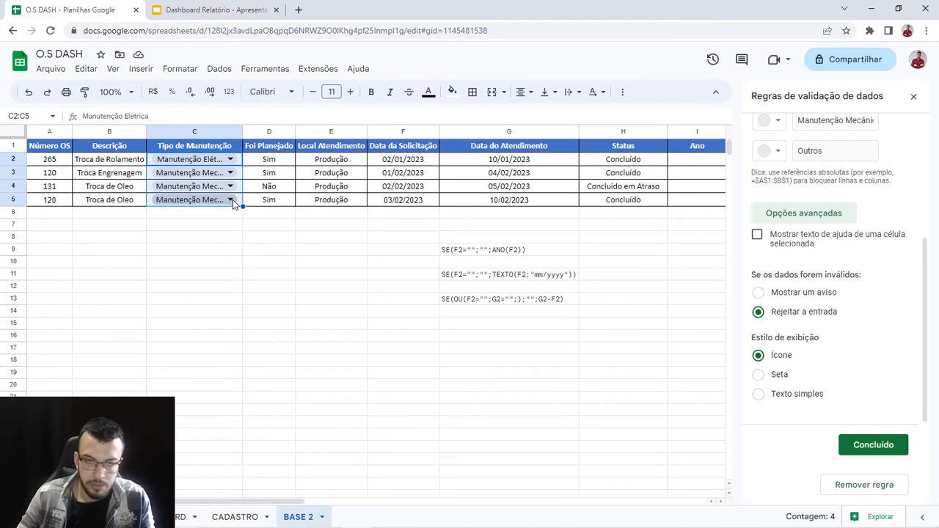
left_click(758, 376)
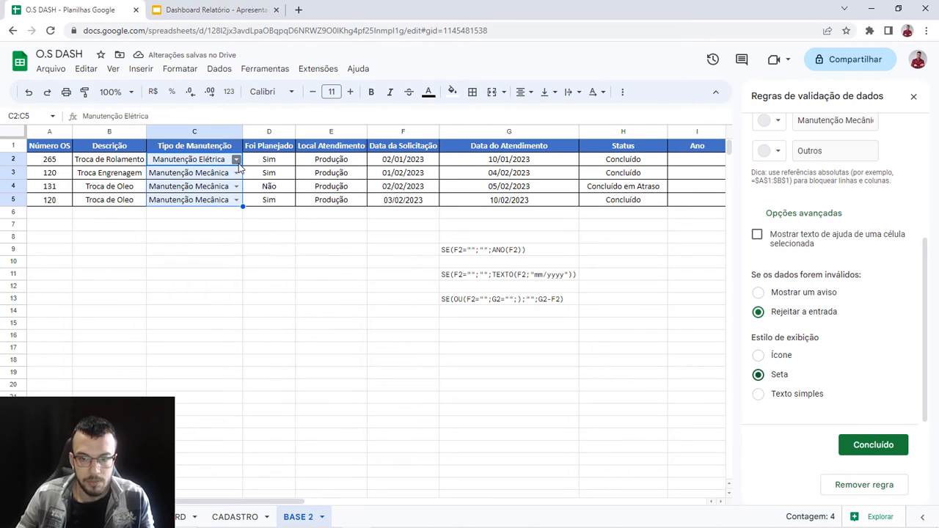
left_click(888, 447)
left_click(257, 250)
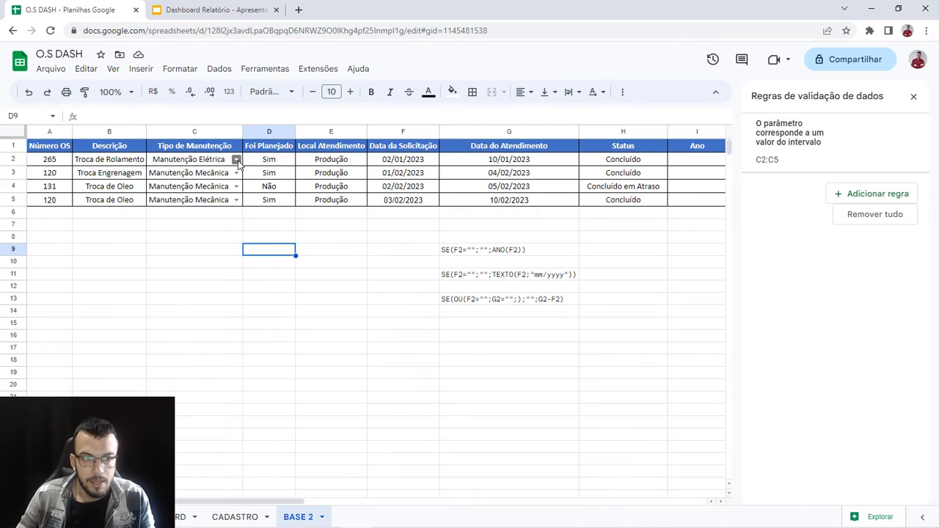
Step: Check the options offered by the Tipo de Manutenção dropdown in cell C5, leaving its value unchanged
left_click(236, 199)
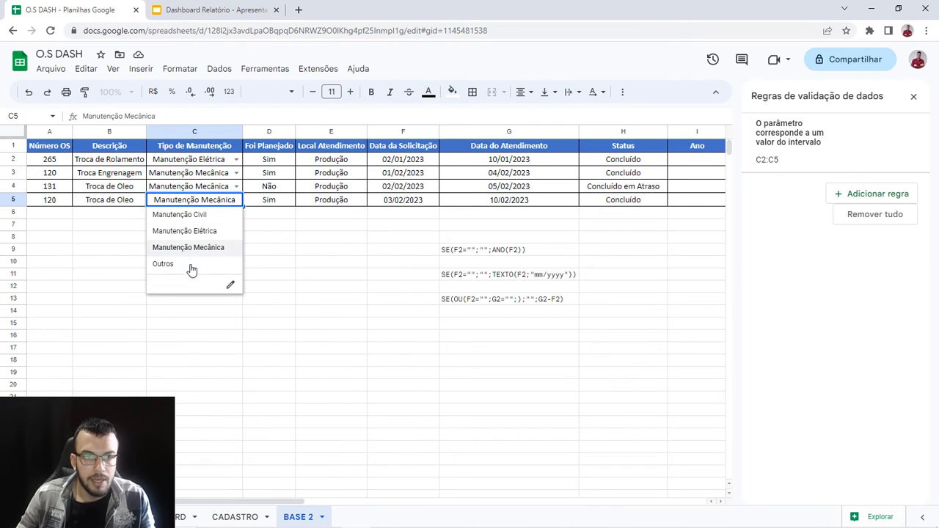
left_click(292, 239)
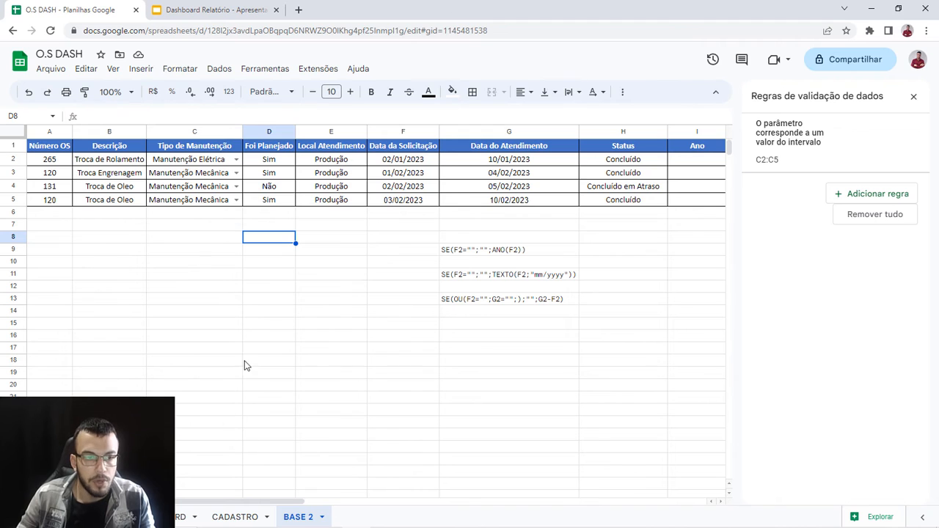
left_click(237, 200)
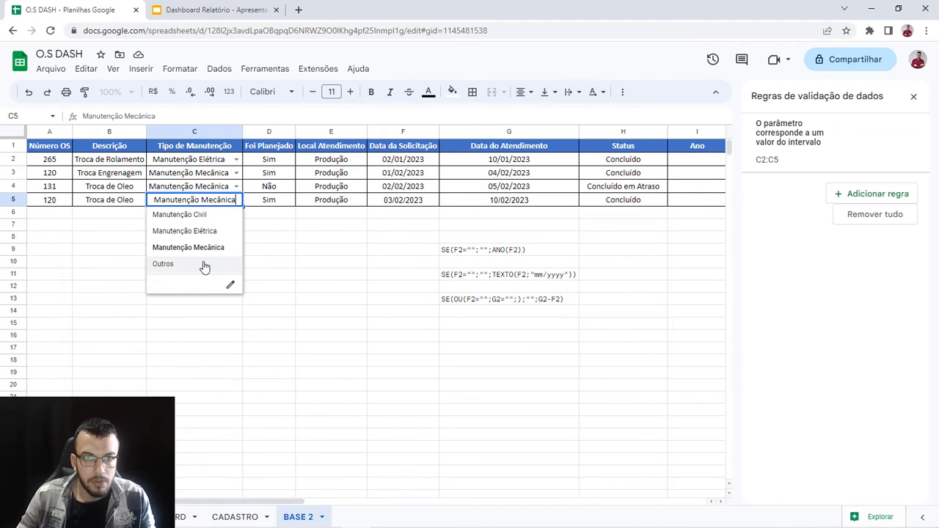
left_click(292, 238)
Step: Enter Nova Opção in cell A6 of the CADASTRO sheet and check for it in the C5 dropdown on BASE 2
left_click(235, 517)
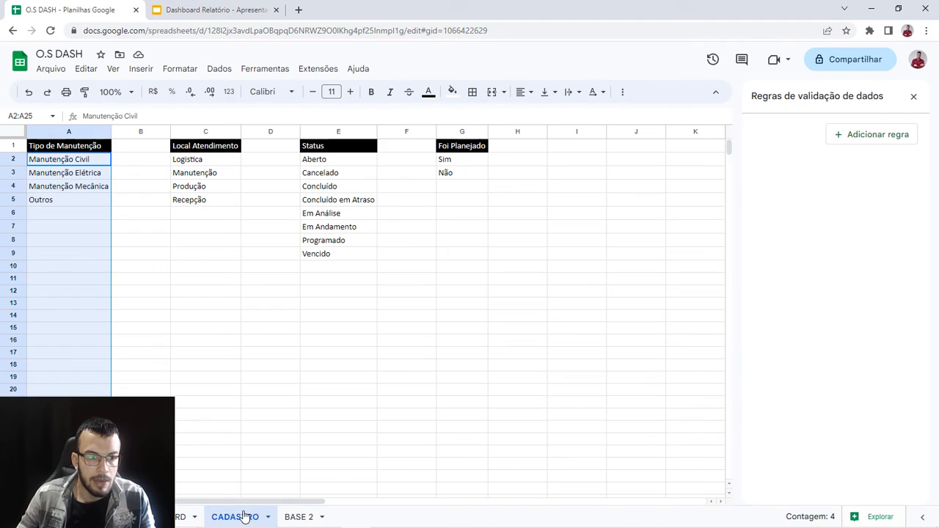
left_click(60, 215)
type("Nova Opção")
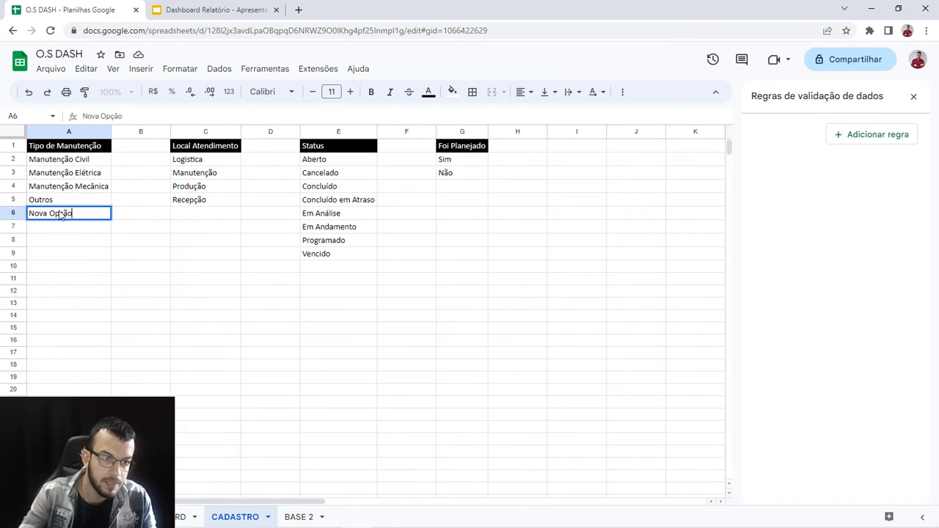
left_click(146, 241)
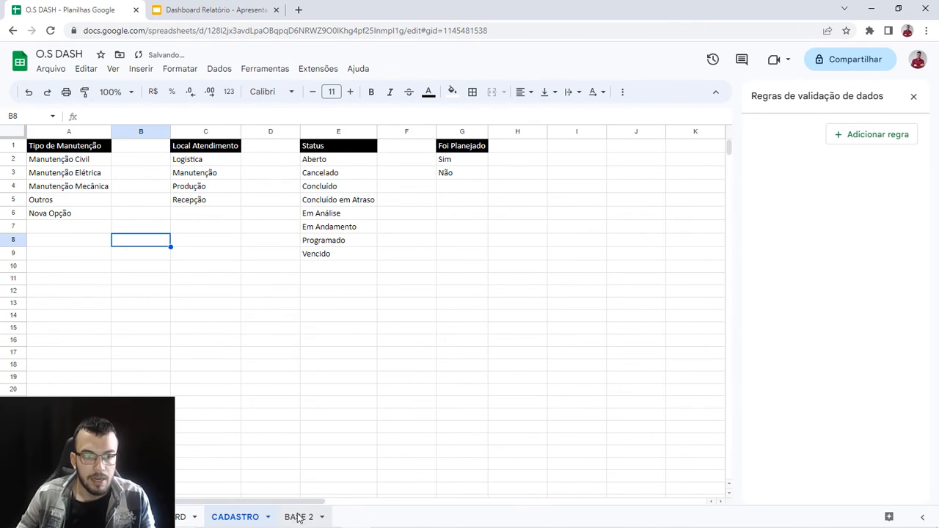
left_click(298, 517)
left_click(236, 199)
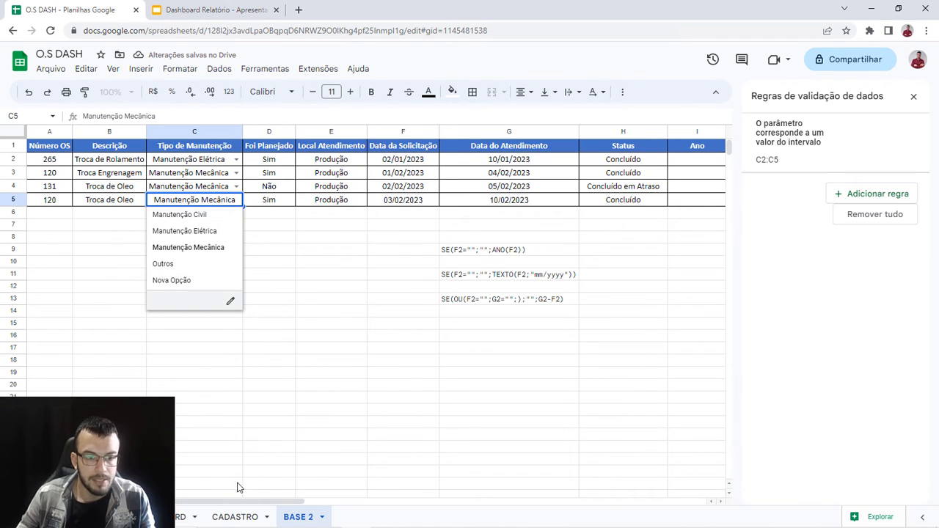
Step: Delete the Nova Opção test entry from cell A6 of the CADASTRO sheet
left_click(237, 517)
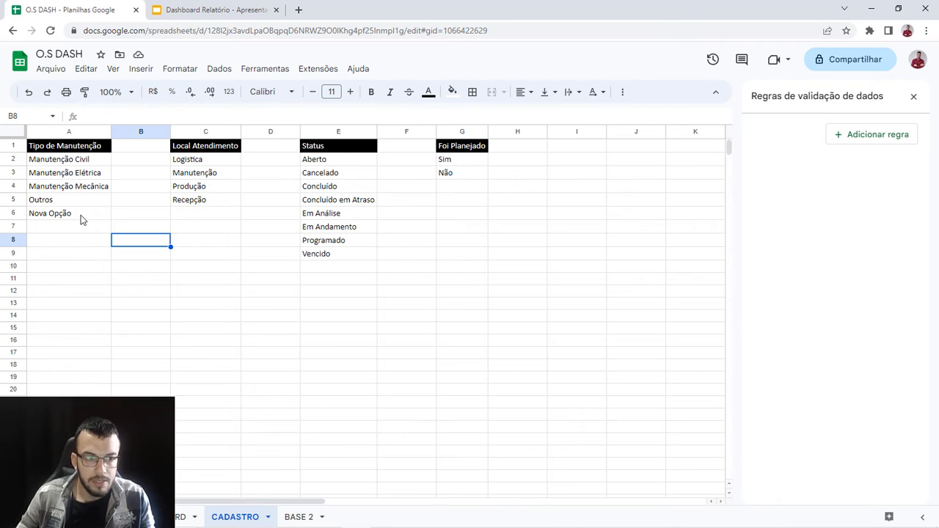
left_click(81, 216)
key("Delete")
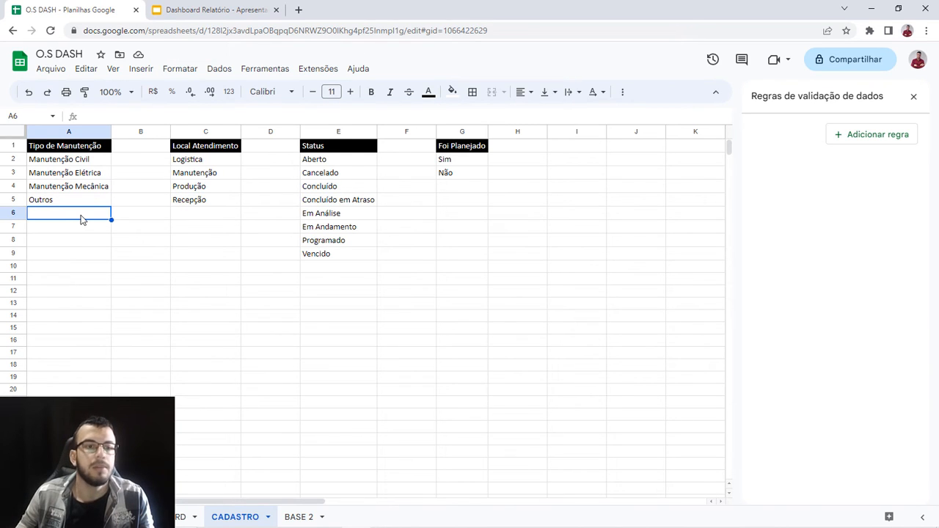
Step: Add a validation rule to the Foi Planejado cells D2:D5 on BASE 2 with the criterion Menu suspenso (de um intervalo)
left_click(297, 515)
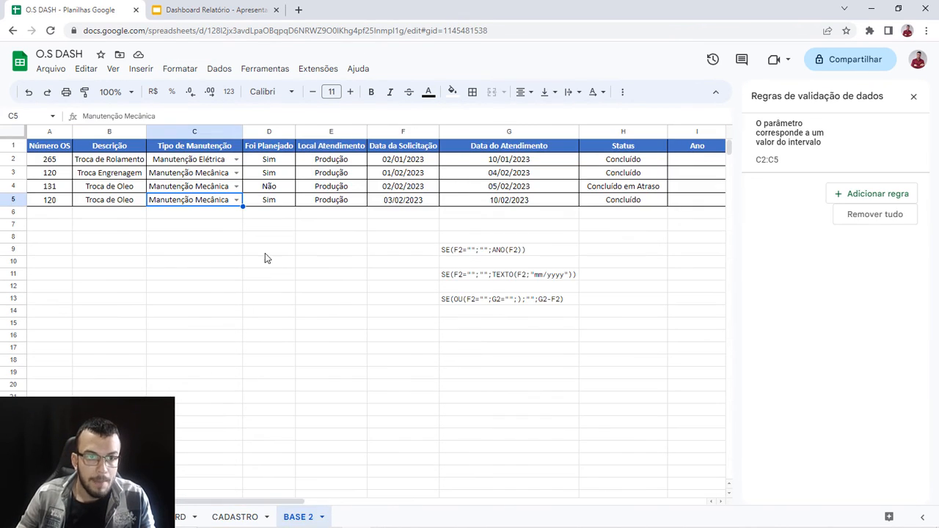
left_click(346, 275)
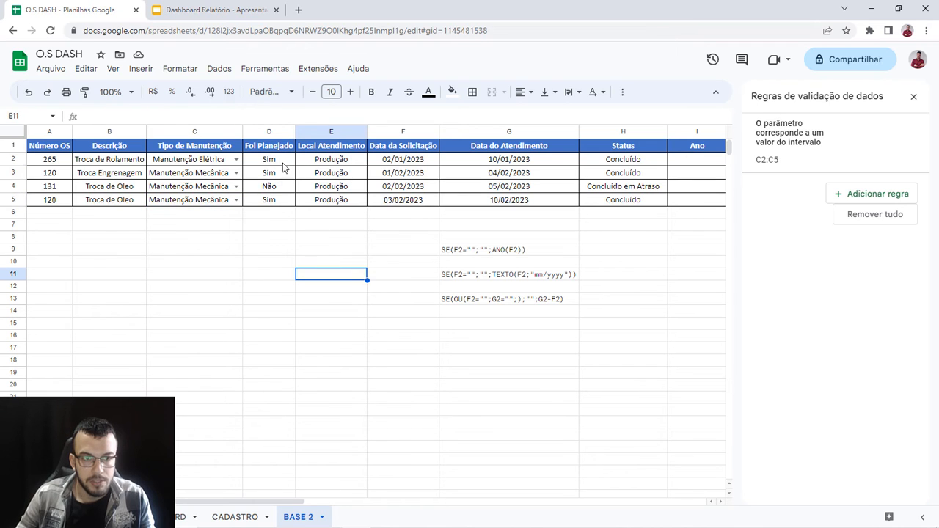
left_click_drag(284, 167, 281, 201)
left_click(219, 68)
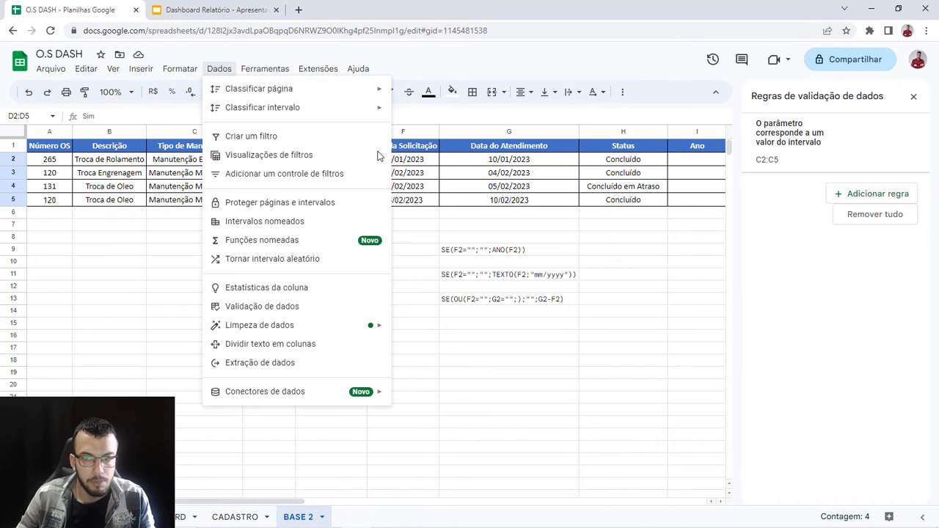
left_click(219, 68)
left_click(220, 68)
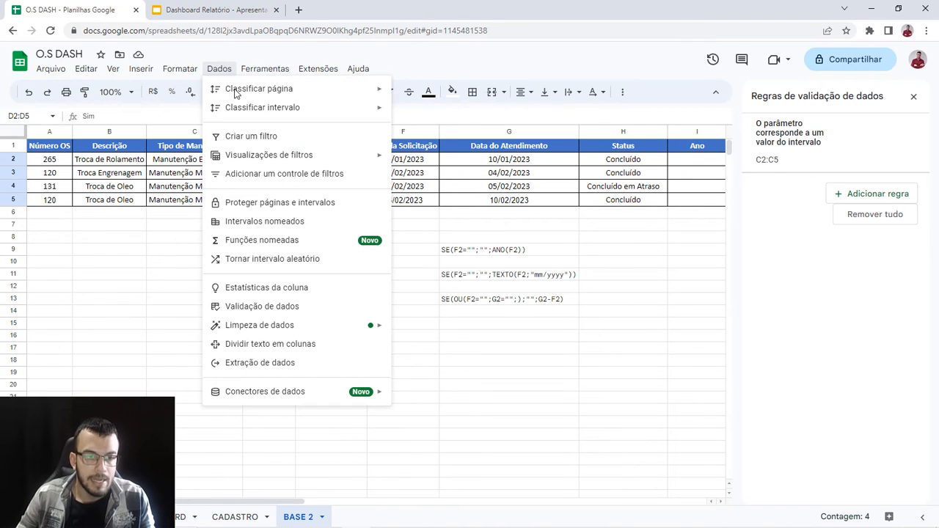
left_click(278, 308)
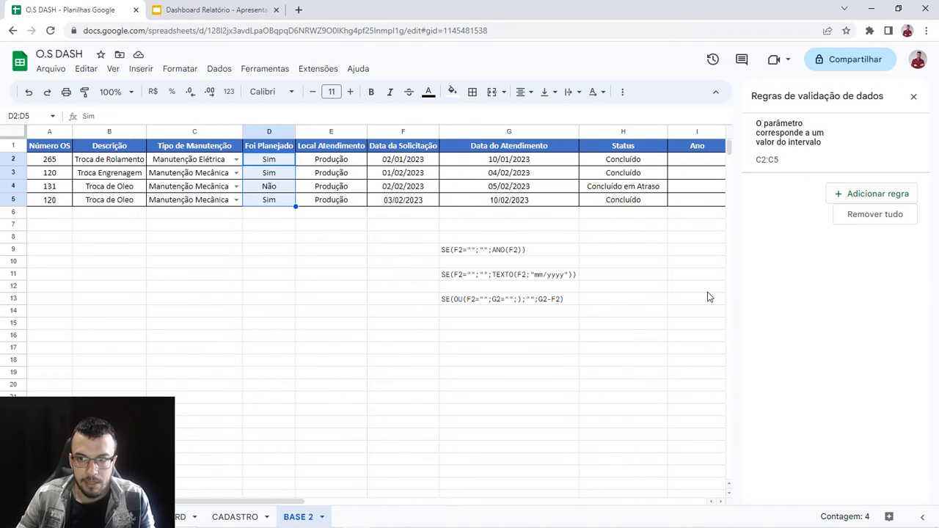
left_click(864, 197)
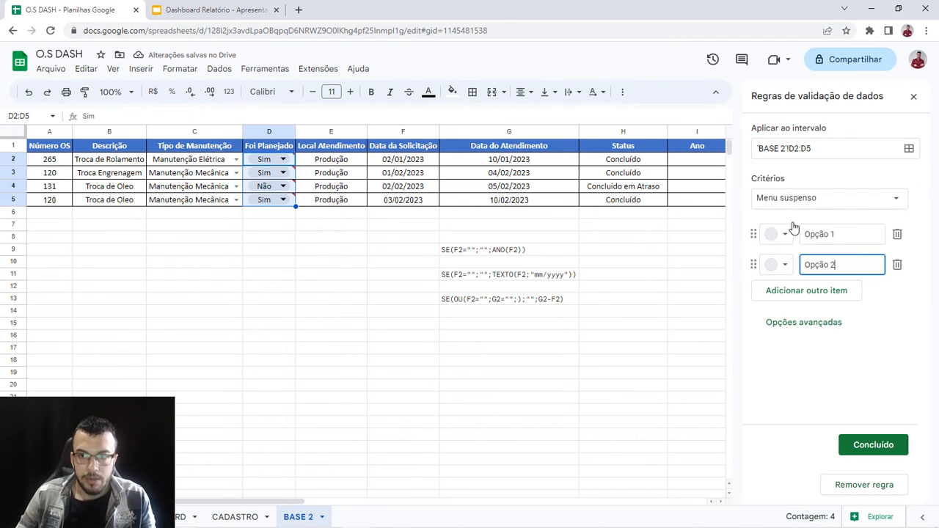
left_click(845, 203)
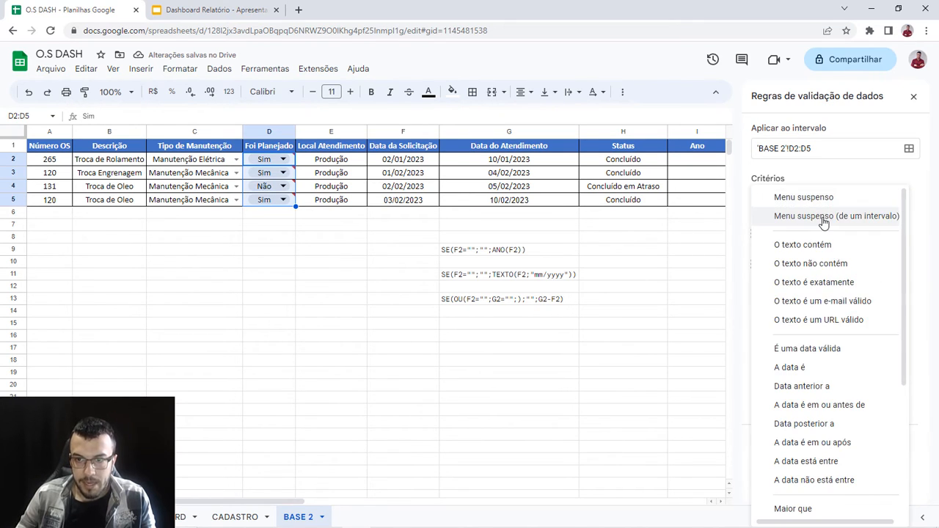
left_click(823, 217)
Step: Set the Foi Planejado dropdown's source range to CADASTRO!G2:G23
left_click(897, 235)
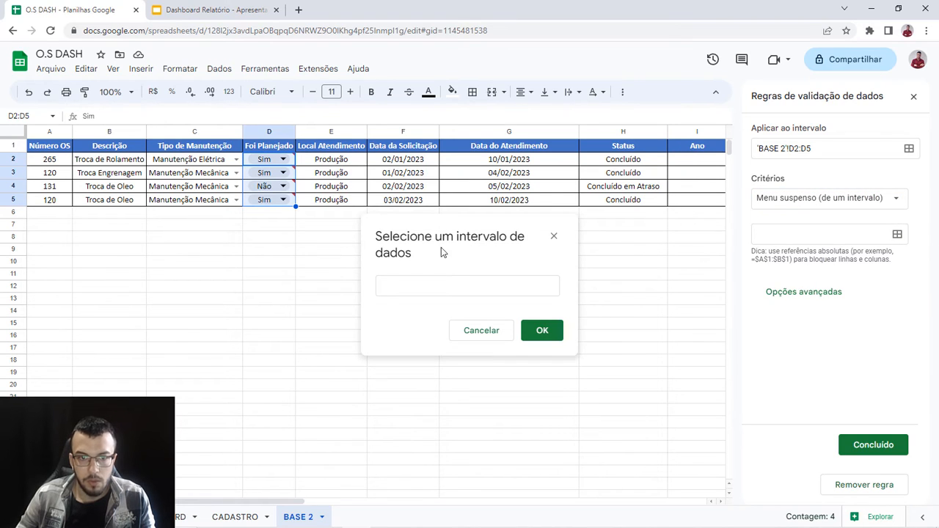
left_click(415, 287)
left_click(235, 518)
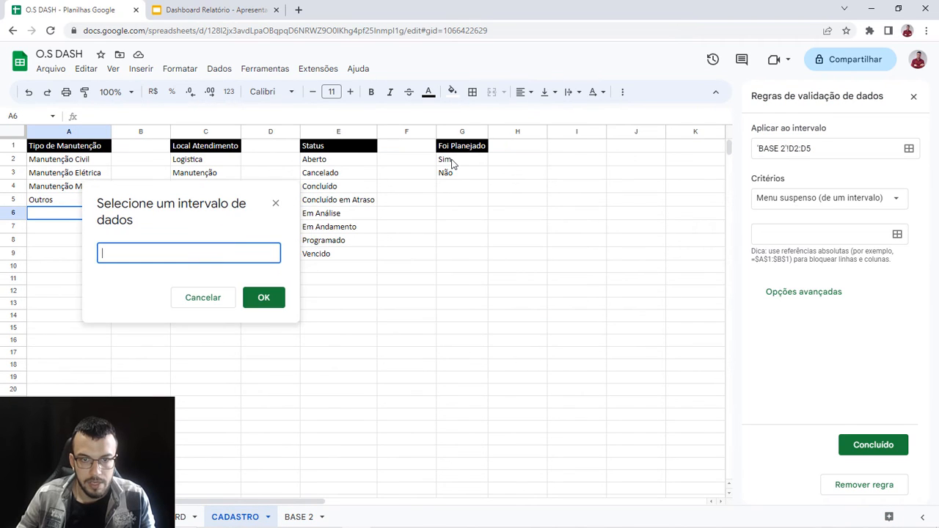
left_click_drag(450, 160, 451, 199)
left_click_drag(441, 341, 463, 429)
left_click(265, 299)
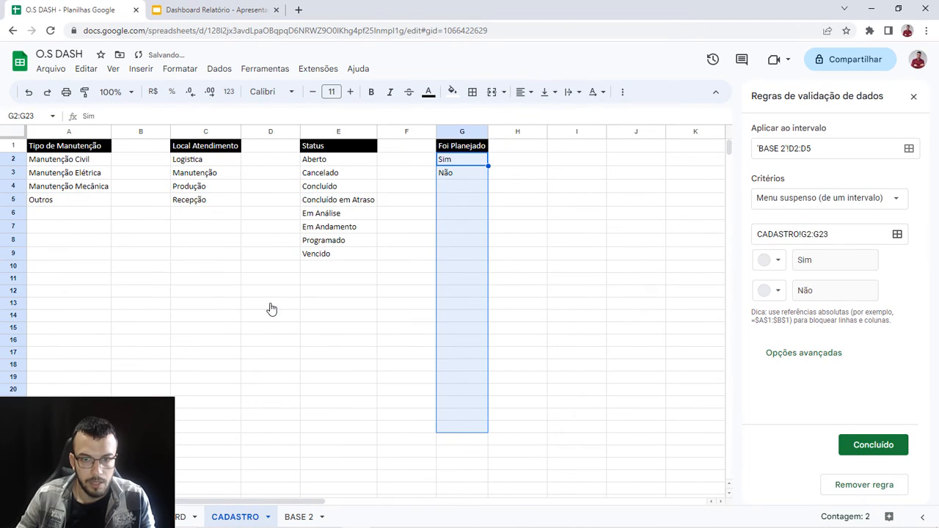
Step: Set the Foi Planejado dropdown's display style to Seta, finish the rule and return to the BASE 2 sheet
left_click(805, 356)
scroll(810, 396, "down", 2)
left_click(764, 375)
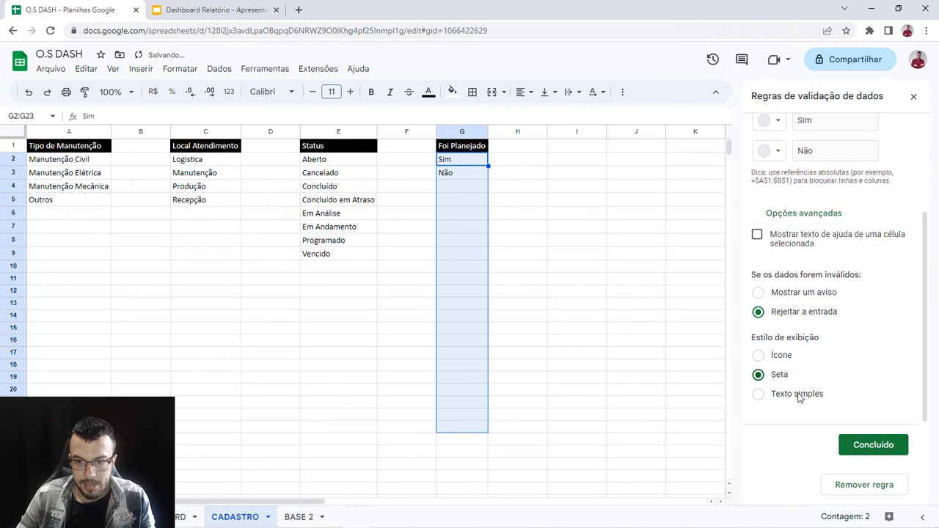
left_click(891, 446)
left_click(299, 518)
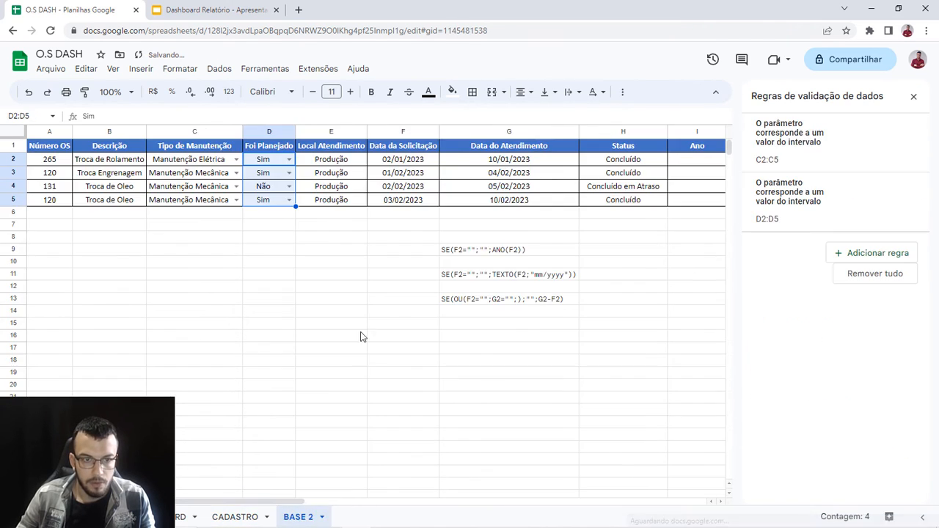
left_click(387, 326)
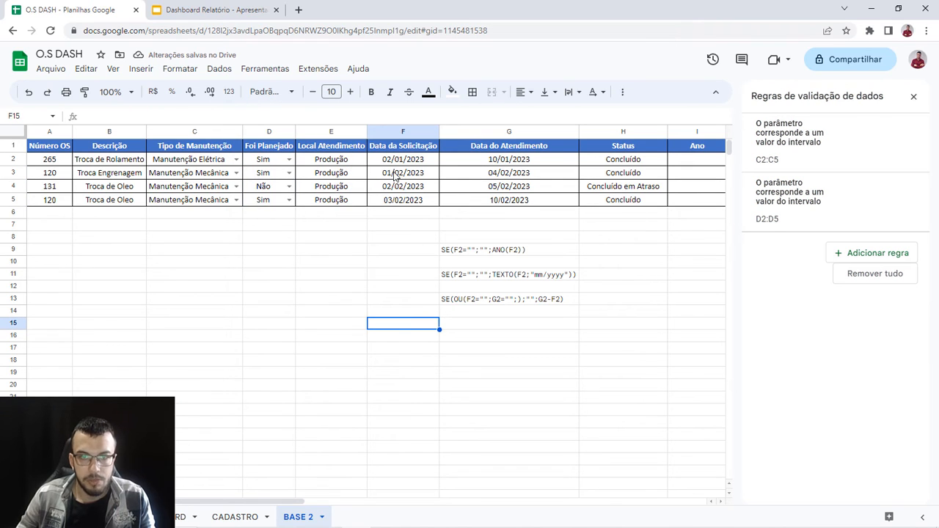
Step: Add a validation rule to the Local Atendimento cells E2:E5 on BASE 2 with the criterion Menu suspenso (de um intervalo)
left_click_drag(341, 160, 343, 200)
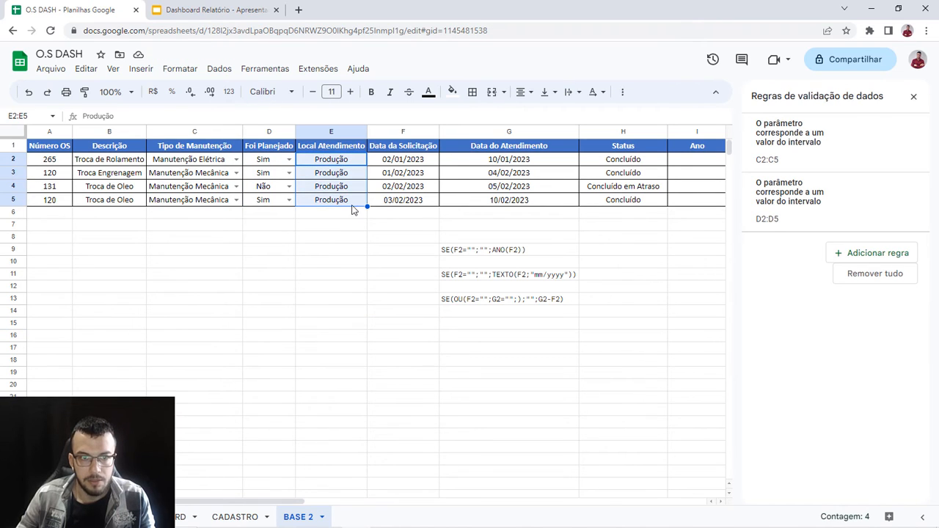
left_click(883, 257)
left_click(861, 200)
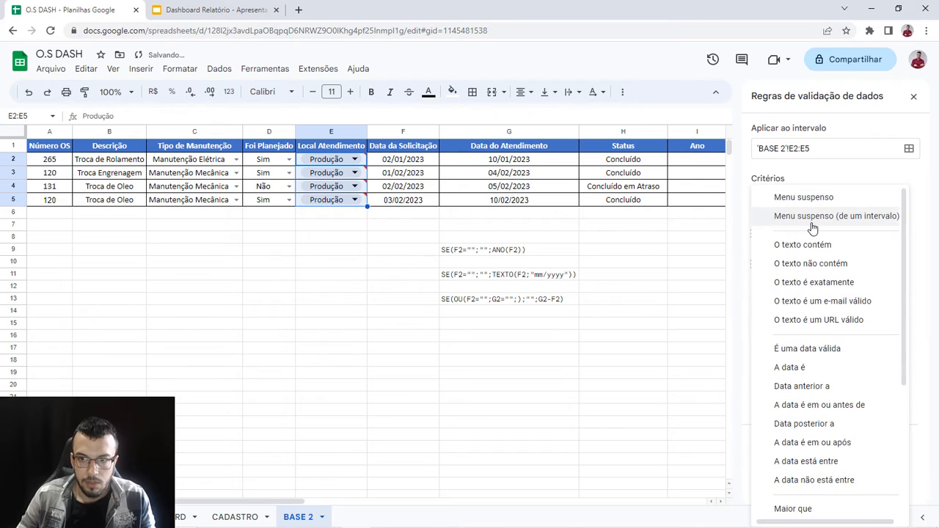
left_click(812, 217)
Step: Set the Local Atendimento dropdown's source range to CADASTRO!C2:C25
left_click(813, 234)
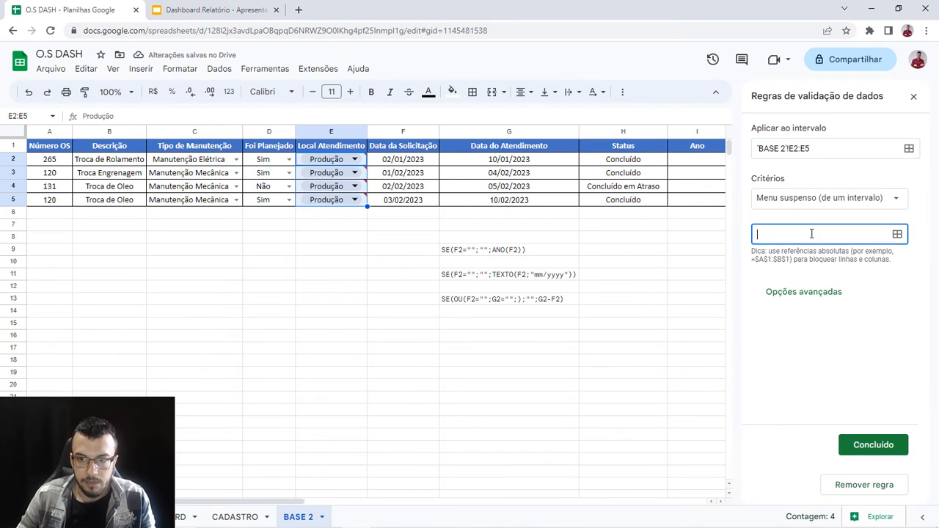
left_click(897, 234)
left_click(436, 282)
left_click(241, 516)
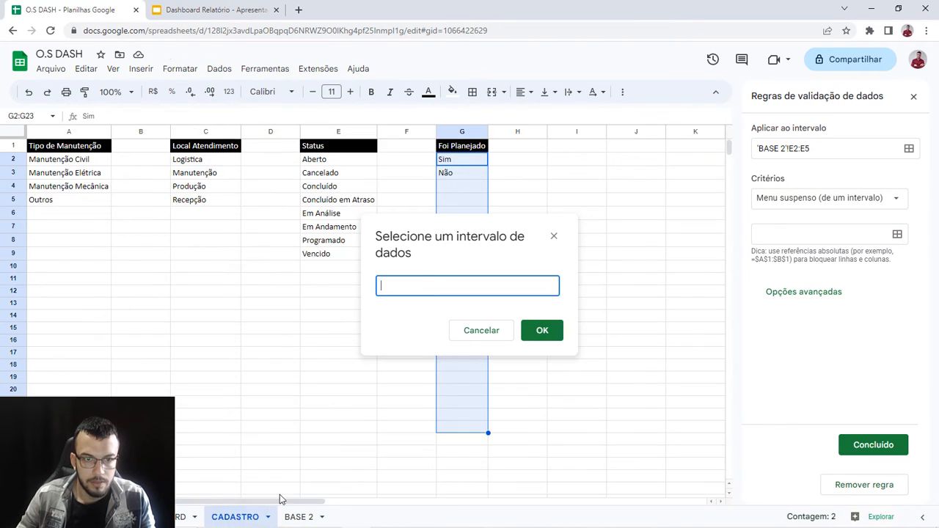
left_click_drag(424, 240, 543, 247)
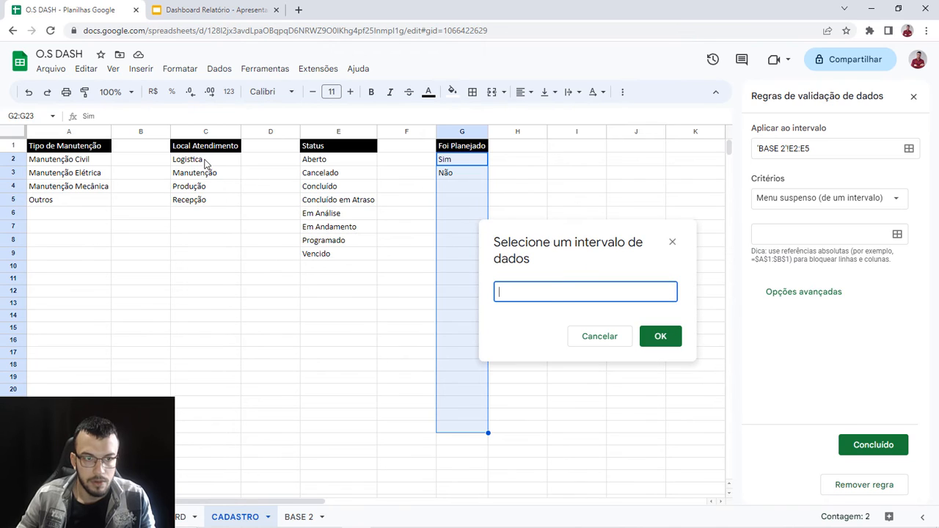
left_click_drag(205, 170, 210, 459)
left_click(663, 337)
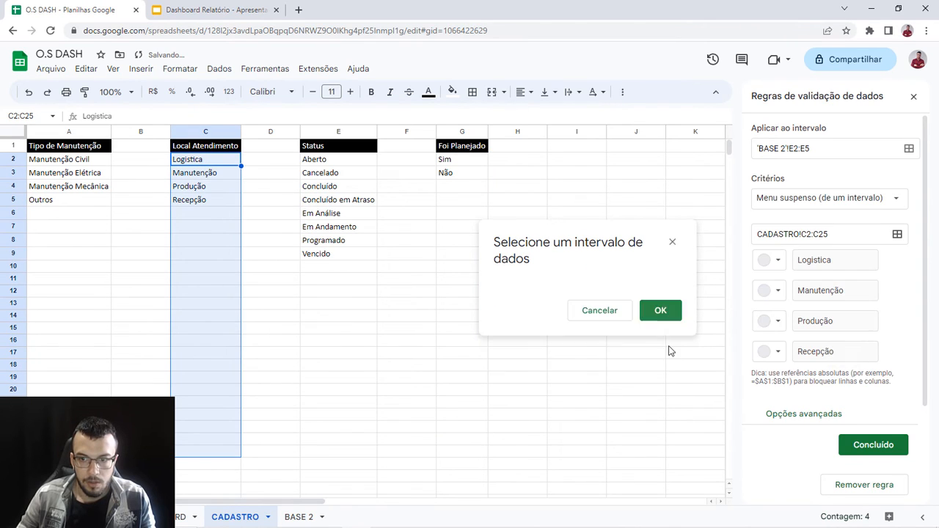
Step: Set the Local Atendimento dropdown's display style to Seta, finish the rule and return to the BASE 2 sheet
left_click(804, 398)
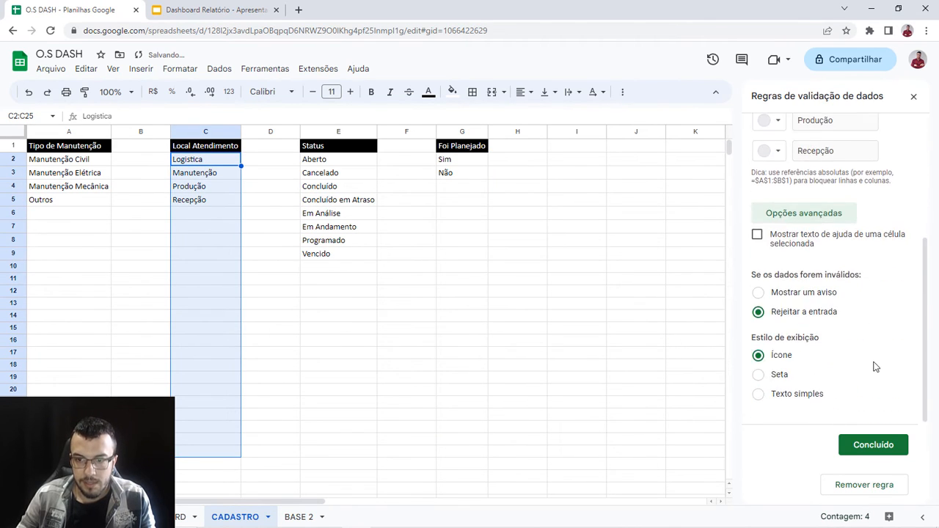
left_click(778, 376)
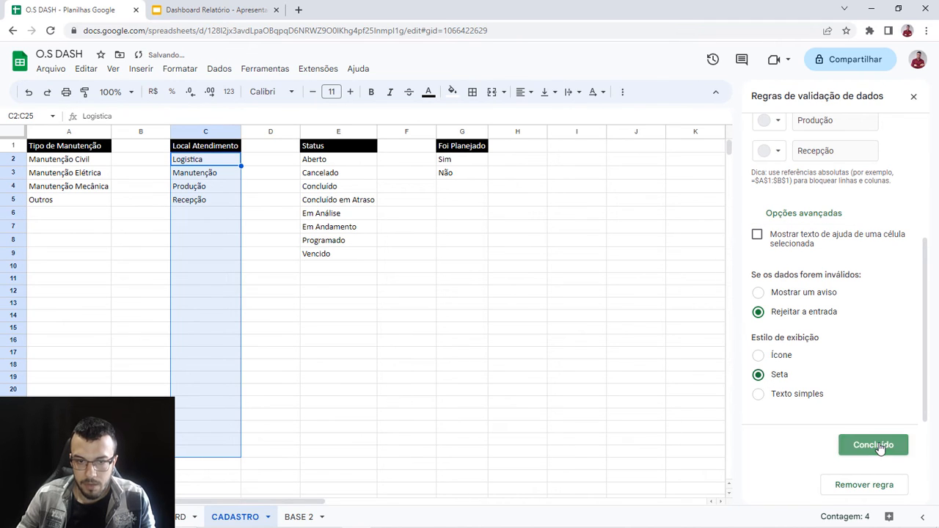
left_click(881, 445)
left_click(299, 516)
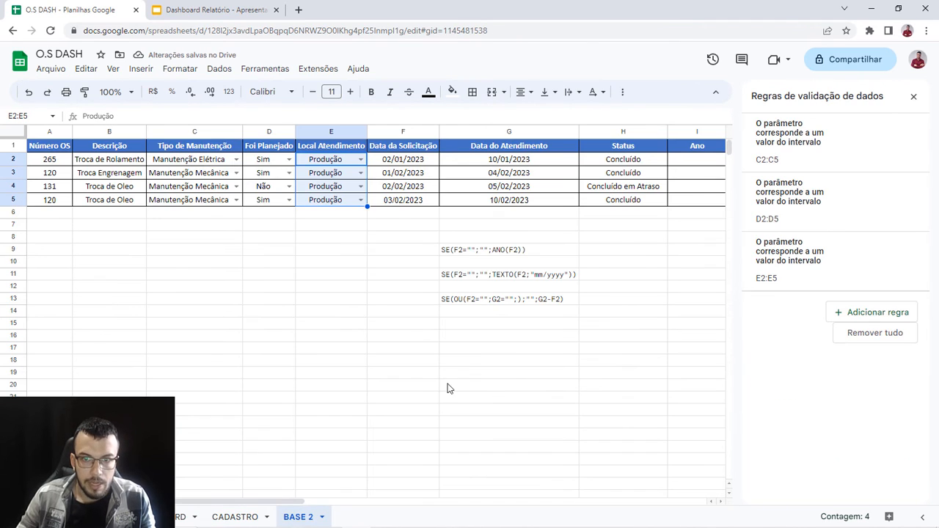
Step: Add a validation rule to the Status cells H2:H5 on BASE 2 with the criterion Menu suspenso (de um intervalo)
left_click_drag(636, 163, 631, 204)
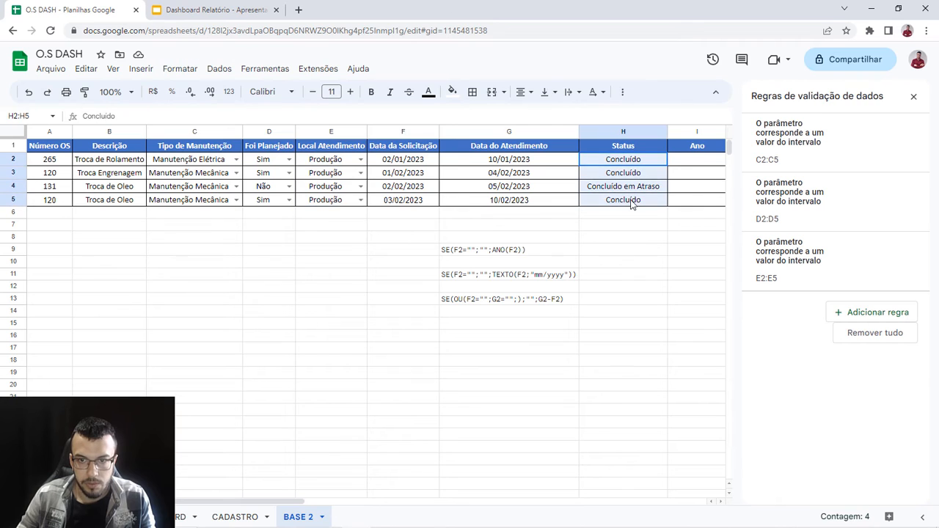
left_click(873, 314)
left_click(832, 198)
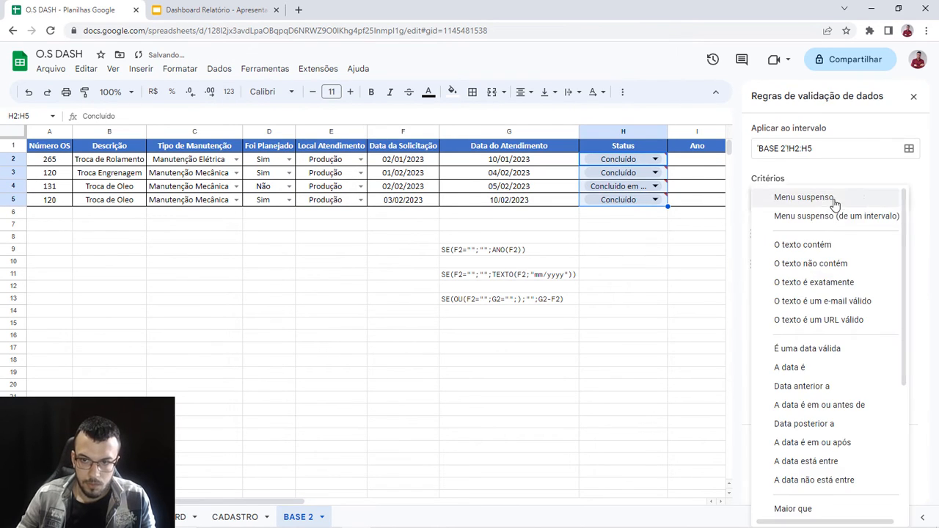
left_click(825, 215)
Step: Set the Status dropdown's source range to CADASTRO!E2:E26
left_click(822, 233)
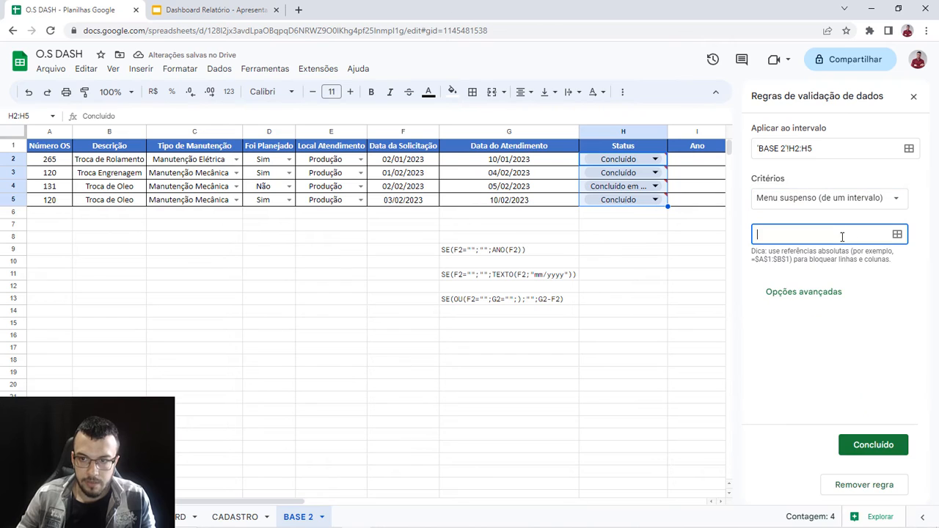
left_click(897, 234)
left_click(442, 287)
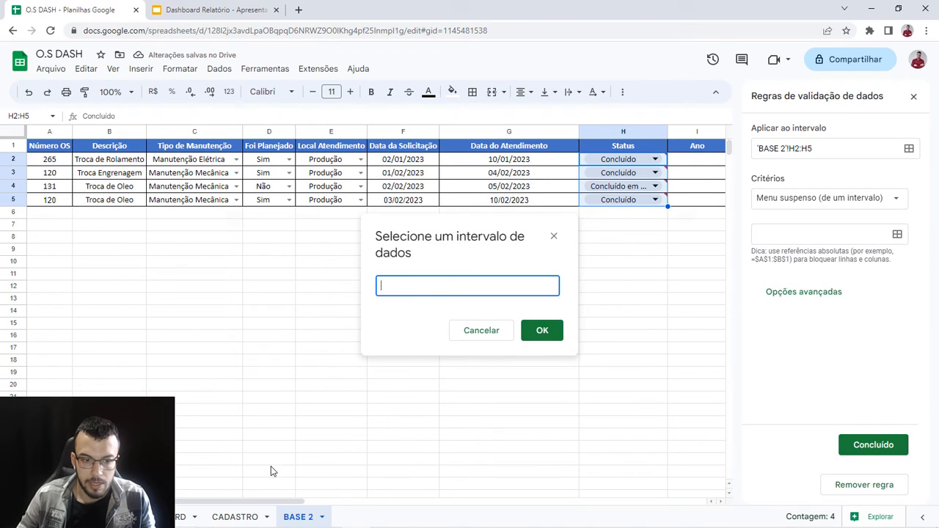
left_click(233, 516)
left_click_drag(327, 160, 326, 472)
left_click(541, 330)
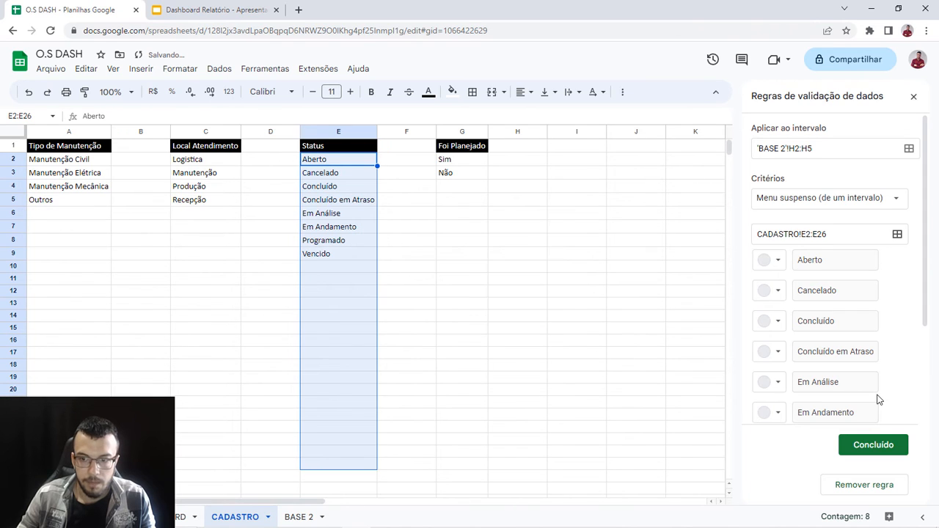
Step: Set the Status dropdown's display style to Seta, finish the rule and close the validation rules back on BASE 2
scroll(879, 398, "down", 2)
left_click(834, 397)
scroll(858, 378, "down", 3)
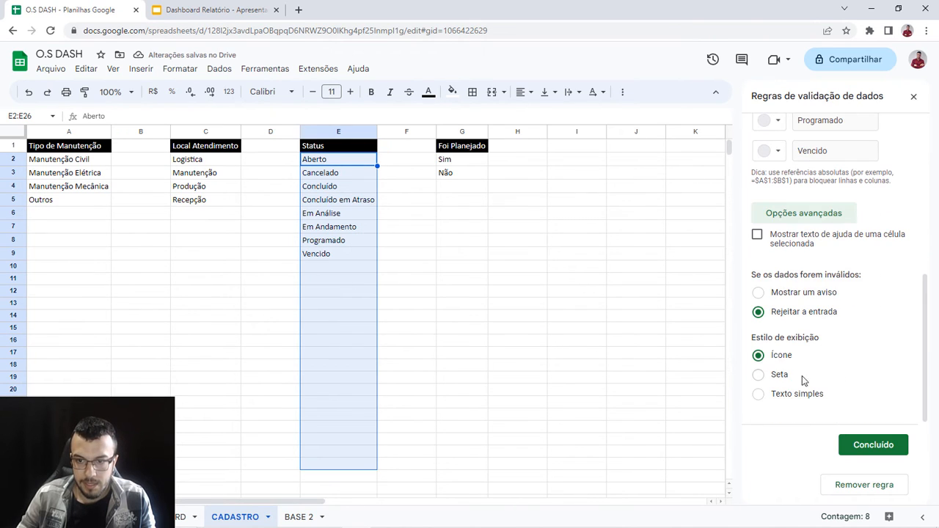
left_click(759, 374)
left_click(870, 443)
left_click(299, 517)
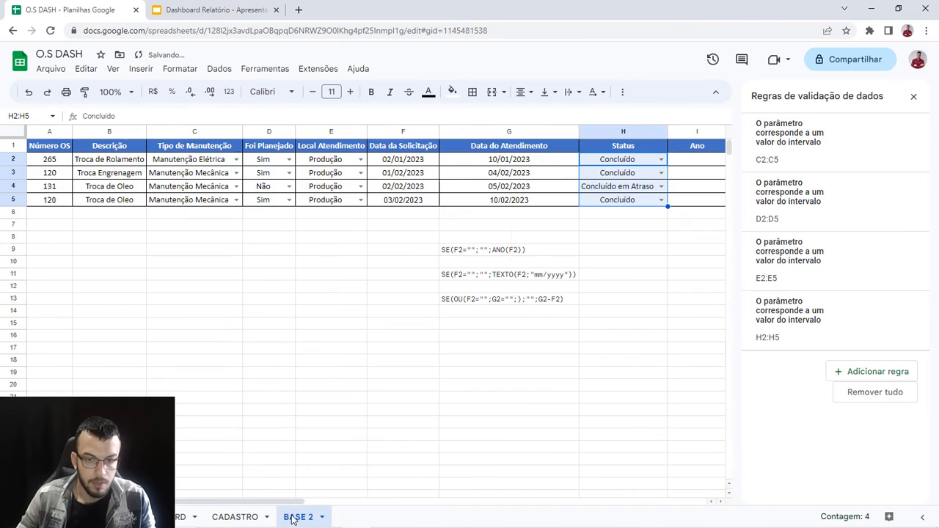
left_click(914, 97)
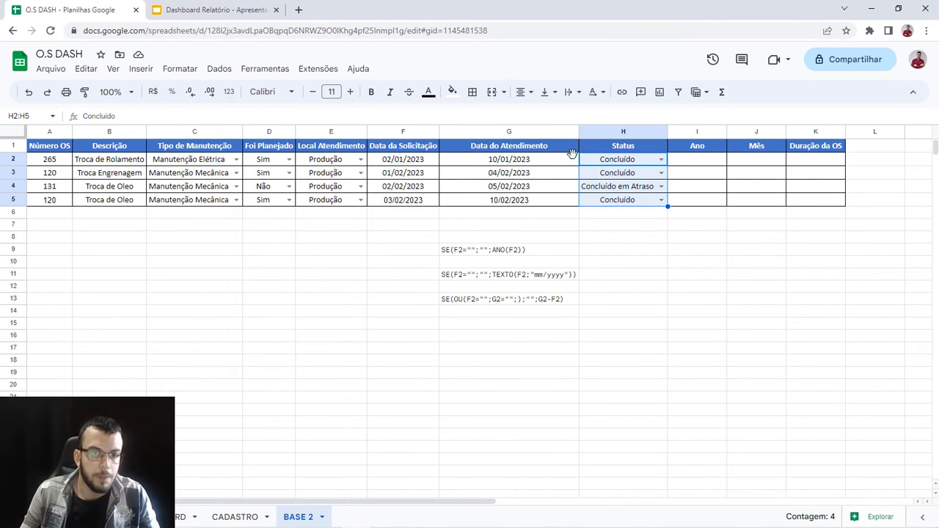
Step: Check the options offered by the Local Atendimento dropdowns in E2 and E3
left_click(360, 159)
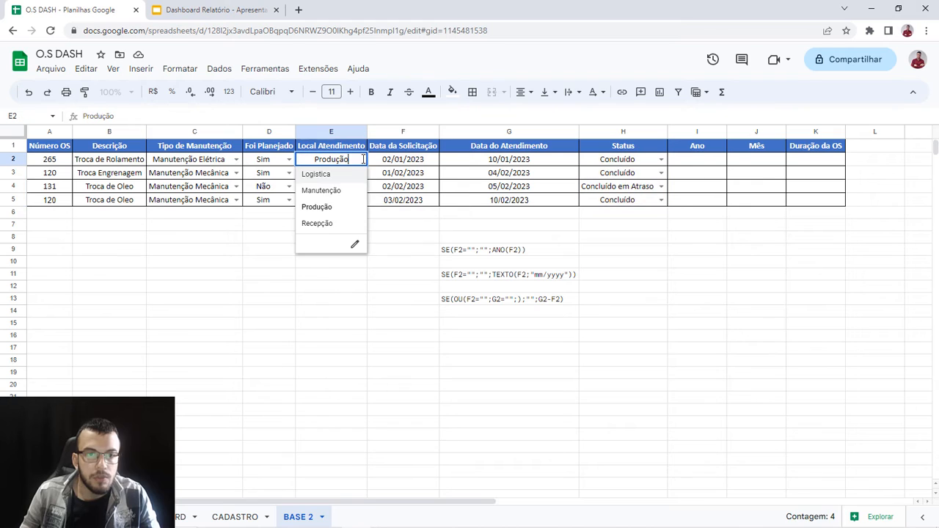
left_click(358, 291)
left_click(364, 173)
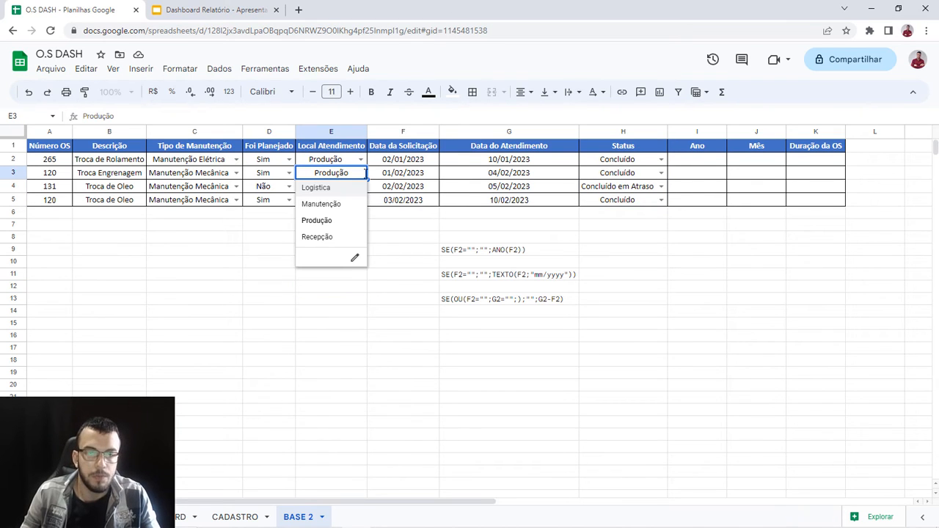
left_click(724, 243)
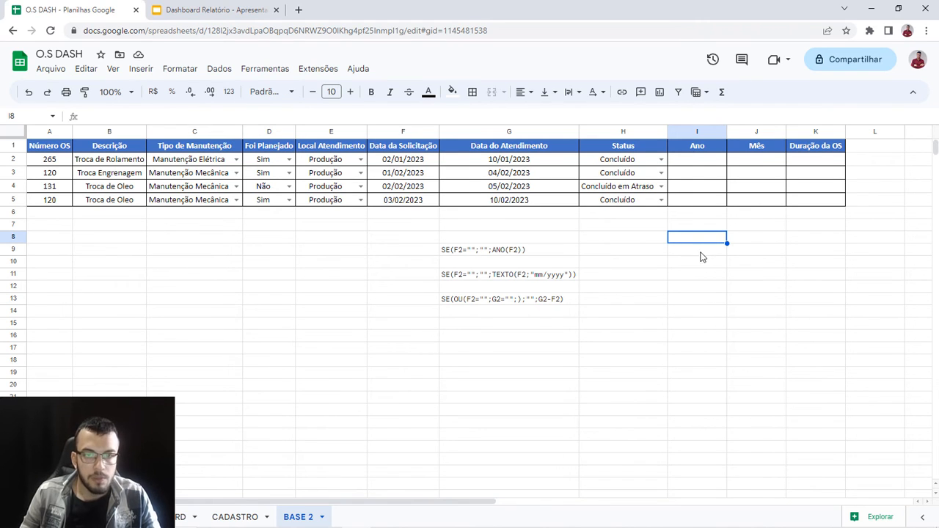
Step: Review the Data da Solicitação and Data do Atendimento columns along with the Ano and Mês columns on BASE 2
left_click(407, 132)
left_click(493, 131)
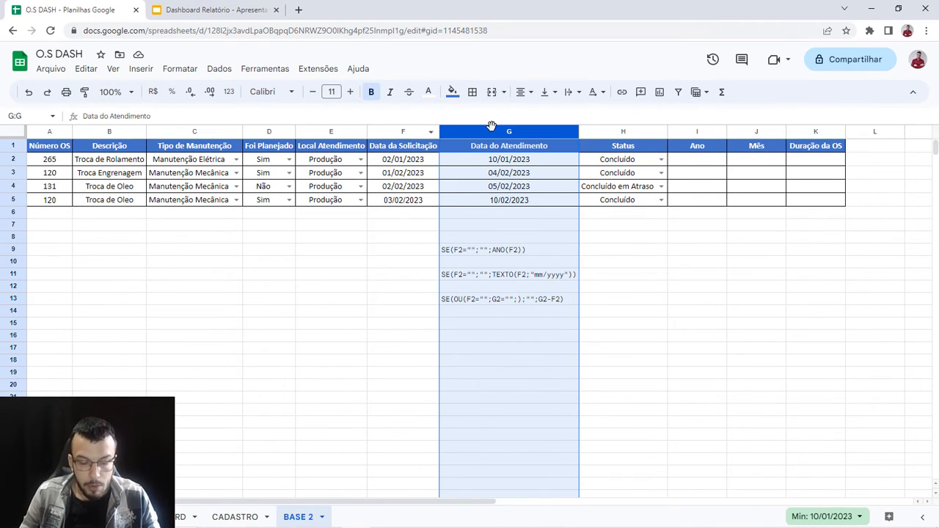
left_click(404, 131)
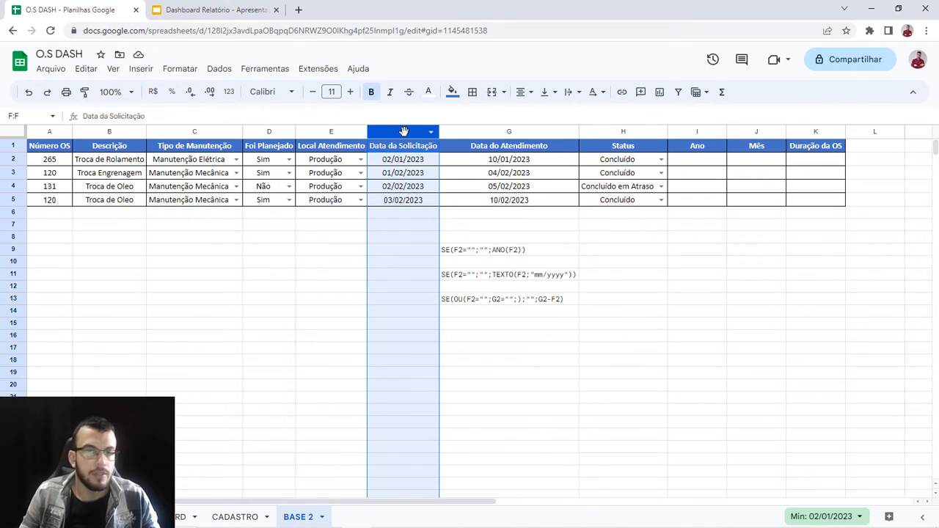
left_click(495, 132)
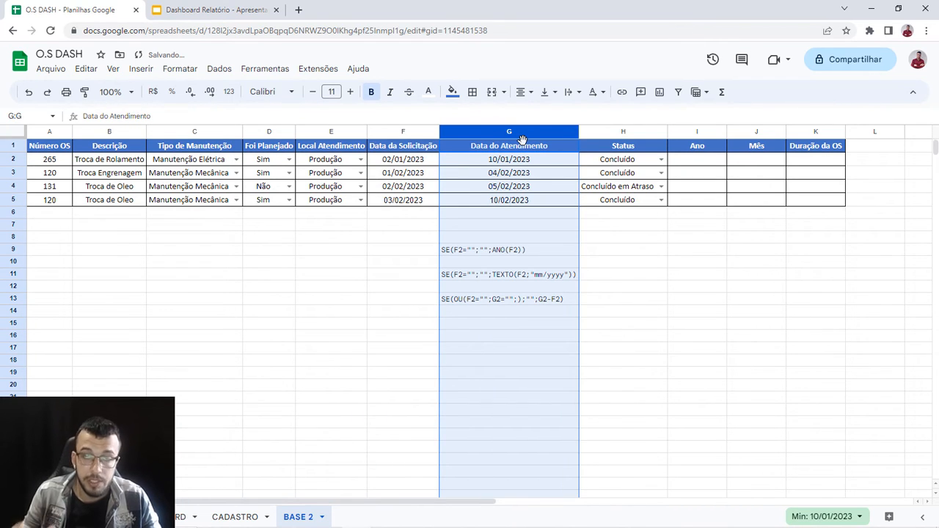
left_click(640, 242)
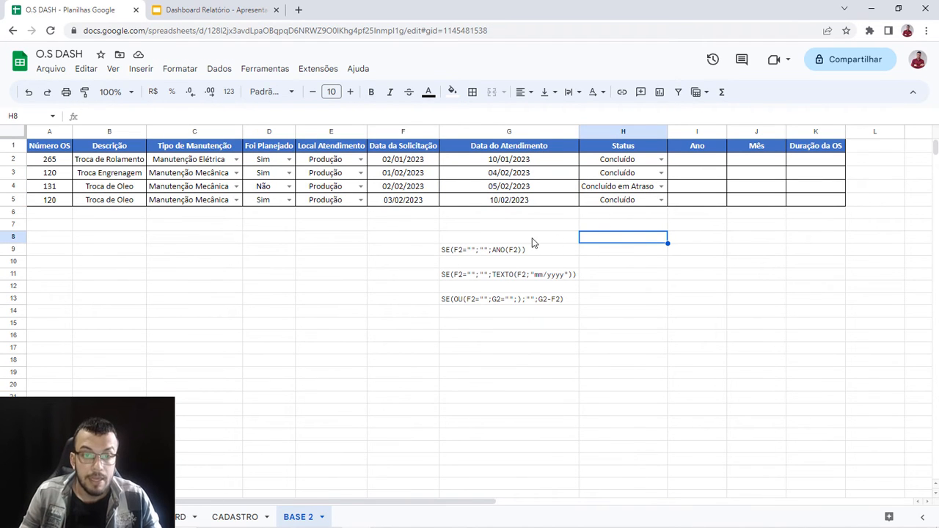
left_click(403, 132)
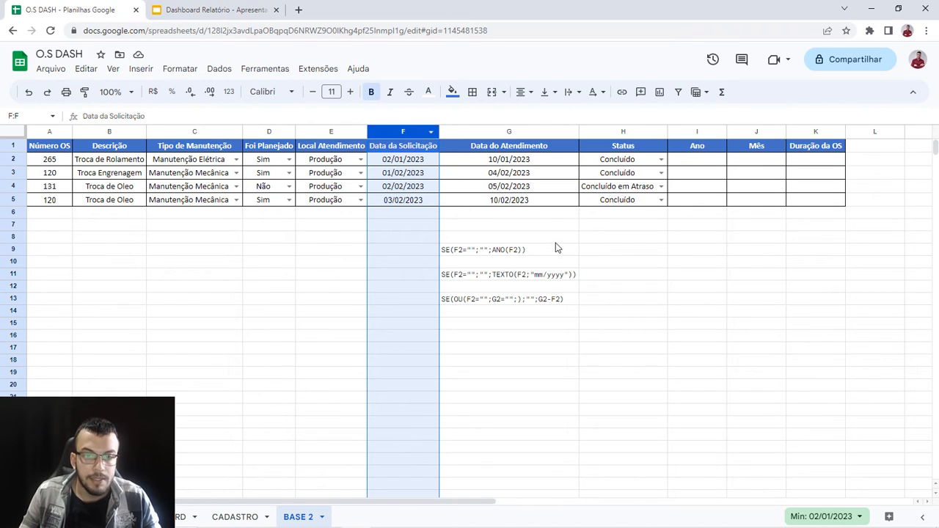
left_click(701, 130)
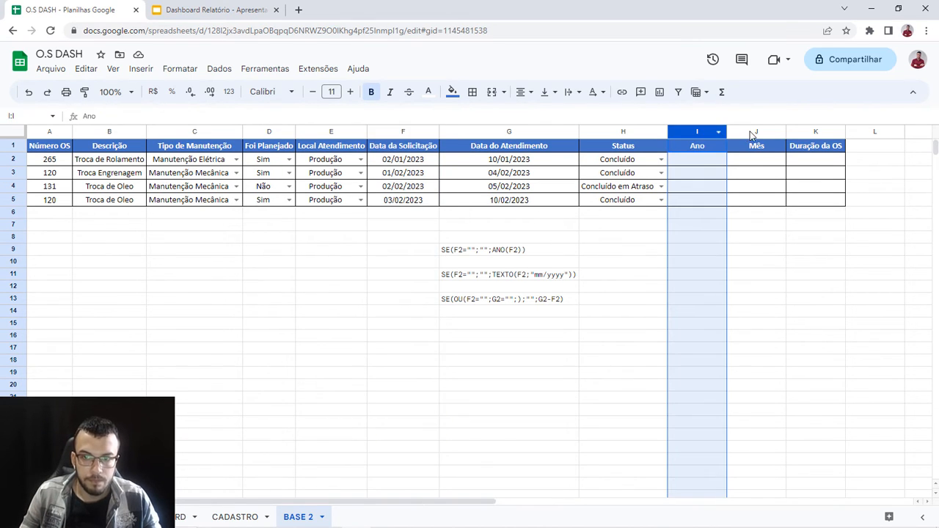
left_click(750, 131)
left_click(706, 228)
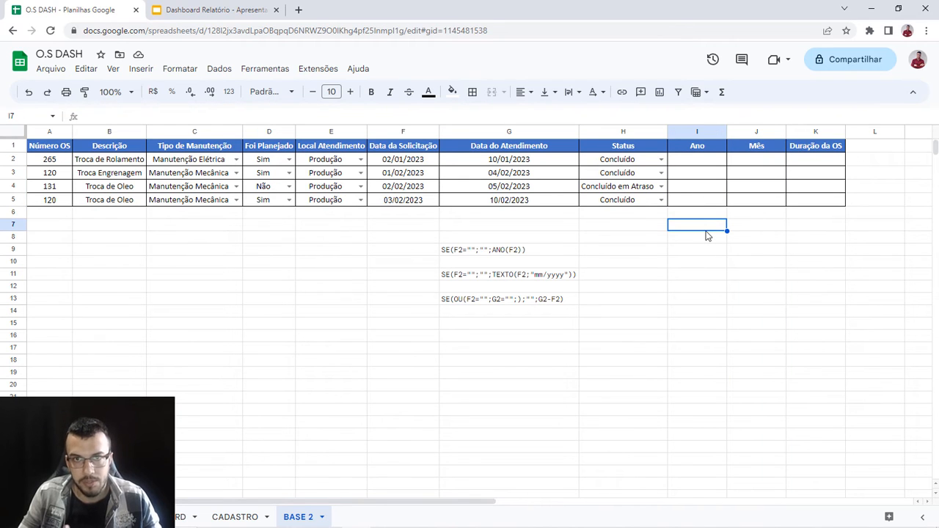
Step: Inspect the Ano and Mês filters on the dashboard sheet and return to BASE 2
left_click(192, 515)
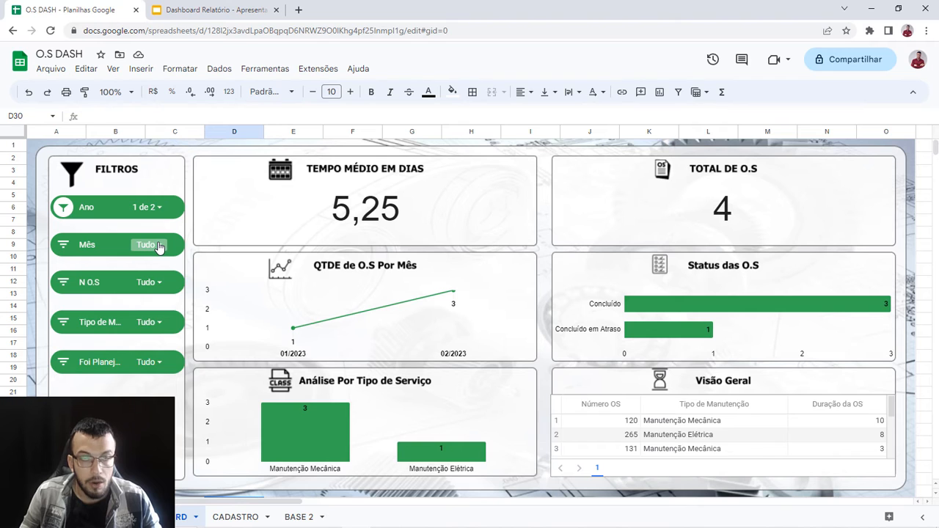
left_click(154, 209)
left_click(155, 213)
left_click(152, 246)
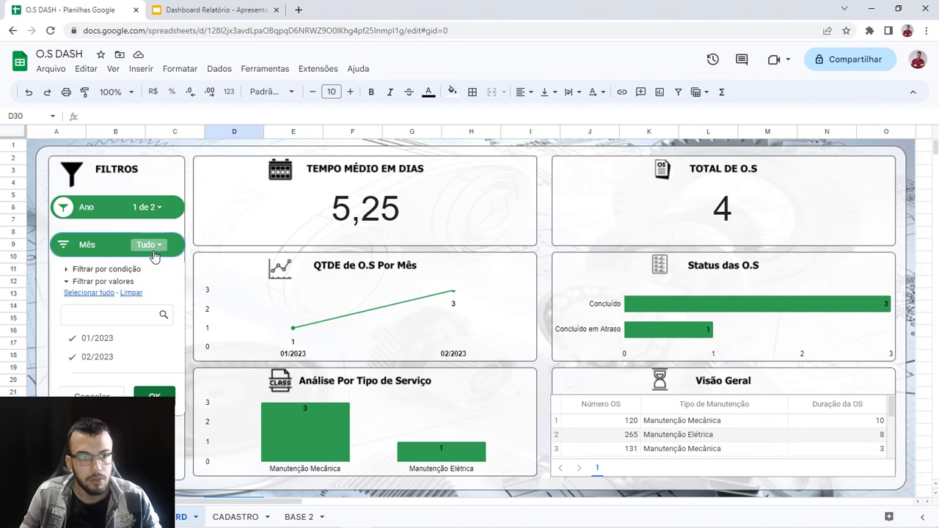
left_click(154, 253)
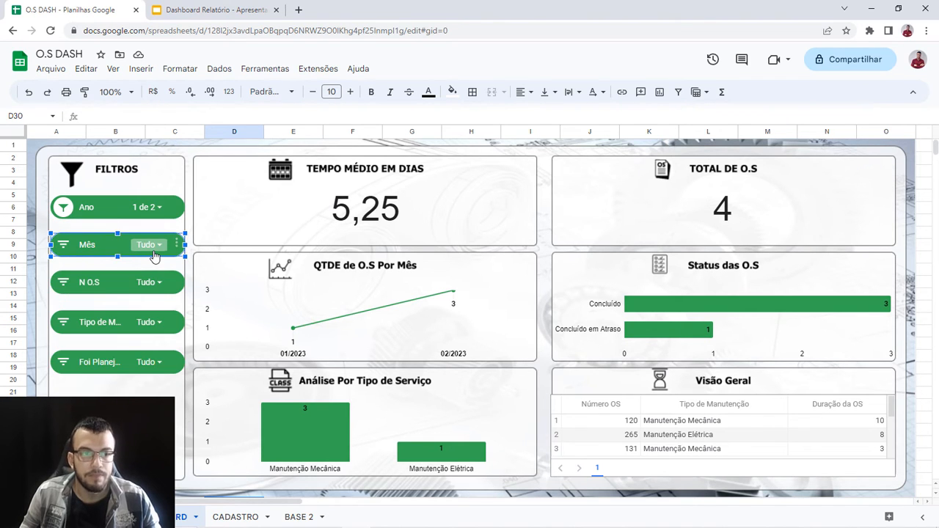
left_click(306, 518)
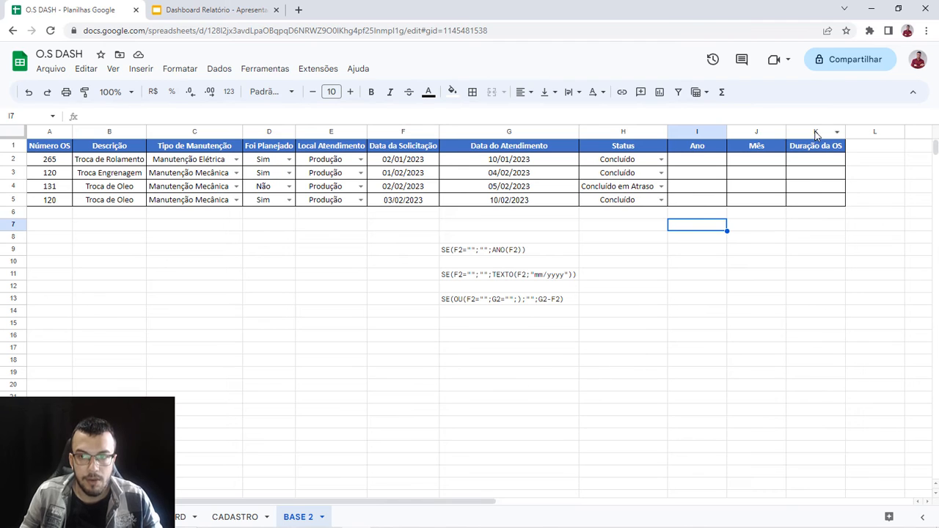
Step: Examine the Duração da OS column and the reference formula for the year in G9
left_click(816, 135)
left_click(815, 162)
left_click(811, 175)
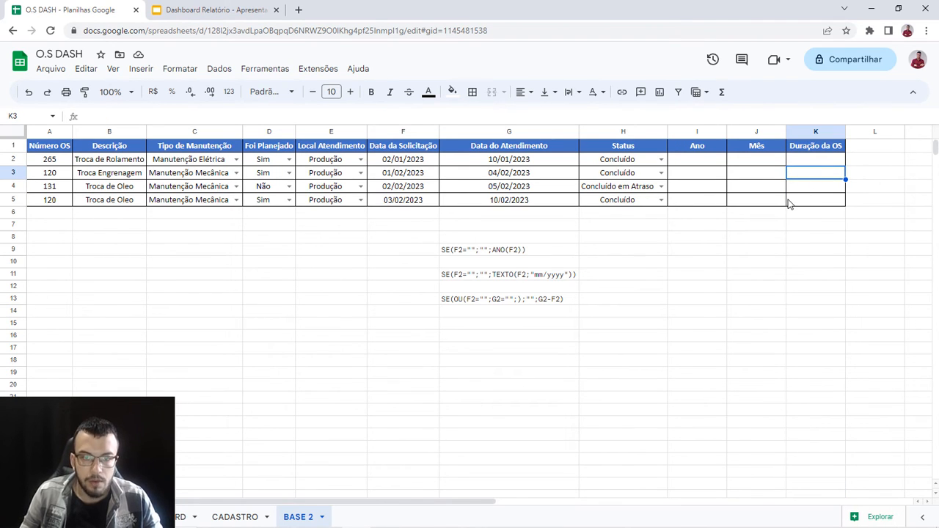
left_click(493, 253)
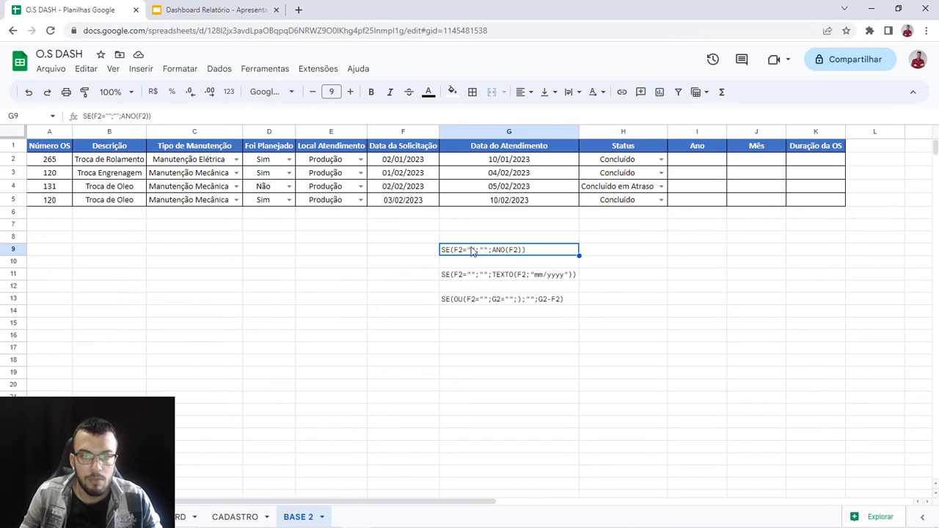
Step: Enter the formula =ANO(F2) in the first Ano cell, I2, to extract the year of the request date
left_click(703, 164)
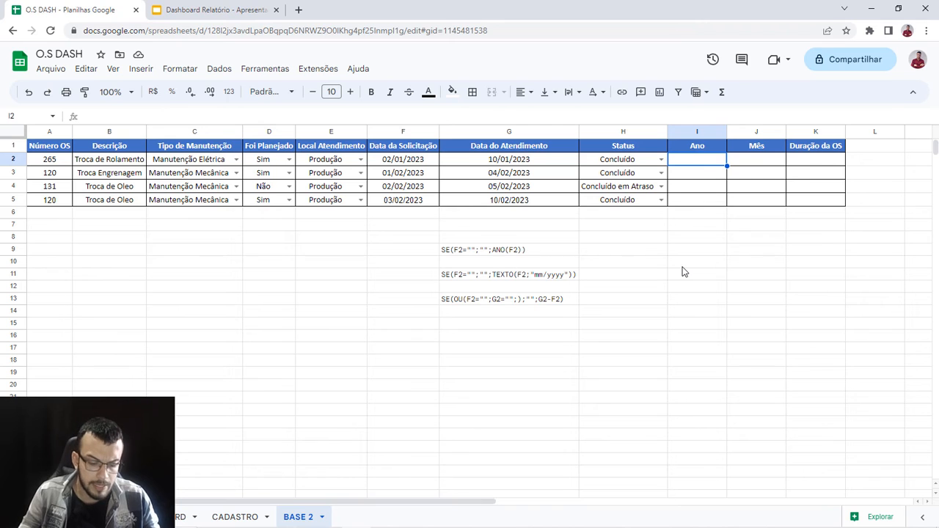
type("=ano")
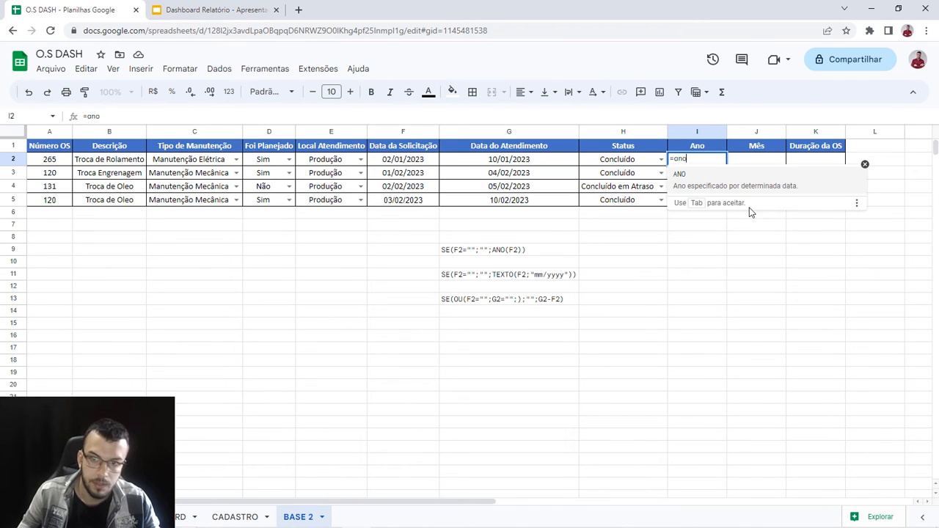
key("Tab")
left_click(385, 163)
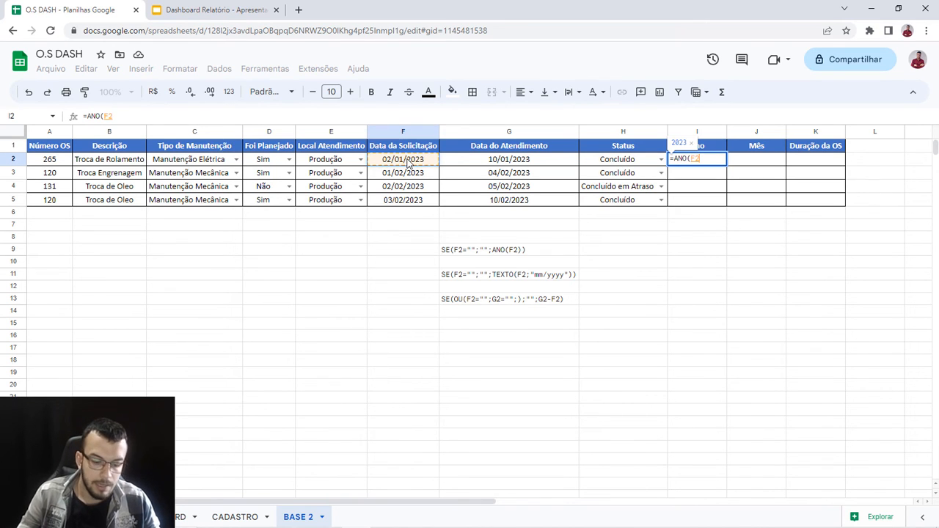
key("Return")
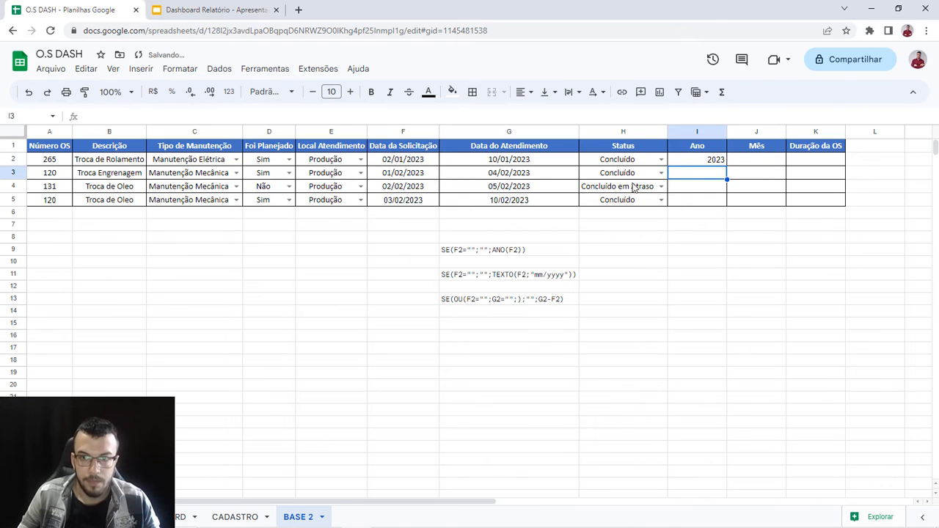
Step: Compare the I2 year formula with the request dates and clear the formula from I2
left_click(702, 163)
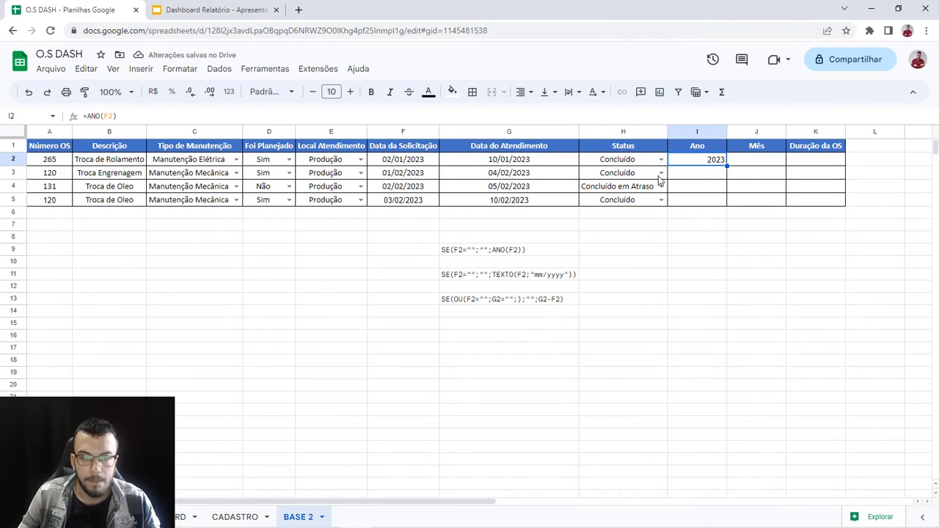
left_click(409, 200)
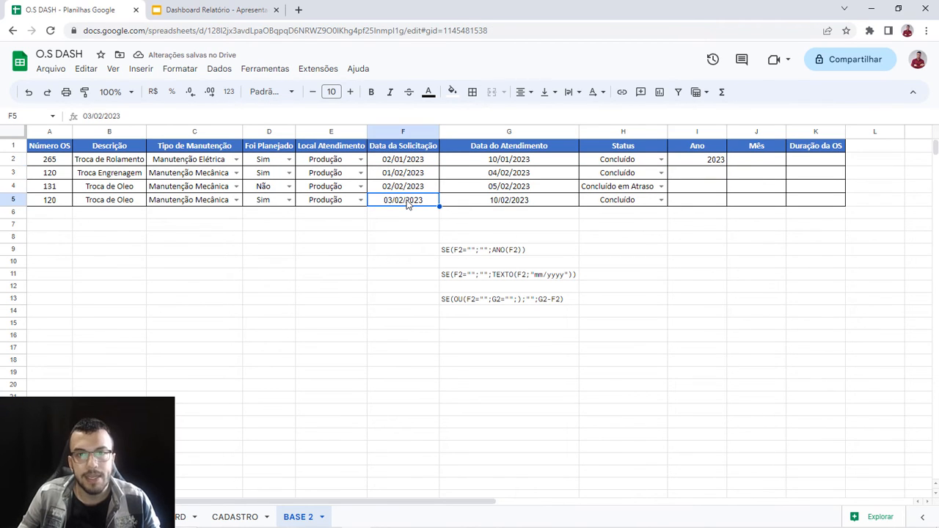
left_click(711, 162)
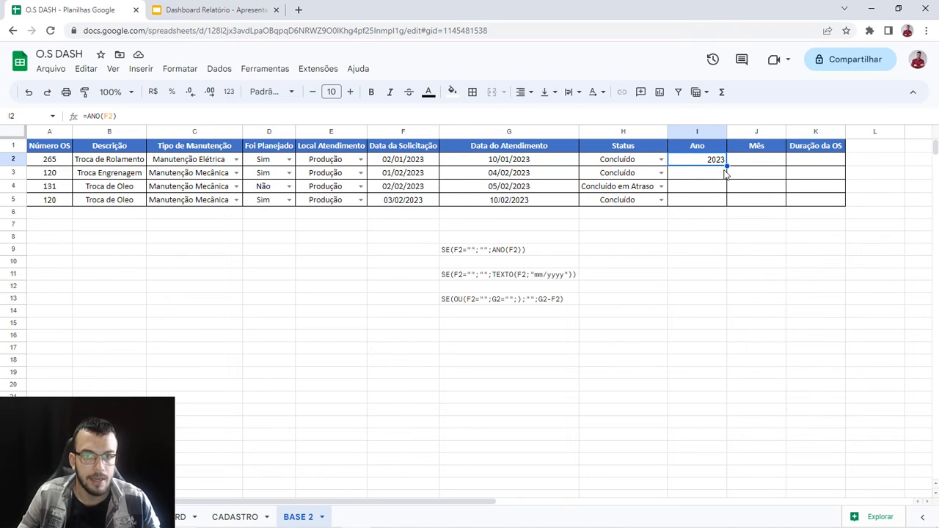
key("Delete")
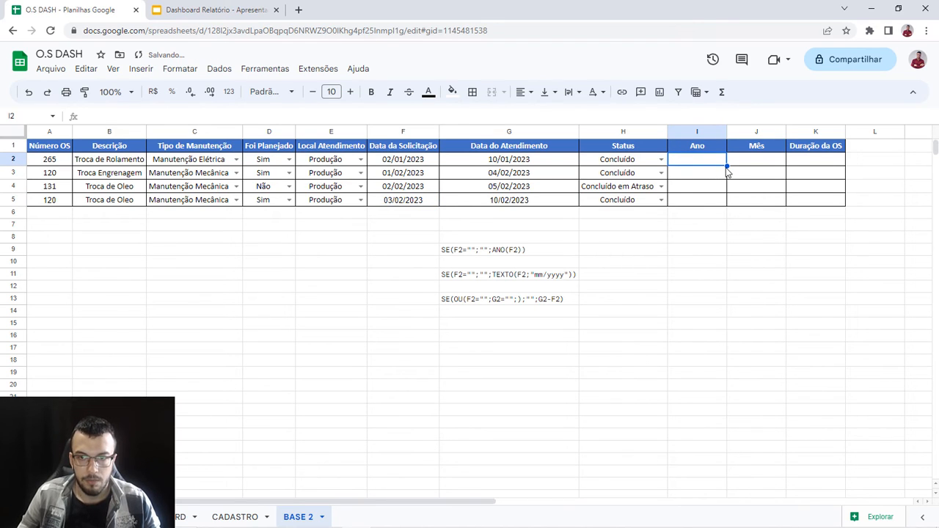
Step: Enter =SE(F2="";"";ANO(F2)) in the first Ano cell, I2, and fill the formula down to I5
type("=se(")
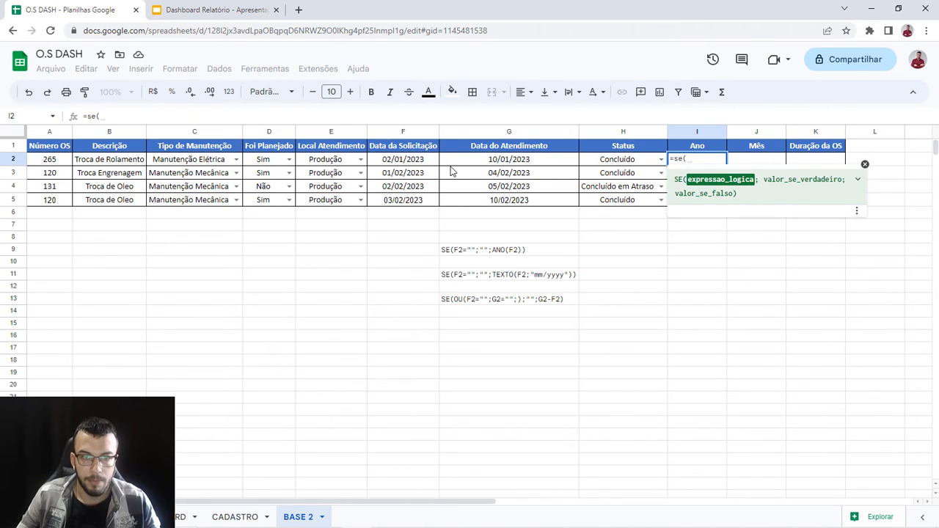
left_click(393, 163)
left_click(146, 120)
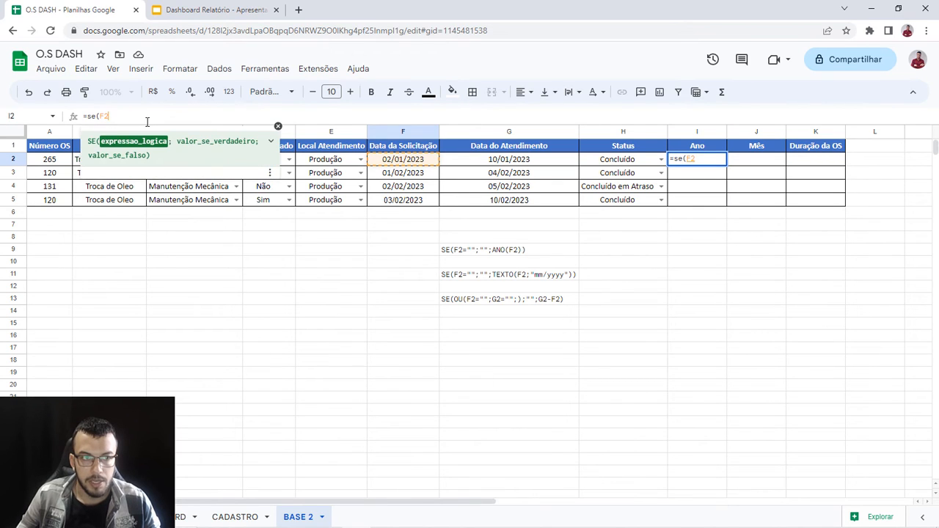
type("=")
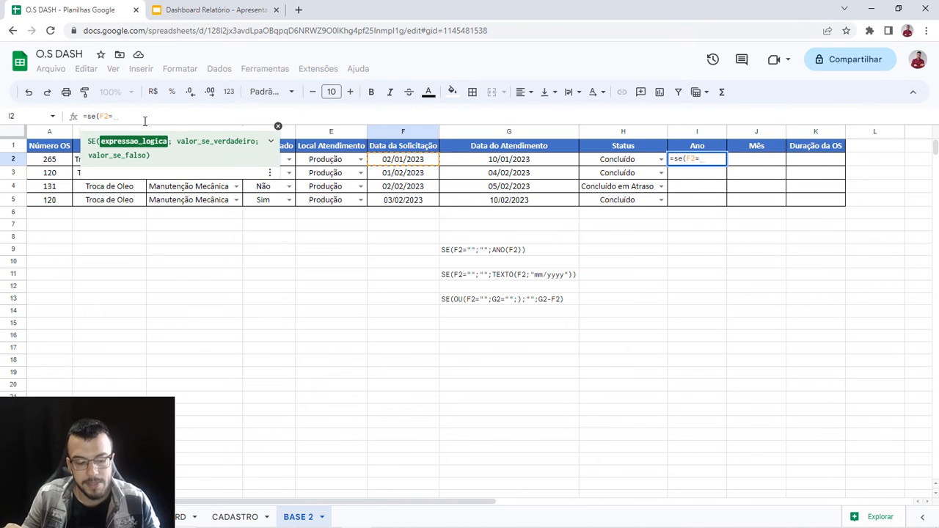
type("\"\"")
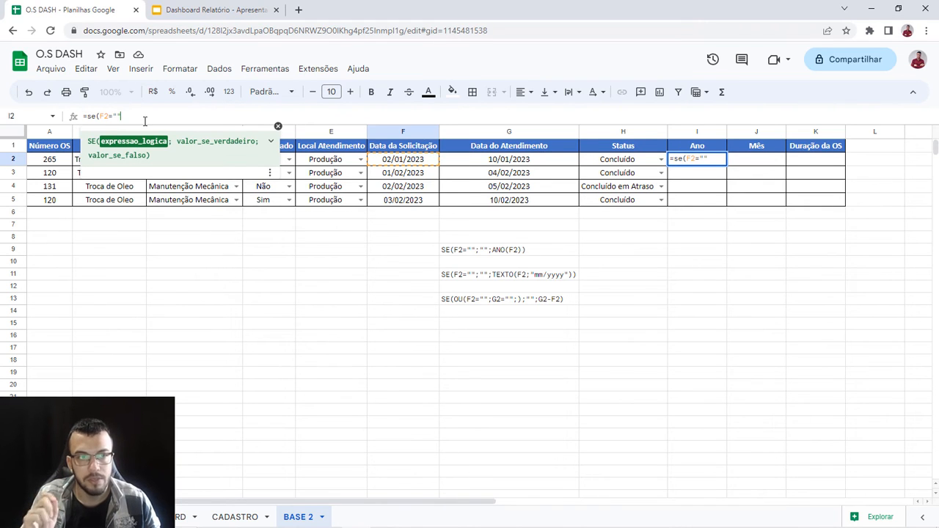
type(";")
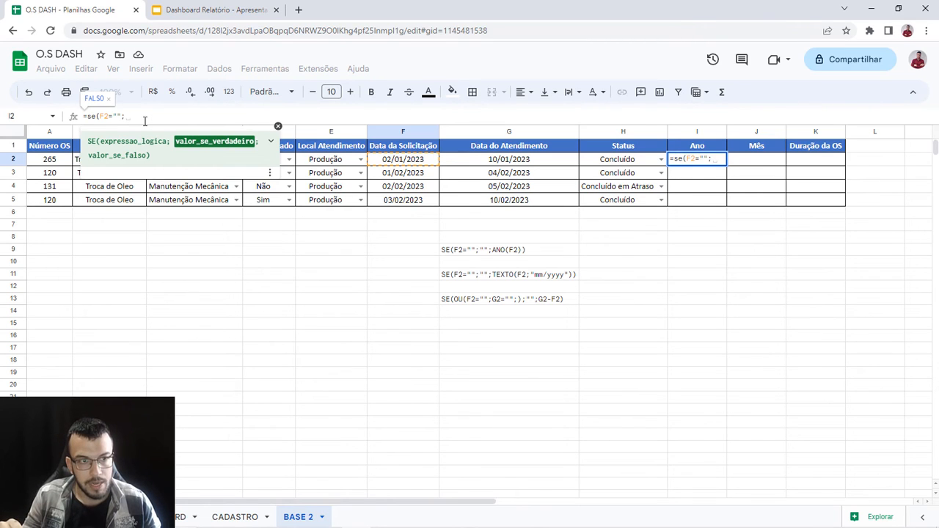
type("\"\"")
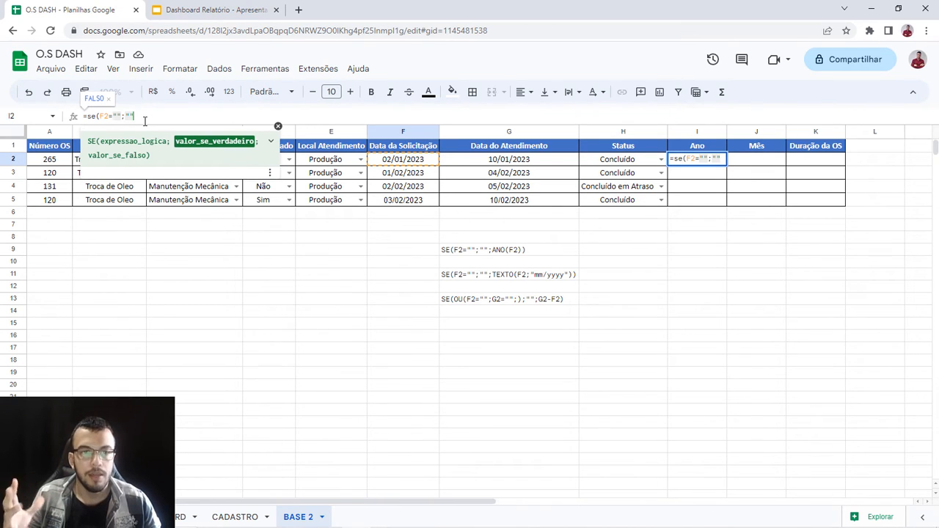
type(";")
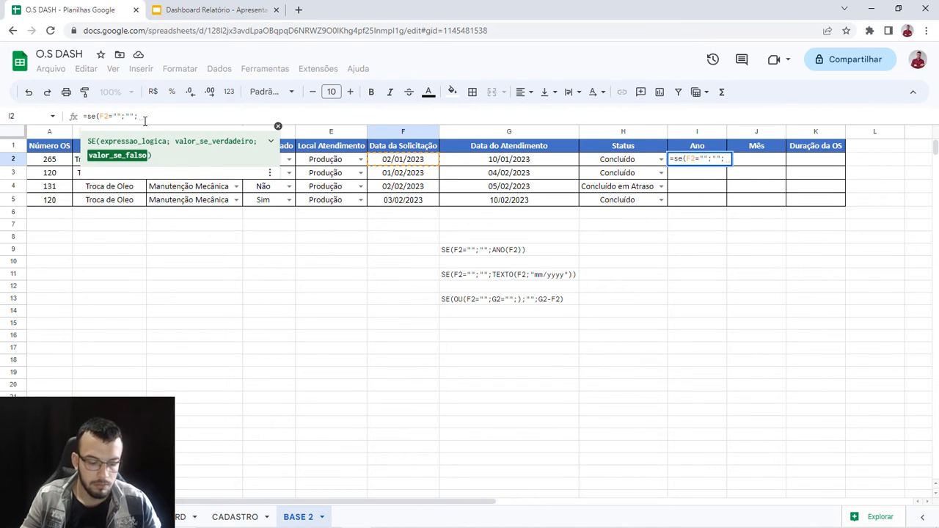
type("ano")
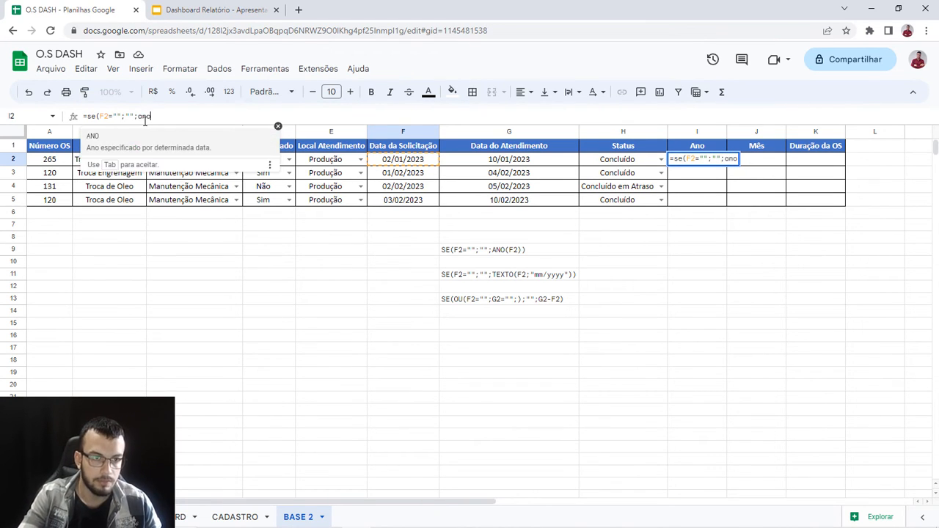
key("Tab")
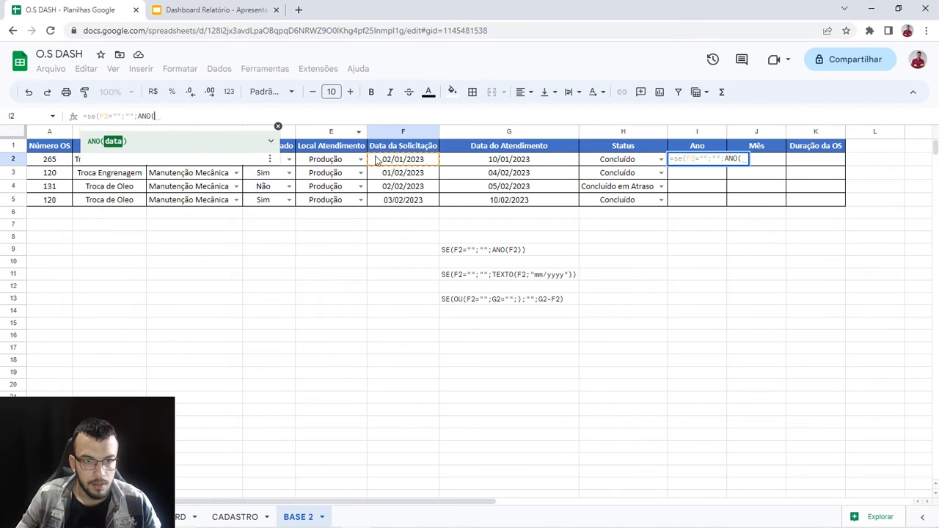
left_click(409, 163)
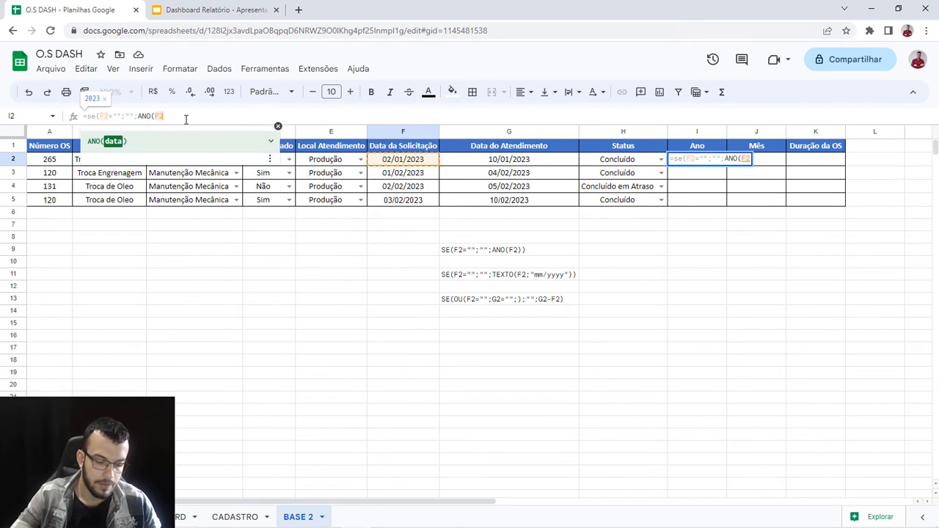
type("))")
key("Return")
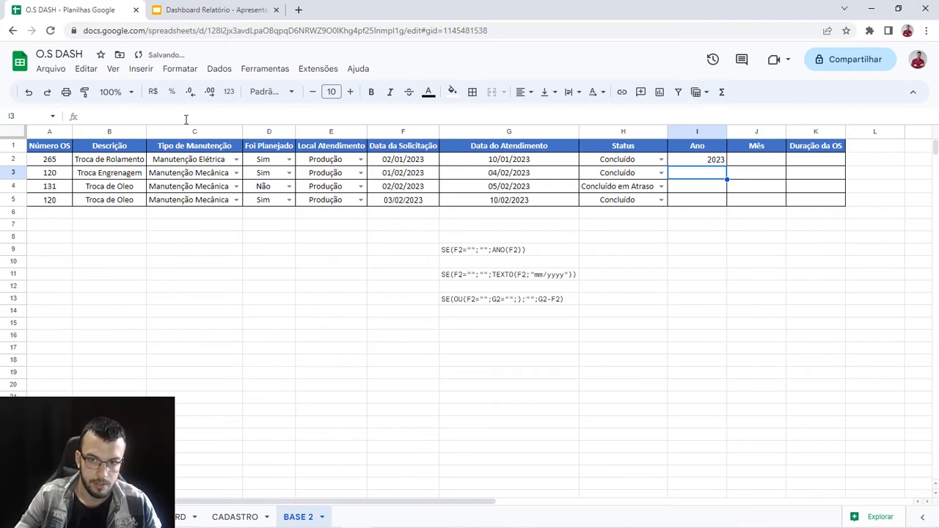
left_click(713, 159)
left_click_drag(726, 166, 710, 204)
Step: Test the Ano formula by clearing the request date in F5, and undo the deletion
left_click(388, 200)
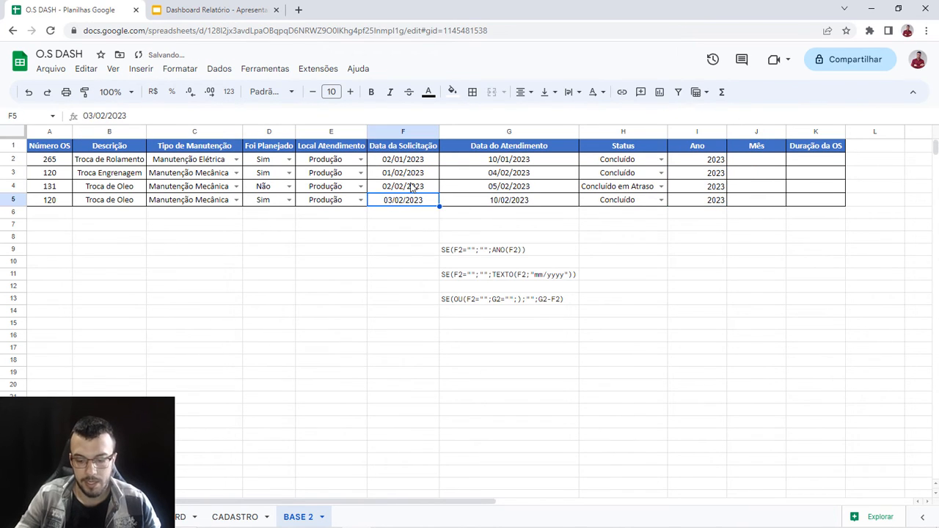
key("Delete")
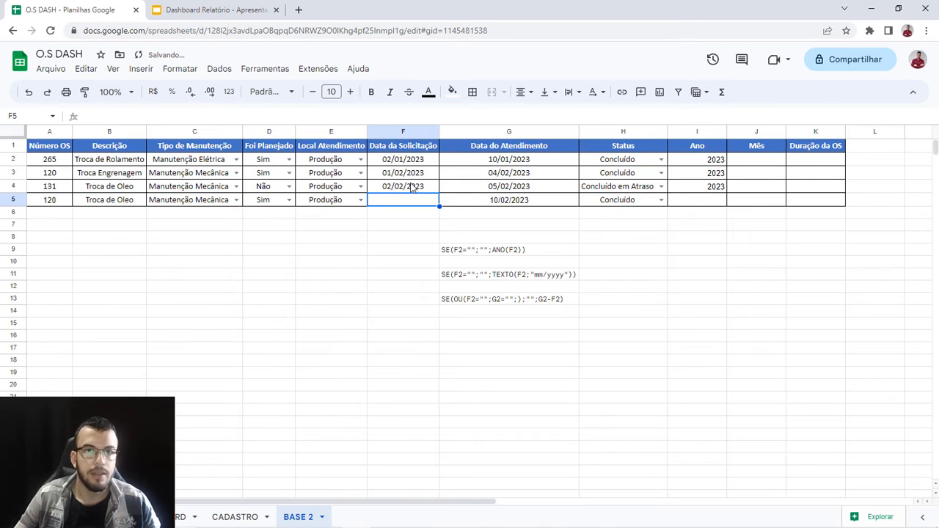
key("ctrl+z")
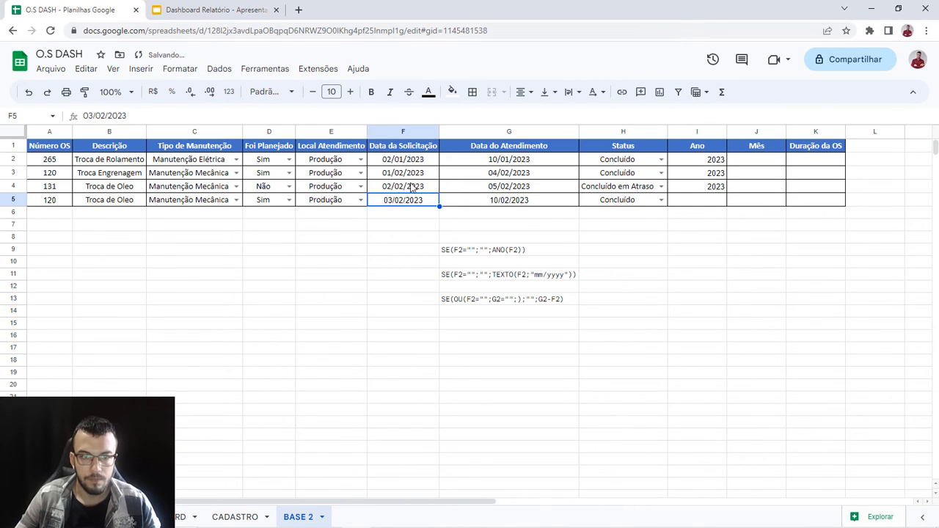
Step: Replace the Ano formula in I5 with plain =ANO(F5), removing the SE check for an empty date
left_click(706, 201)
left_click(92, 115)
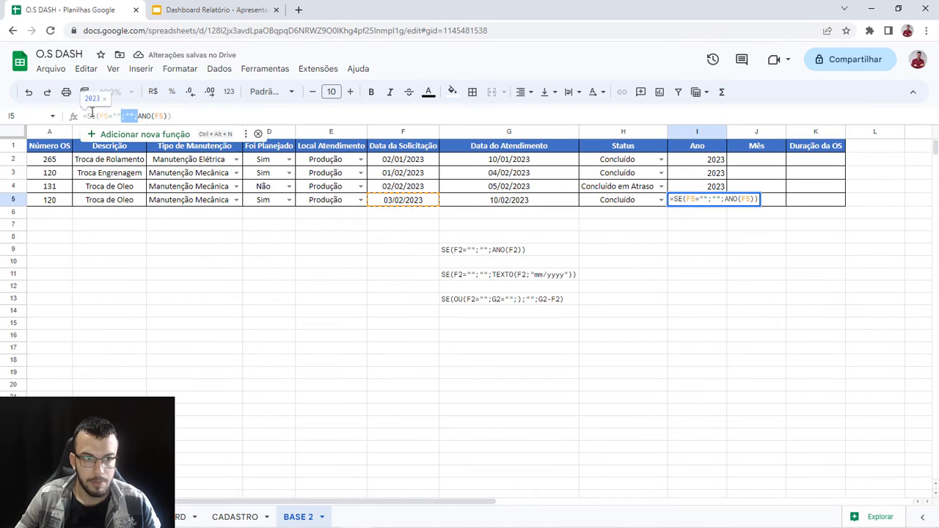
left_click_drag(92, 115, 83, 115)
key("BackSpace")
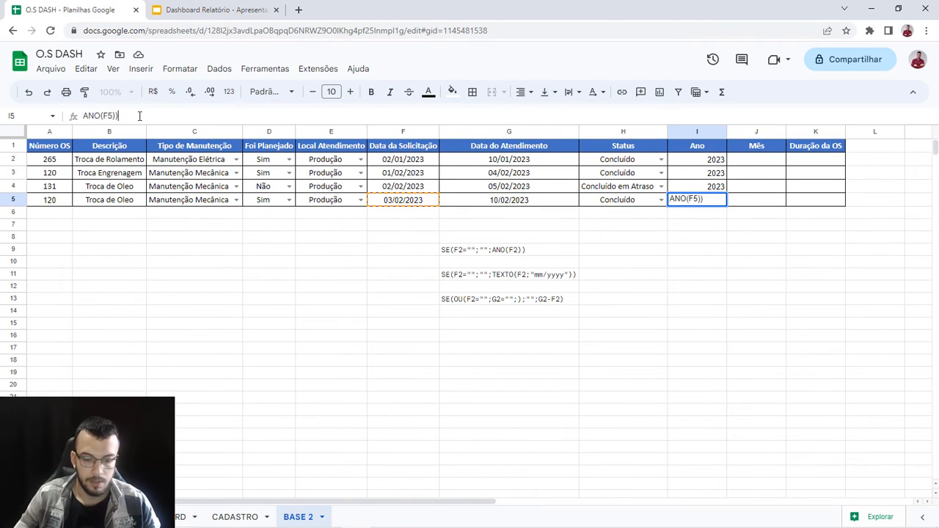
key("Return")
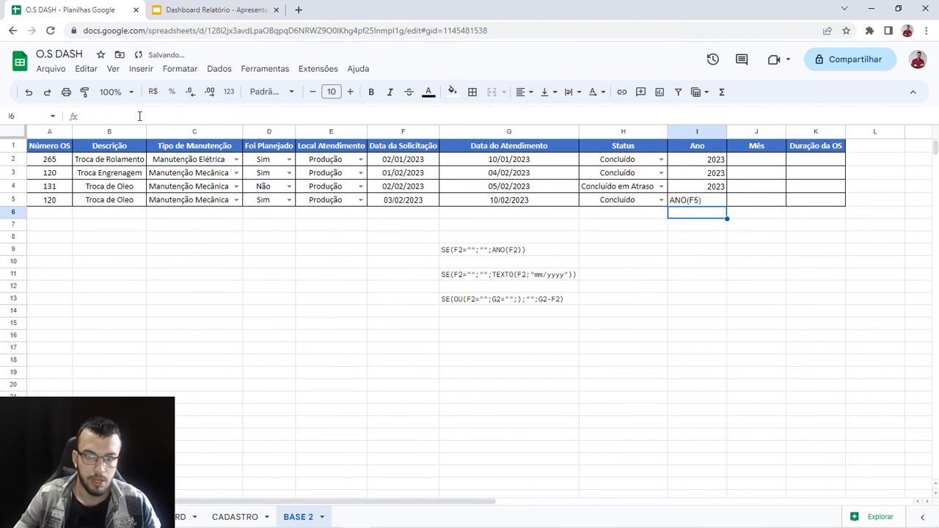
left_click(681, 204)
left_click(82, 115)
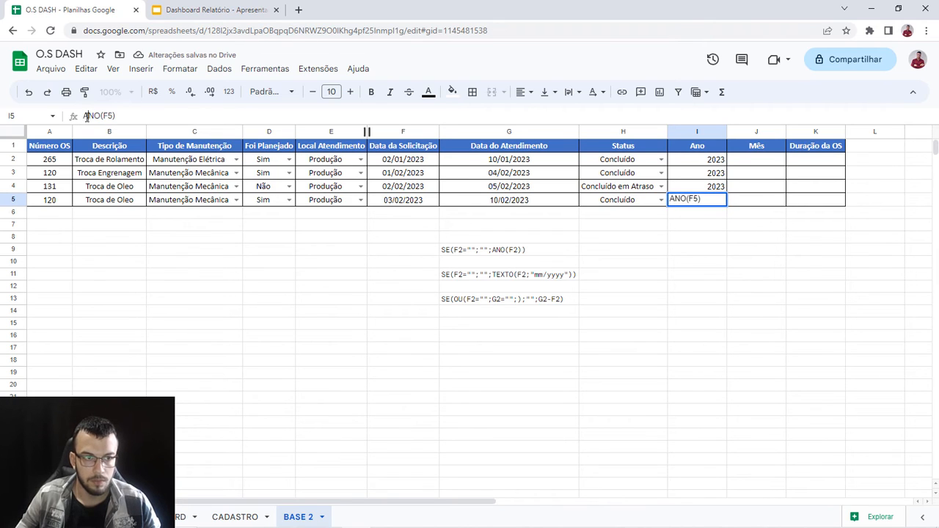
type("=")
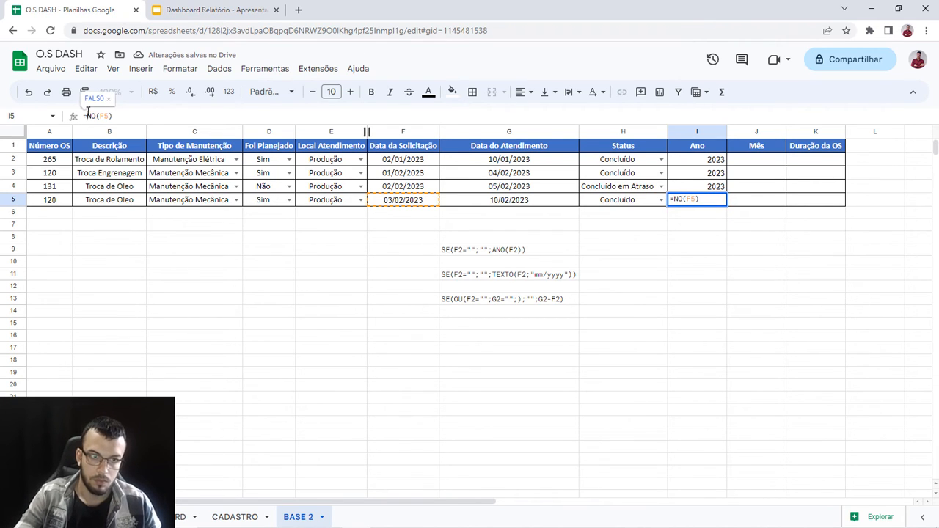
key("Right")
key("Right")
key("Right")
key("Right")
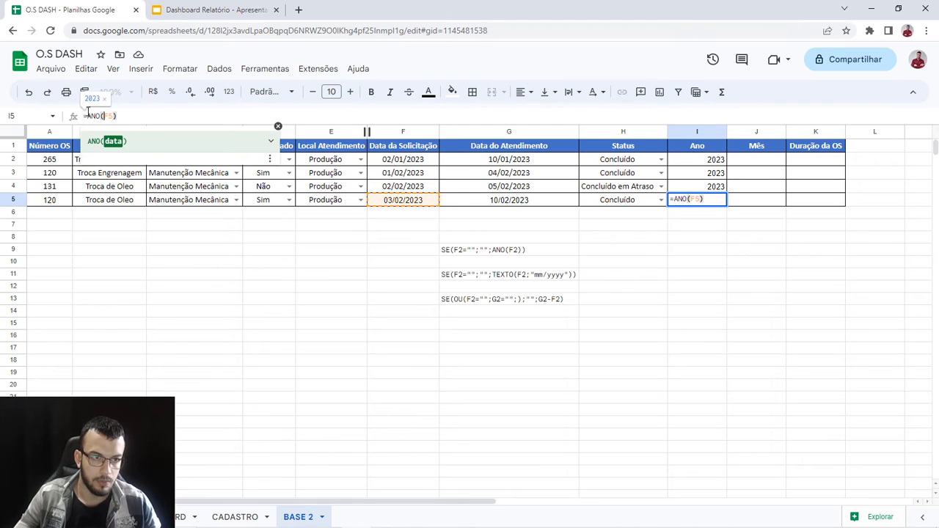
key("Return")
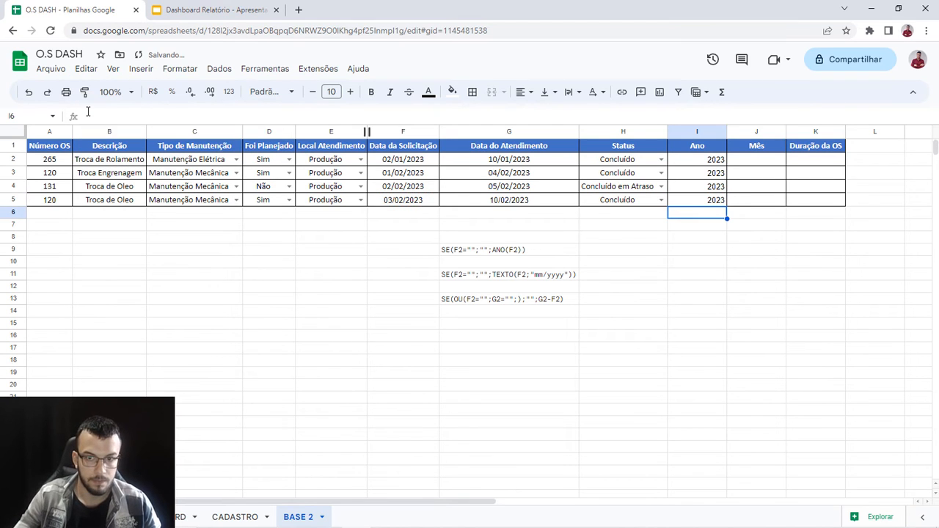
Step: Clear the request date in F5 to test the plain ANO formula, and undo the deletion
left_click(409, 202)
key("Delete")
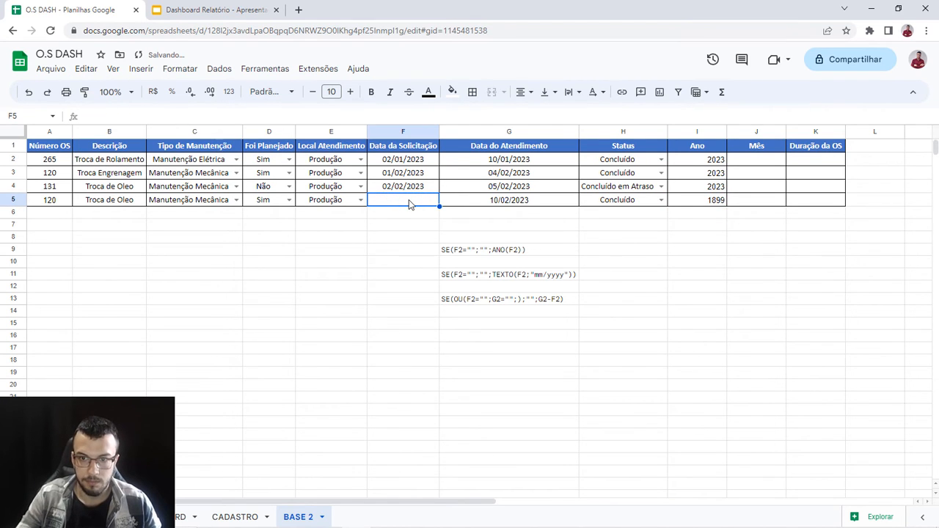
left_click(716, 205)
key("ctrl+z")
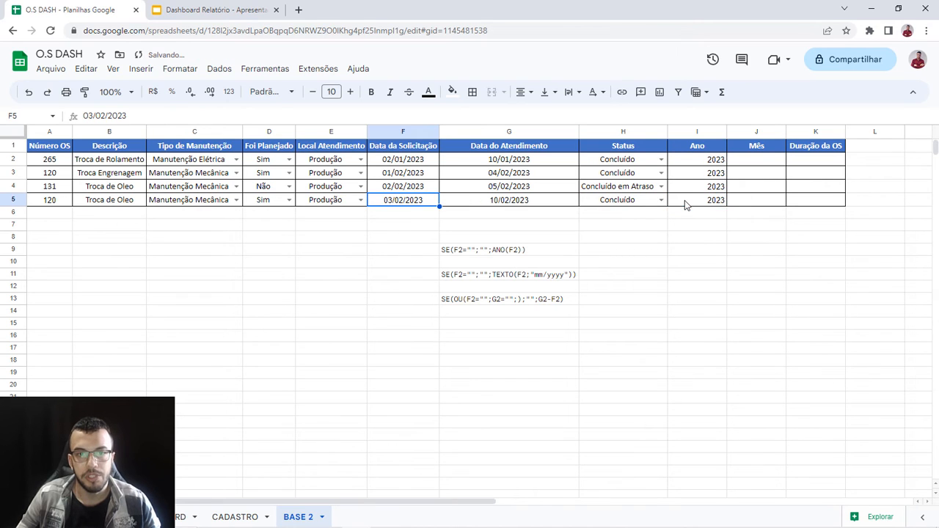
Step: Restore the SE-based Ano formula in I5 by filling it down from I4, and check the copied formula
left_click(720, 188)
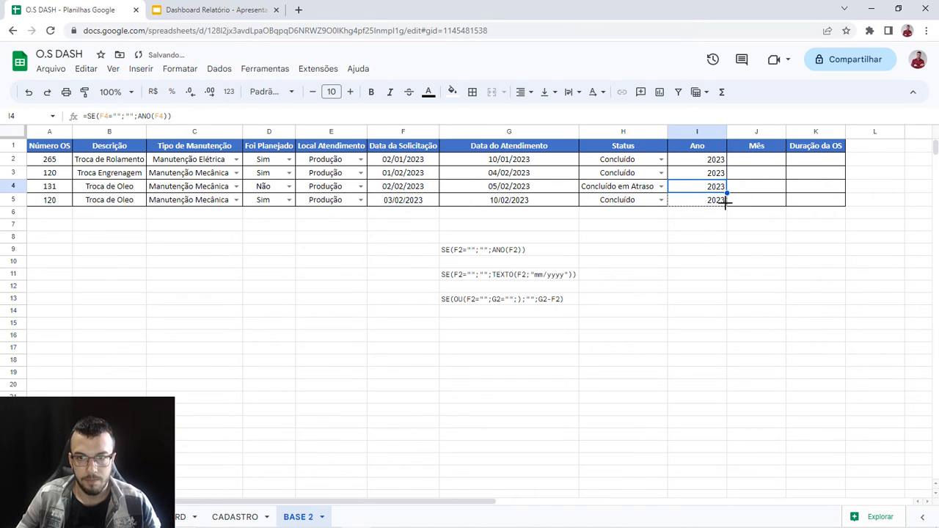
left_click(722, 202, "shift")
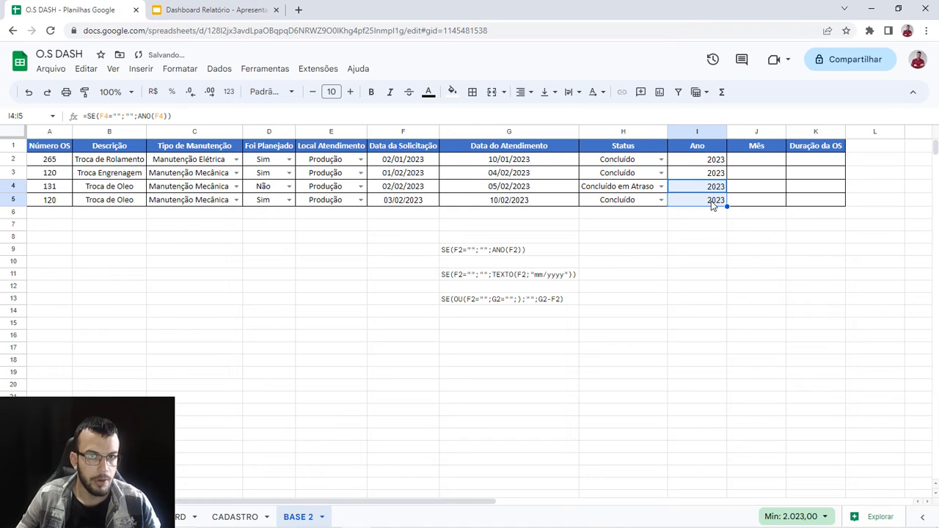
left_click(710, 203)
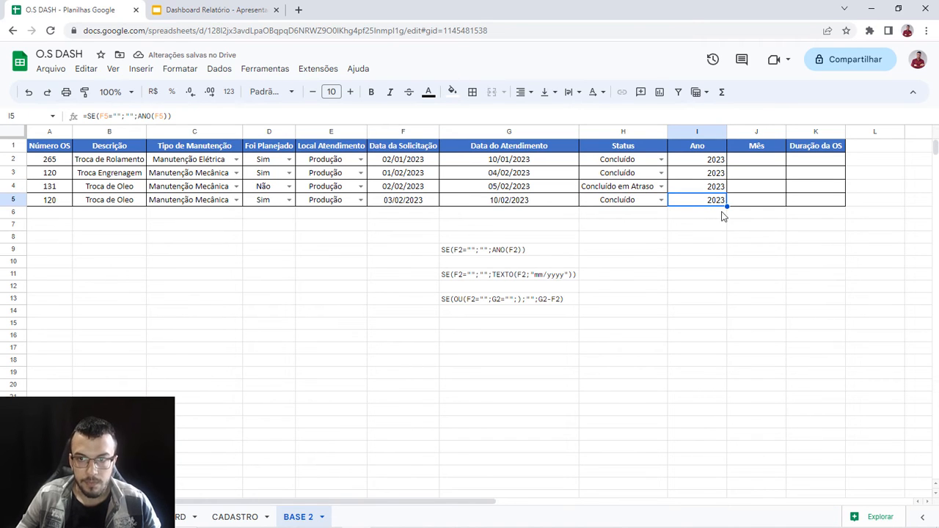
Step: Begin the Mês formula in J2 with an SE test for F2="" that returns empty text "" when true
left_click(766, 174)
left_click(761, 204)
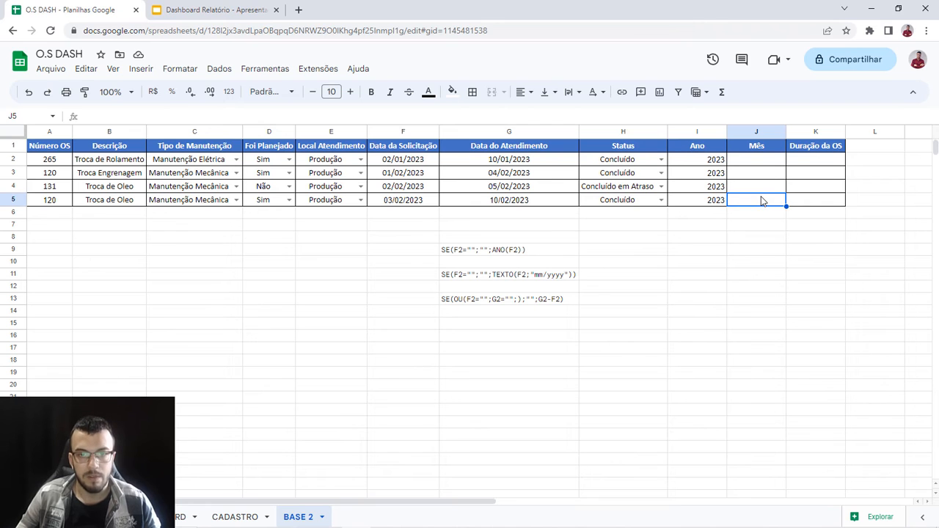
left_click(754, 163)
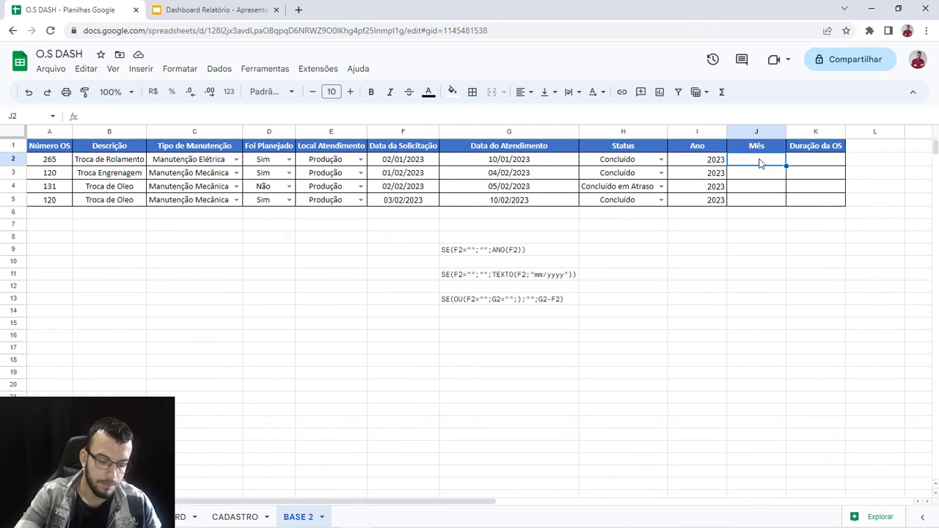
type("=se(")
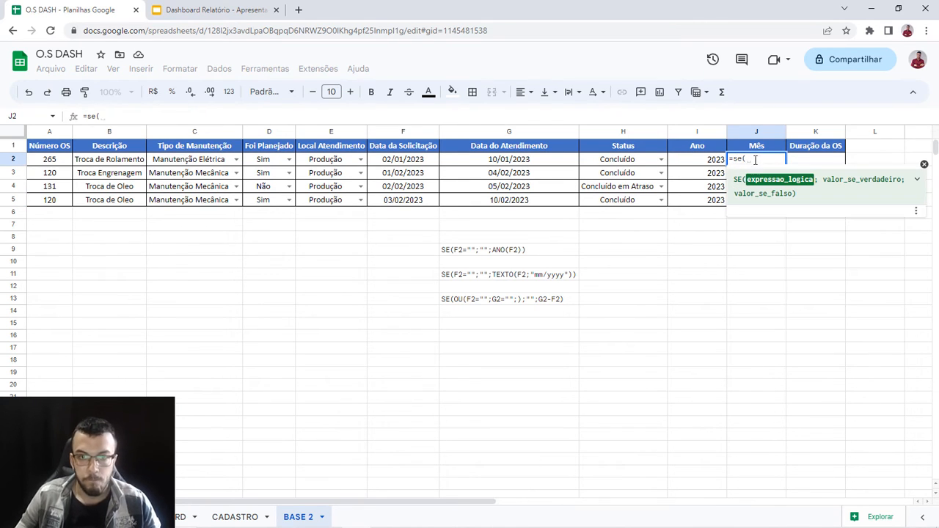
left_click(405, 160)
type("=\"\";")
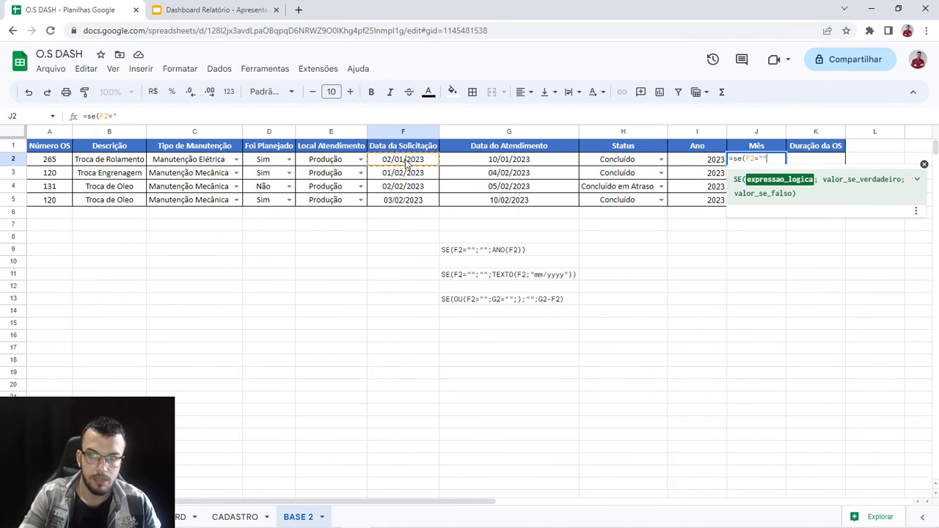
type("\"\"")
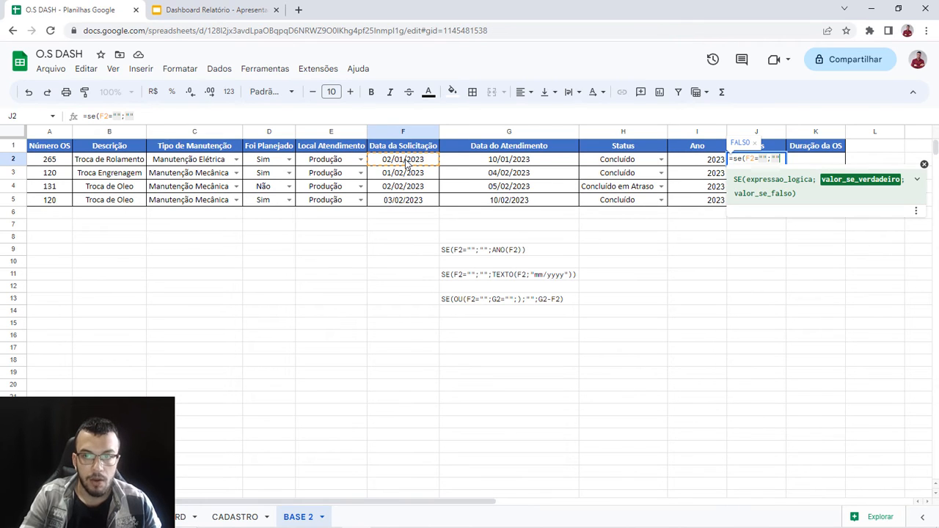
type(";")
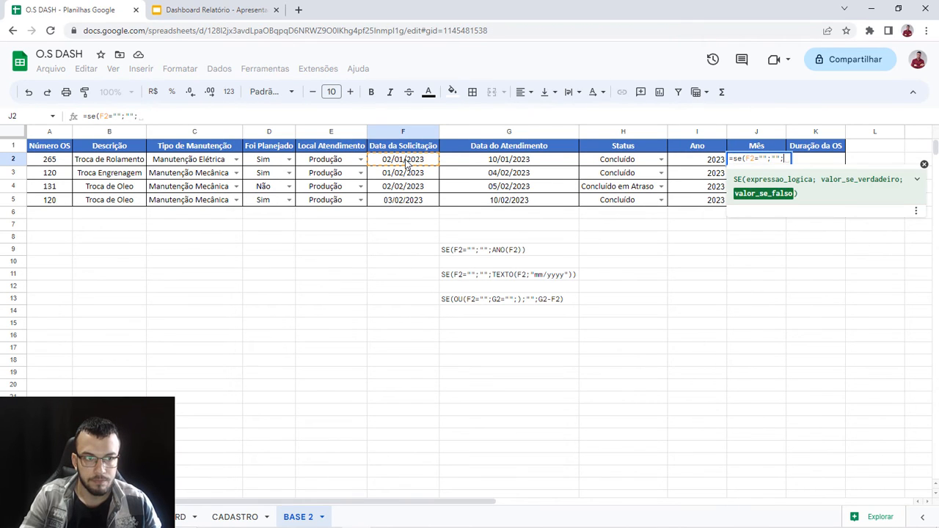
Step: Complete the SE formula in J2 with TEXTO(F2;"mm/yyyy") as the value if false
left_click(144, 117)
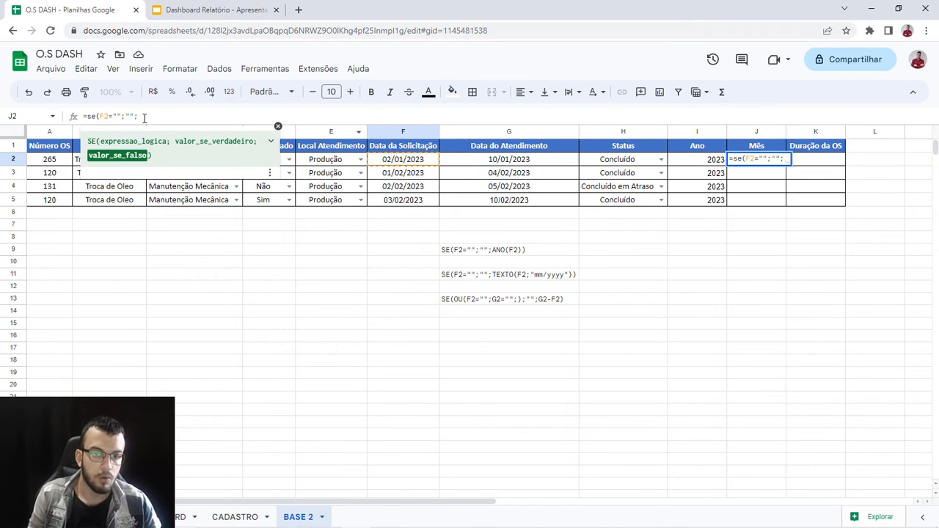
type("TEX")
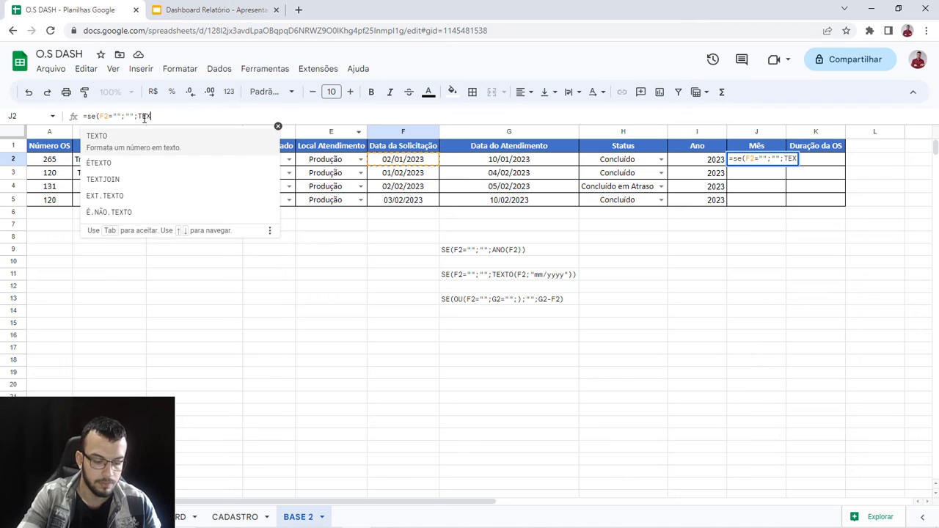
type("TO(")
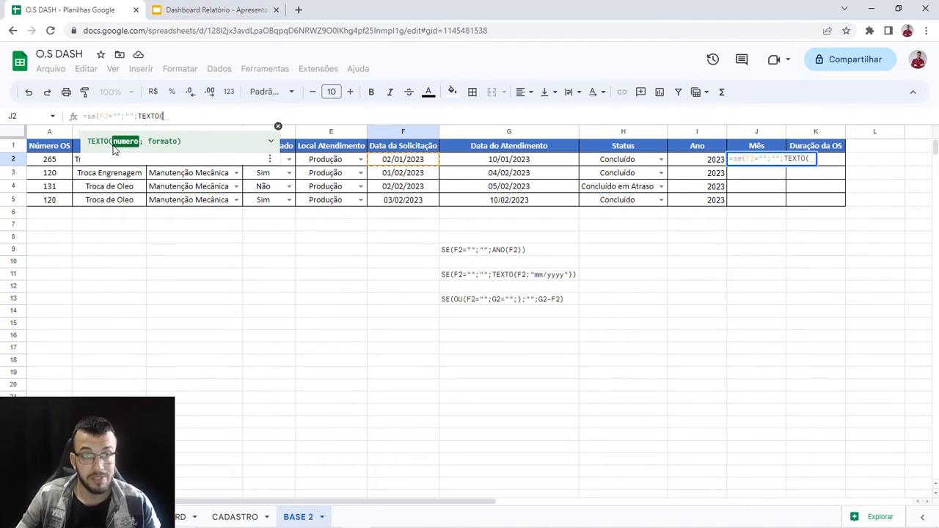
left_click(403, 161)
type(";")
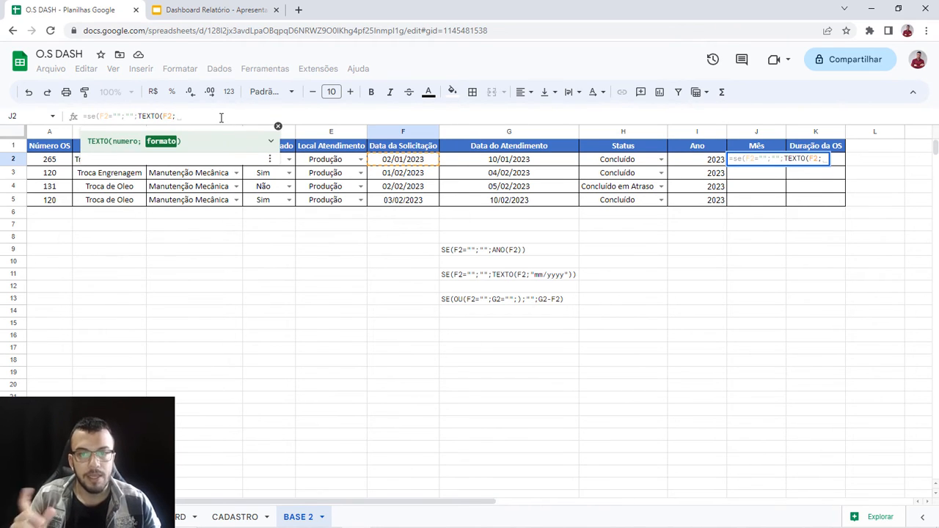
type("\"")
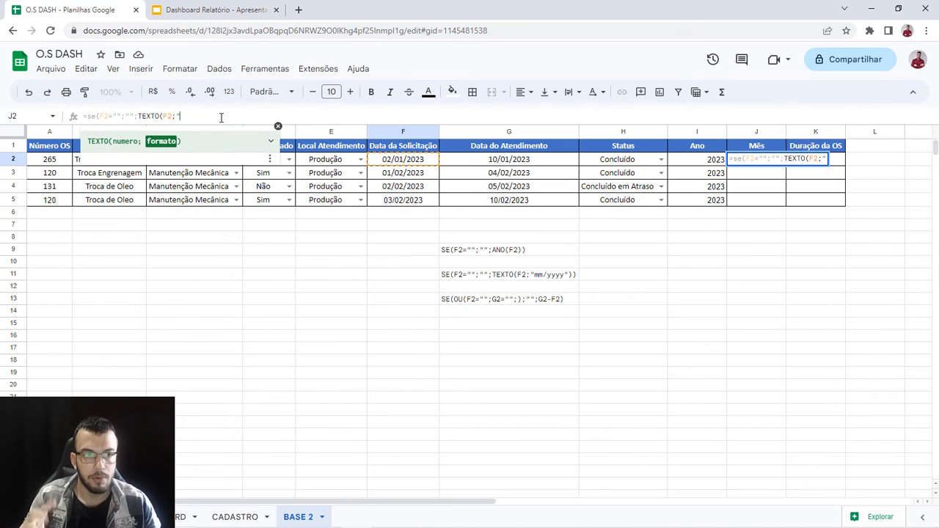
type("mm")
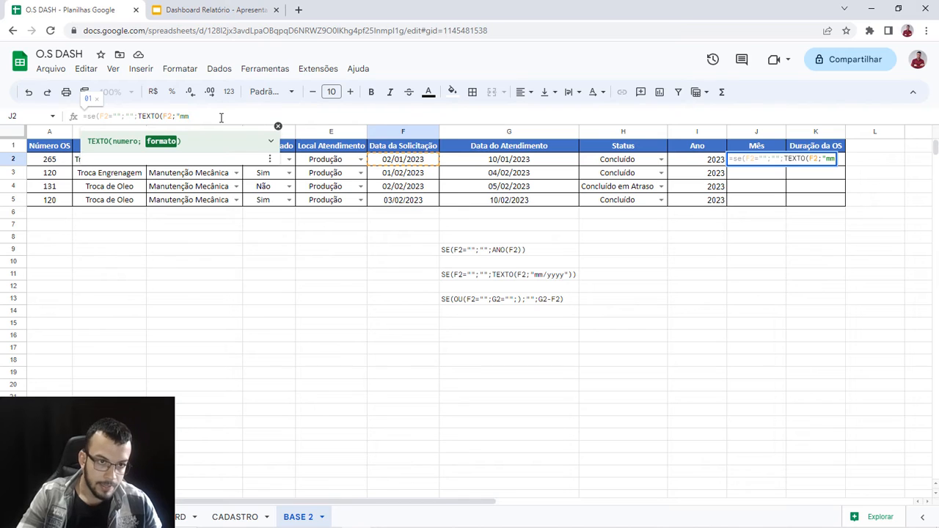
type("/")
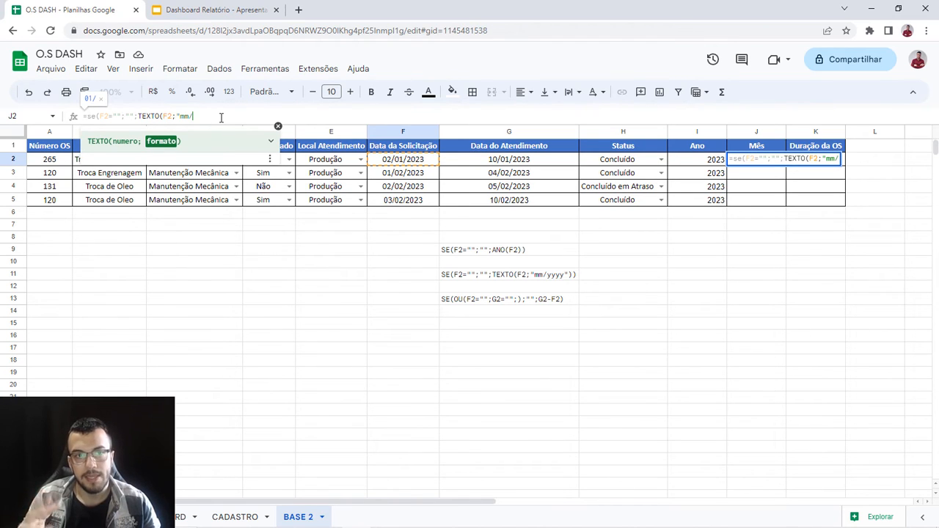
type("yyyy")
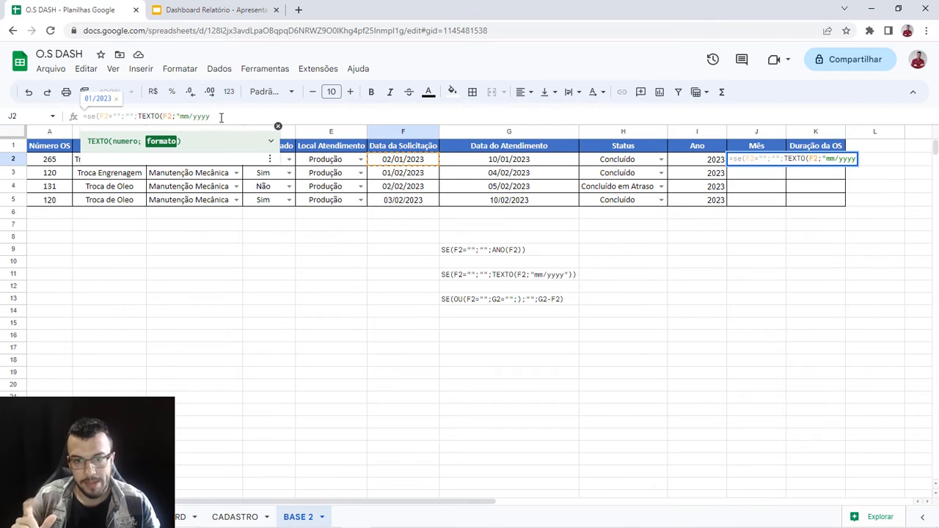
type("\"")
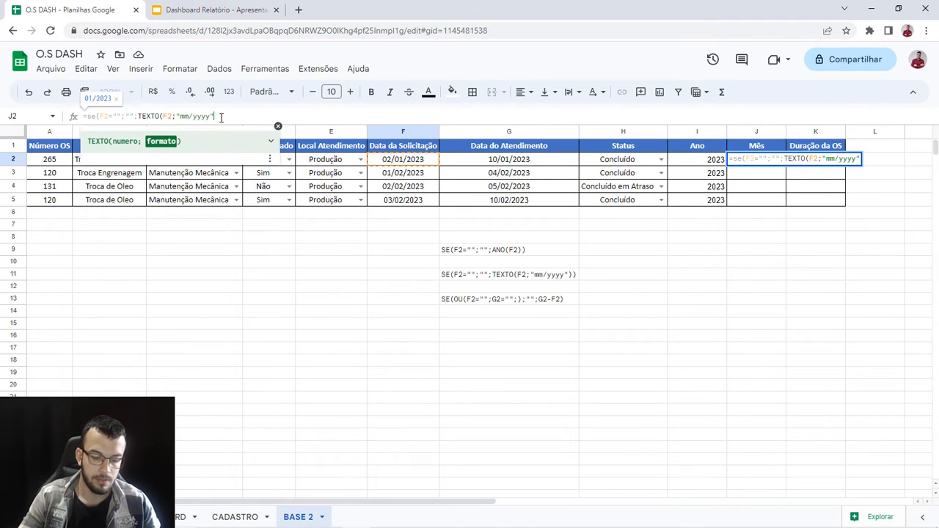
type("))")
key("Return")
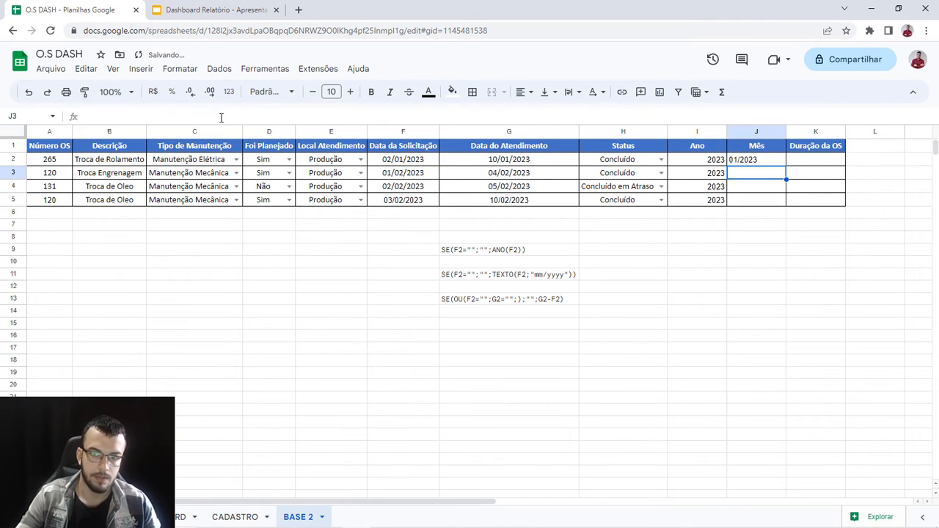
Step: Fill the Mês formula from J2 down to J5 and centre the Ano and Mês values in I2:J5 horizontally
left_click(748, 160)
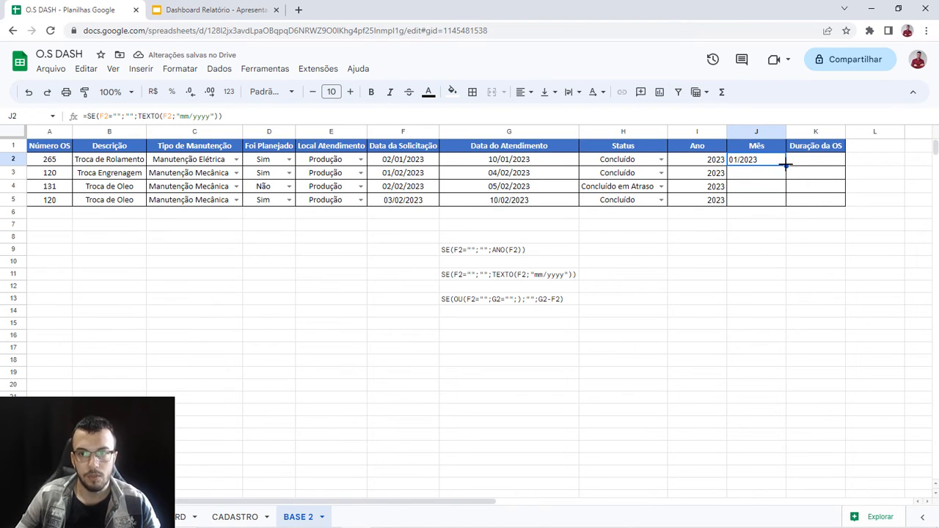
double_click(785, 166)
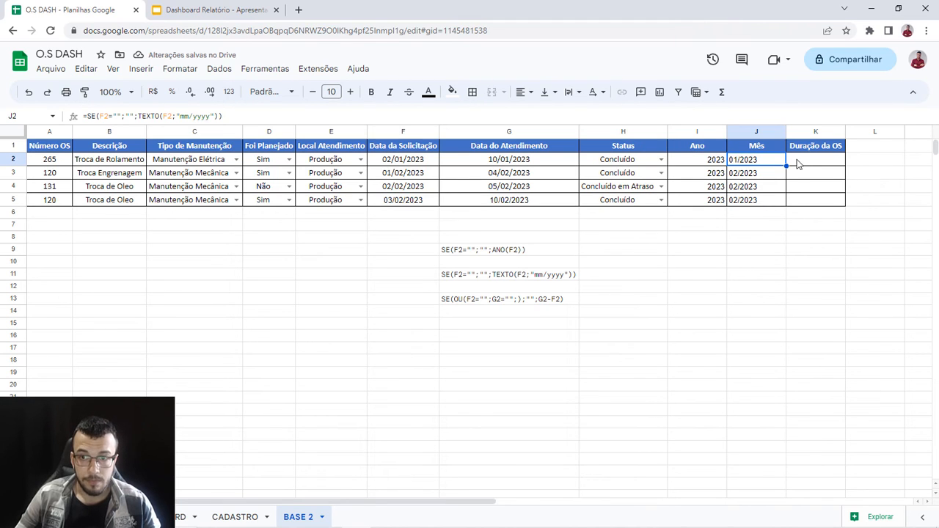
left_click_drag(713, 161, 759, 200)
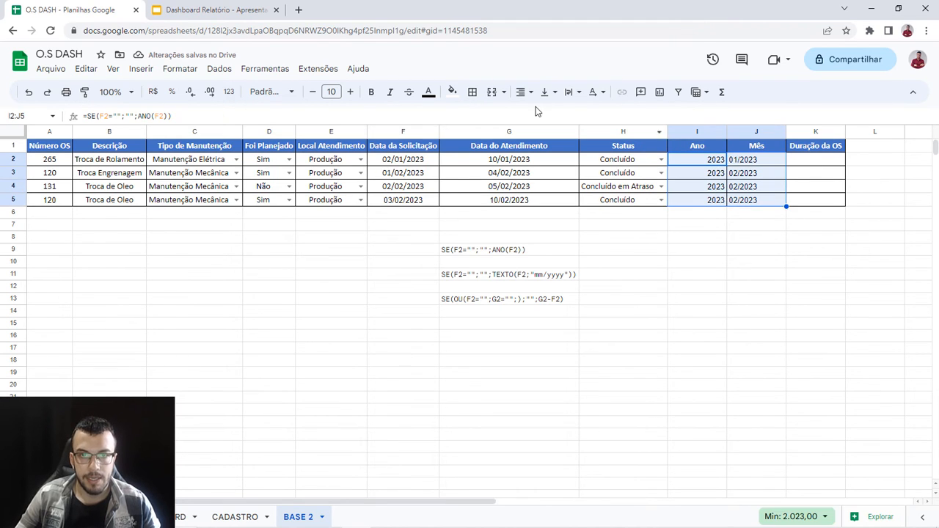
left_click(525, 94)
left_click(543, 115)
left_click(756, 251)
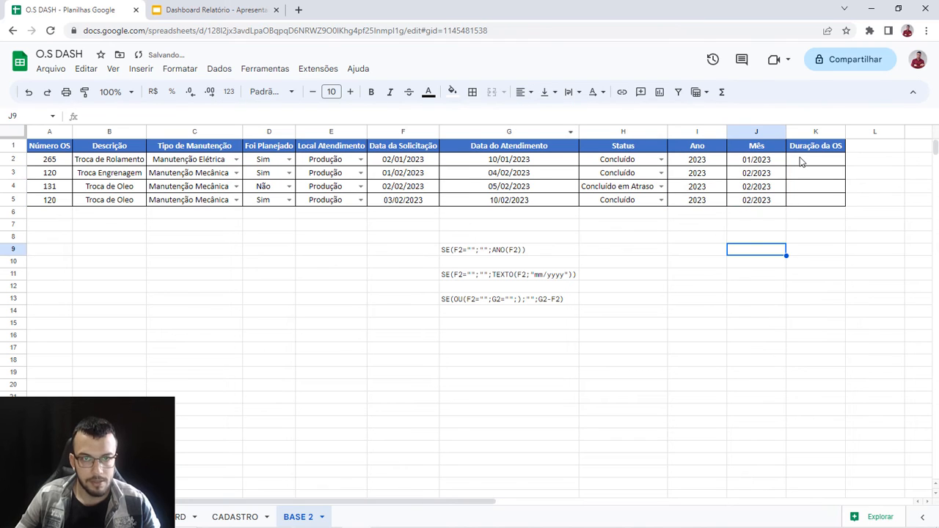
Step: Begin the Duração da OS formula in K2 with SE and the condition OU(F2="";G2="")
left_click(801, 161)
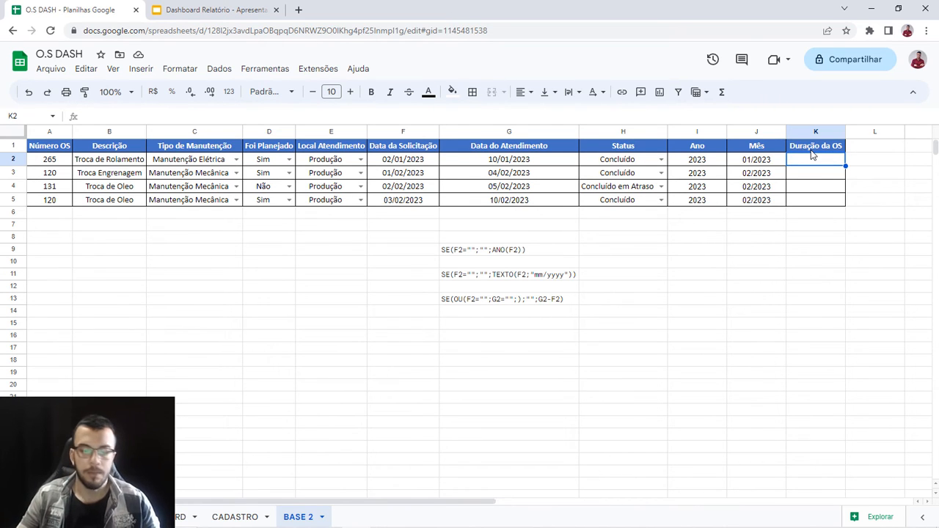
type("=se(")
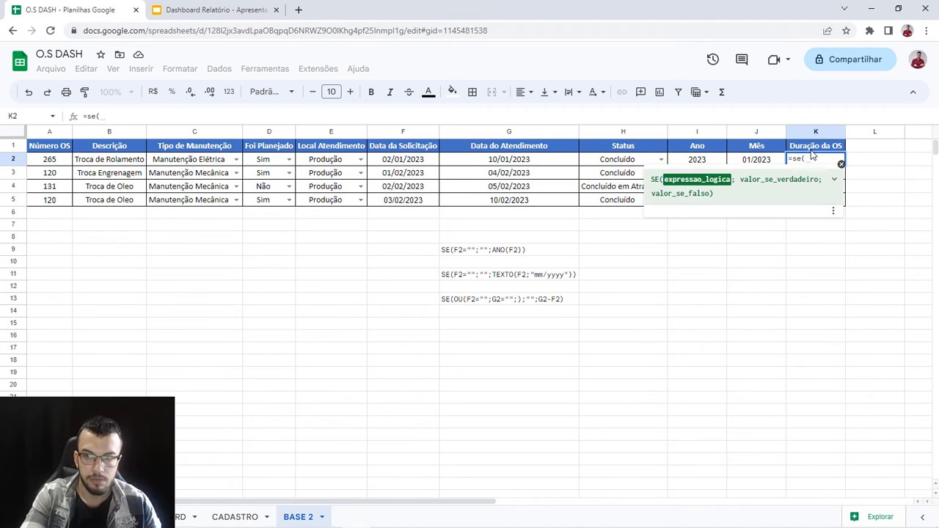
type("ou(")
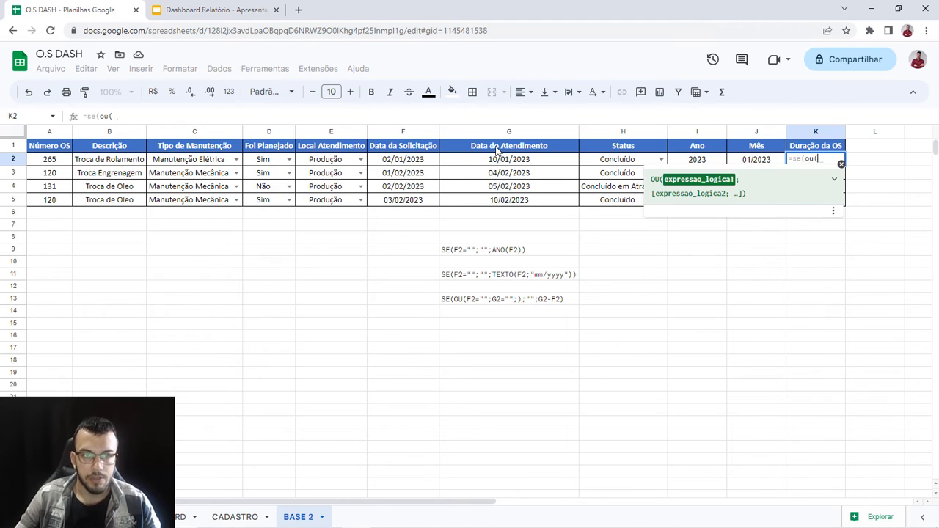
left_click(410, 162)
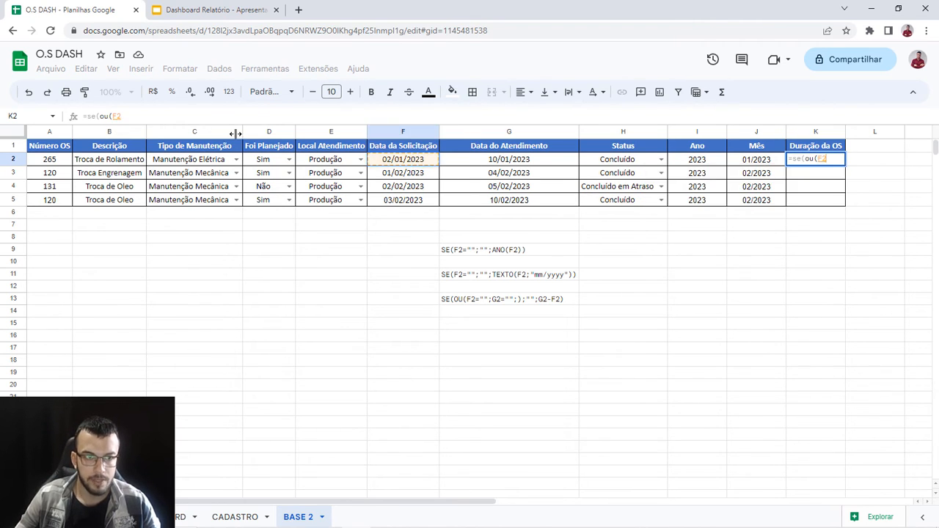
type("=")
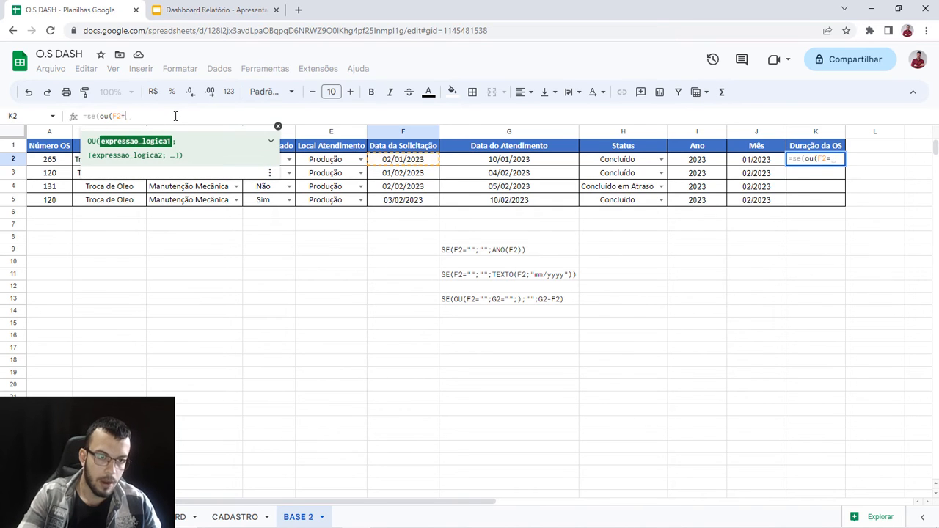
type("\"\"")
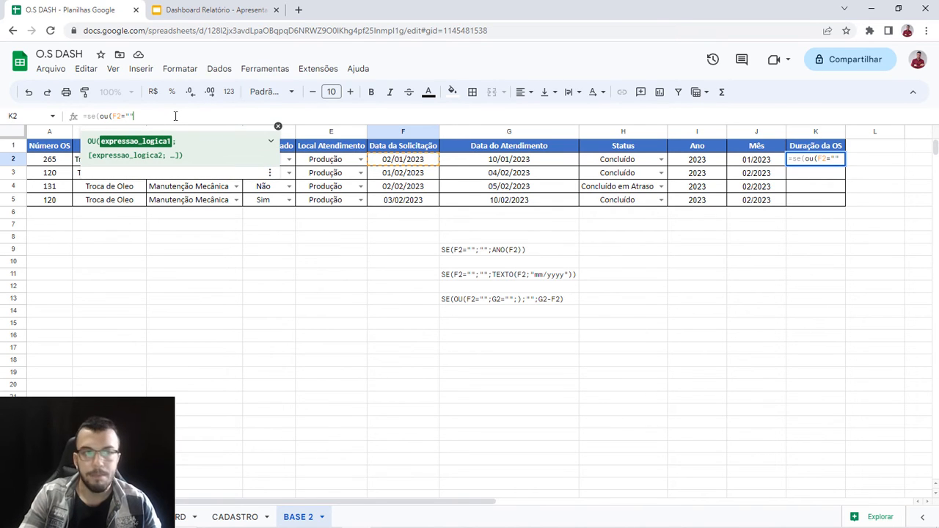
type(";")
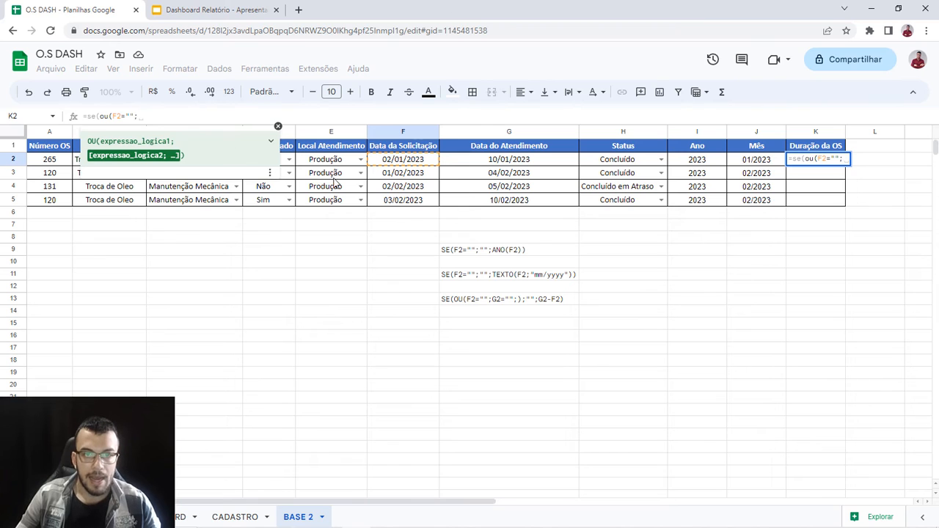
left_click(463, 162)
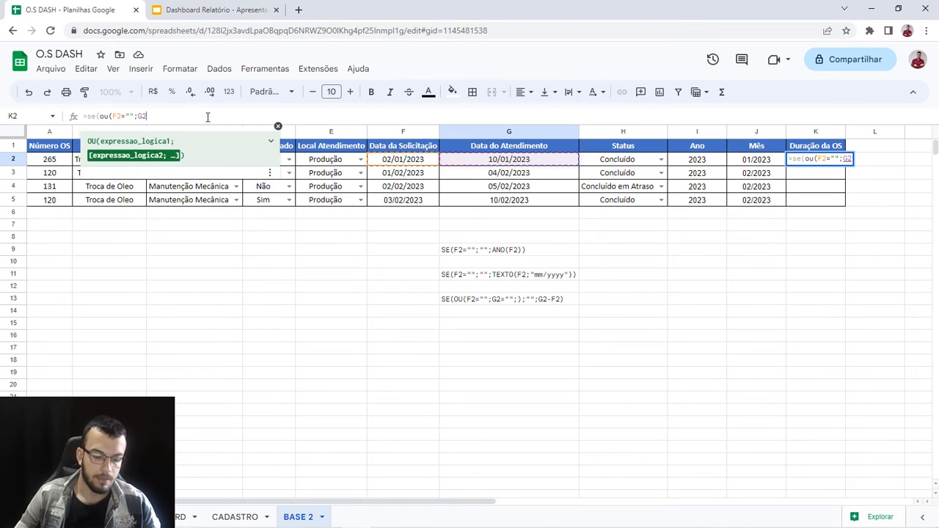
type("=\"\"")
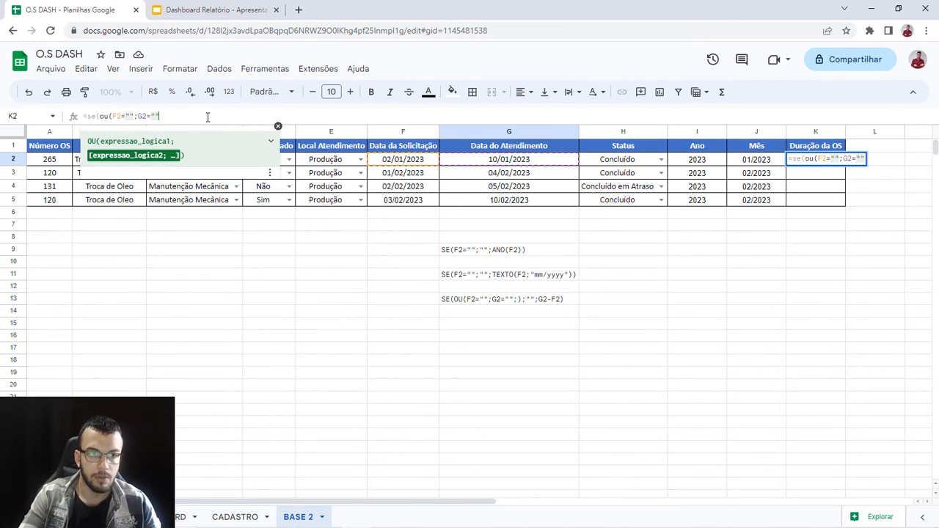
type(")")
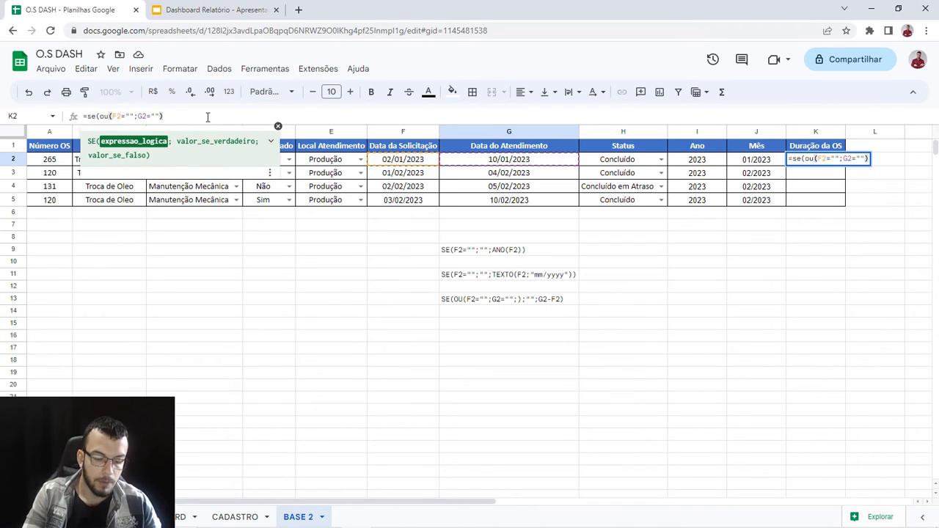
Step: Complete the SE formula in K2 with "" if true and G2-F2 if false, and fill it down to K5
type(";")
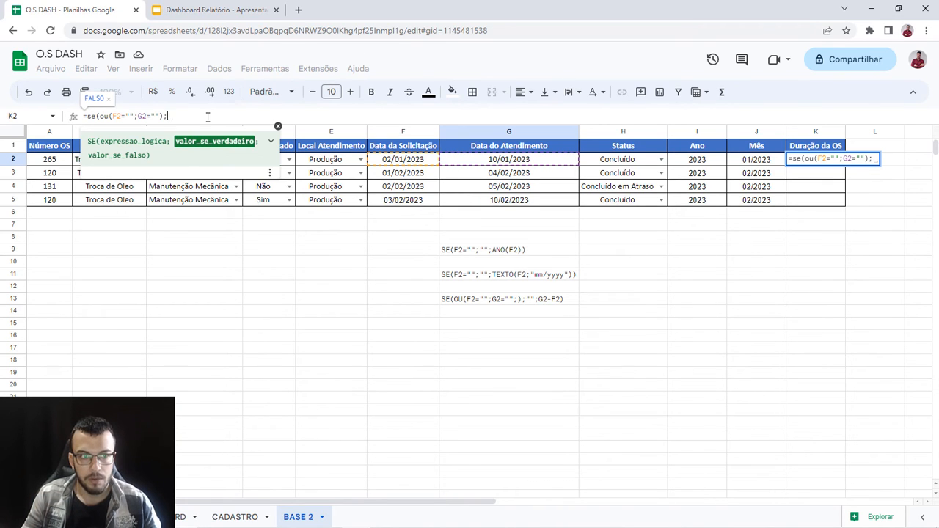
type("\"\"")
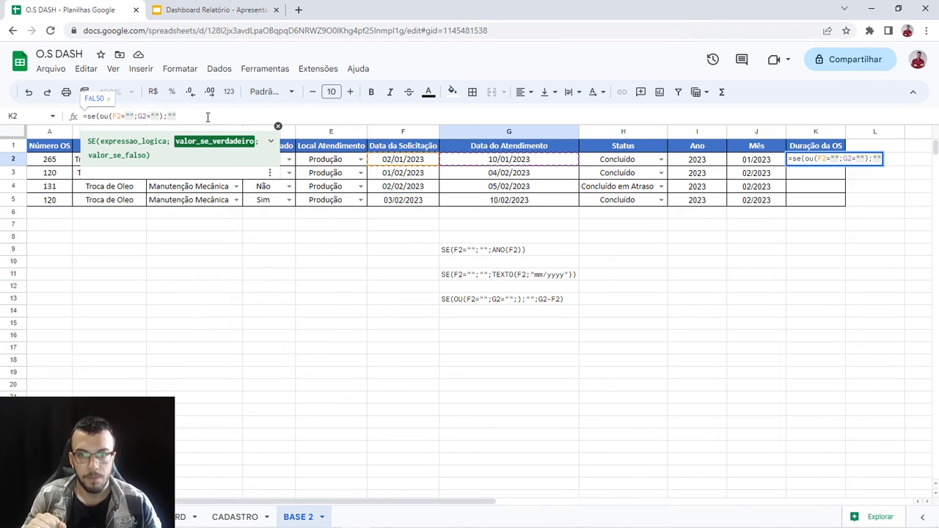
type(";")
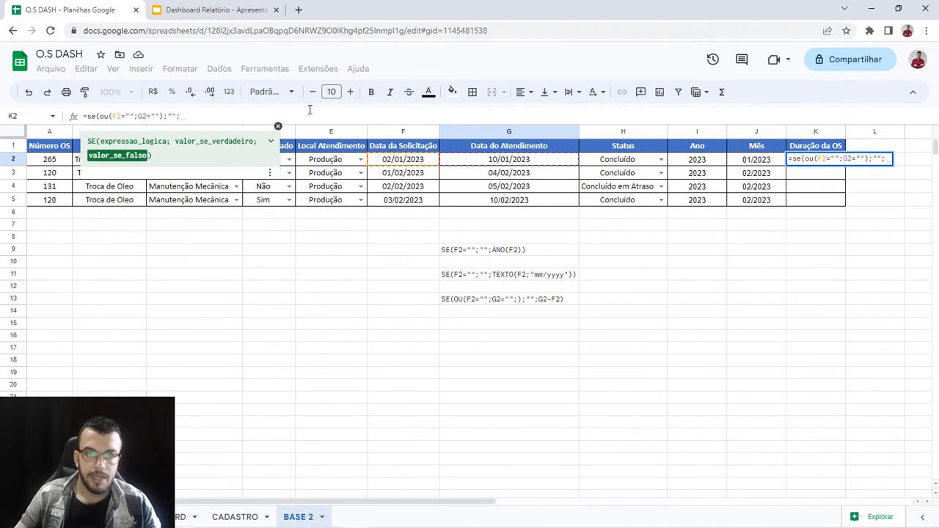
left_click(509, 159)
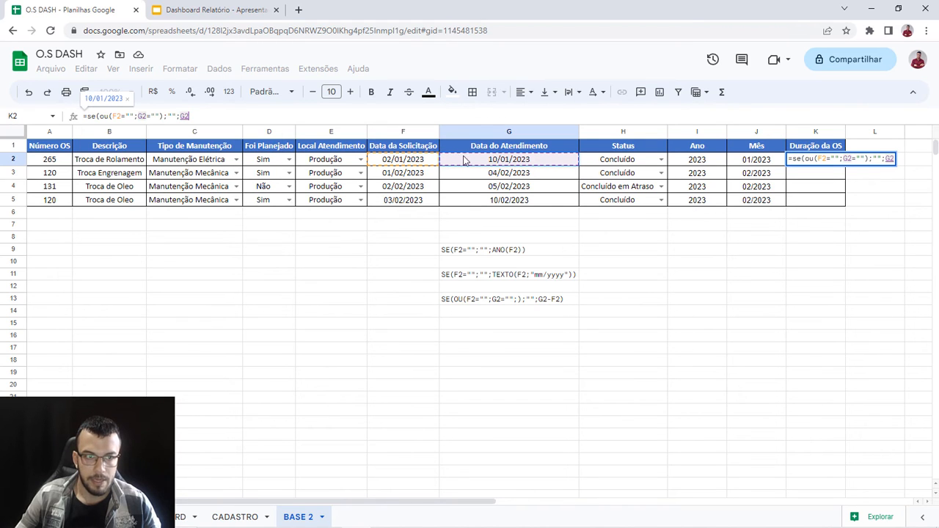
type("-")
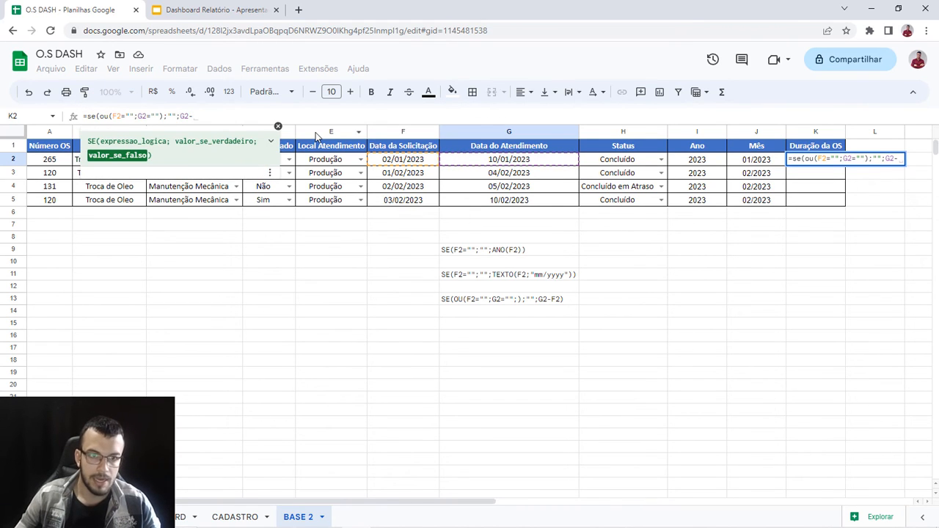
left_click(409, 159)
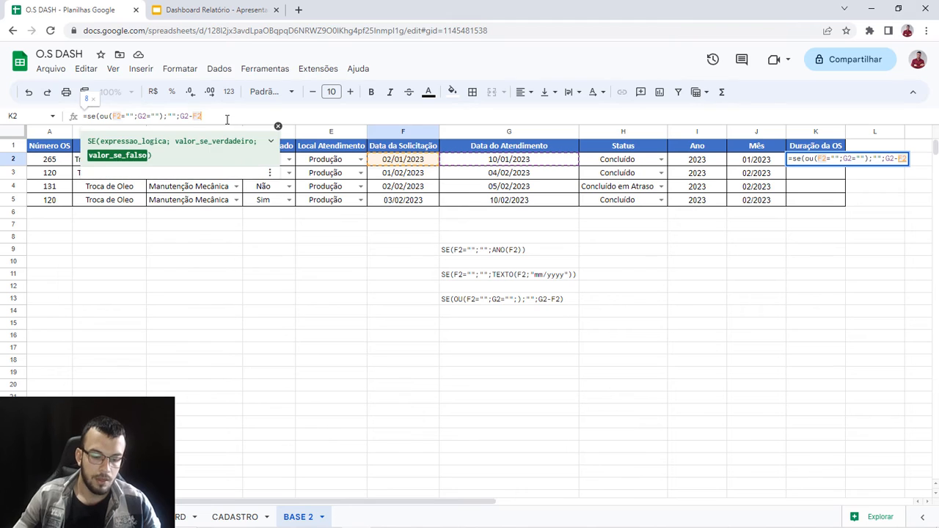
type(")")
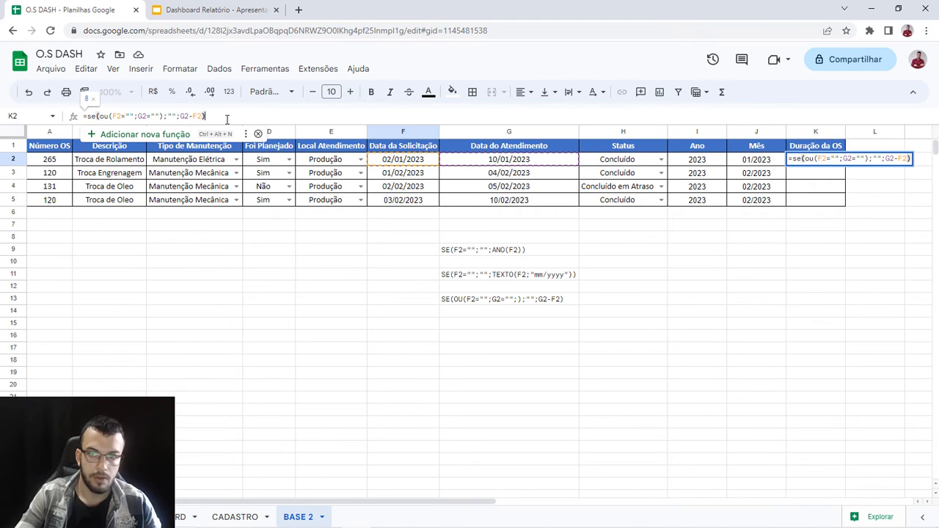
key("Return")
left_click(654, 261)
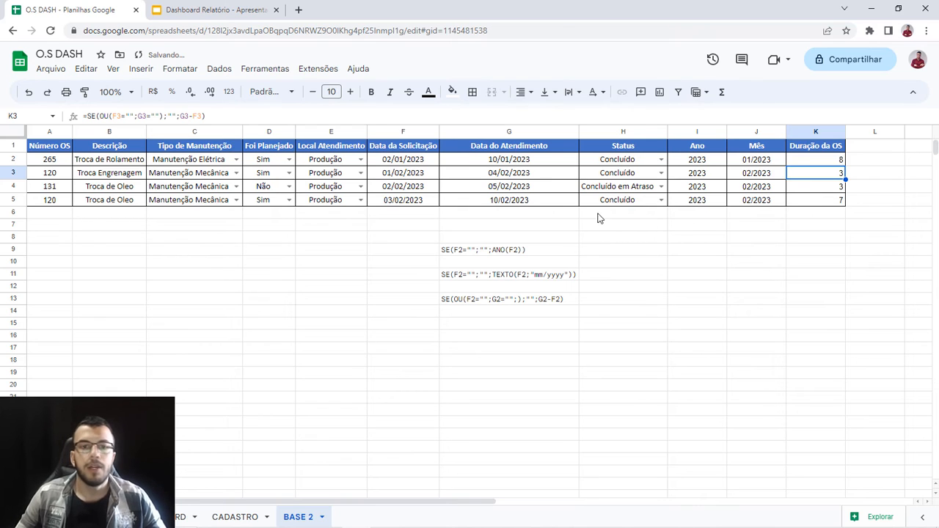
Step: Test the Duração da OS formula by clearing the dates in G2 and F5 one at a time, undoing each deletion
left_click(483, 163)
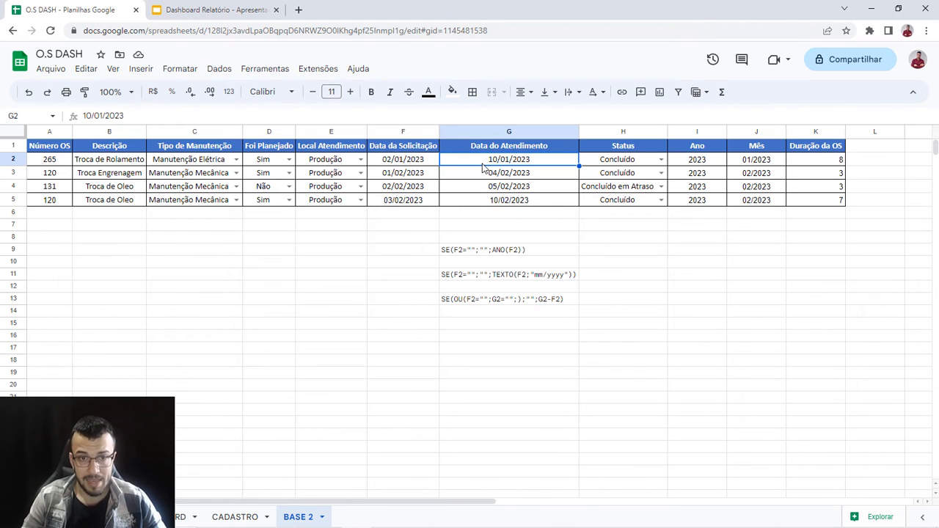
key("Delete")
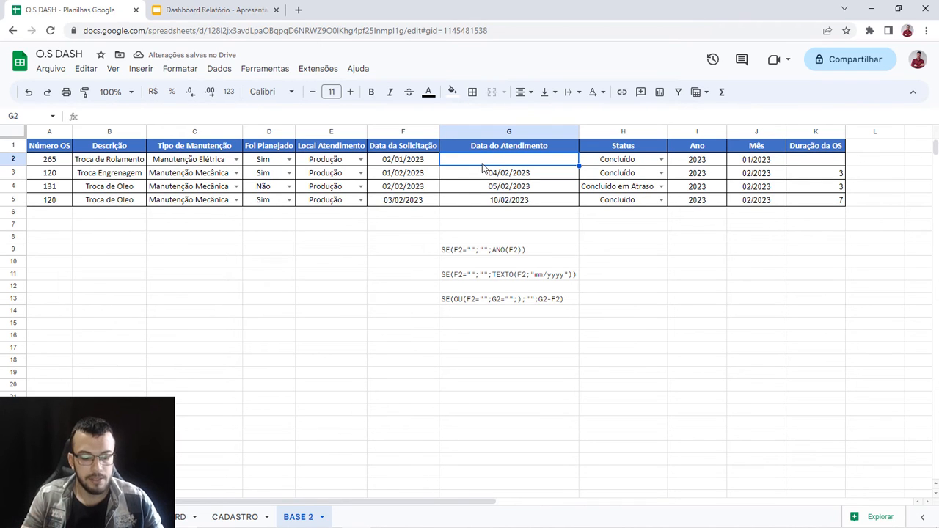
key("ctrl+z")
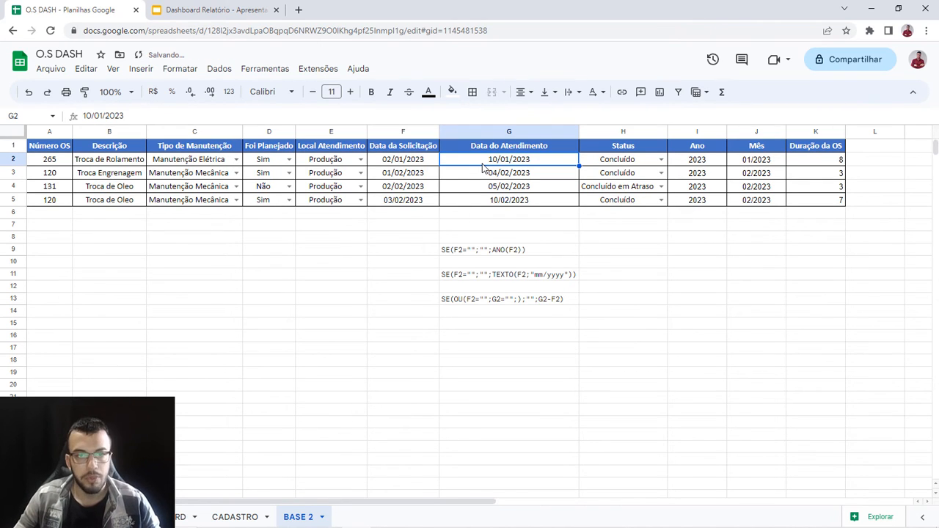
left_click(513, 206)
left_click(422, 204)
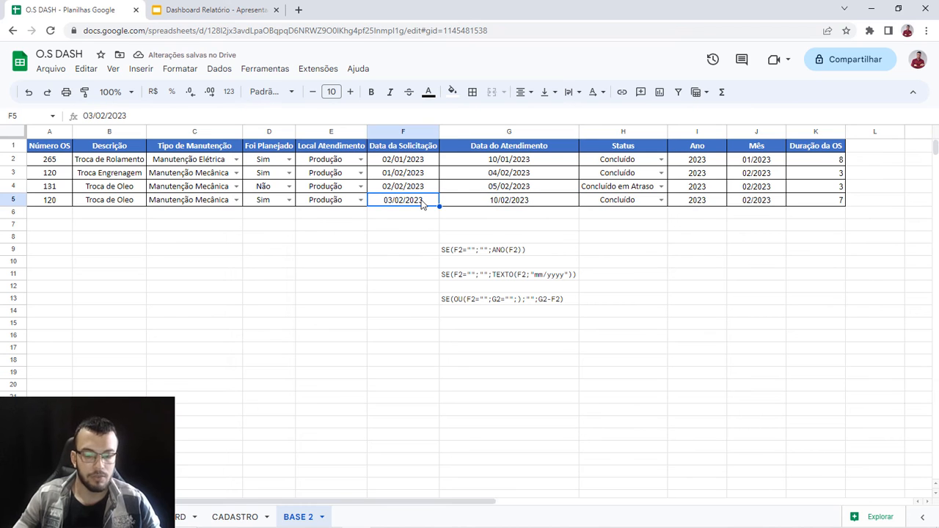
key("Delete")
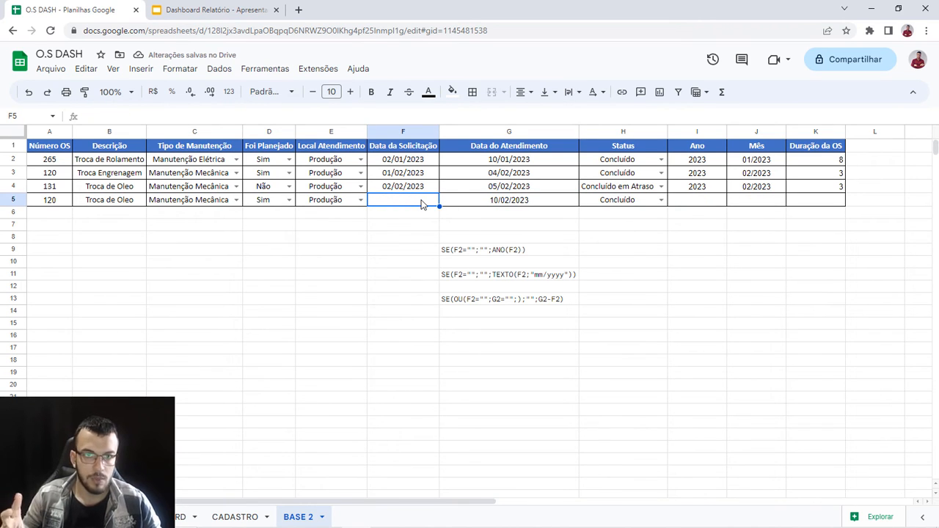
key("ctrl+z")
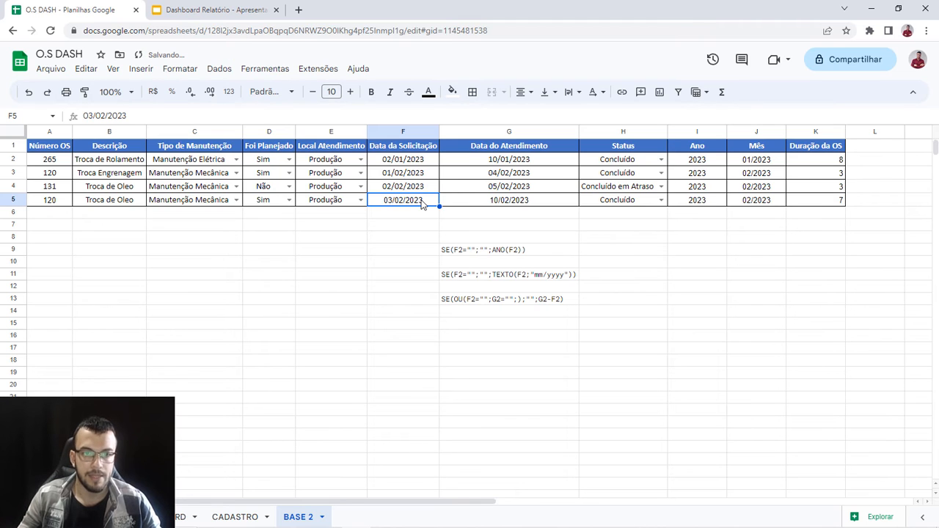
Step: Delete the reference formula texts from G8:G17 below the BASE 2 table
left_click_drag(510, 239, 523, 350)
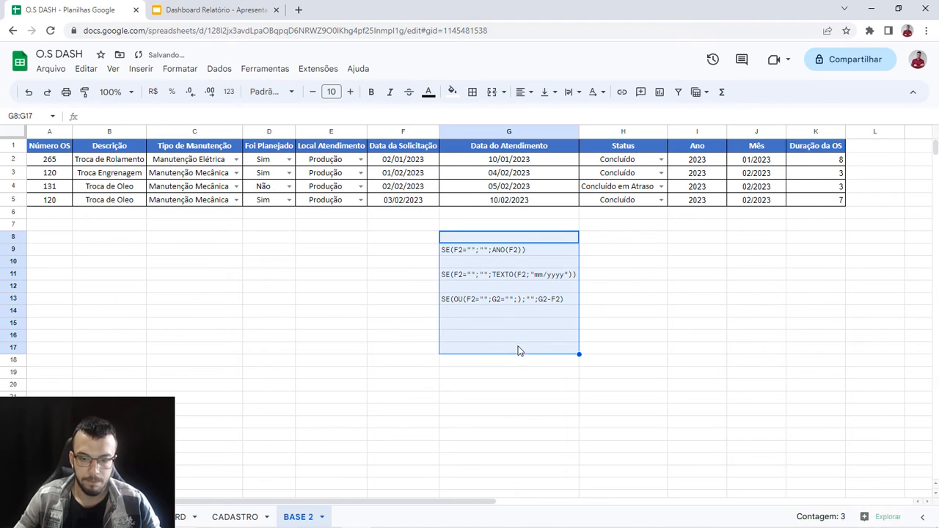
key("Delete")
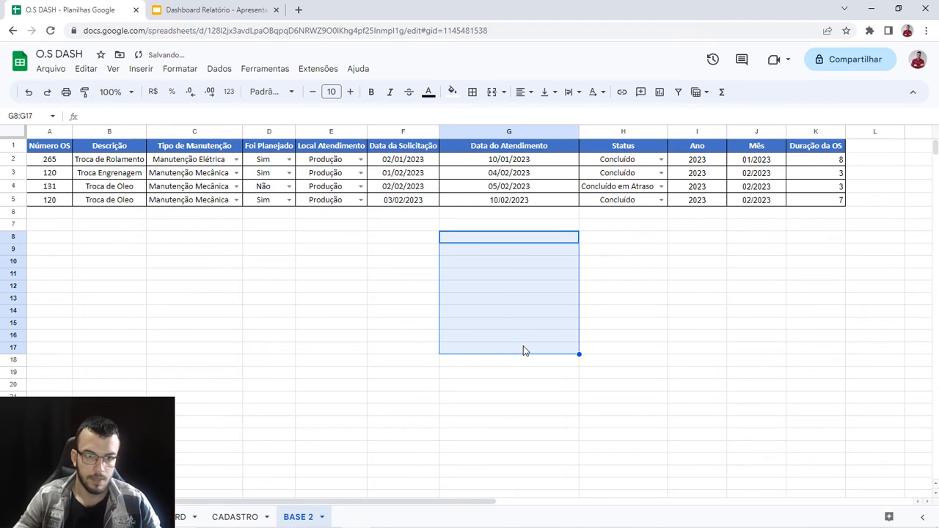
left_click(386, 293)
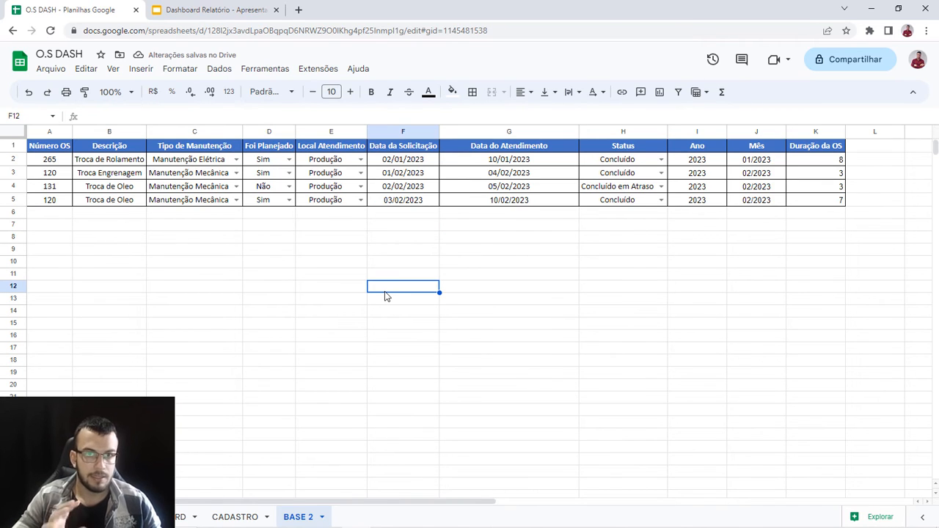
Step: Review the Ano and Mês formulas in BASE 2 and the option lists on the CADASTRO sheet
left_click(219, 69)
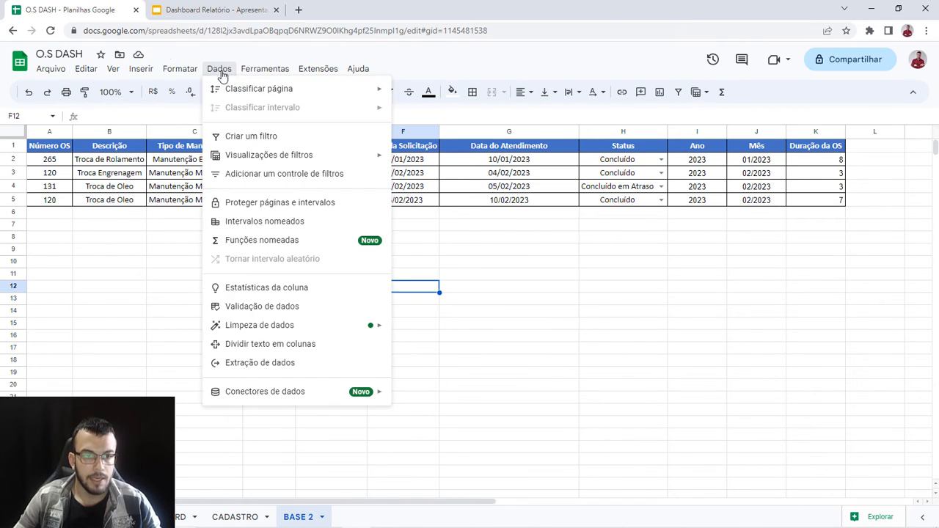
left_click(640, 324)
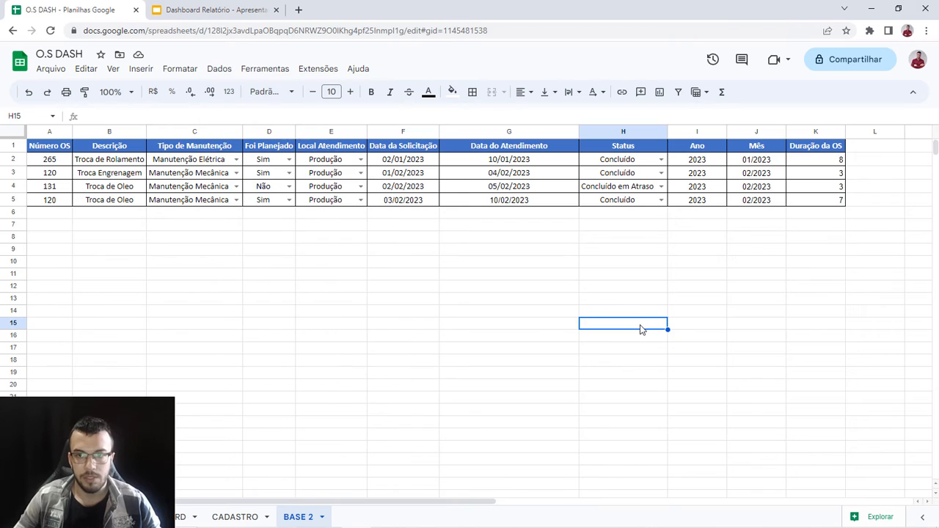
left_click(707, 163)
left_click(754, 163)
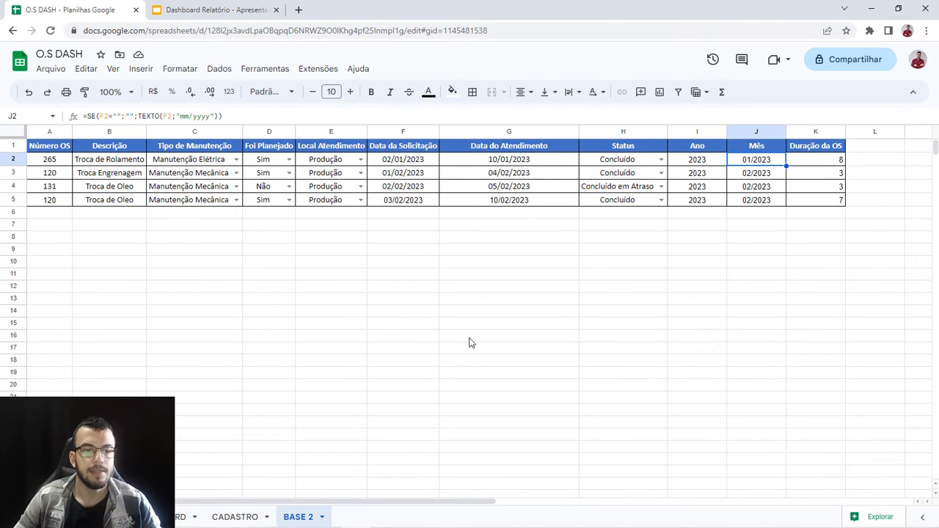
left_click(247, 513)
left_click(254, 333)
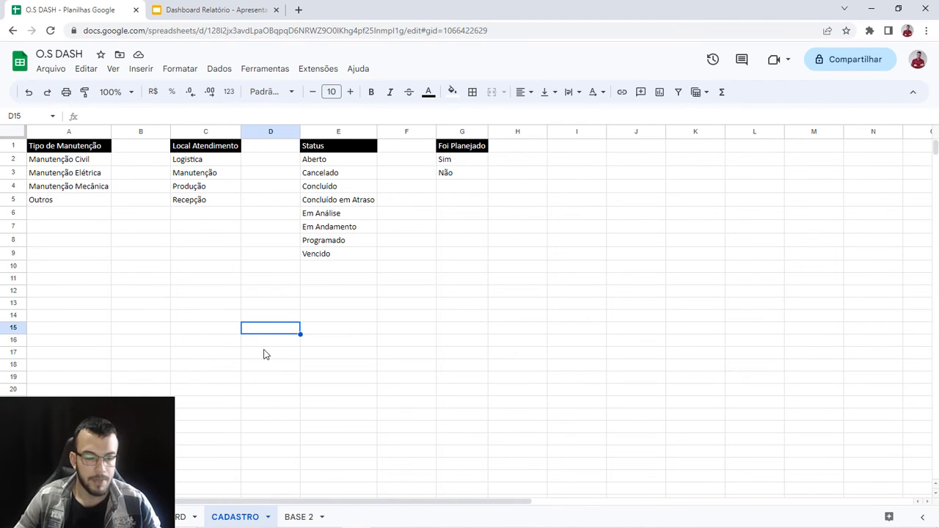
left_click(300, 516)
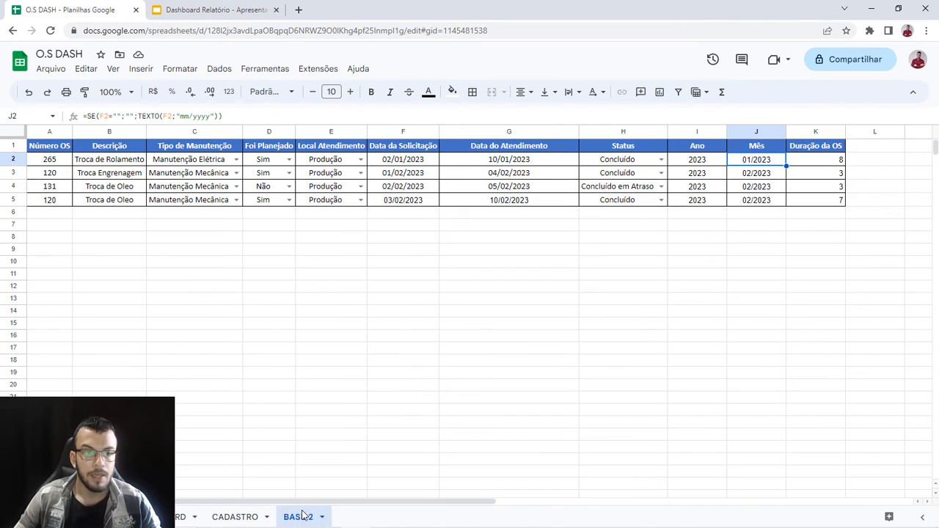
left_click(314, 367)
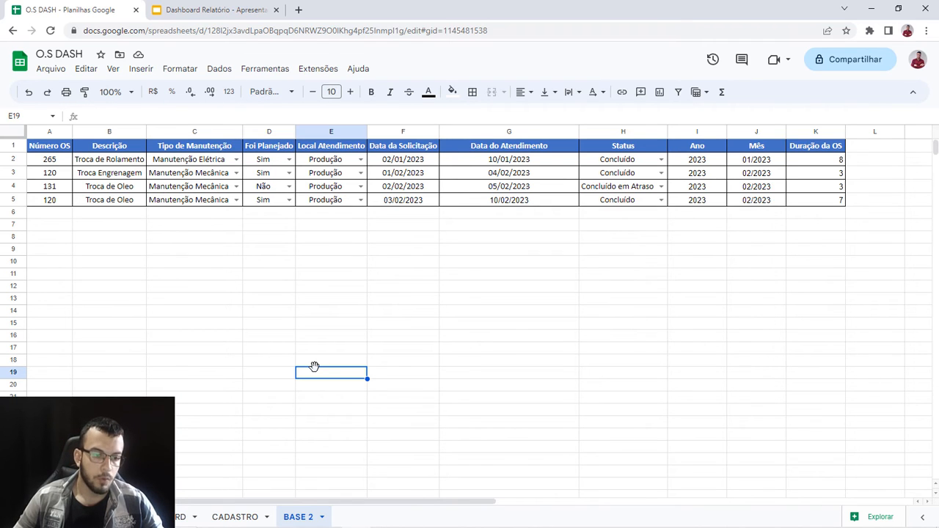
Step: On the DASHBOARD sheet, try clearing the background image from merged cell A1:O29 twice, undoing each deletion
left_click(166, 517)
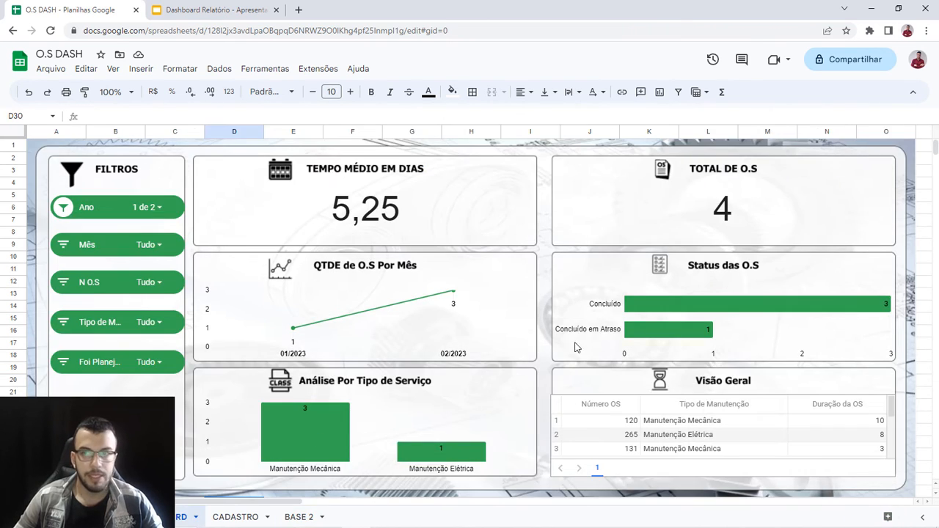
left_click(913, 92)
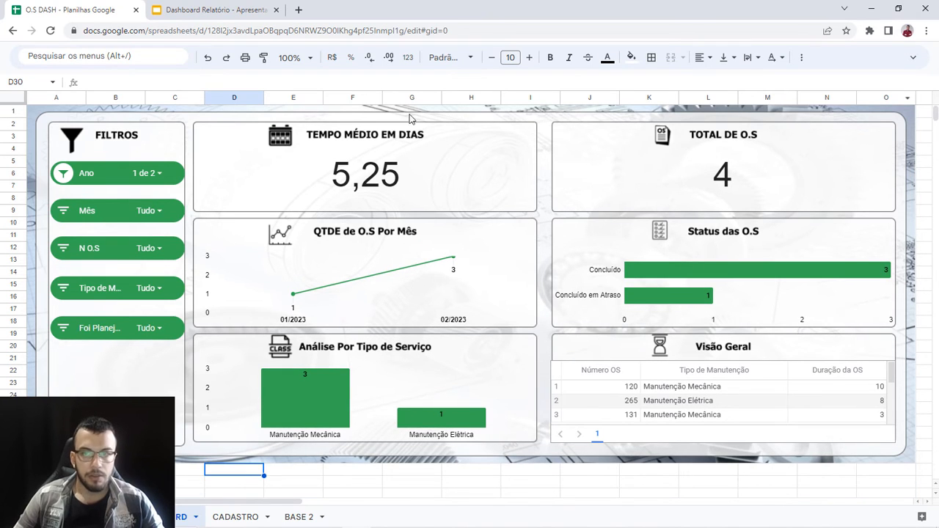
left_click(740, 462)
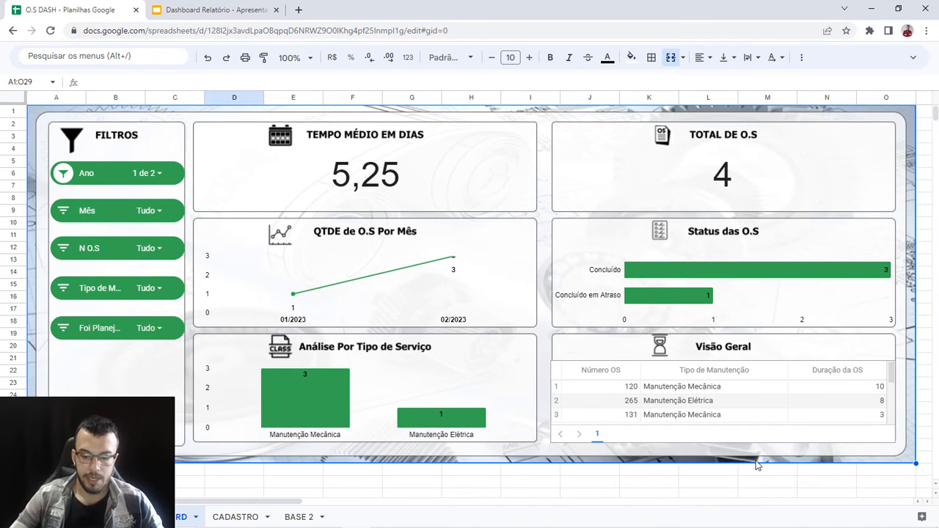
key("Delete")
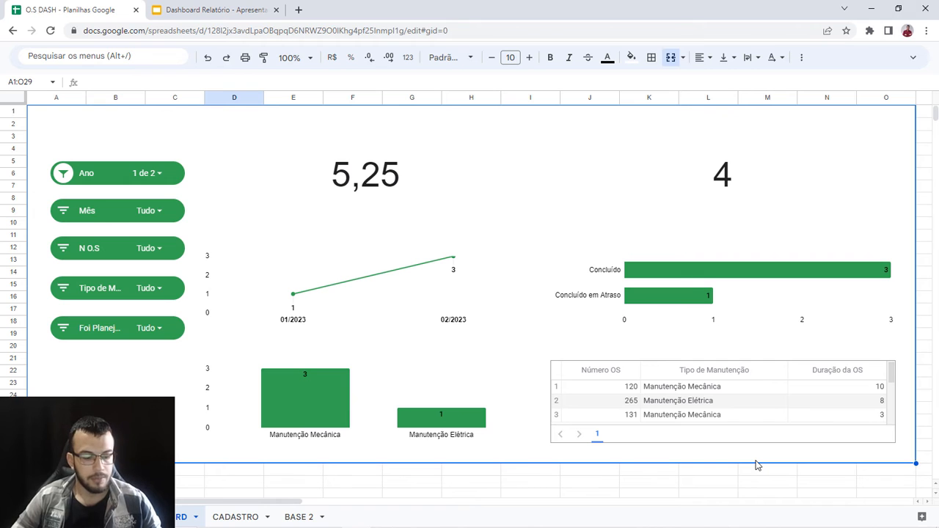
key("ctrl+z")
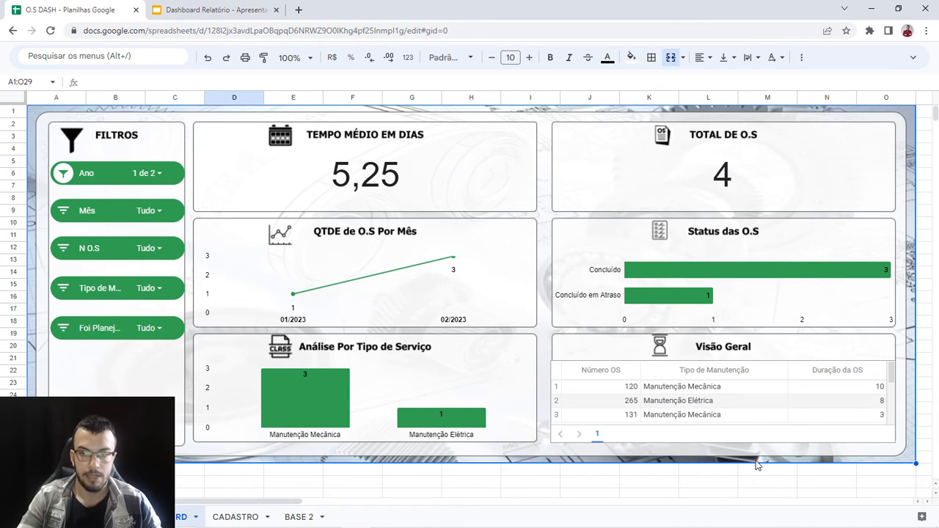
key("Delete")
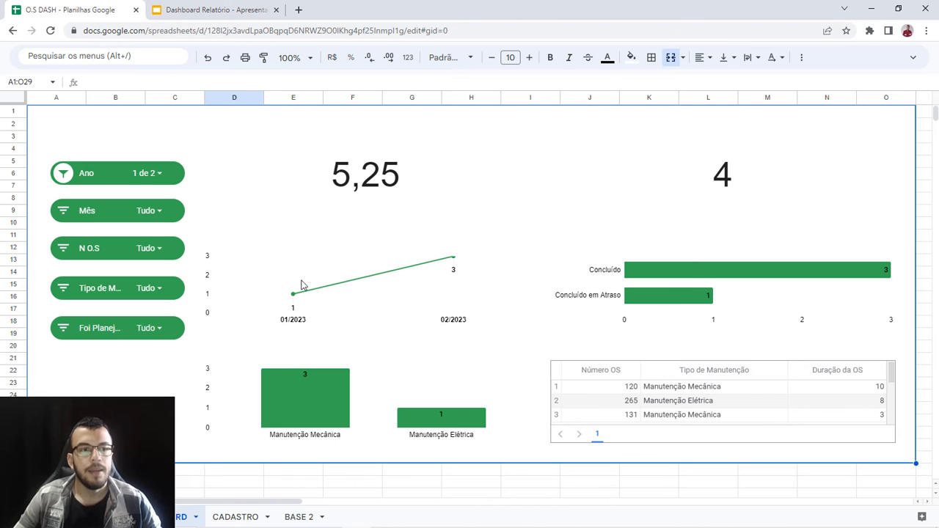
key("ctrl+z")
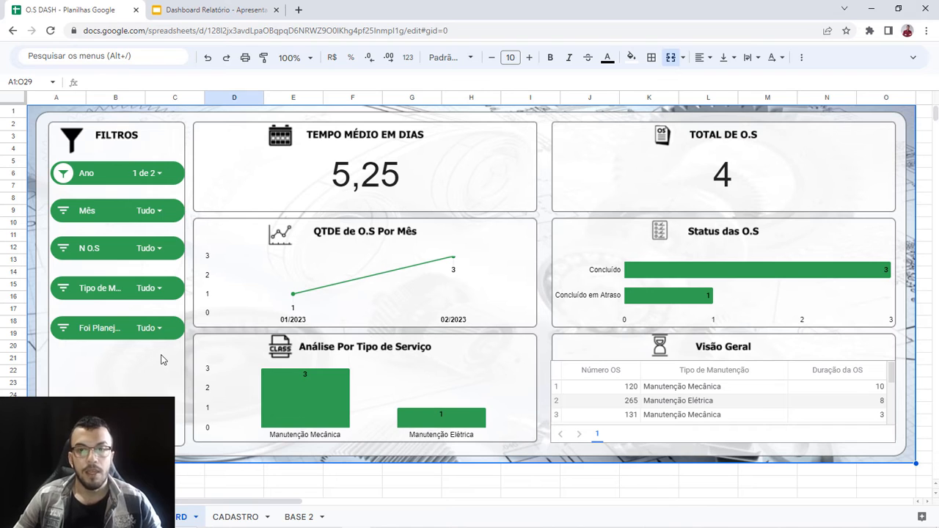
Step: Switch to the Dashboard Relatório presentation in Google Slides
left_click(323, 483)
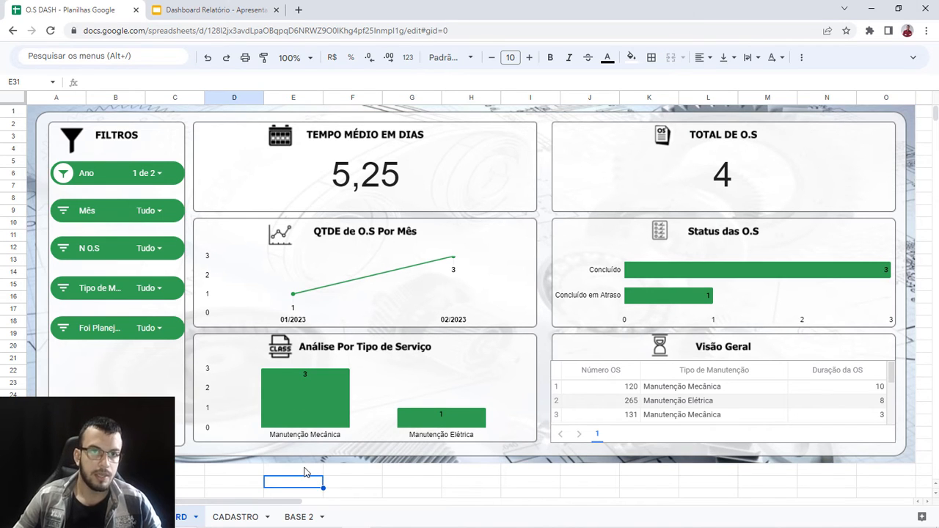
left_click(224, 9)
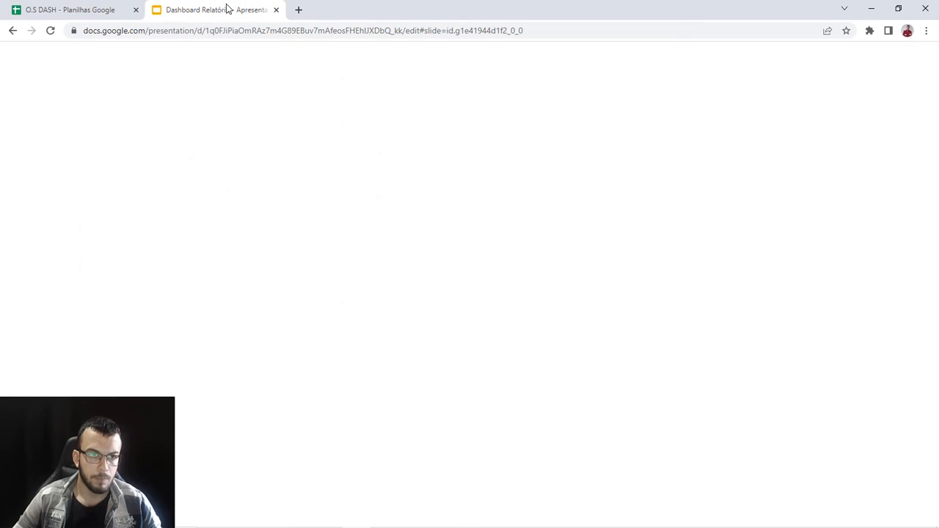
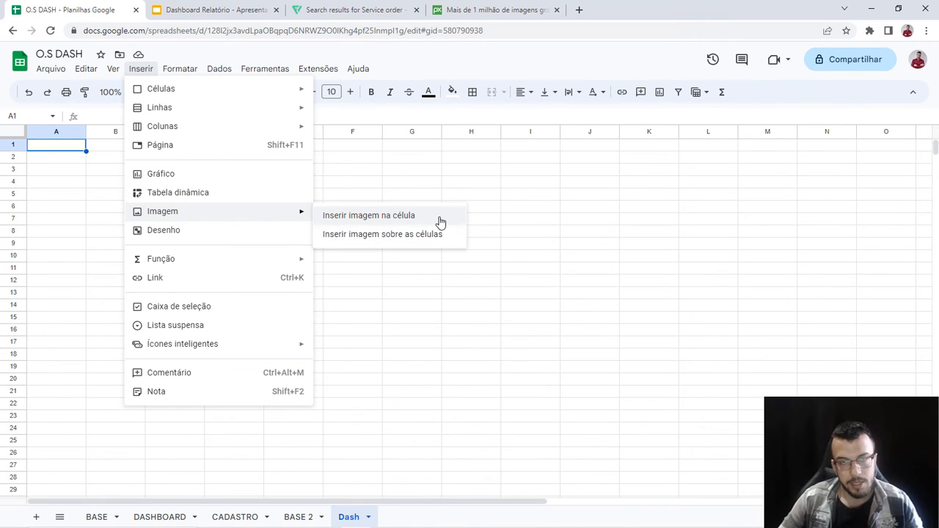
Step: Insert the image file Dashboard Relatório (8) inside cell A1 of the Dash sheet
left_click(439, 218)
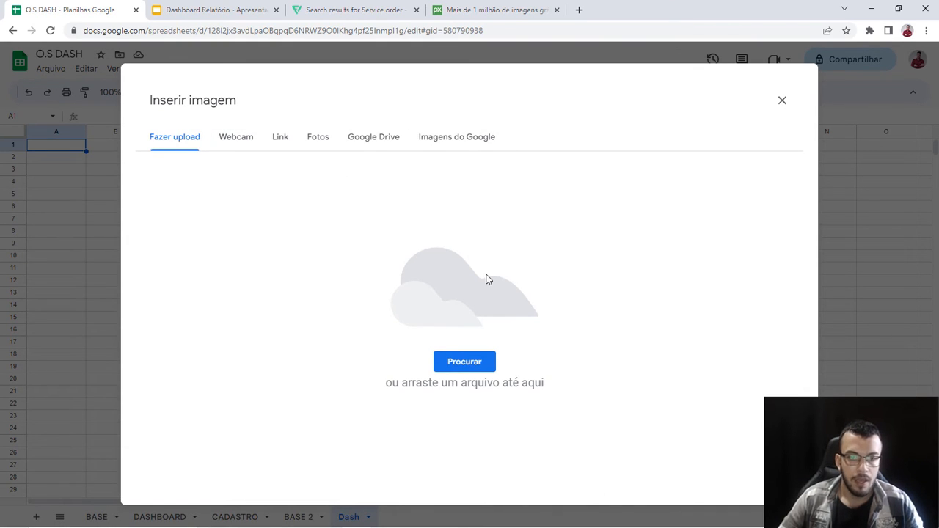
left_click(480, 369)
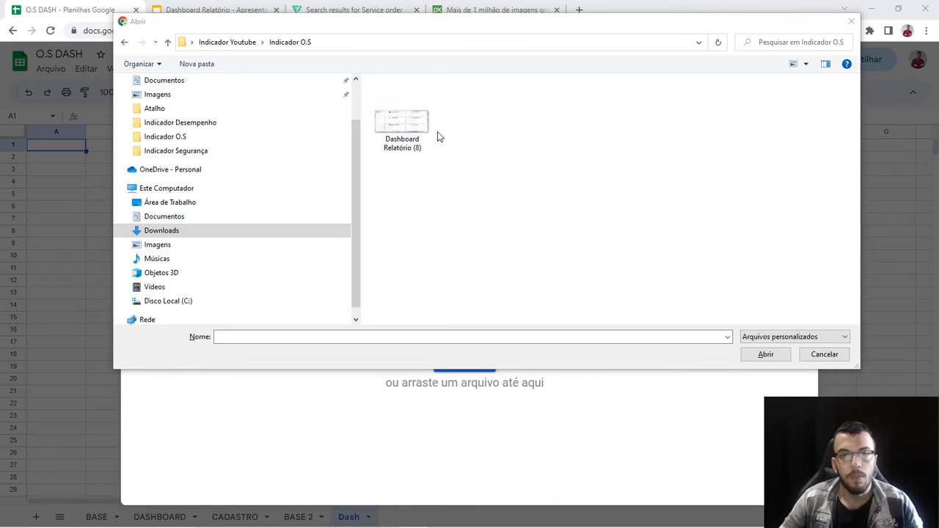
double_click(417, 122)
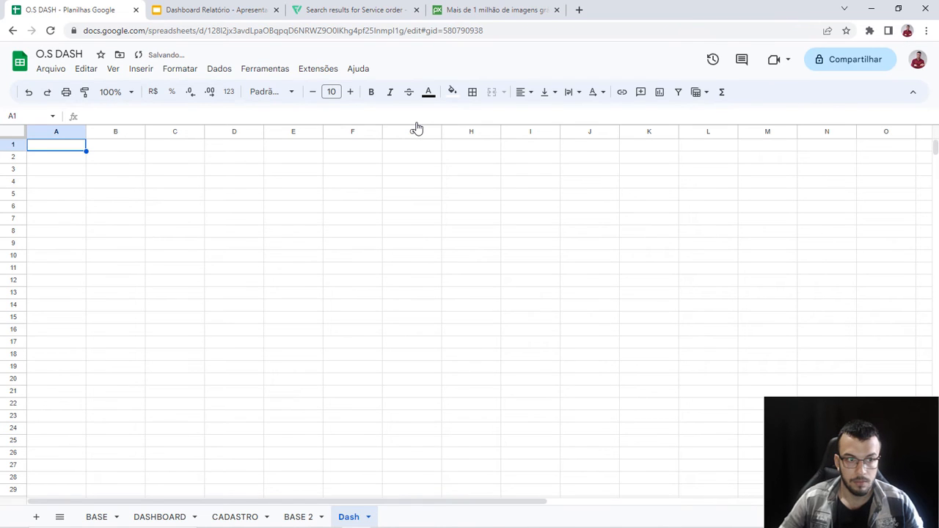
left_click(112, 194)
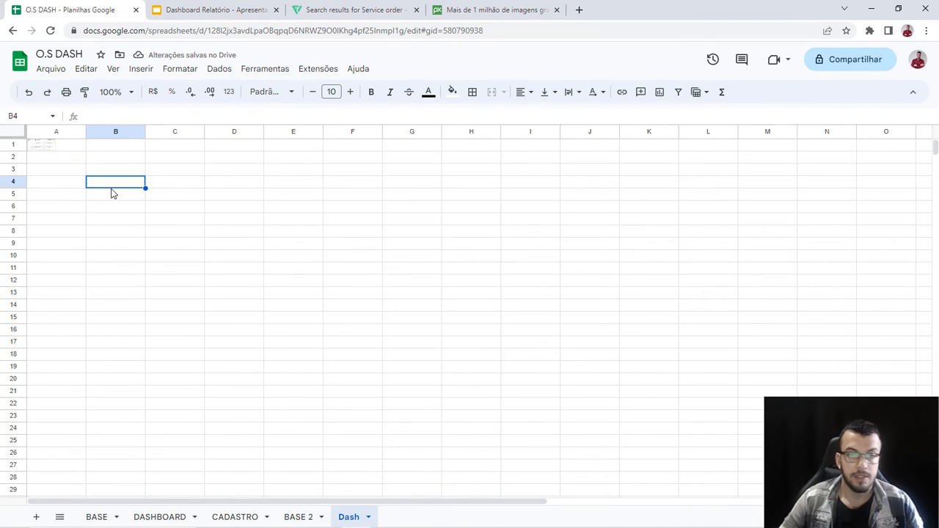
left_click(71, 145)
Step: Inspect the image in cell A1 at 200% zoom and return the sheet to 100%
left_click(113, 69)
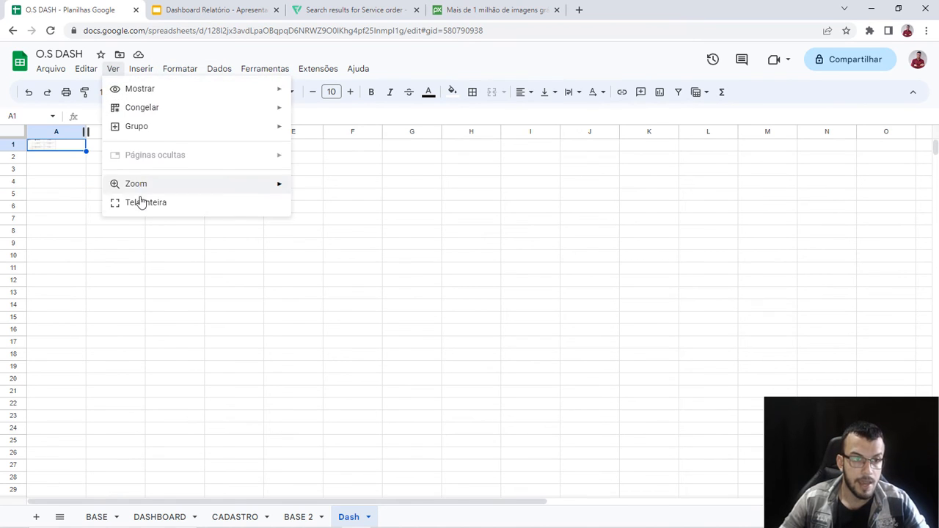
mouse_move(142, 185)
left_click(322, 301)
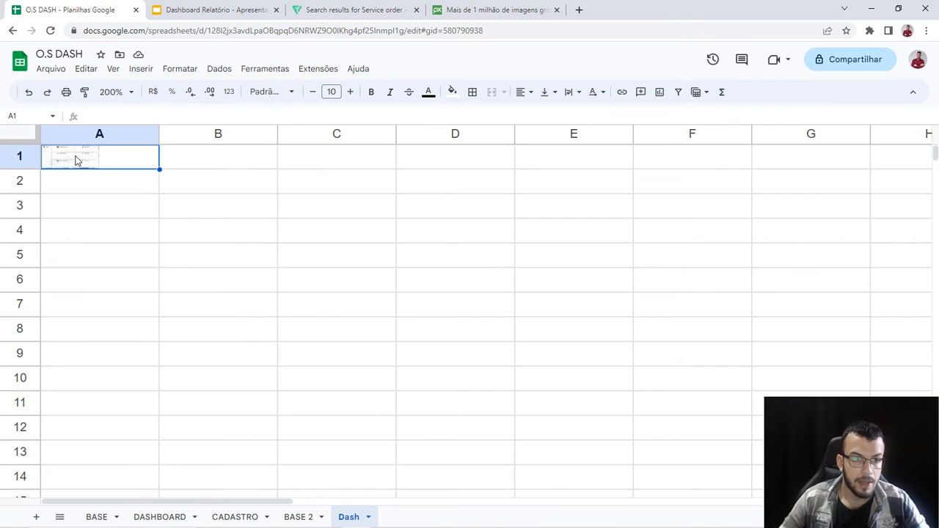
left_click(113, 69)
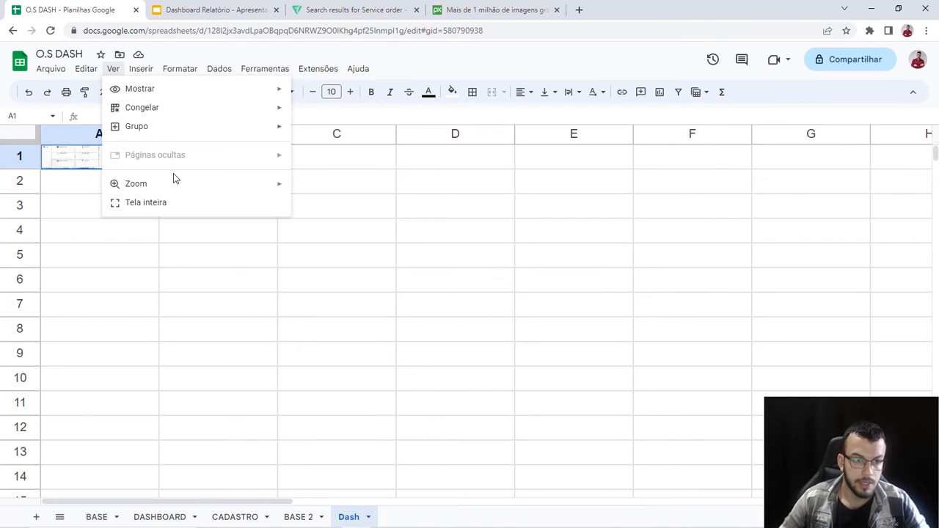
mouse_move(172, 183)
left_click(323, 244)
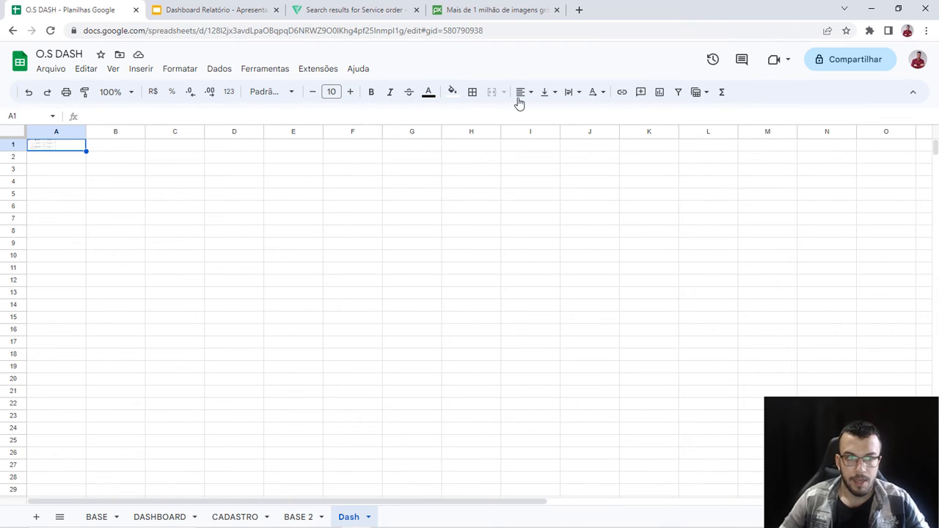
Step: Hide the menus to enlarge the visible area of the Dash sheet
left_click(915, 97)
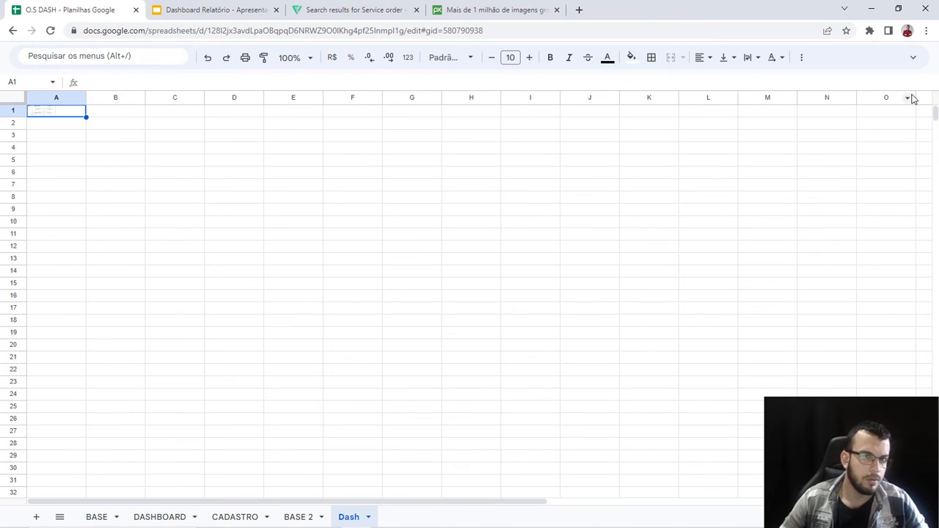
left_click(912, 60)
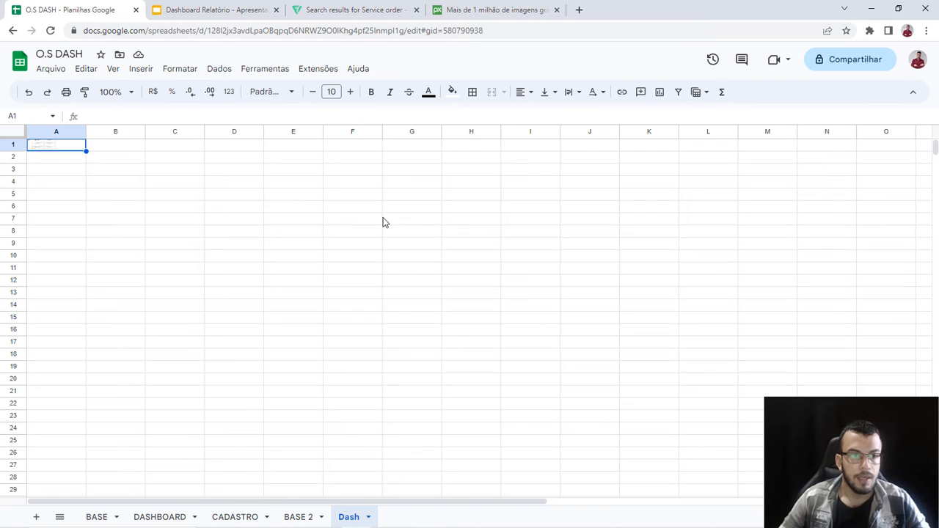
left_click(913, 92)
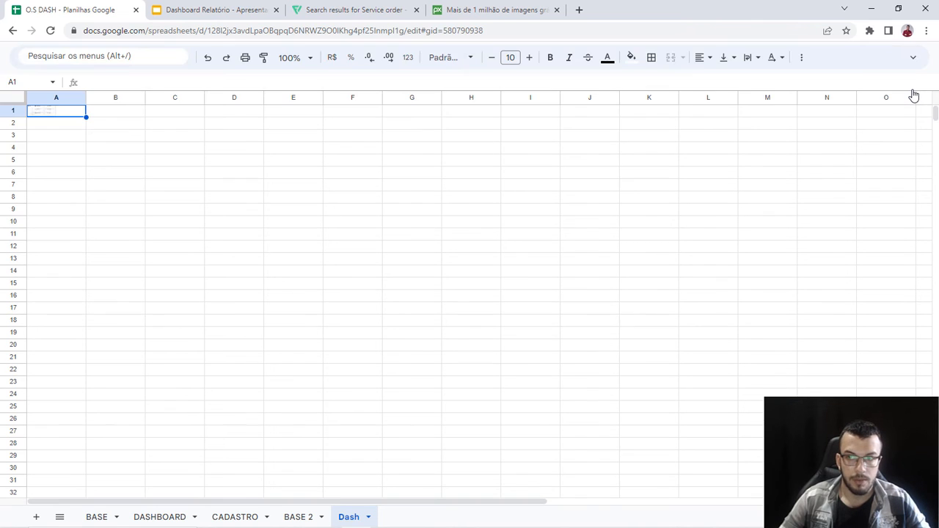
left_click(914, 59)
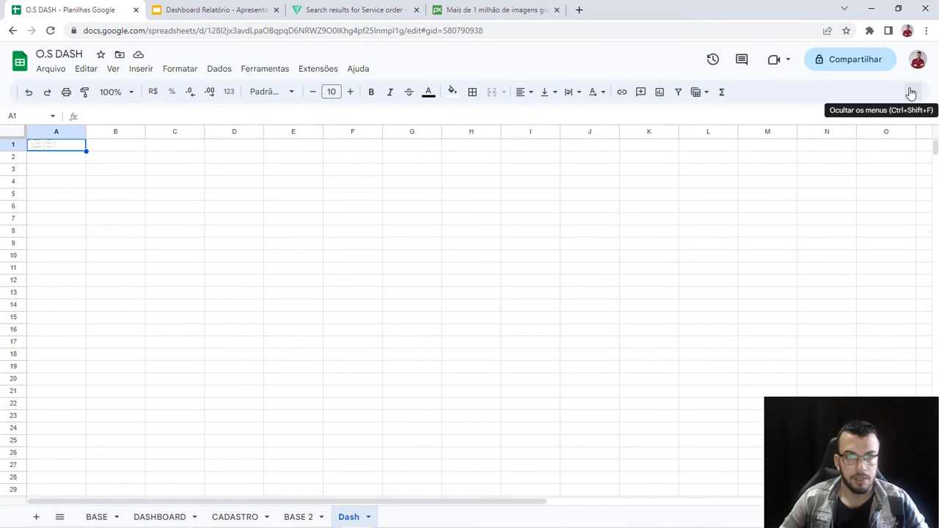
left_click(910, 90)
left_click(913, 58)
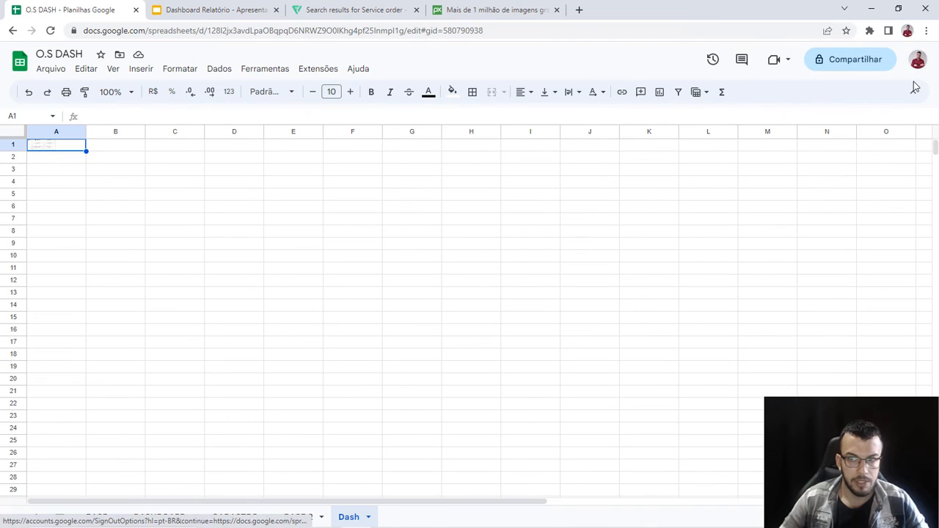
left_click(913, 92)
left_click(494, 228)
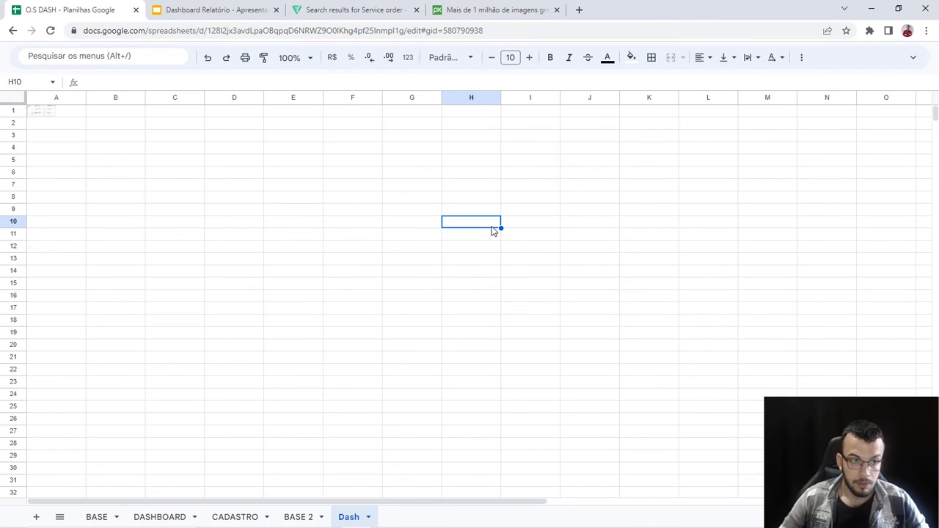
Step: Try merging cells A1:O31 around the background image, and unmerge them again
left_click_drag(82, 111, 891, 481)
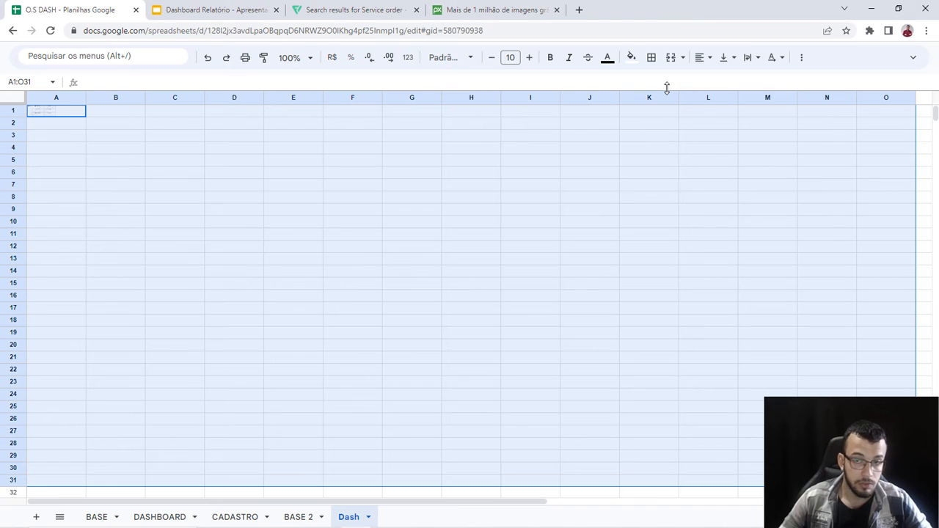
left_click(674, 63)
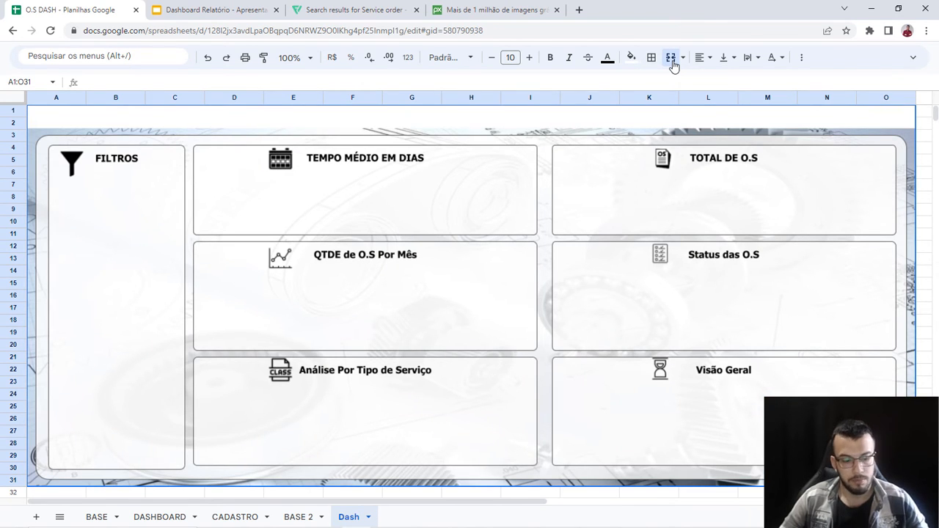
left_click(673, 66)
left_click(115, 209)
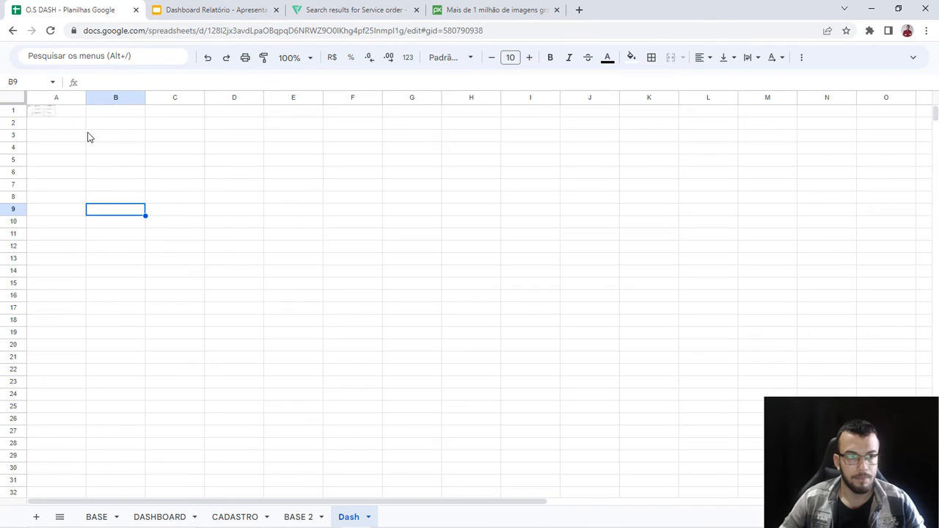
Step: Merge cells A1:N31 on the Dash sheet so the background image fills the whole range
left_click(65, 115)
left_click_drag(65, 115, 821, 480)
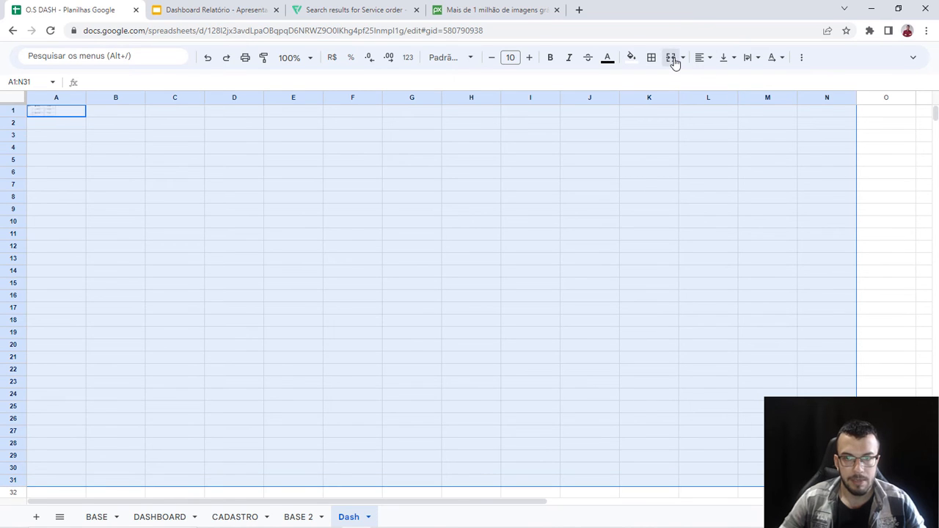
left_click(674, 63)
scroll(659, 268, "down", 1)
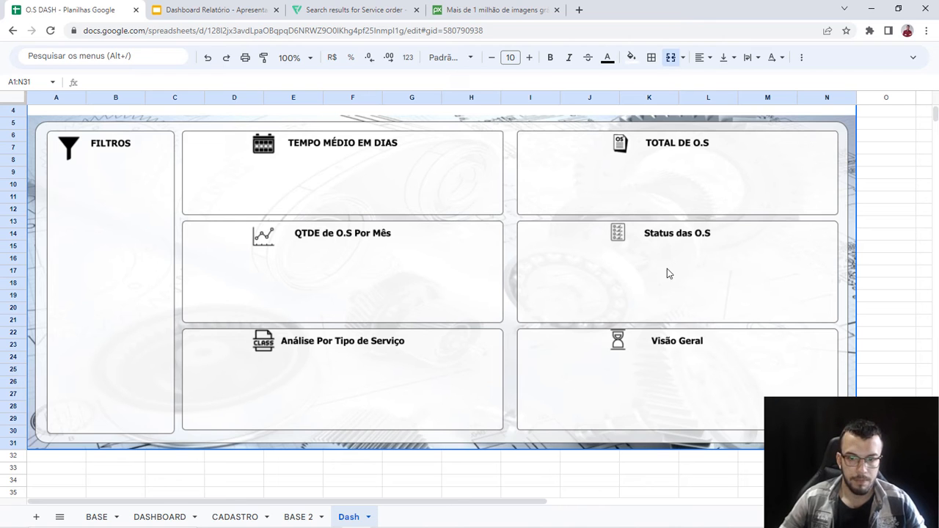
left_click(895, 260)
scroll(697, 290, "down", 1)
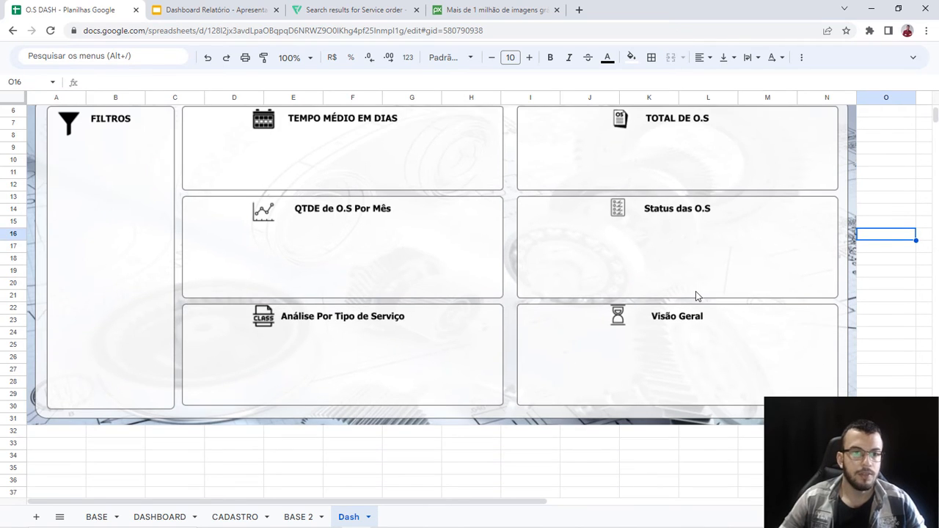
scroll(697, 296, "up", 1)
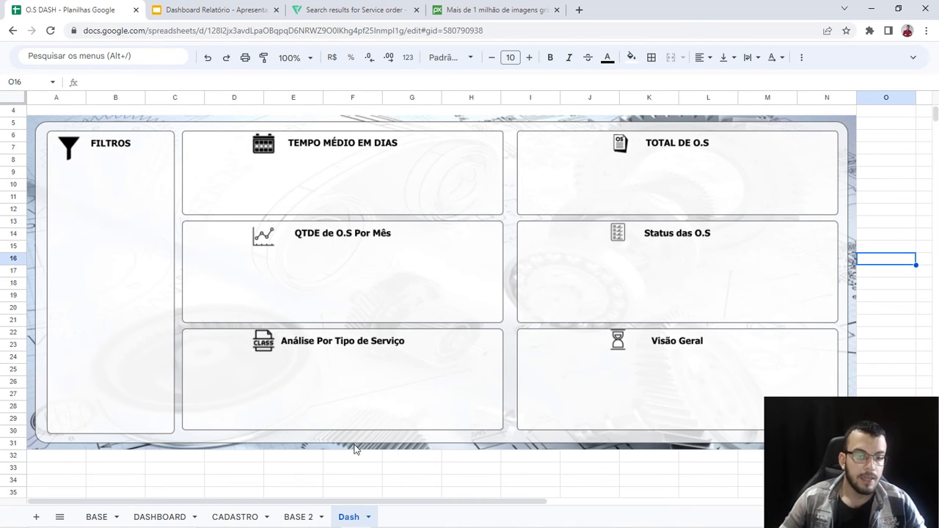
Step: Start a pivot table from columns A to K of the BASE 2 sheet
left_click(298, 516)
left_click(305, 376)
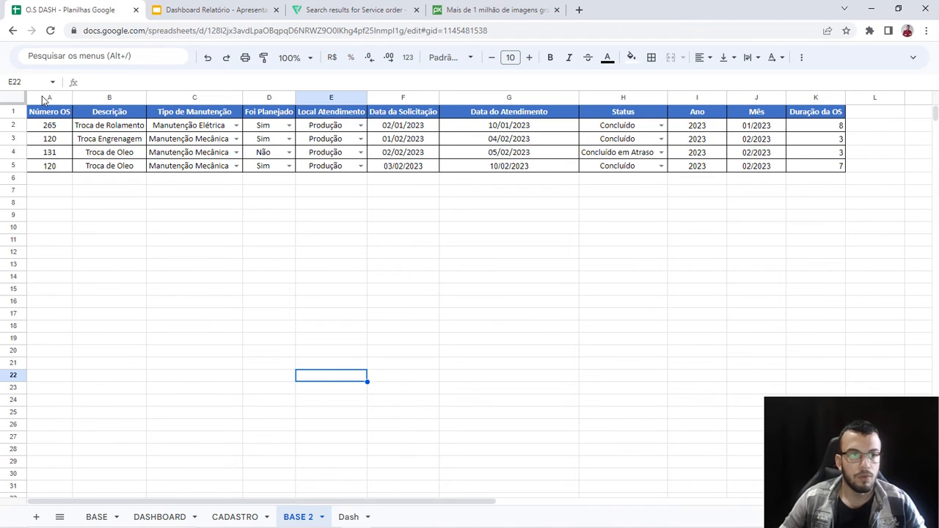
left_click_drag(44, 99, 845, 100)
left_click(697, 277)
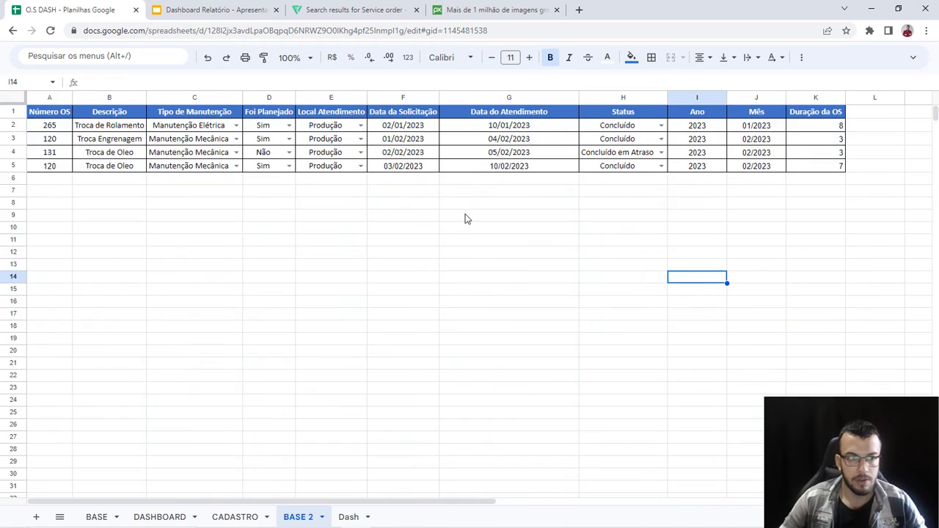
left_click_drag(39, 99, 821, 129)
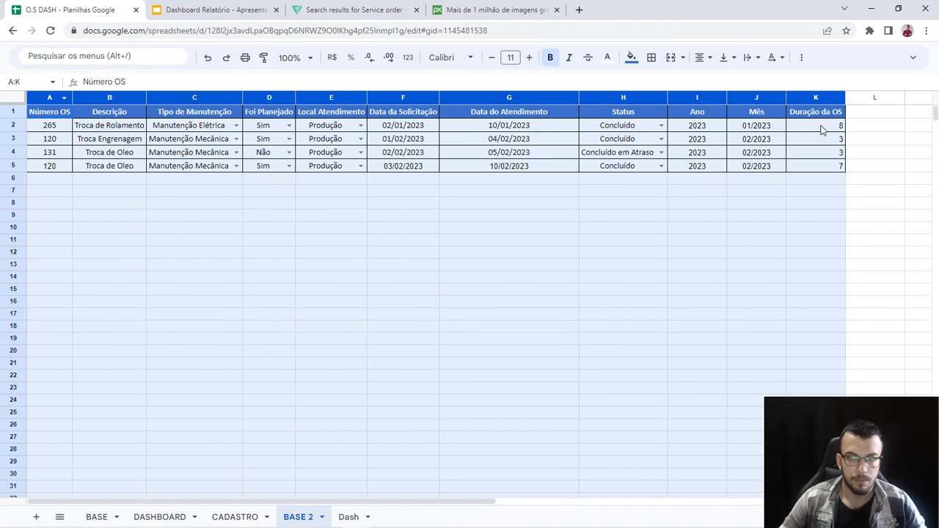
left_click(914, 59)
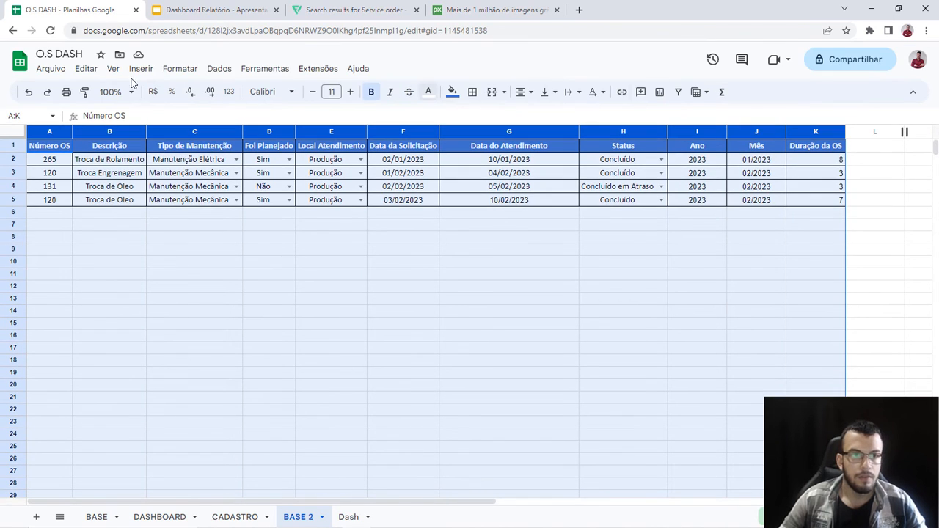
left_click(136, 68)
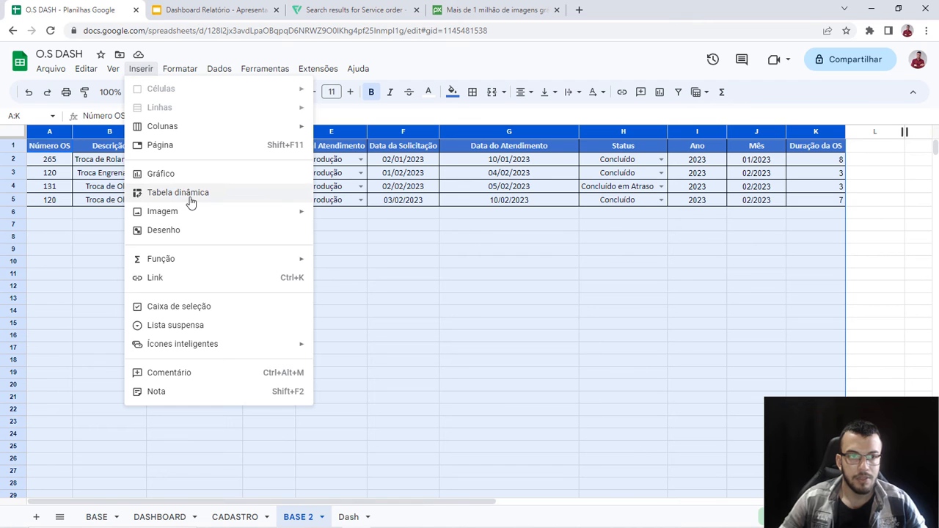
left_click(233, 193)
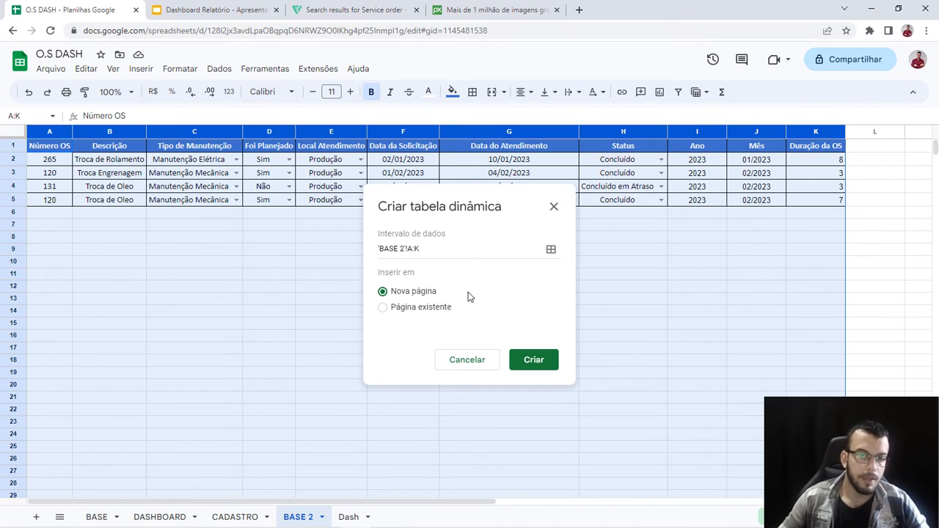
Step: Create the pivot table on the existing Dash sheet, placed at cell R4 beside the background image
left_click(382, 308)
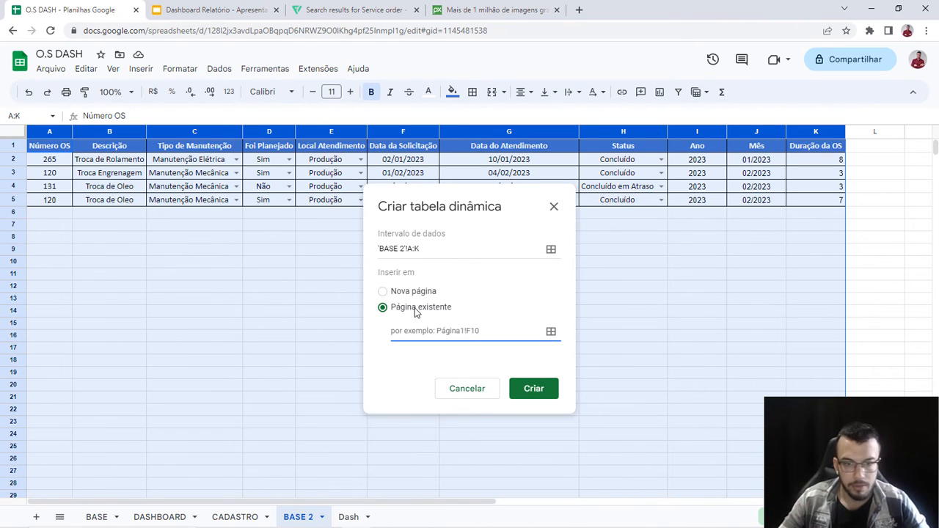
left_click(551, 332)
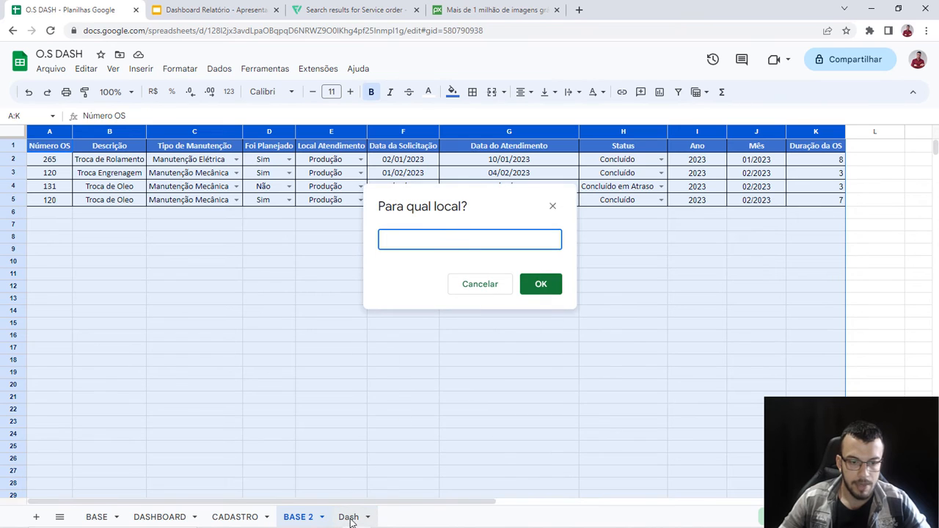
left_click(348, 516)
left_click_drag(350, 503, 635, 482)
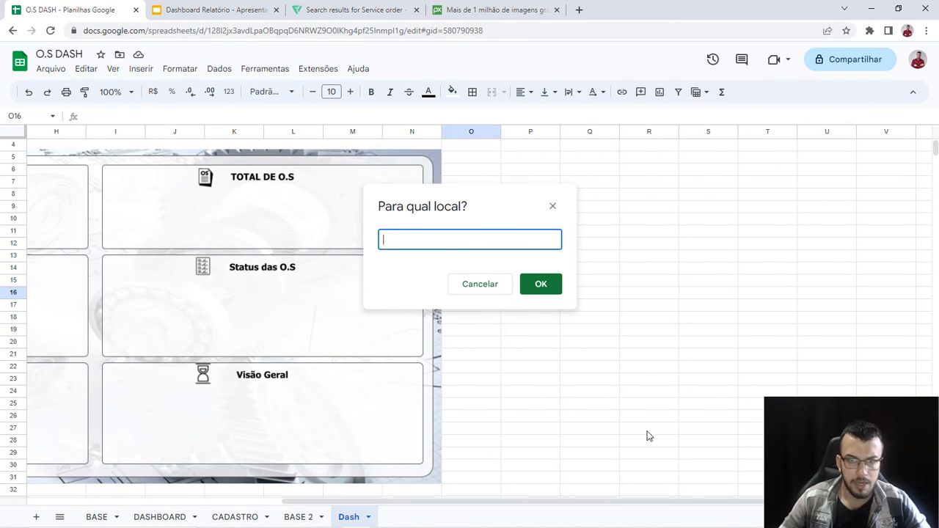
left_click(649, 146)
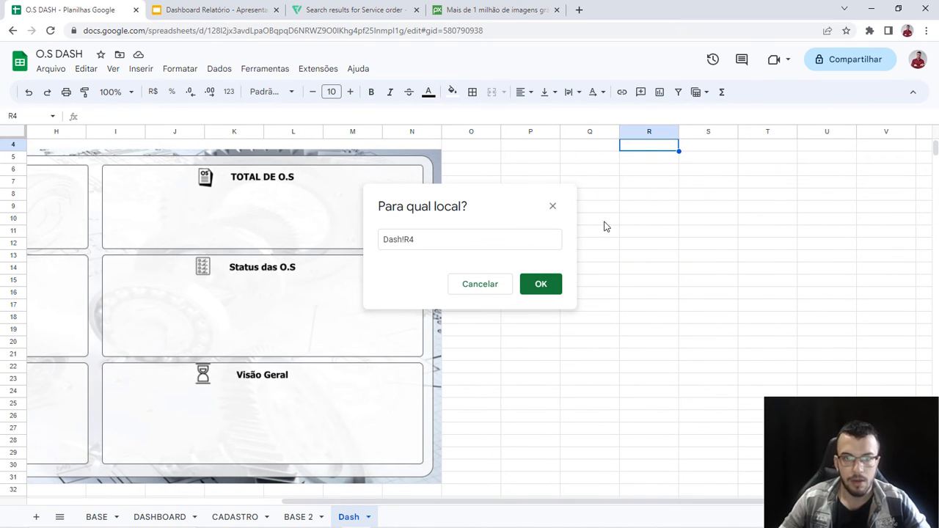
left_click(556, 286)
left_click(537, 376)
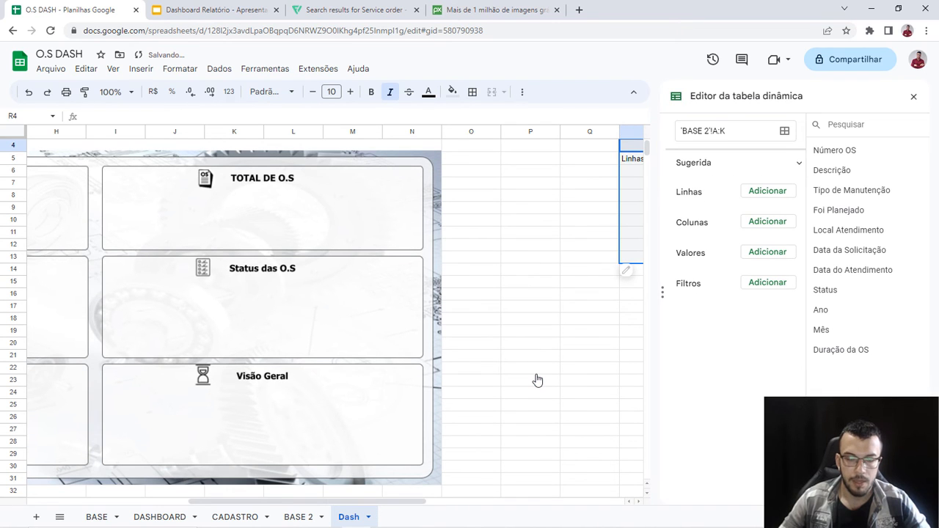
Step: Review the dashboard panels and the empty pivot table on Dash, and check the source columns on BASE 2
left_click_drag(418, 503, 285, 503)
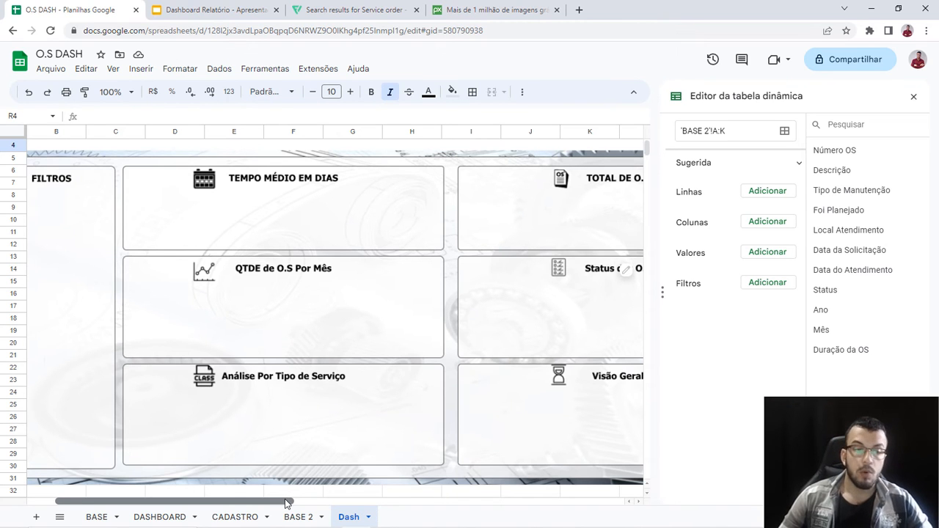
left_click_drag(286, 503, 553, 503)
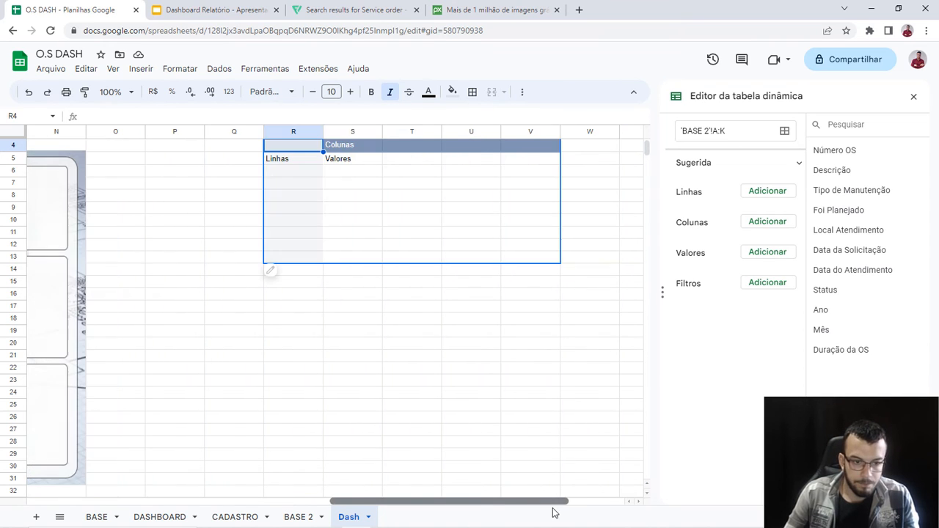
left_click(298, 517)
left_click(704, 360)
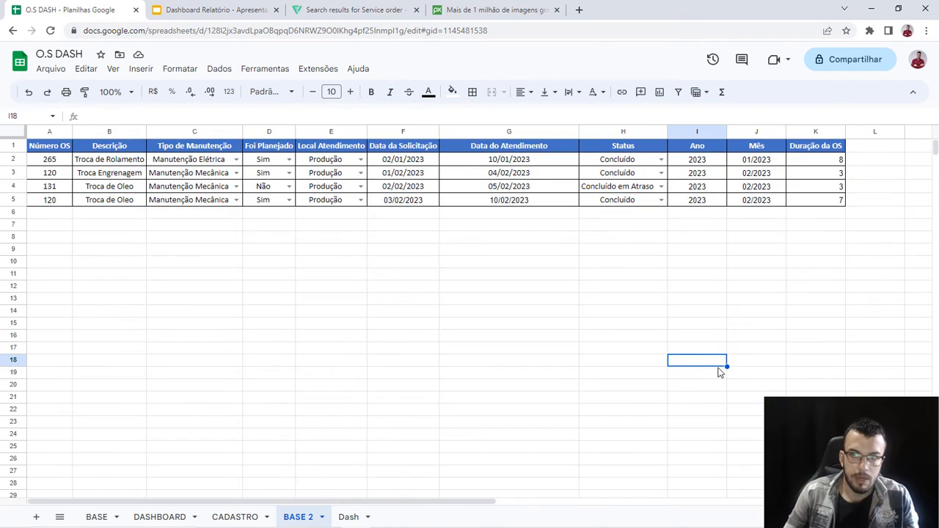
Step: Add Duração da OS from BASE 2 as the value field of the empty pivot table at R4 on the Dash sheet
left_click(822, 132)
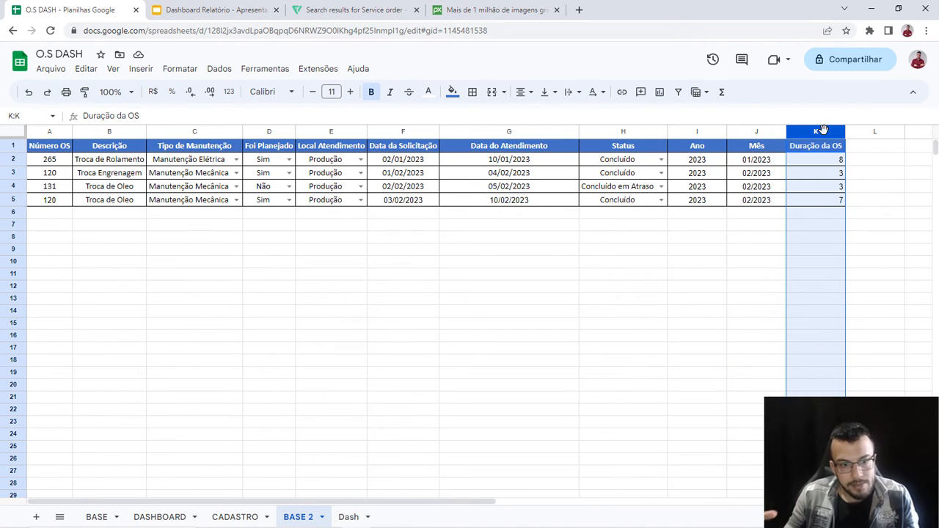
left_click(355, 517)
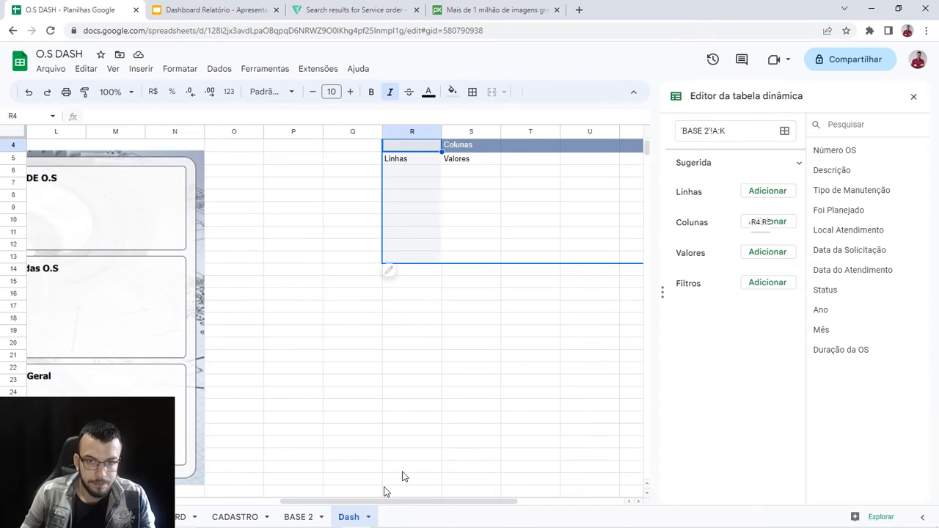
left_click_drag(403, 502, 486, 504)
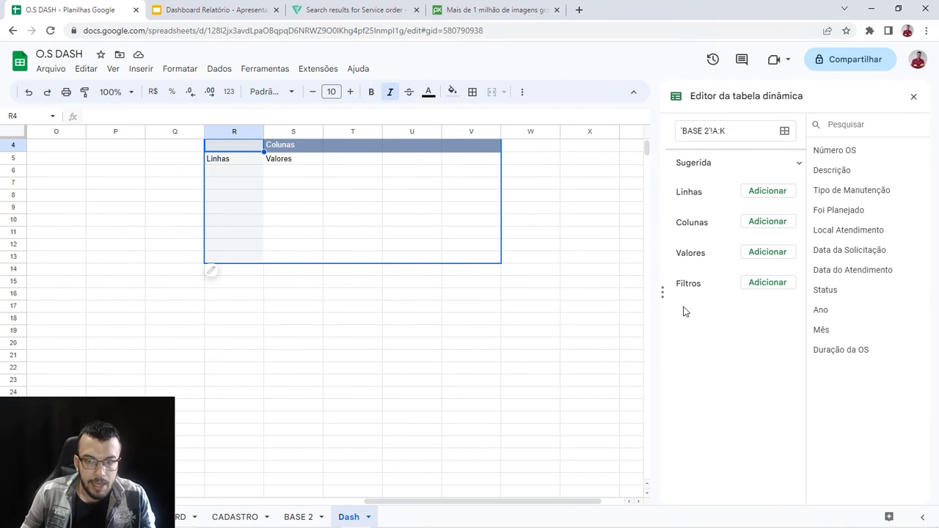
left_click(768, 257)
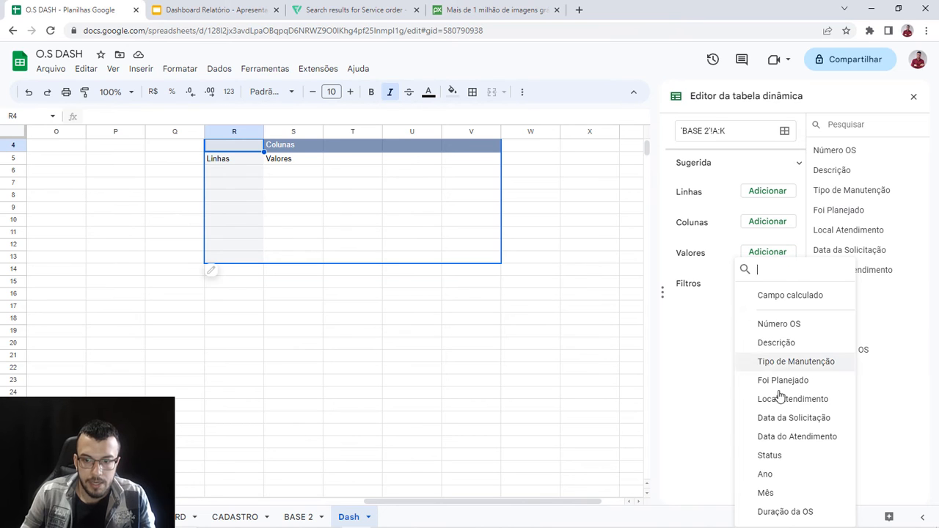
left_click(792, 512)
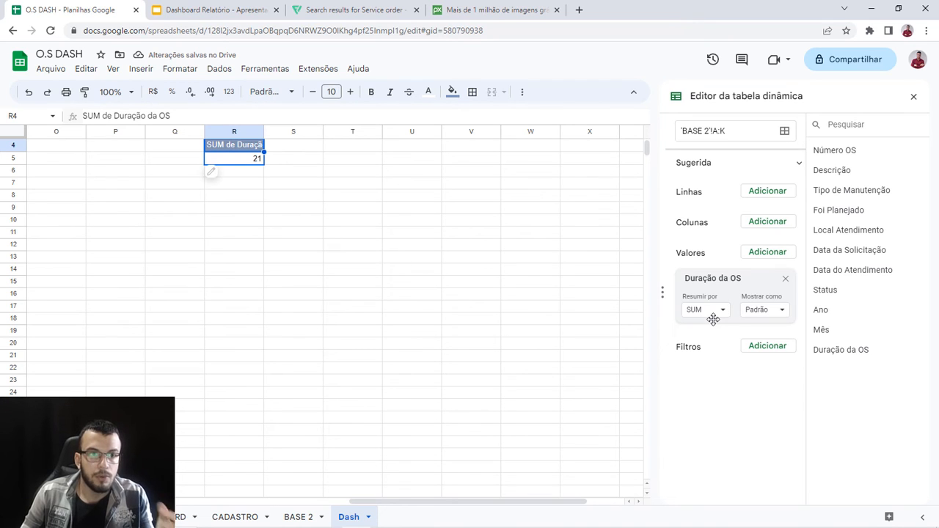
Step: Summarize Duração da OS by AVERAGE in the pivot table and widen column R to fit its heading
left_click(718, 311)
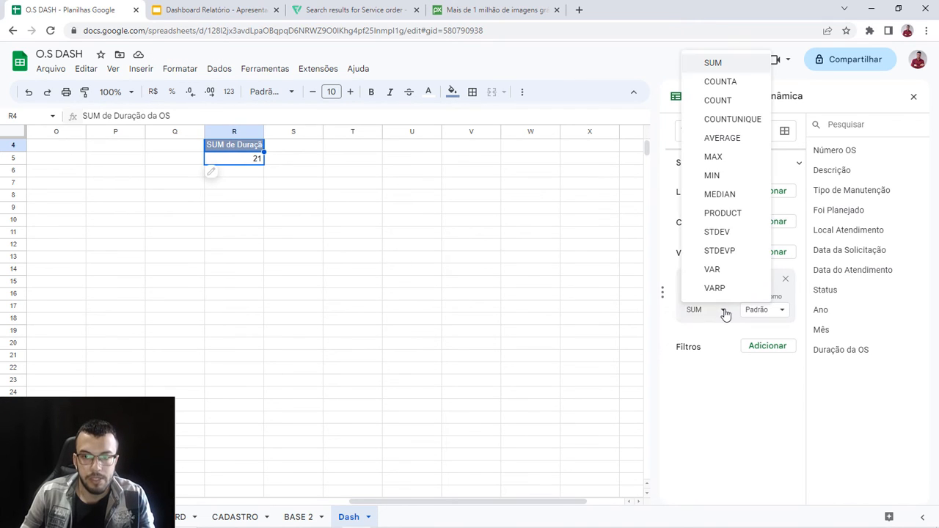
left_click(716, 141)
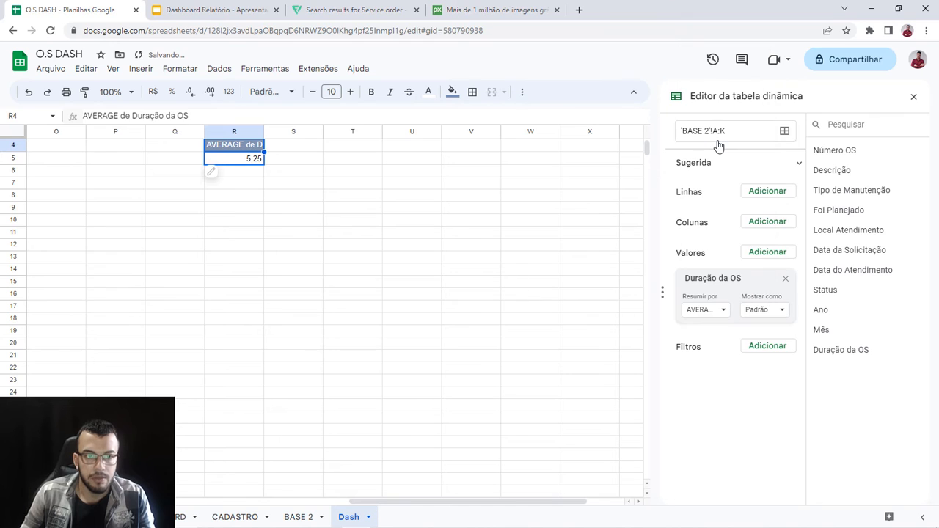
double_click(264, 132)
left_click(286, 220)
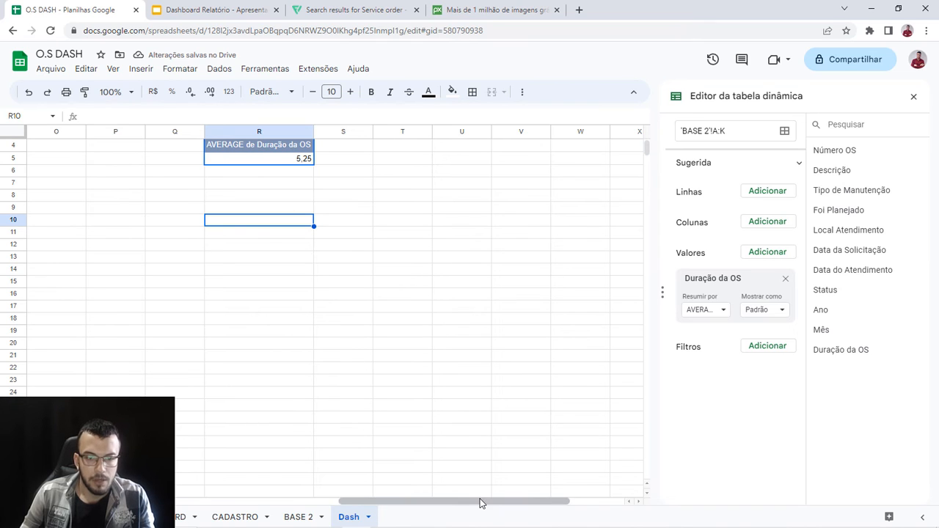
Step: Copy the pivot table in R4:R5 to cell T4 and fit column T to the copied heading
left_click_drag(473, 503, 498, 501)
left_click(402, 281)
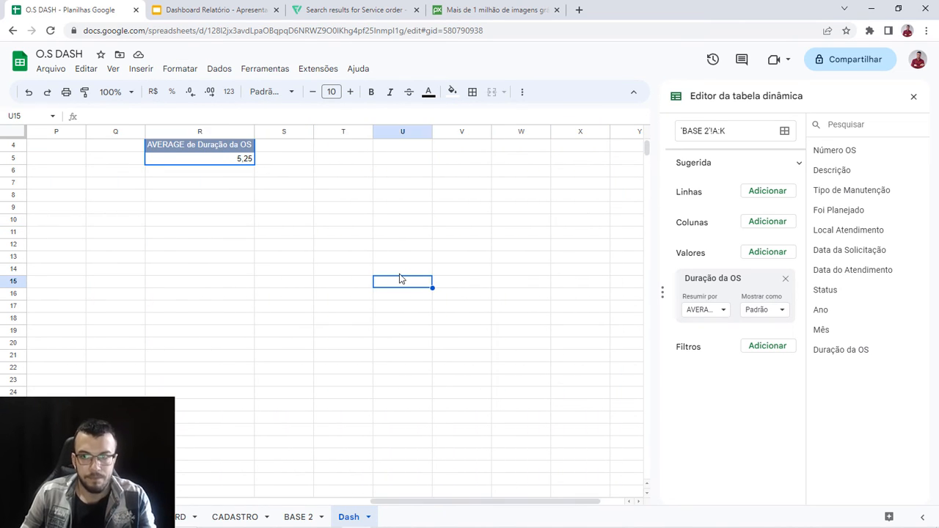
left_click_drag(393, 149, 393, 155)
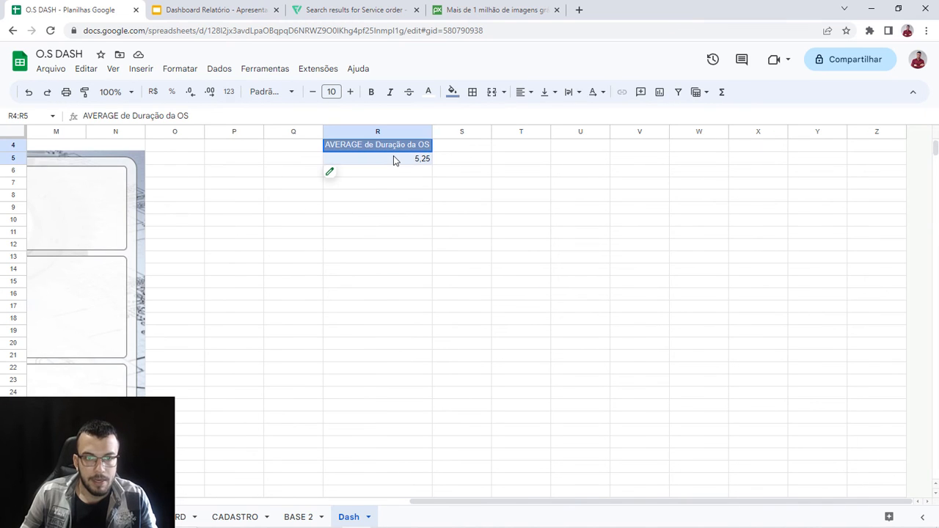
key("ctrl+c")
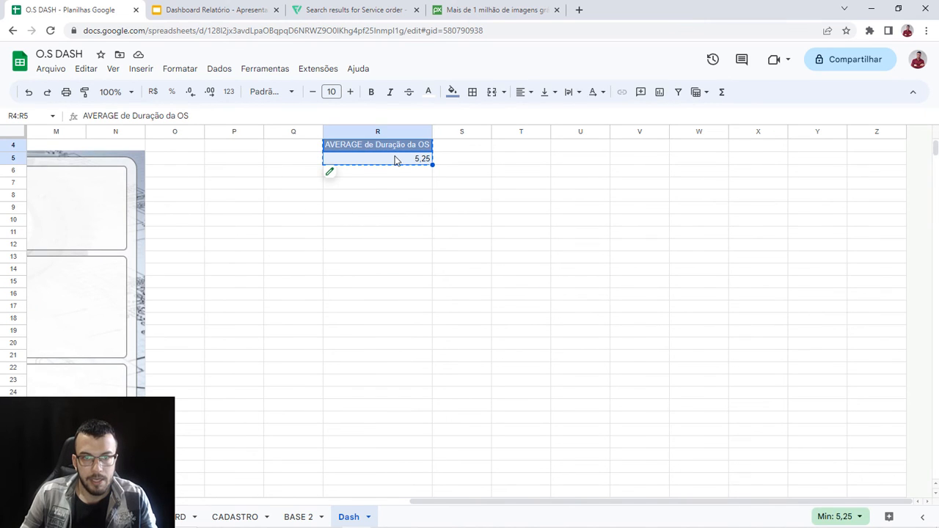
left_click(515, 150)
key("ctrl+v")
left_click(553, 131)
double_click(548, 131)
left_click(535, 243)
Step: Check the settings of the original pivot table at R4, and open the copy at T4:T5 for editing
left_click(415, 160)
left_click(338, 178)
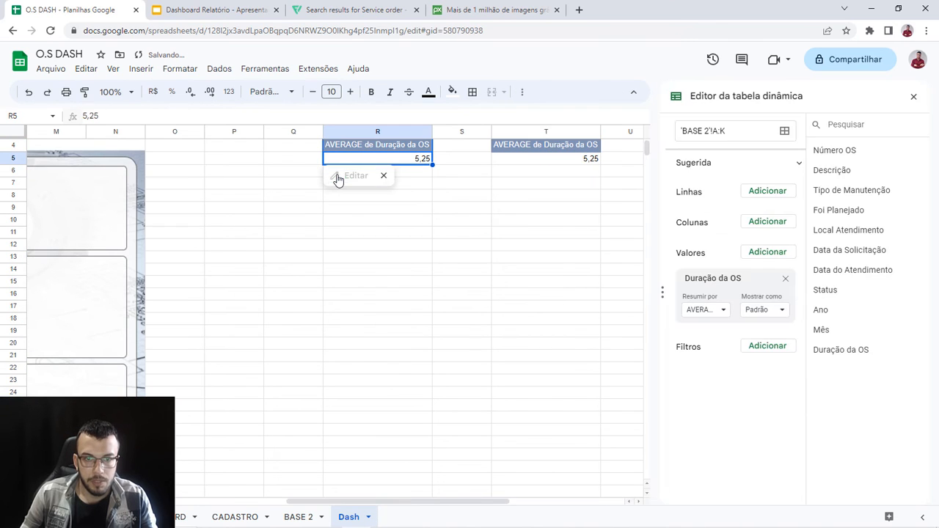
left_click(508, 189)
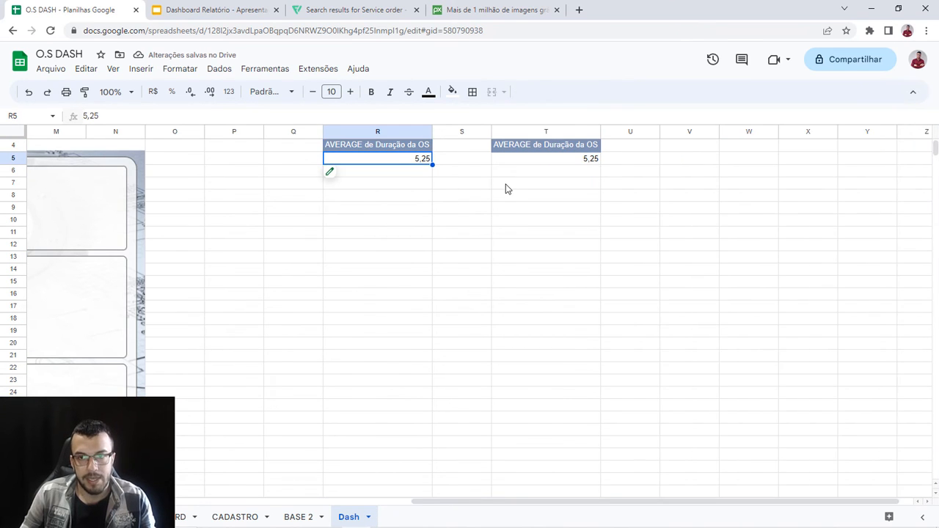
left_click(529, 223)
left_click(559, 150)
left_click(559, 160)
left_click_drag(566, 150, 553, 161)
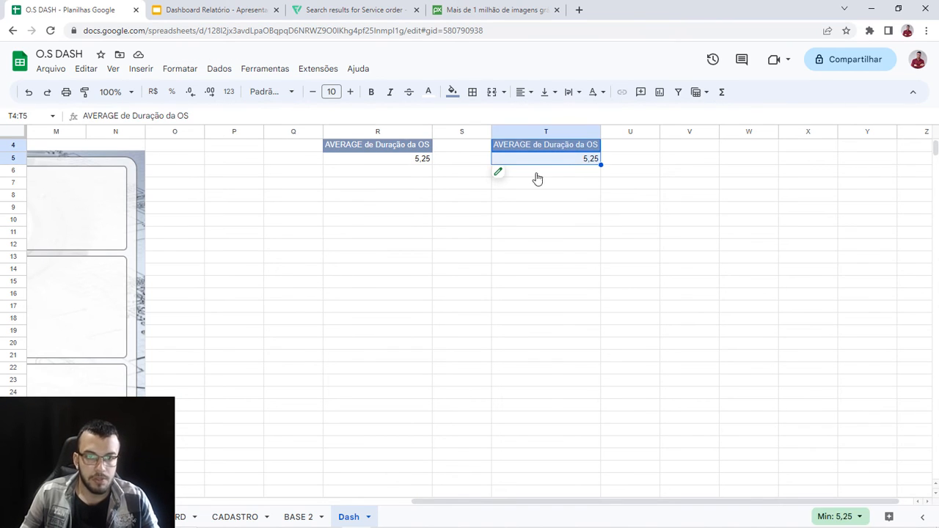
left_click(519, 176)
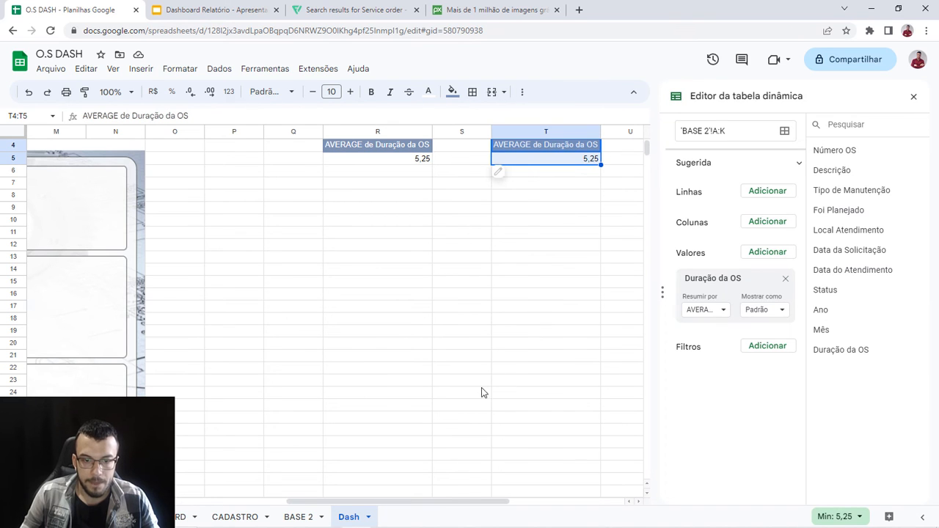
Step: Replace Duração da OS in the copied pivot table at T4 with the Número OS field, summarized by COUNT
mouse_move(410, 506)
left_mouse_down()
mouse_move(419, 507)
mouse_move(220, 503)
mouse_move(433, 506)
mouse_move(345, 510)
mouse_move(394, 501)
left_mouse_up()
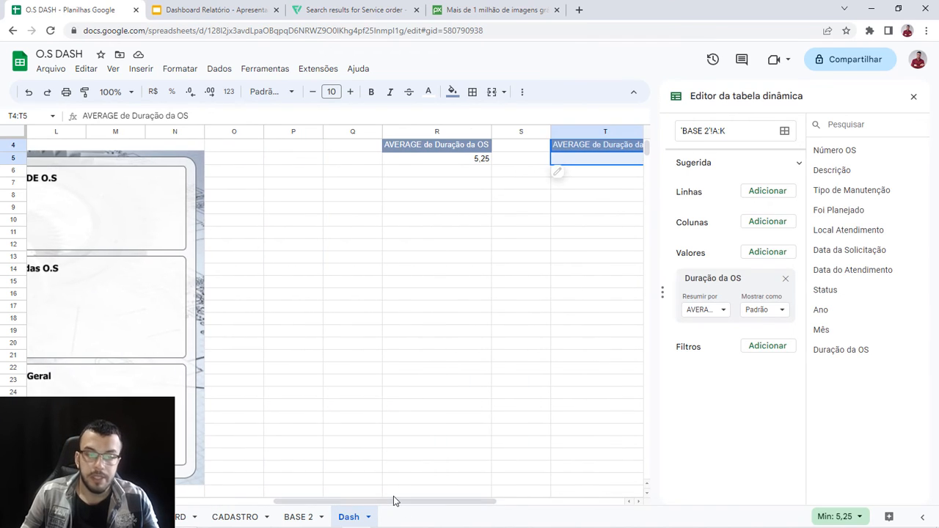
left_click(298, 516)
left_click(36, 132)
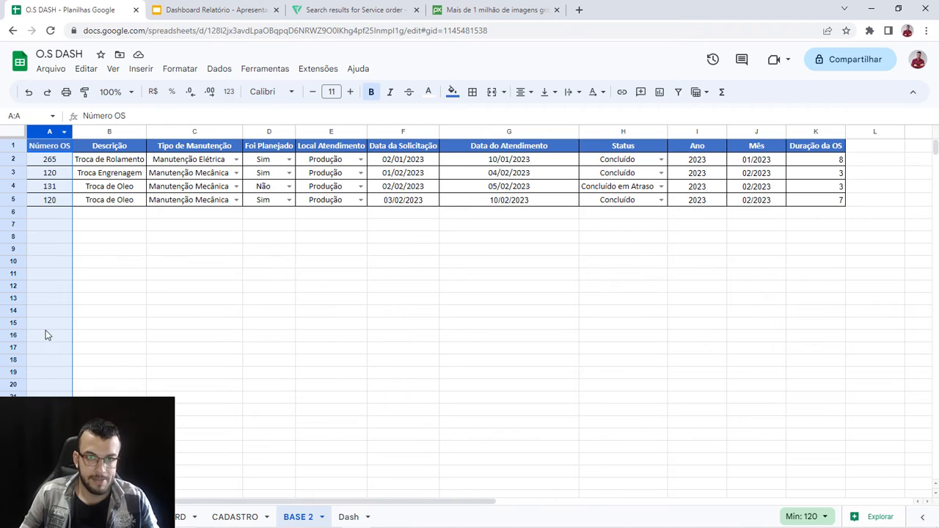
left_click(346, 516)
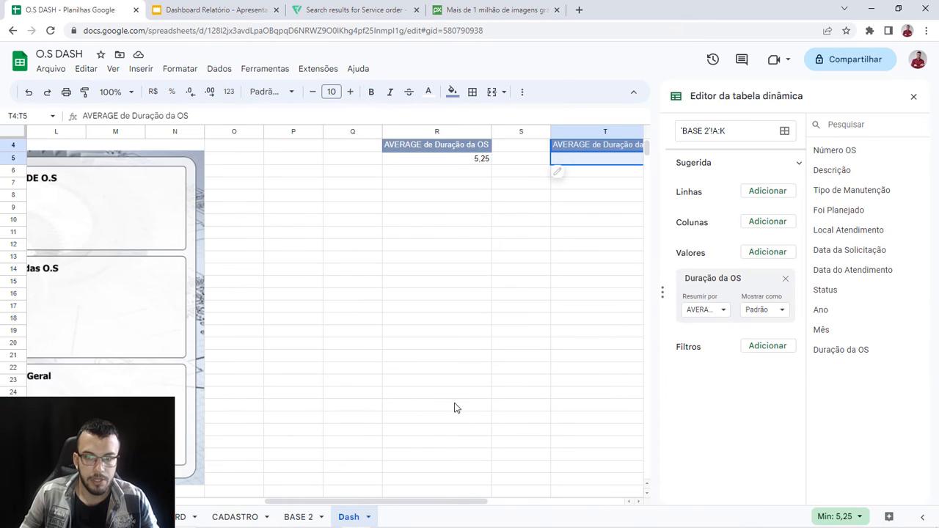
left_click_drag(413, 502, 506, 501)
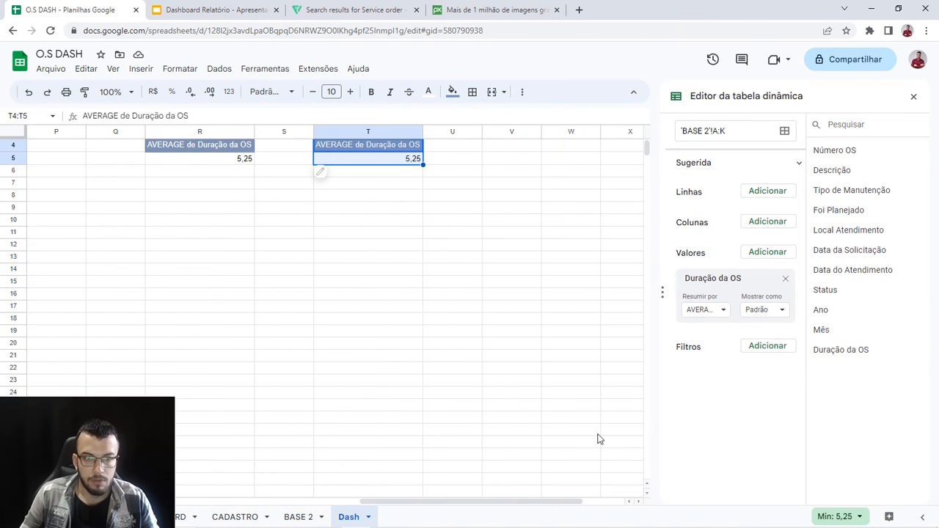
left_click(785, 281)
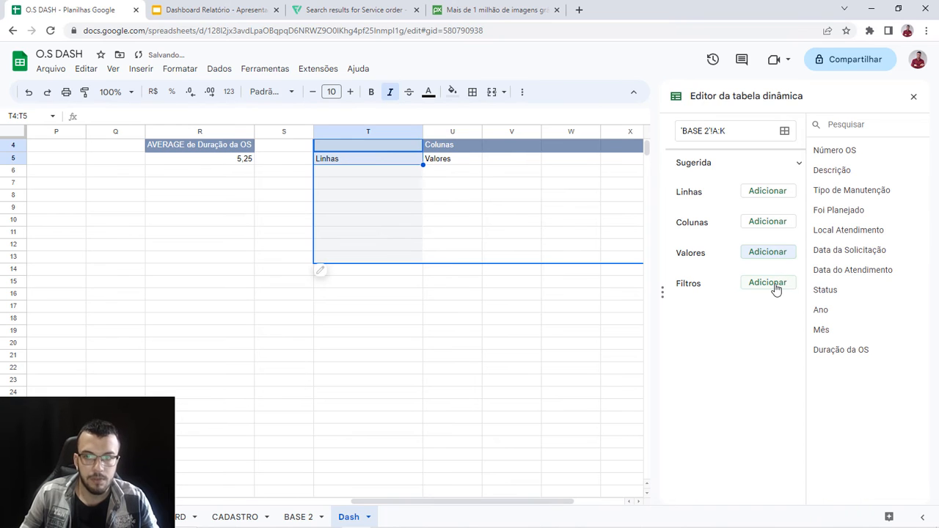
left_click(766, 253)
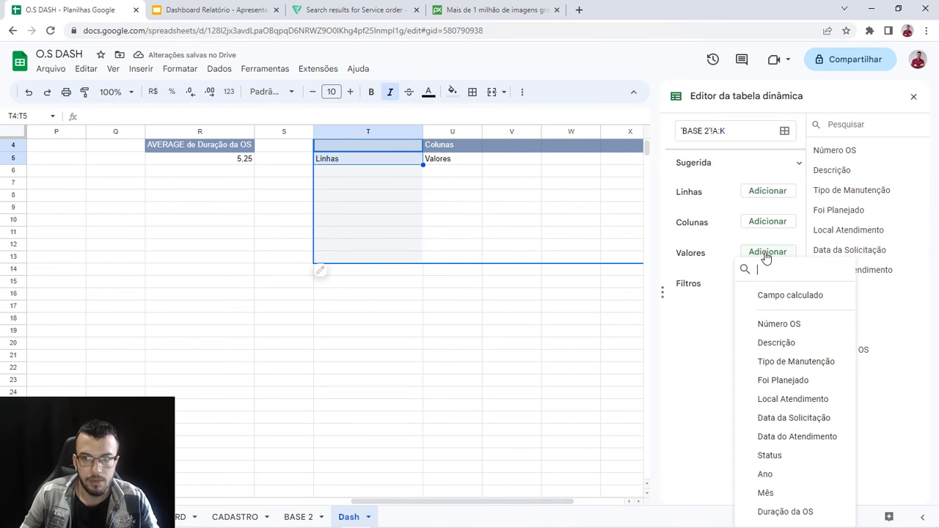
left_click(779, 325)
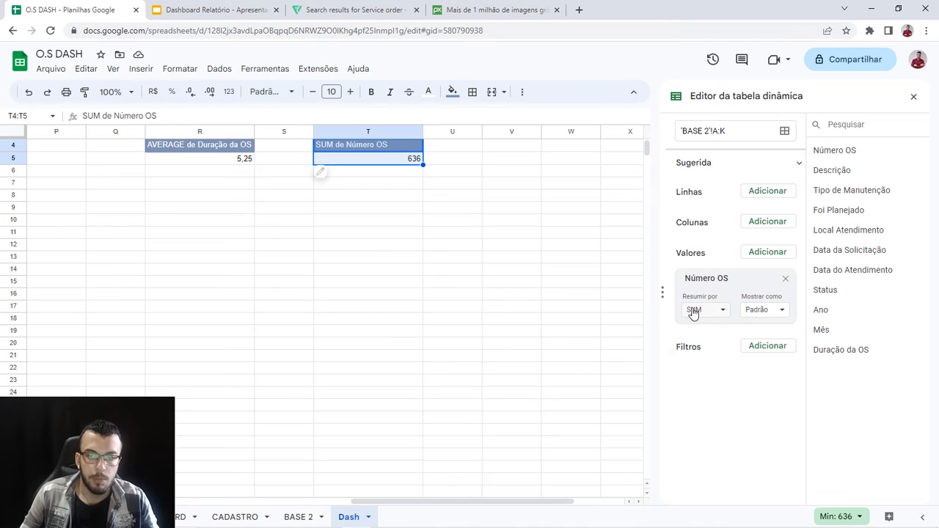
left_click(721, 313)
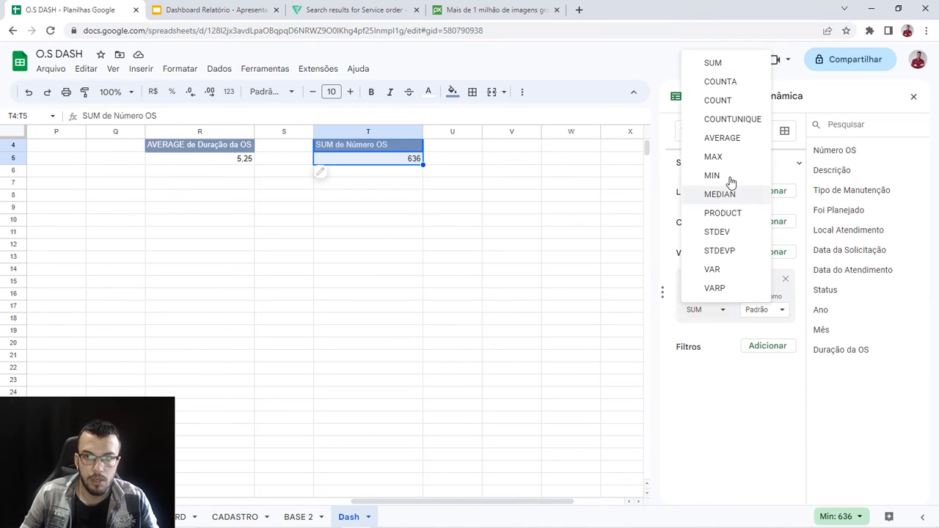
left_click(729, 102)
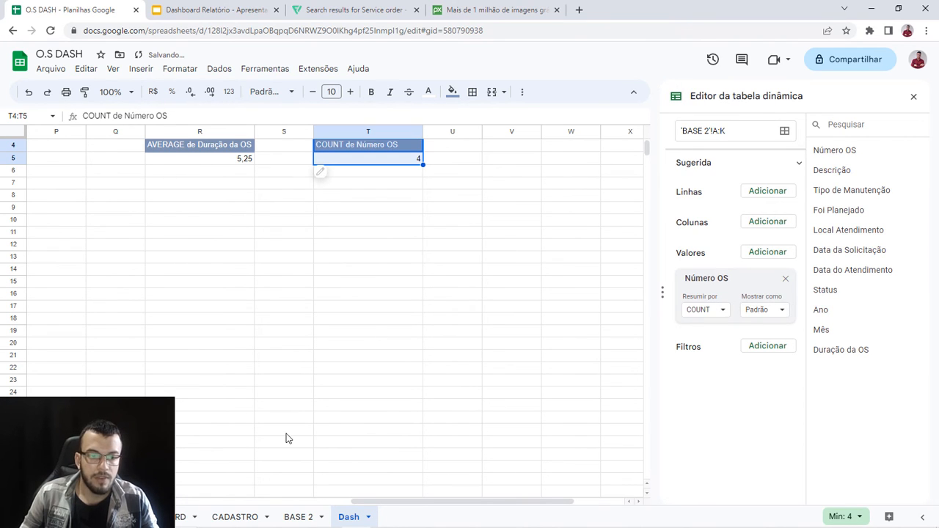
Step: Compare the Número OS entries on BASE 2 with the count in the pivot table at T4 on Dash
left_click(298, 514)
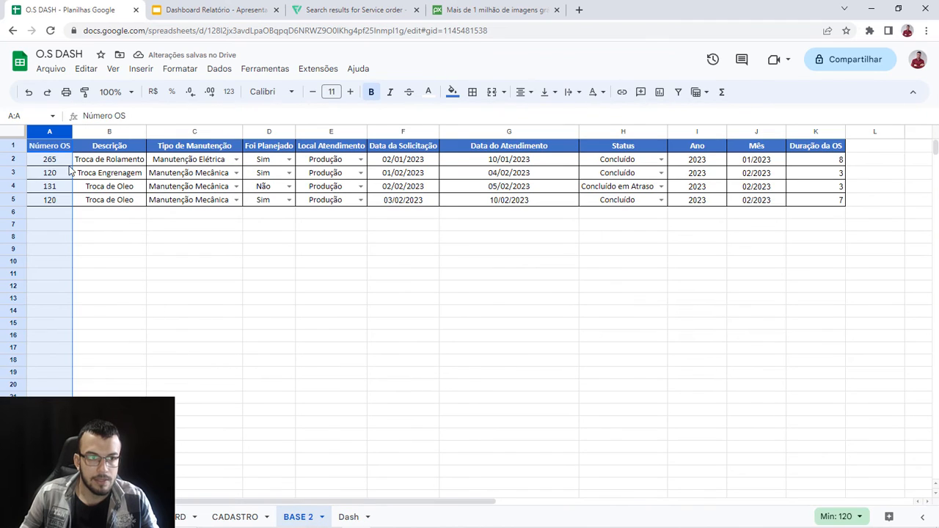
left_click(59, 159)
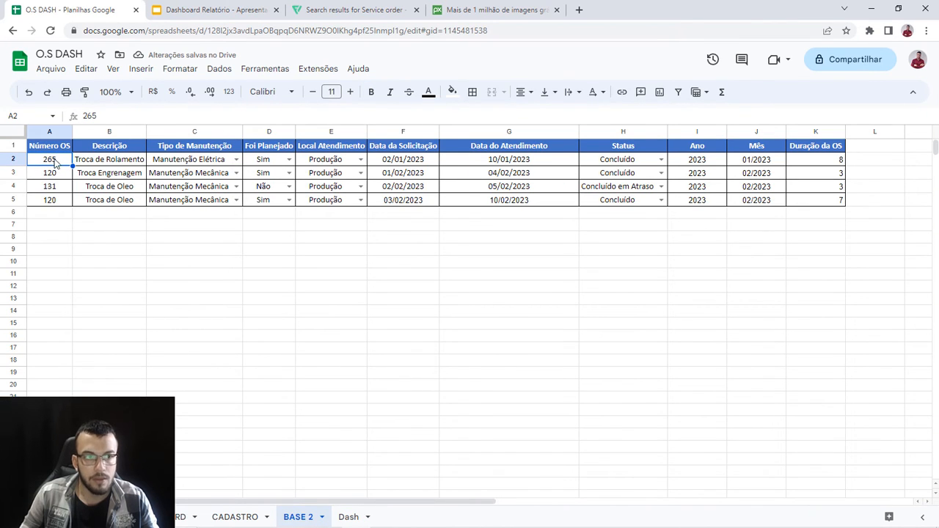
key("Down")
key("Down")
key("Down")
left_click(61, 232)
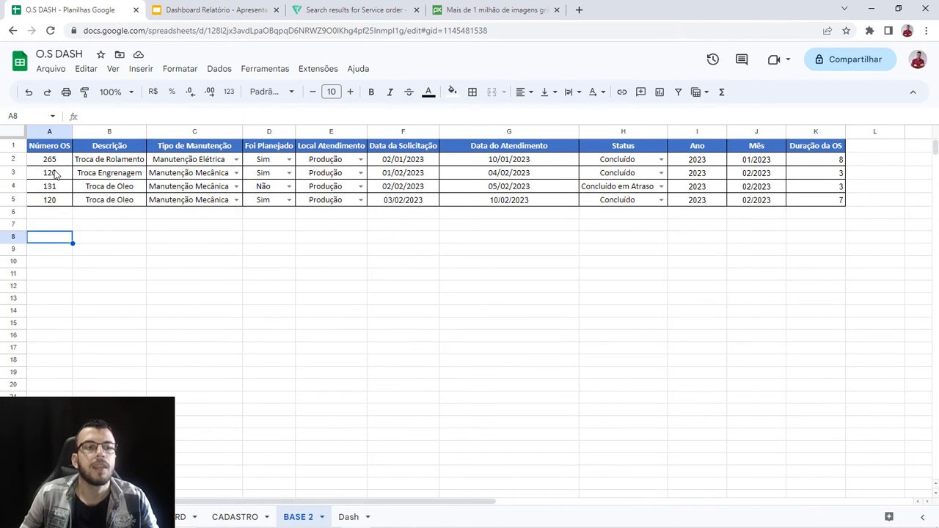
left_click_drag(62, 162, 58, 286)
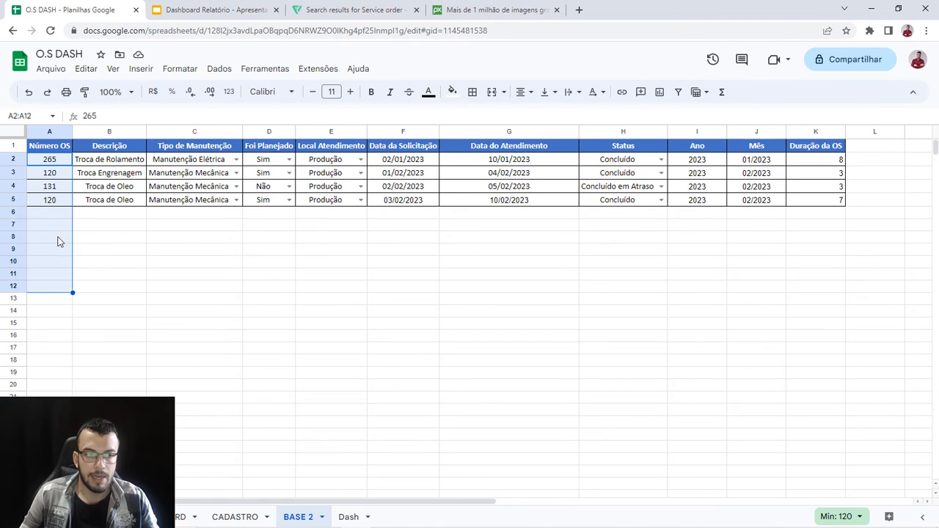
left_click(62, 203)
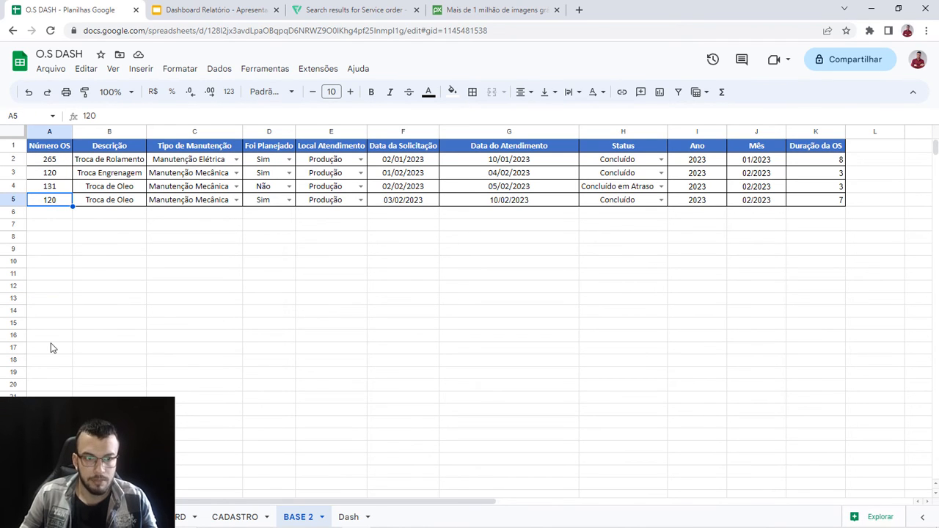
left_click(346, 518)
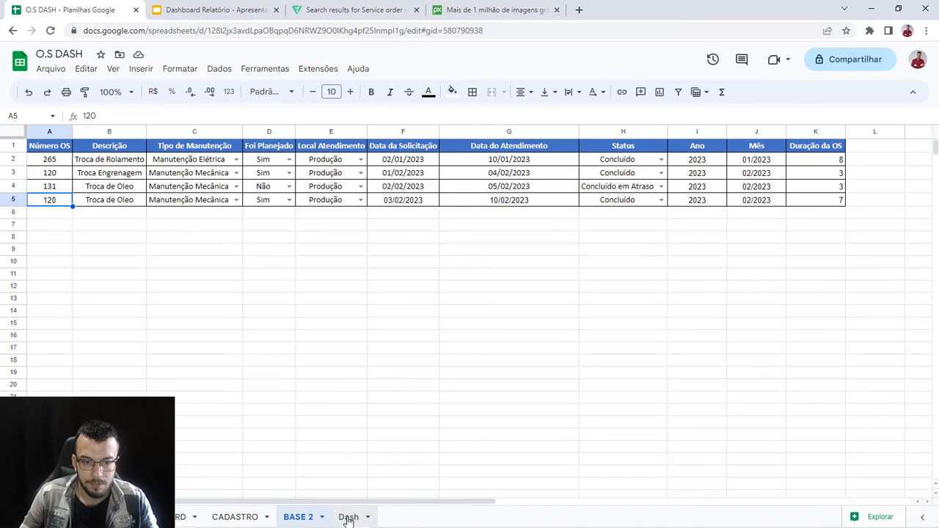
left_click(455, 321)
left_click_drag(438, 499, 484, 486)
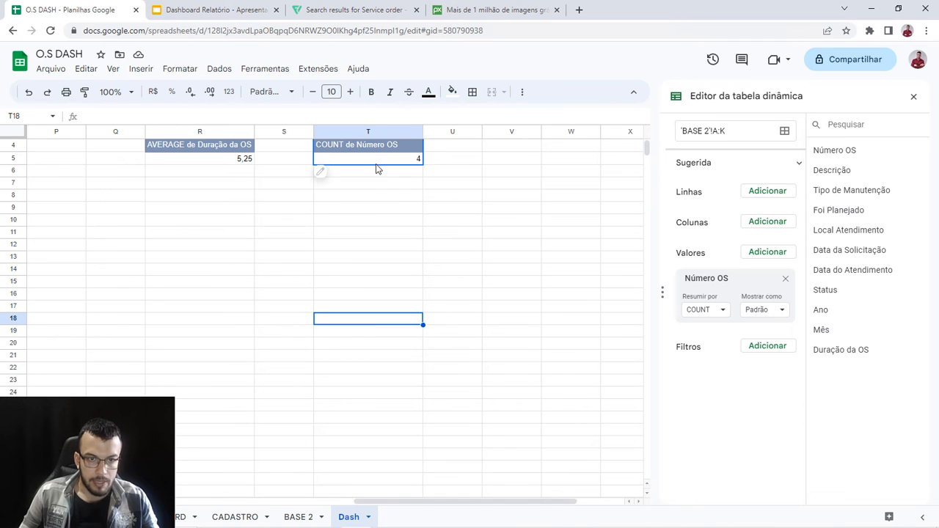
left_click(359, 271)
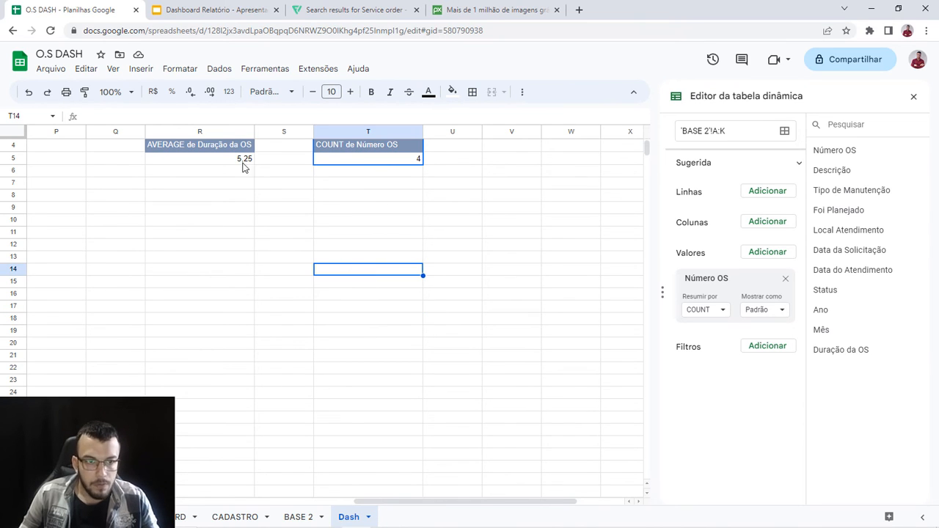
Step: Insert a chart based on the average Duração da OS pivot table in R4:R5
left_click(208, 159)
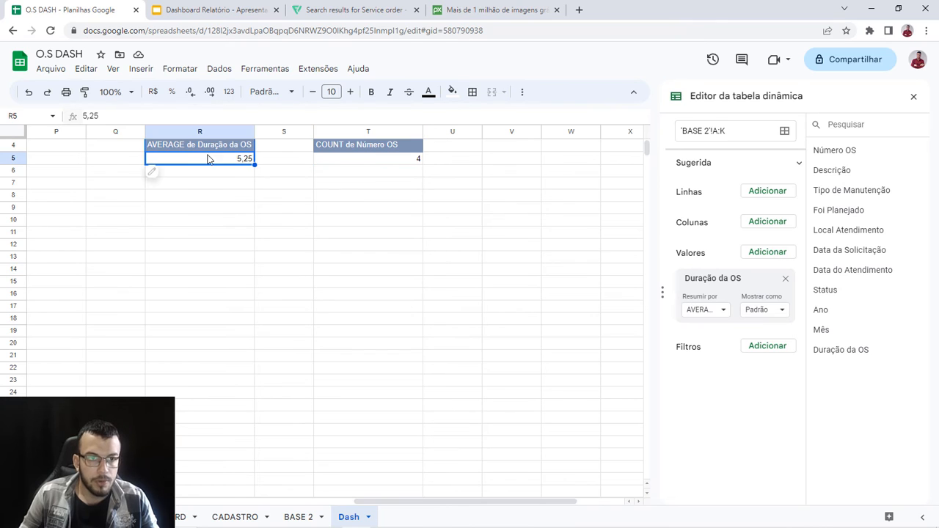
left_click(141, 69)
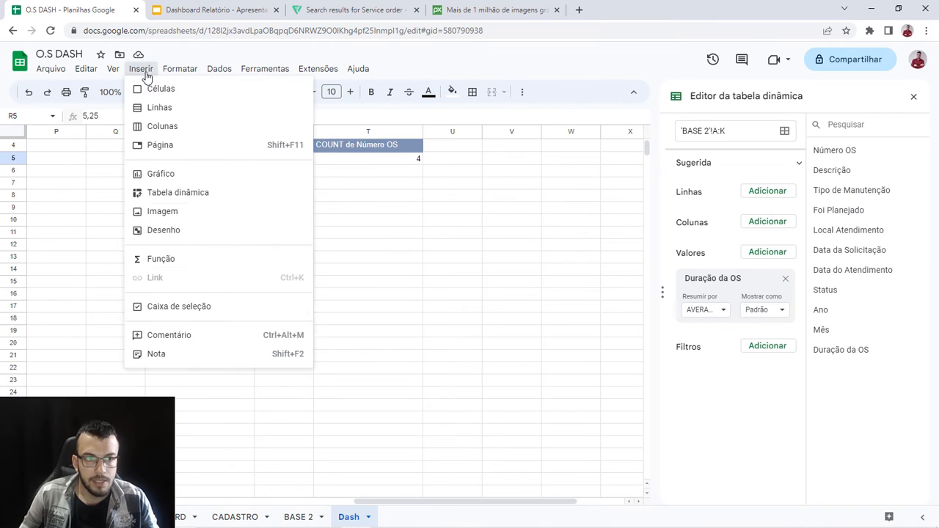
left_click(169, 180)
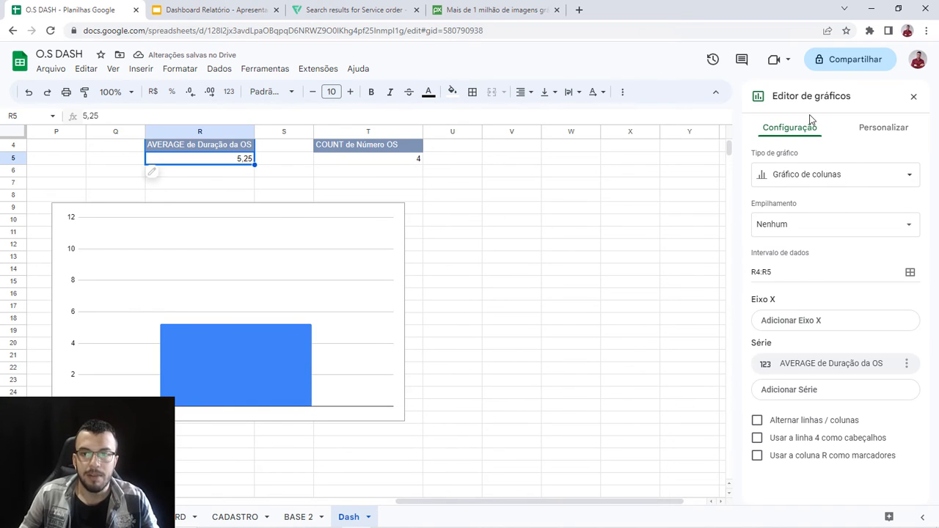
Step: Change the average duration chart's type to Gráfico de visão geral and reposition it below the pivot tables
left_click(910, 174)
scroll(864, 312, "down", 5)
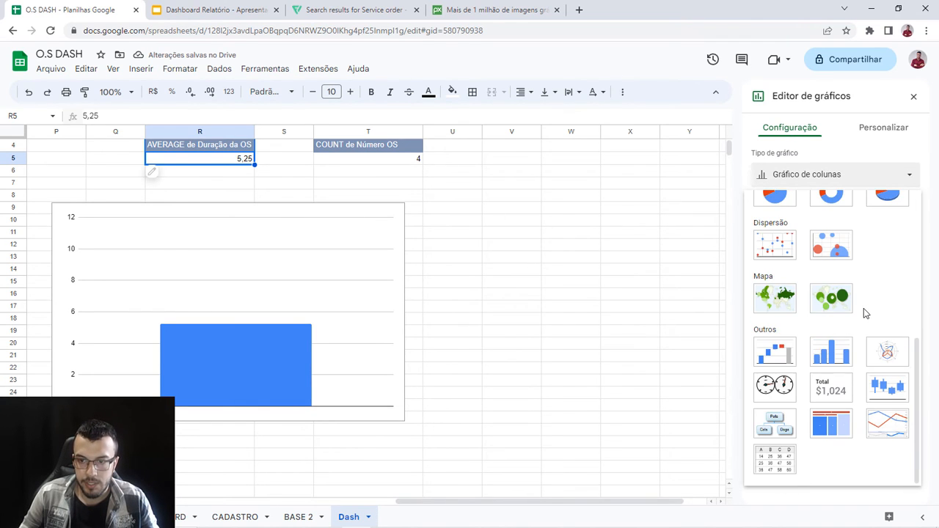
left_click(831, 389)
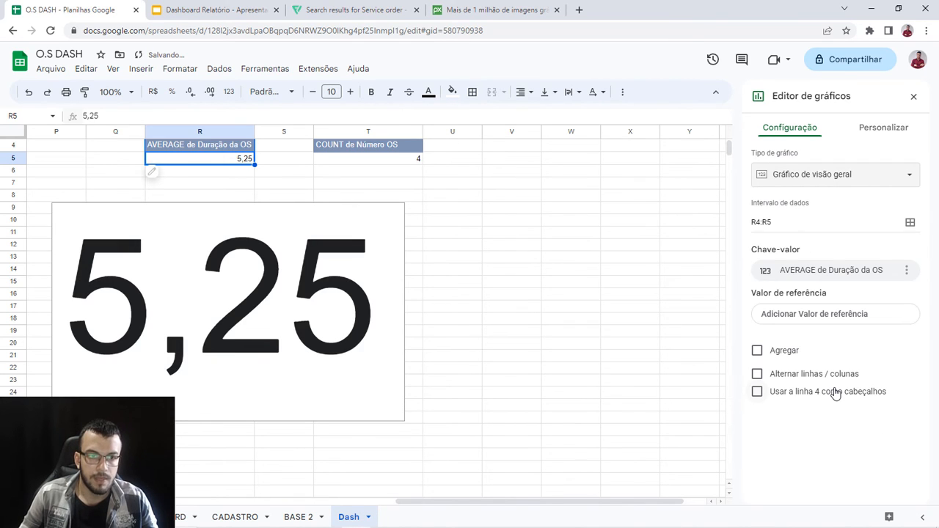
left_click(335, 286)
left_click_drag(297, 276, 342, 287)
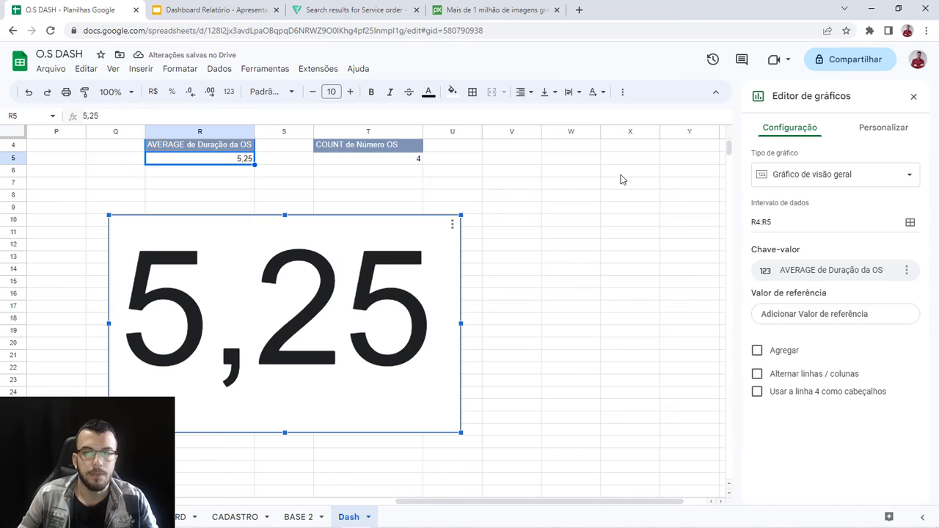
Step: Set the scorecard chart's data range to the single cell R5
left_click(768, 223)
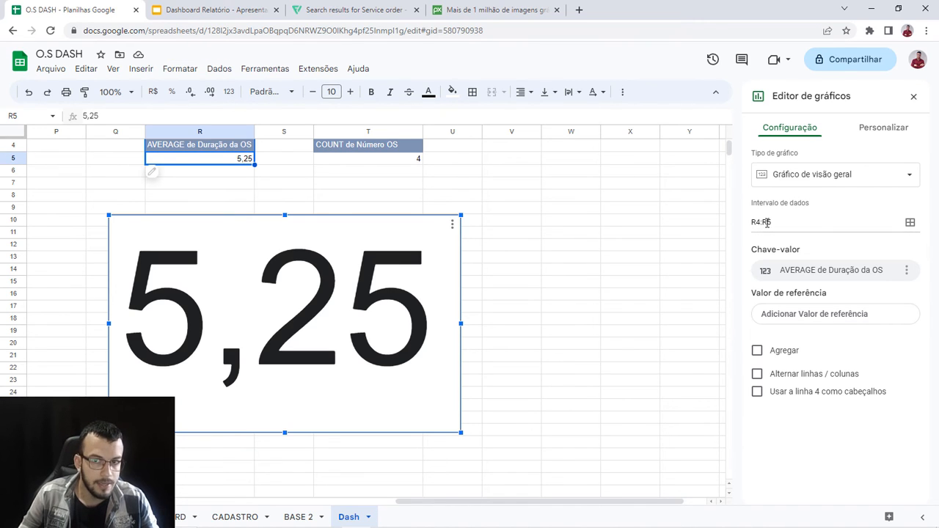
left_click_drag(770, 223, 748, 227)
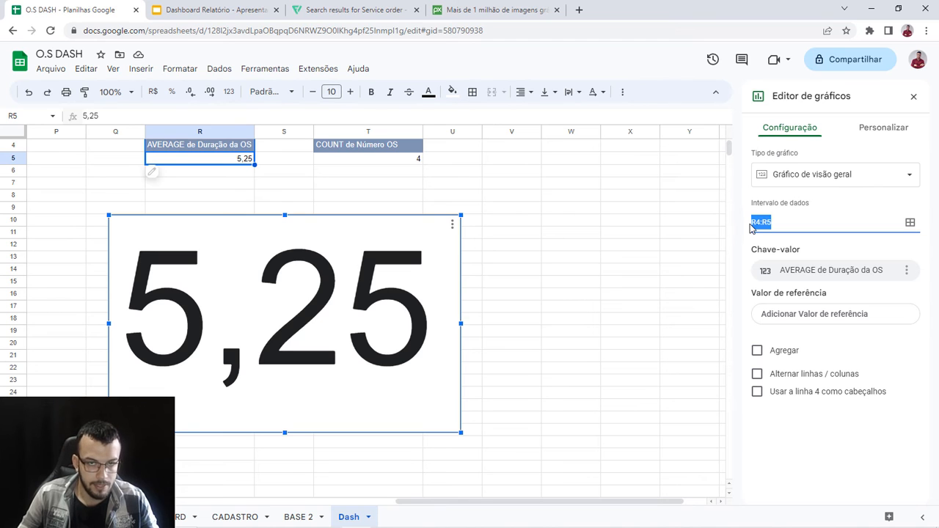
key("BackSpace")
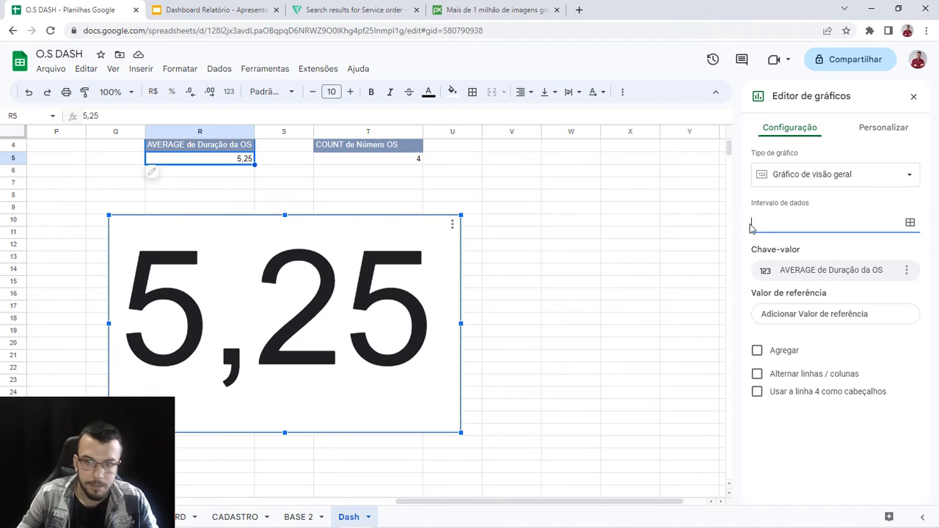
left_click(910, 223)
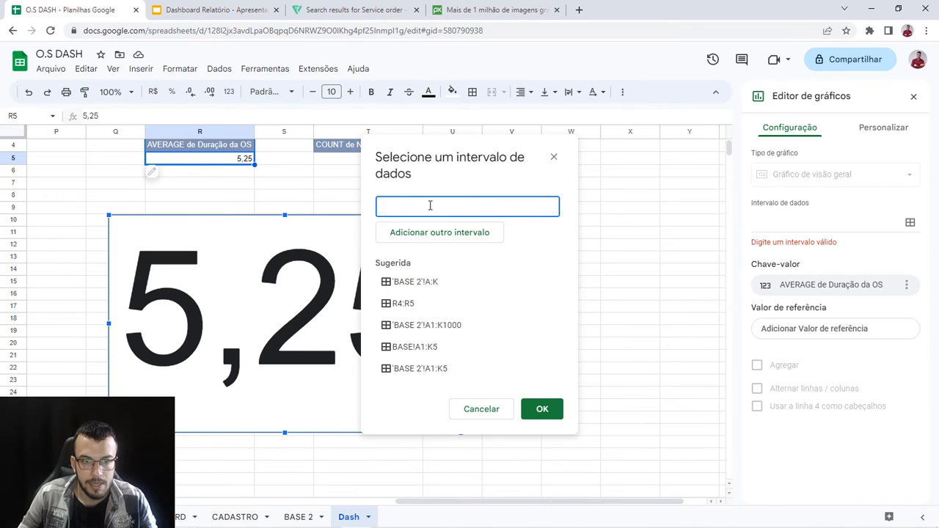
left_click(241, 161)
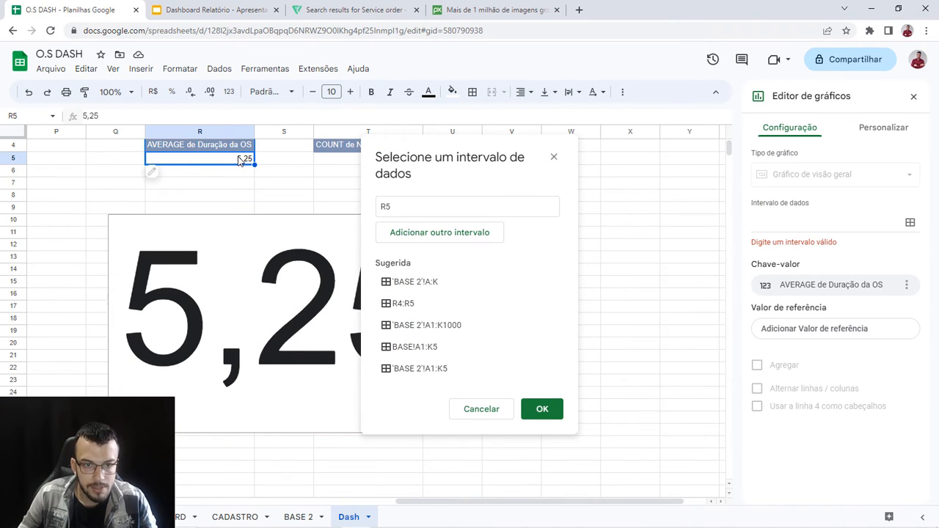
left_click(540, 409)
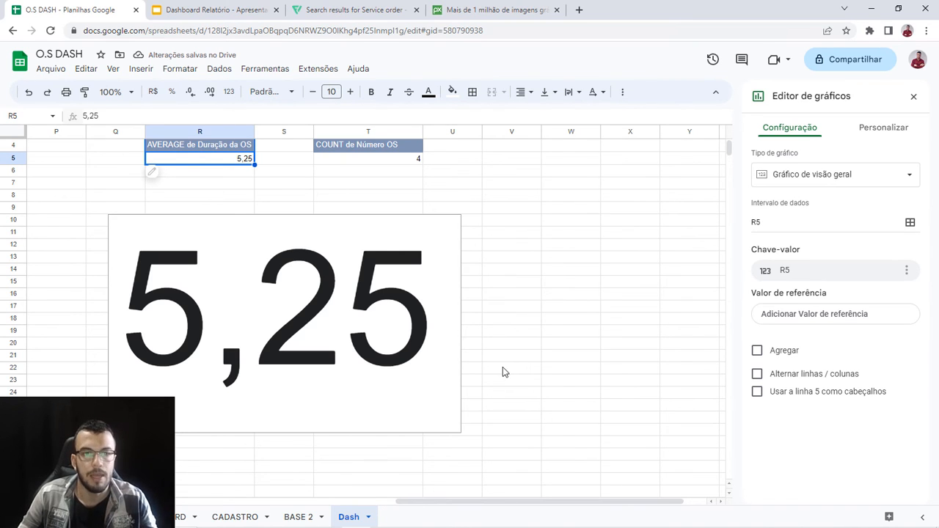
Step: Shrink the scorecard chart and set both its background colour and border colour to Nenhuma
left_click(459, 404)
left_click_drag(461, 432, 264, 370)
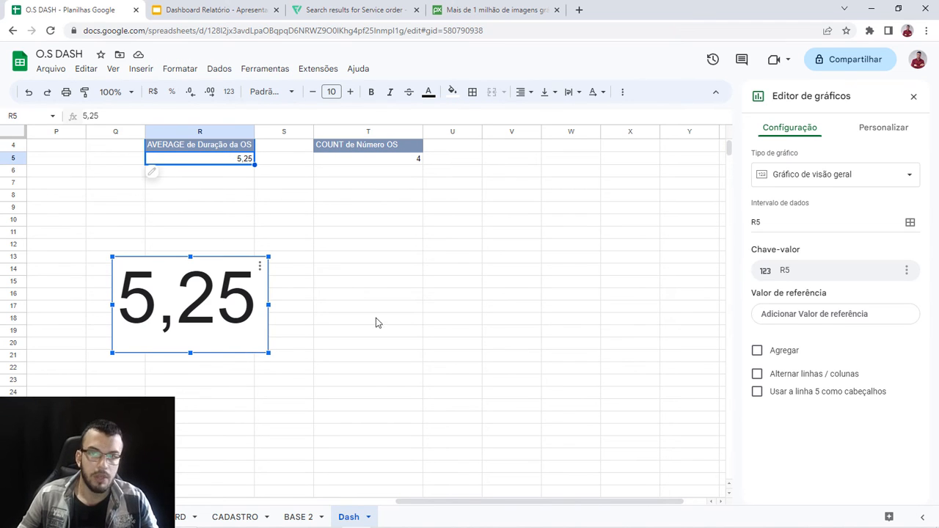
left_click(893, 130)
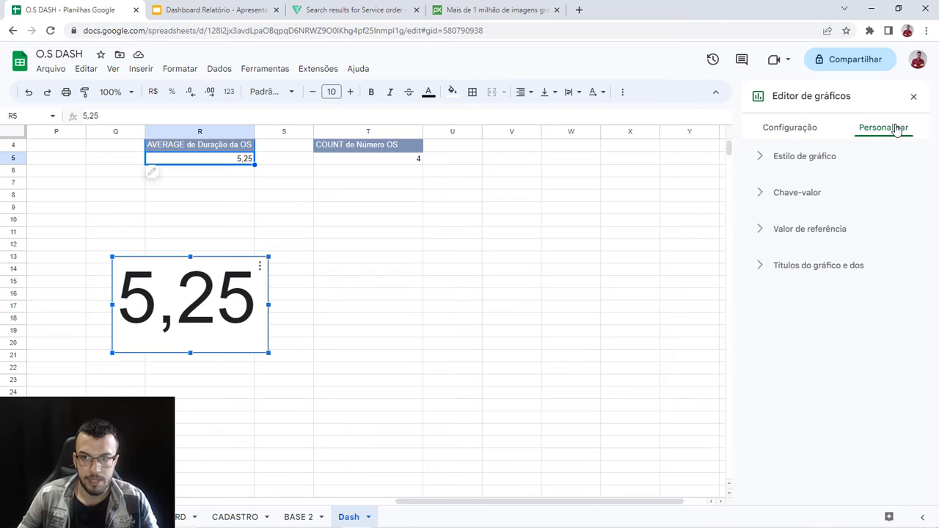
left_click(819, 158)
left_click(781, 204)
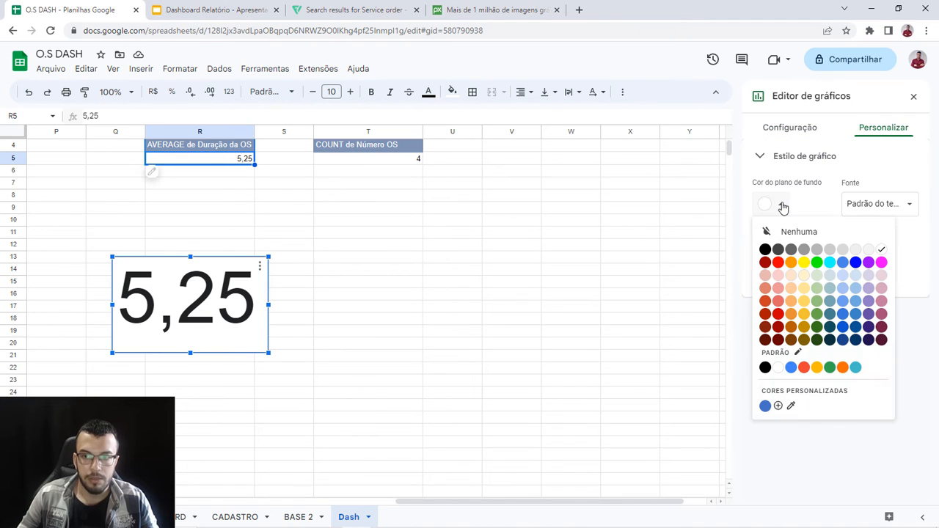
left_click(786, 231)
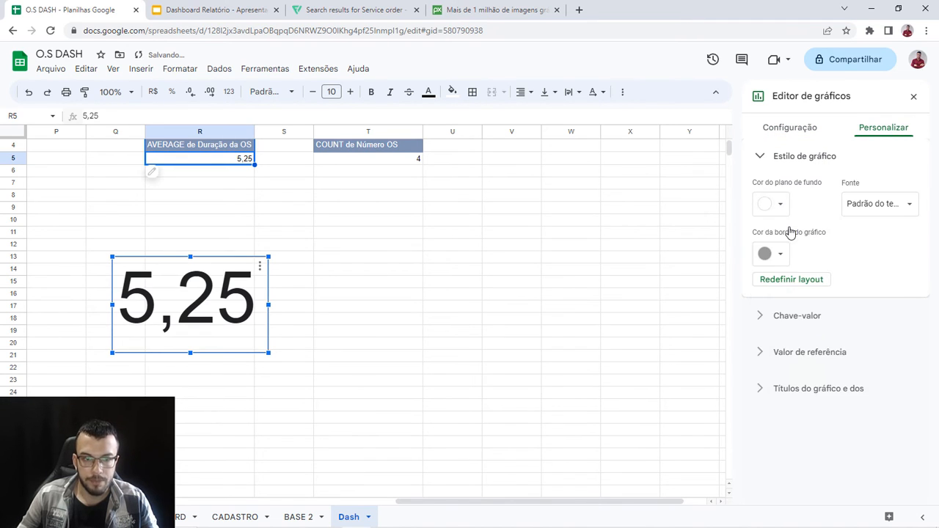
left_click(783, 254)
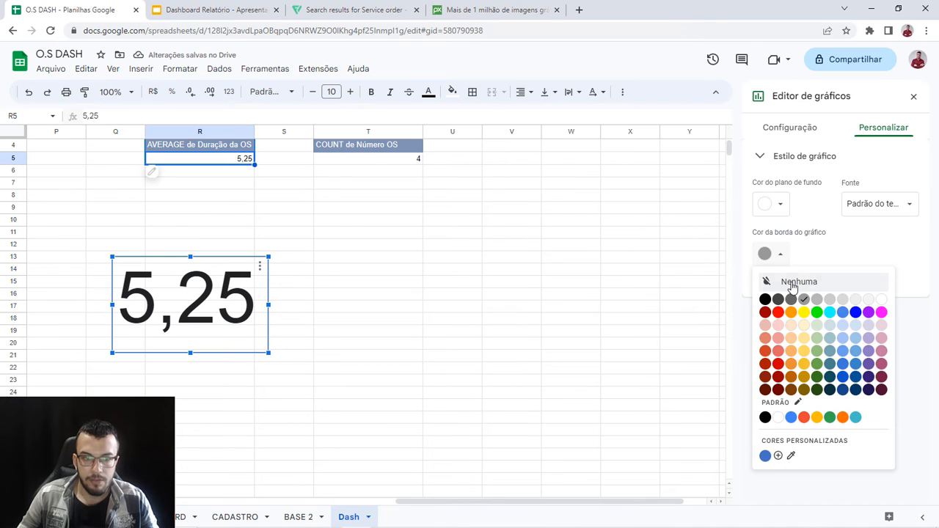
left_click(791, 282)
Step: Move the scorecard chart onto the TEMPO MÉDIO EM DIAS panel of the background image
left_click_drag(266, 341, 277, 403)
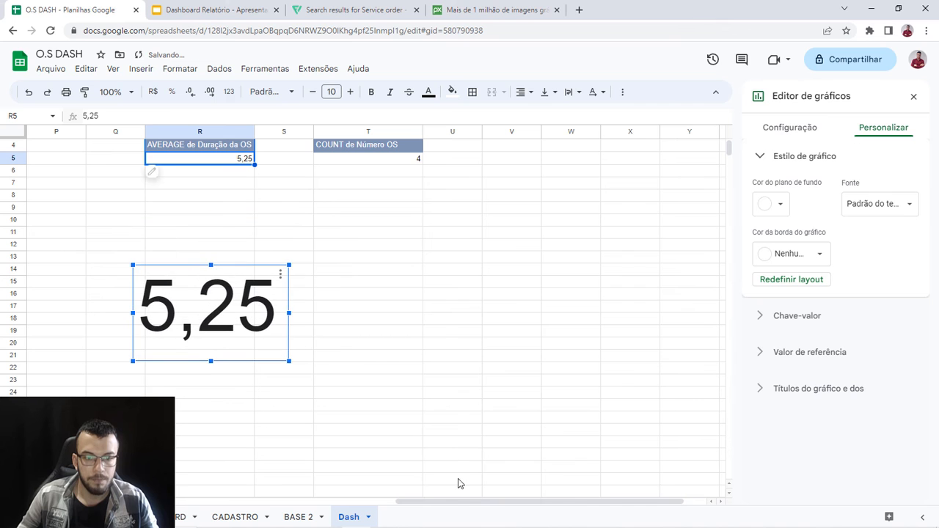
left_click_drag(454, 503, 339, 503)
left_click_drag(511, 331, 294, 282)
left_click_drag(388, 501, 147, 501)
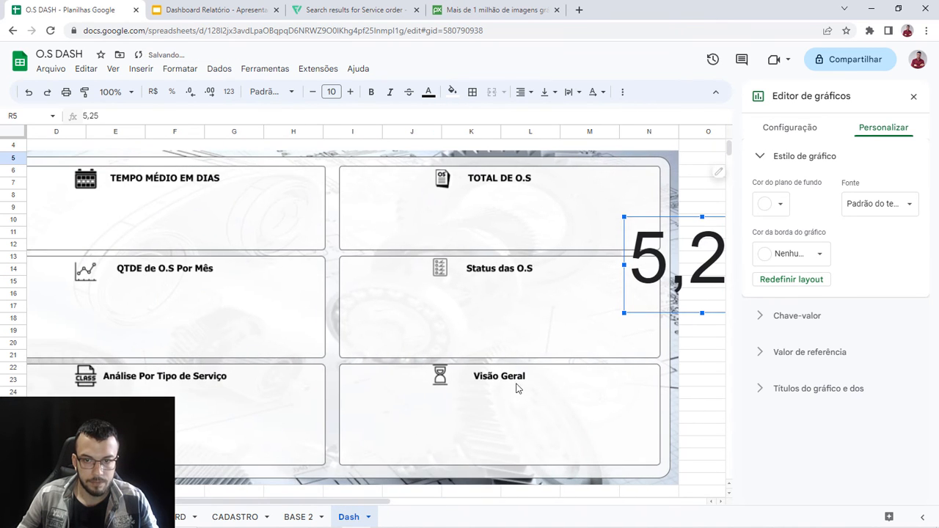
left_click_drag(669, 286, 159, 286)
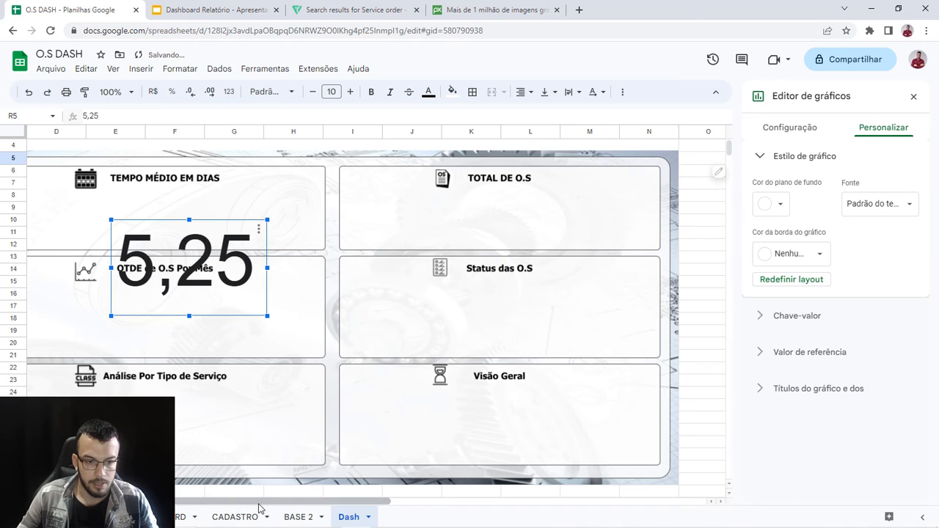
left_click_drag(264, 502, 193, 501)
left_click_drag(355, 265, 248, 236)
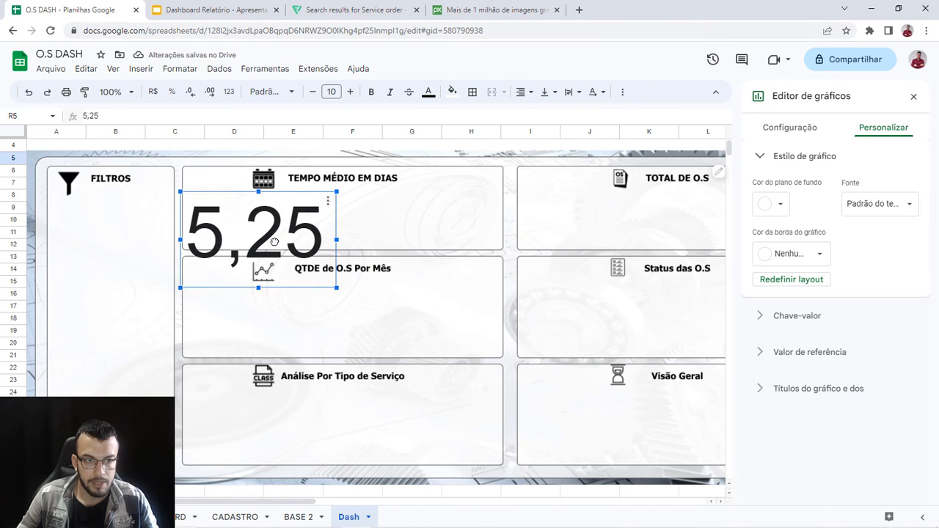
Step: Resize the scorecard to fill the TEMPO MÉDIO EM DIAS panel's width and the space beneath its title
left_click_drag(339, 239, 504, 237)
left_click_drag(343, 287, 355, 254)
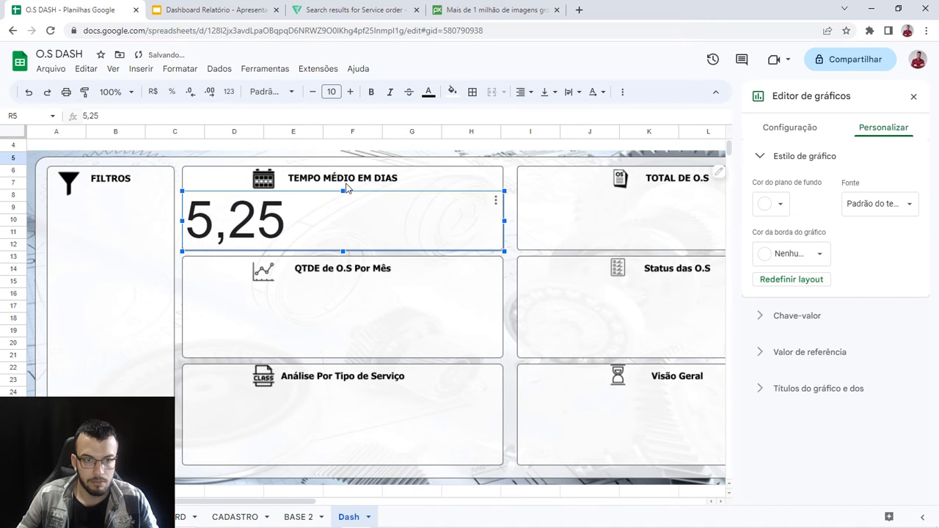
left_click_drag(343, 190, 343, 194)
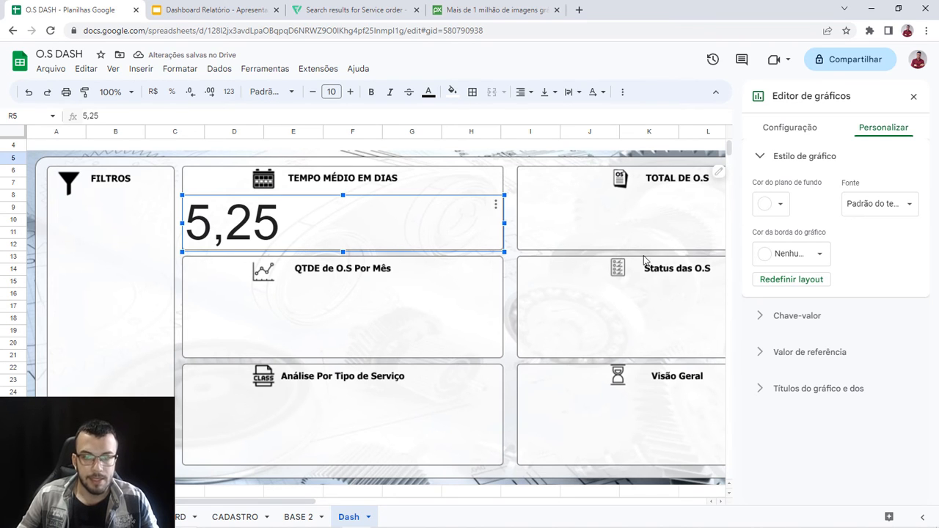
Step: Try bold and italic formatting on the scorecard's key value, and remove both
left_click(802, 315)
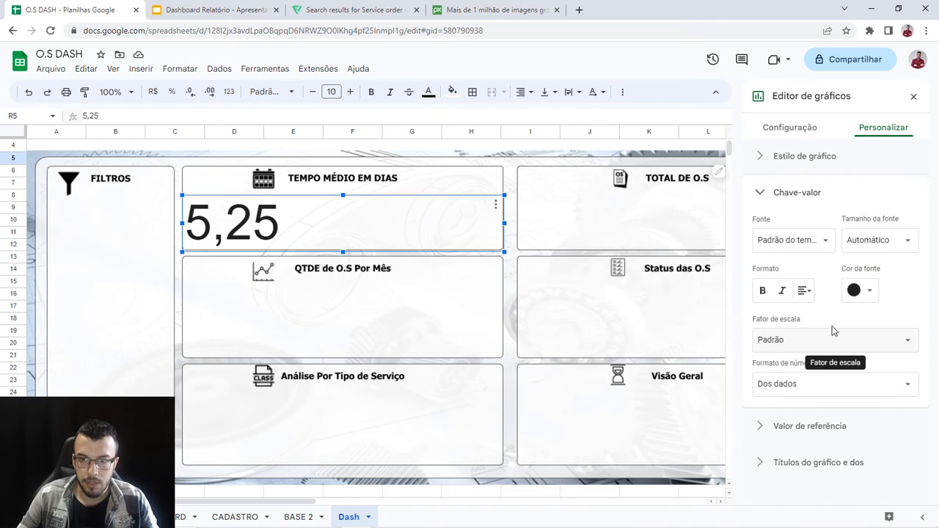
left_click(761, 293)
left_click(763, 296)
left_click(782, 295)
left_click(762, 296)
left_click(779, 297)
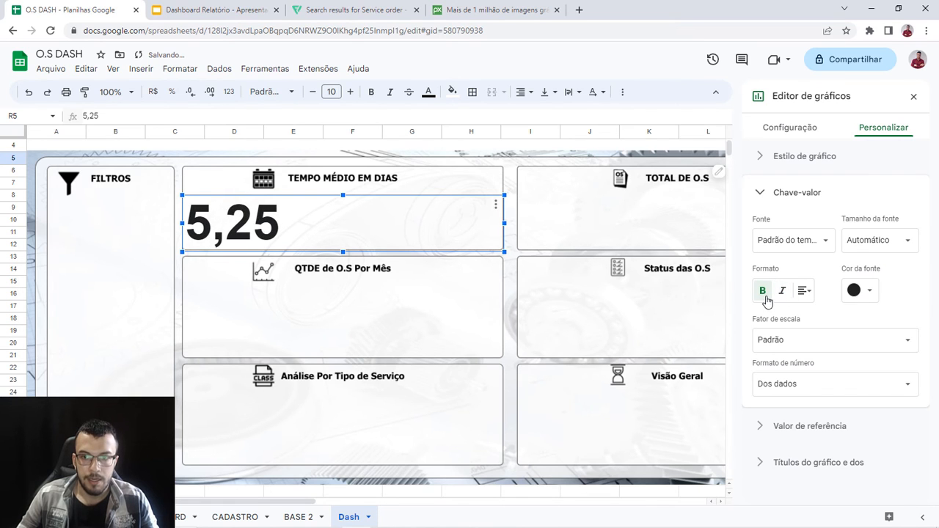
left_click(764, 296)
Step: Set the scorecard key value's font colour to black and centre its alignment
left_click(854, 290)
left_click(840, 349)
left_click(854, 292)
left_click(749, 336)
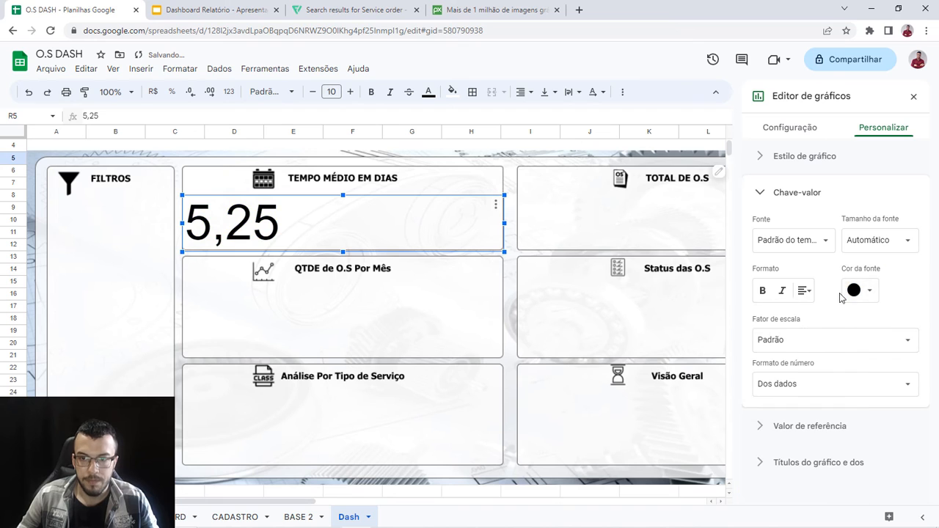
left_click(804, 291)
left_click(818, 315)
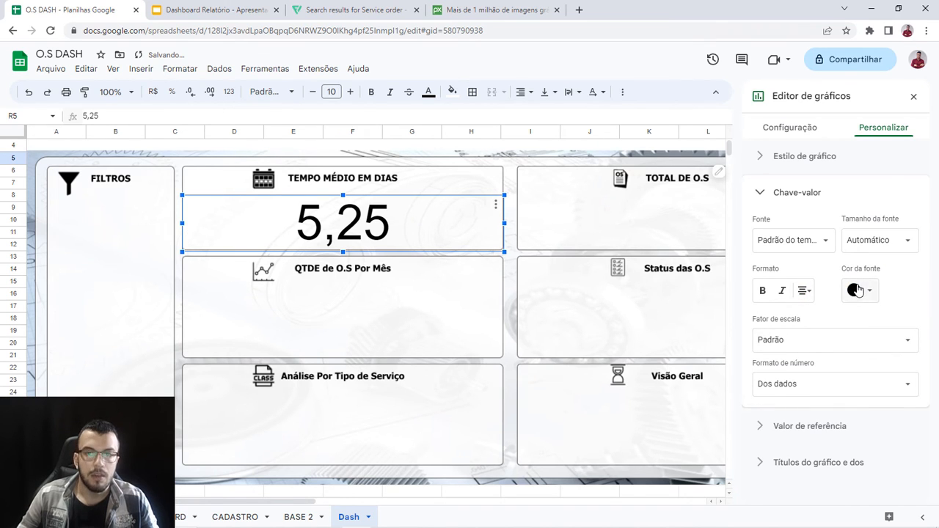
Step: Try font size 12 on the scorecard's key value, and undo it
left_click(907, 245)
left_click(871, 304)
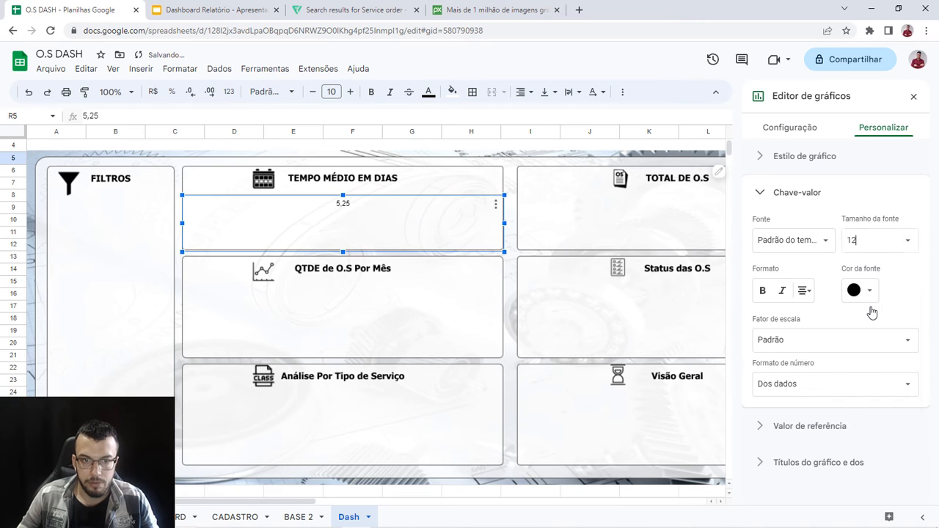
key("ctrl+z")
left_click(902, 242)
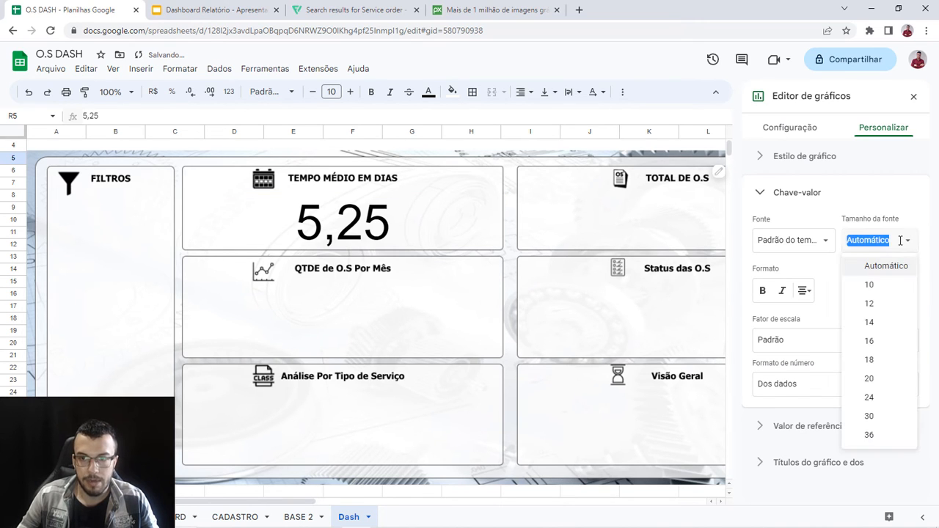
left_click(736, 251)
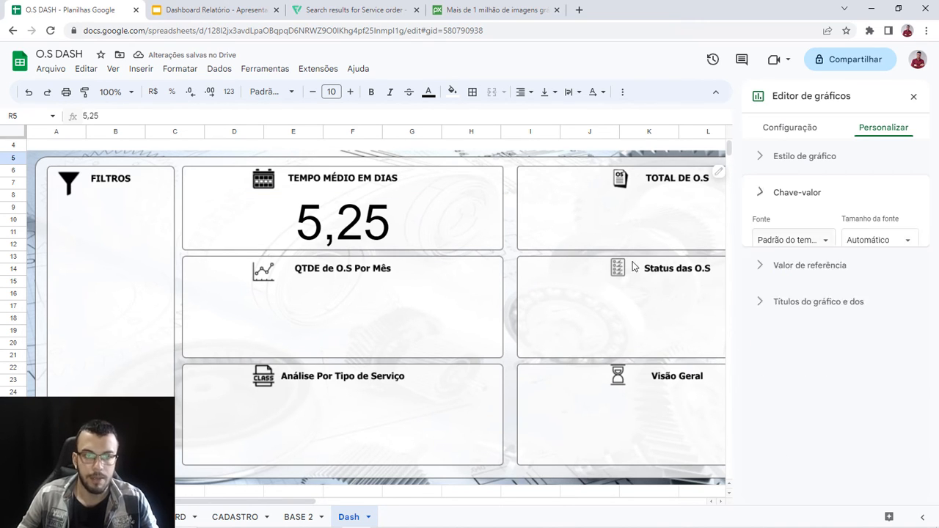
Step: Duplicate the TEMPO MÉDIO EM DIAS scorecard and place the copy beneath the title in the TOTAL DE O.S panel
left_click(358, 233)
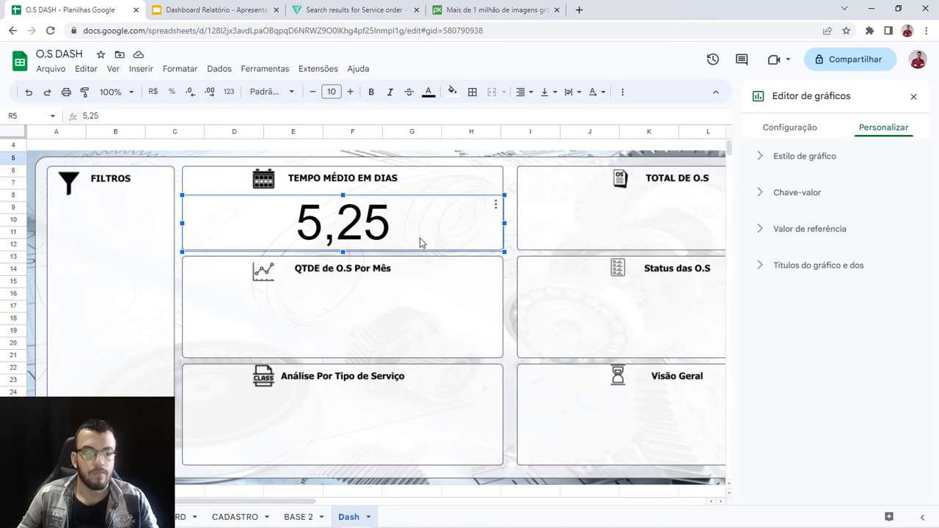
key("ctrl+c")
key("ctrl+v")
left_click_drag(444, 208, 280, 265)
left_click_drag(436, 501, 289, 494)
left_click_drag(592, 253, 204, 232)
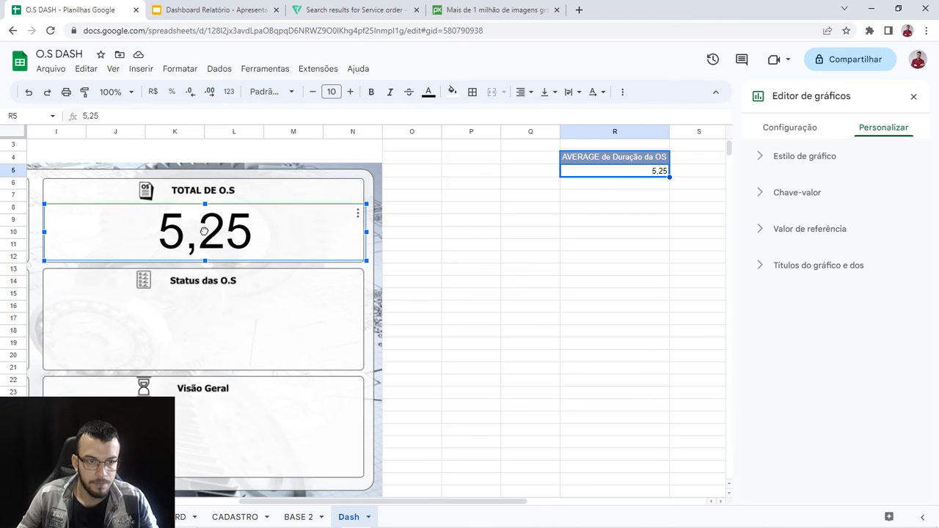
left_click_drag(384, 501, 264, 487)
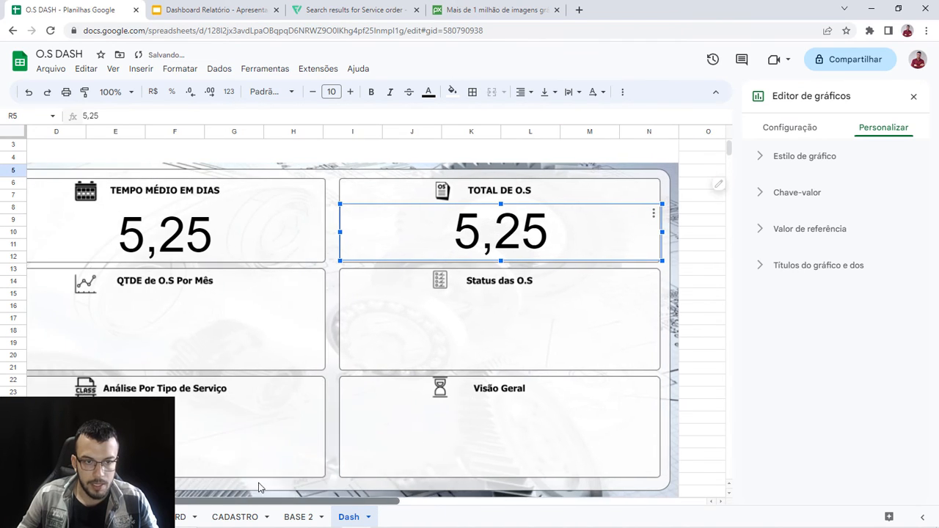
left_click_drag(571, 236, 564, 233)
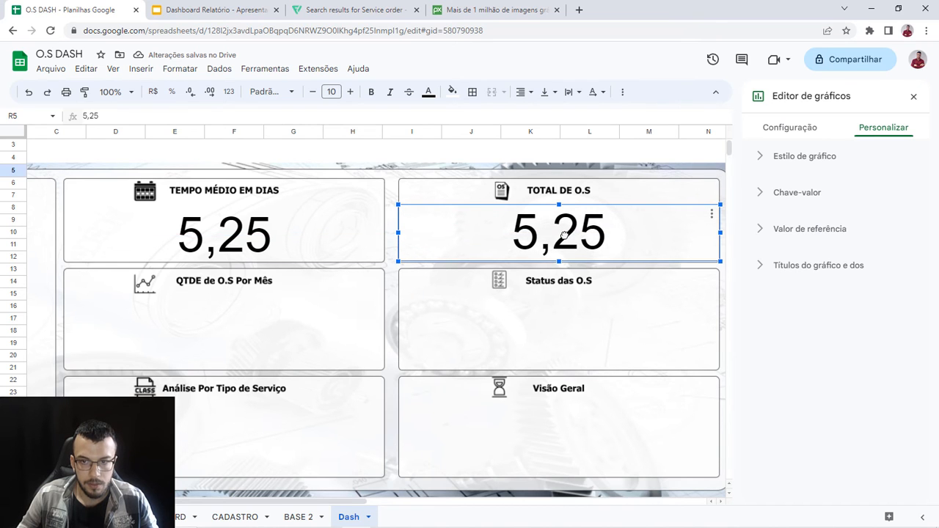
Step: Open the copied scorecard in the TOTAL DE O.S panel for chart editing
left_click(913, 96)
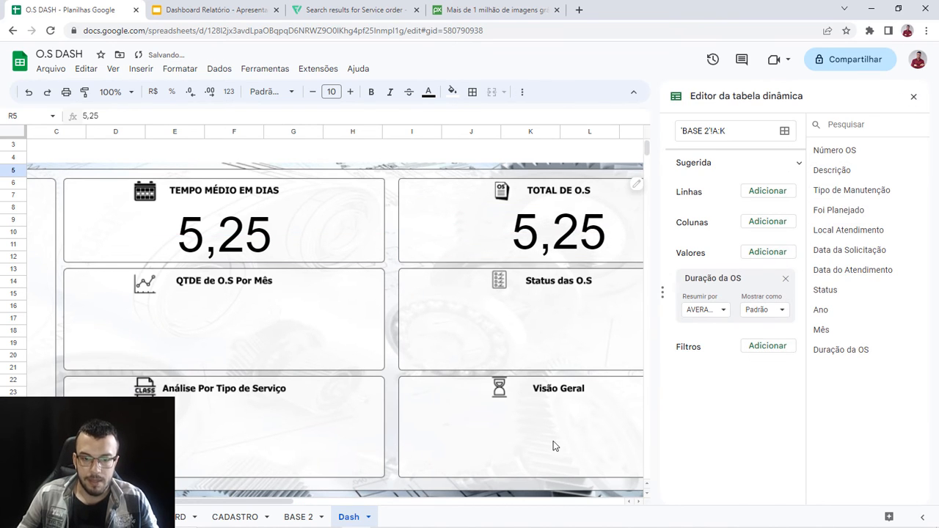
scroll(388, 463, "right", 3)
left_click(617, 243)
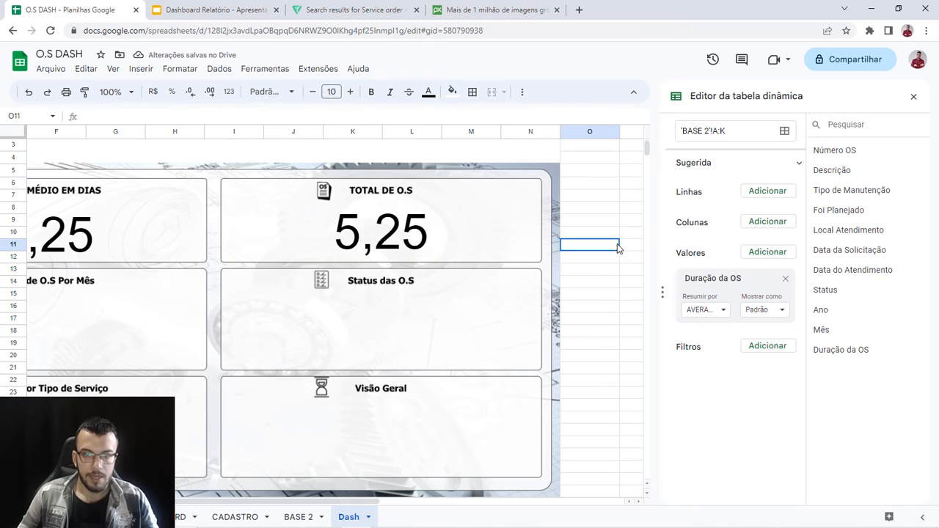
left_click(402, 234)
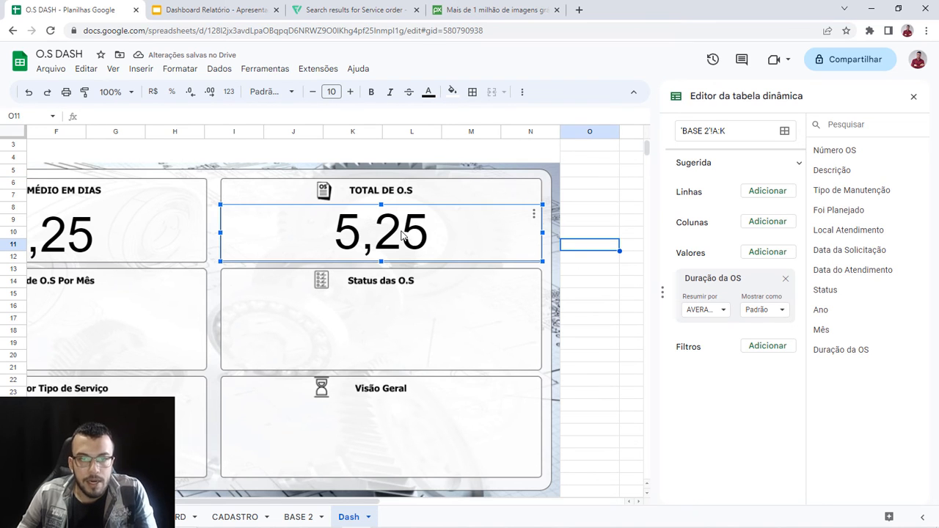
left_click(533, 214)
left_click(551, 233)
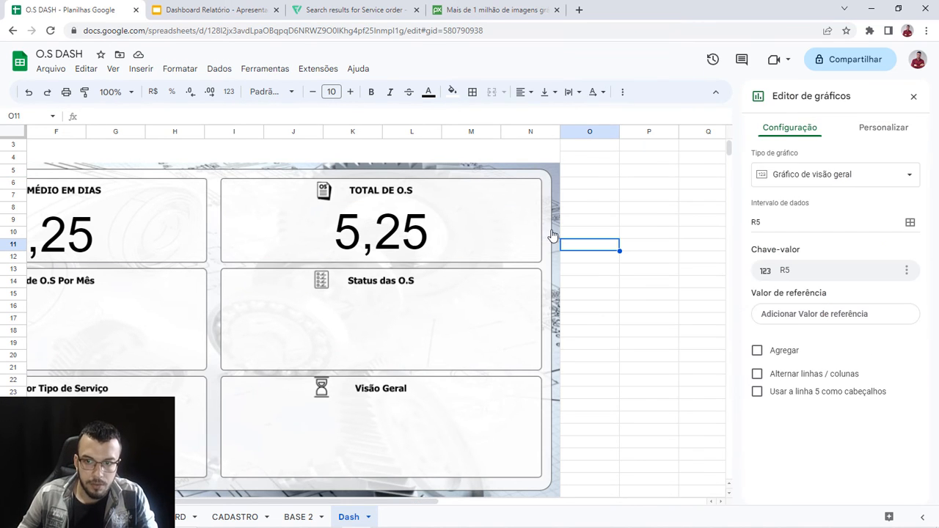
Step: Locate the COUNT de Número OS pivot table and clear the TOTAL DE O.S scorecard's data range
left_click_drag(357, 504, 435, 509)
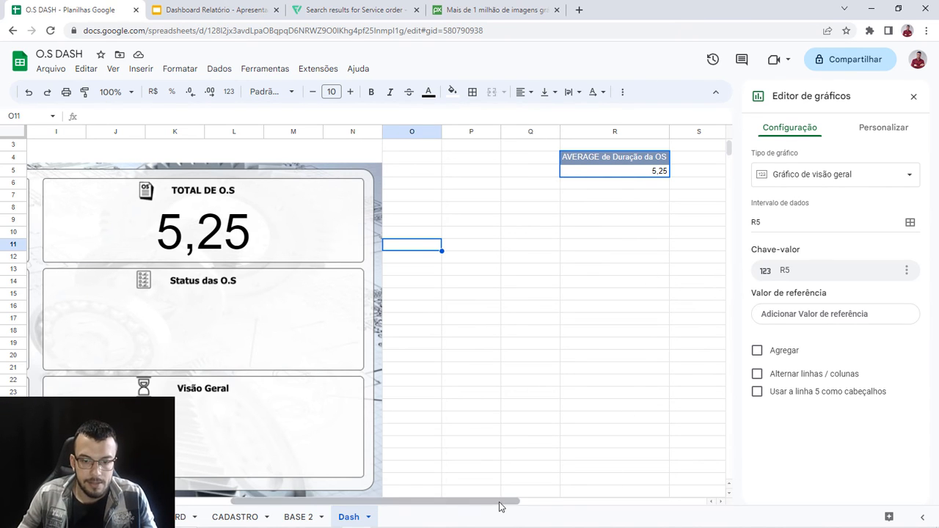
left_click_drag(509, 505, 647, 506)
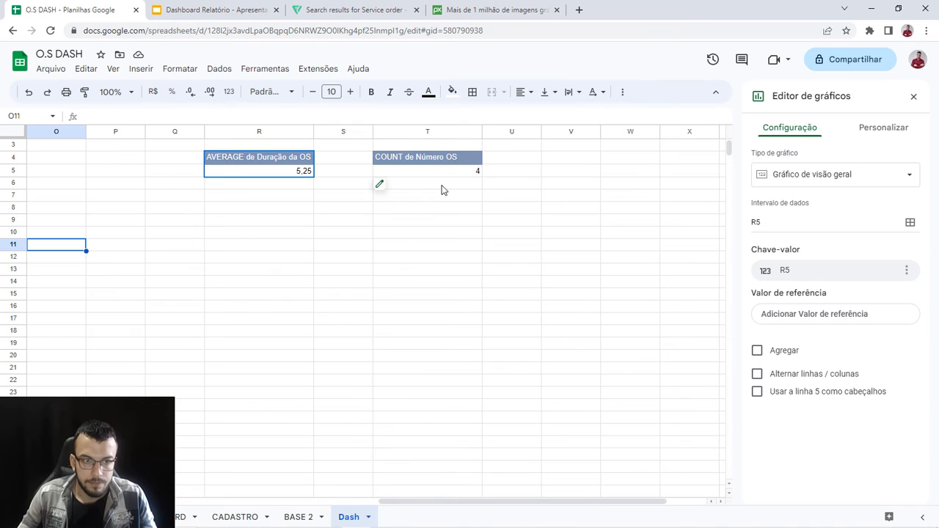
left_click_drag(477, 502, 445, 505)
left_click(768, 222)
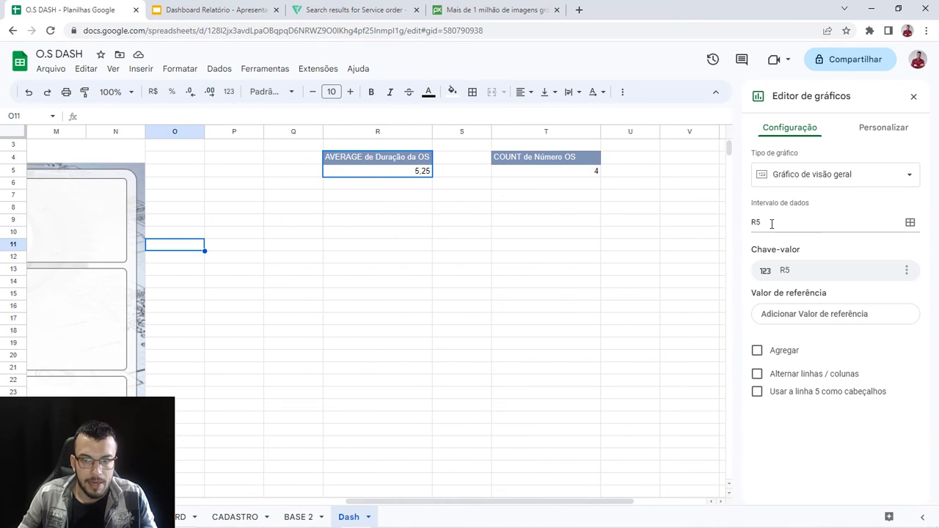
key("BackSpace")
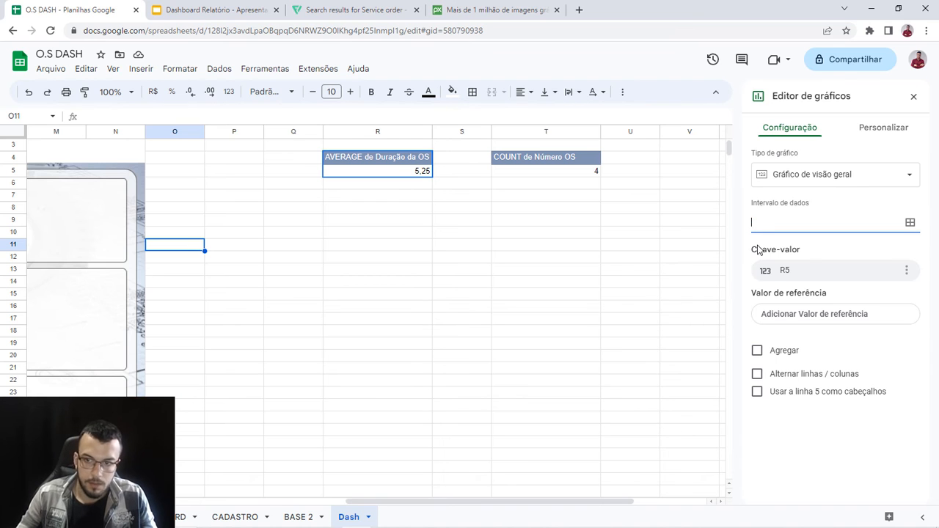
Step: Set the second overview chart's data range to T5, the COUNT de Número OS value, so it serves the TOTAL DE O.S card
left_click(910, 223)
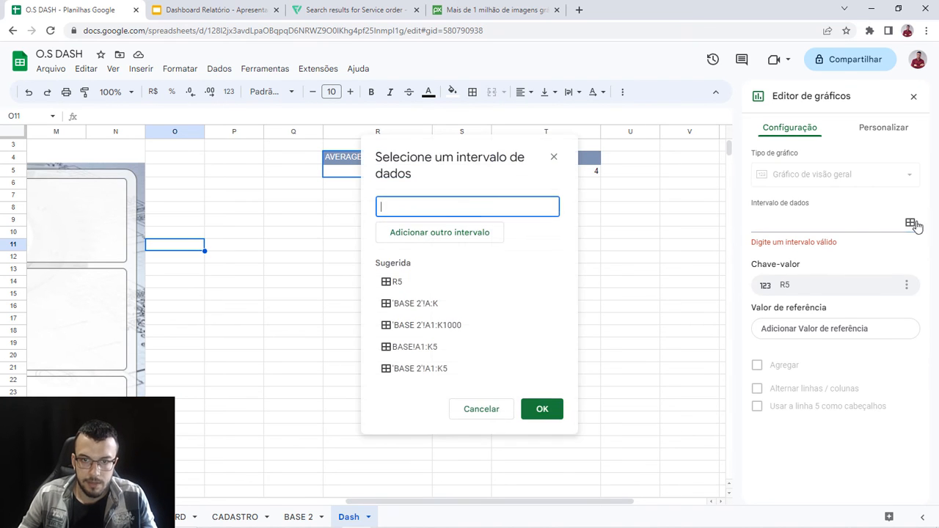
left_click(592, 173)
left_click(319, 427)
left_click_drag(389, 503, 83, 503)
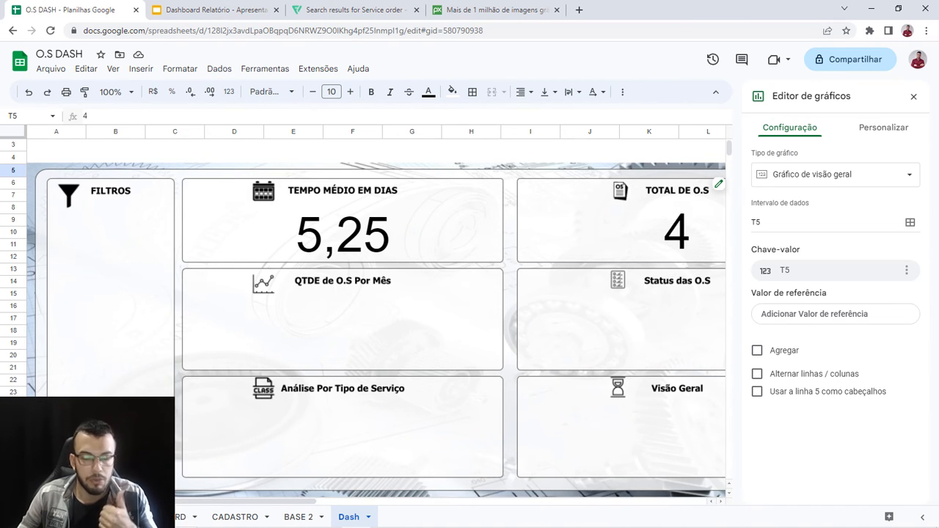
Step: Review the monthly O.S chart on the finished dashboard sheet and select its source columns Mês and Número OS in the base data
left_click(163, 517)
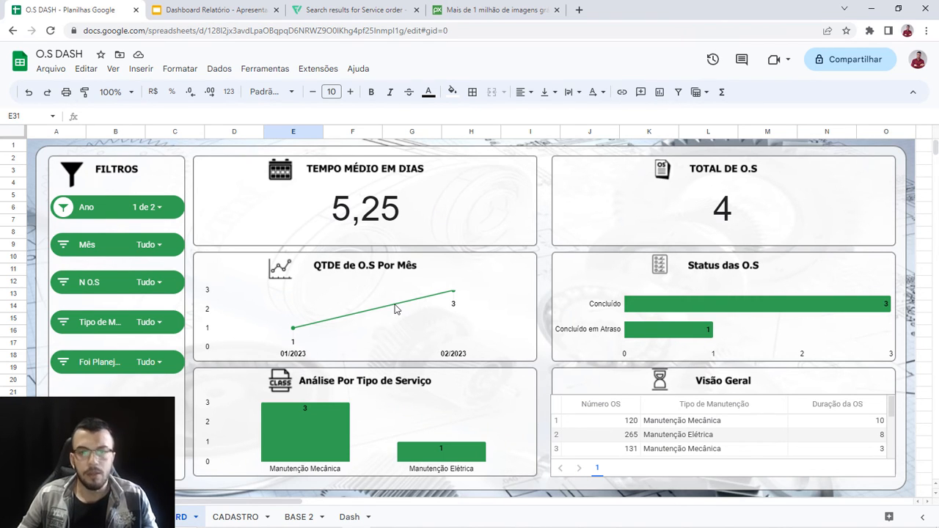
left_click(93, 517)
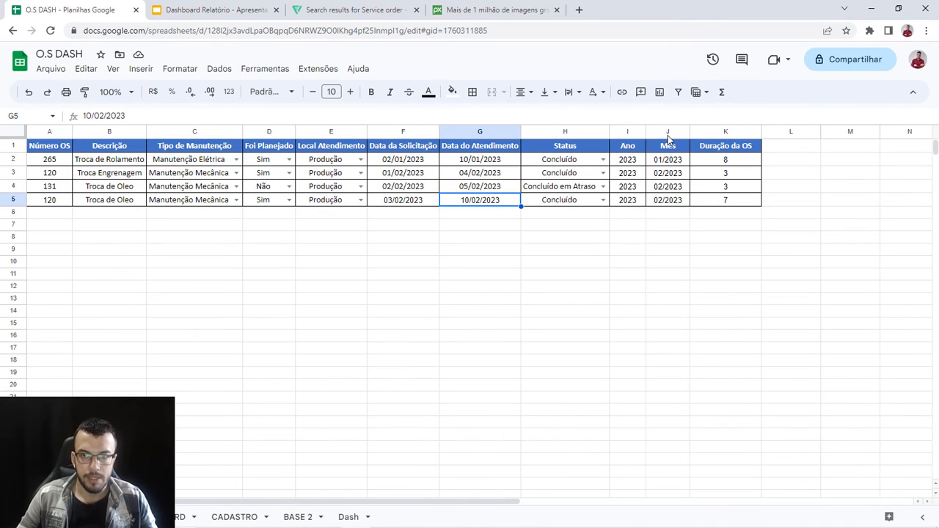
left_click(667, 132)
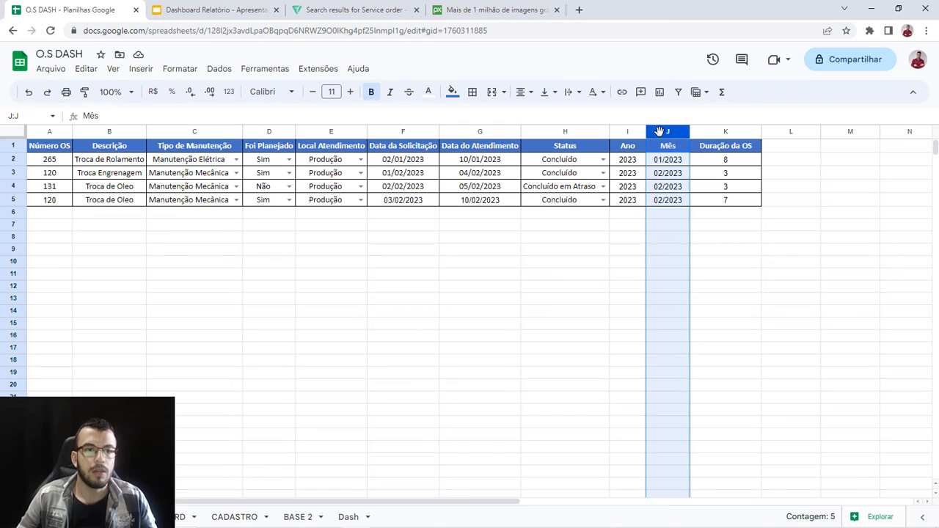
left_click(46, 132, "ctrl")
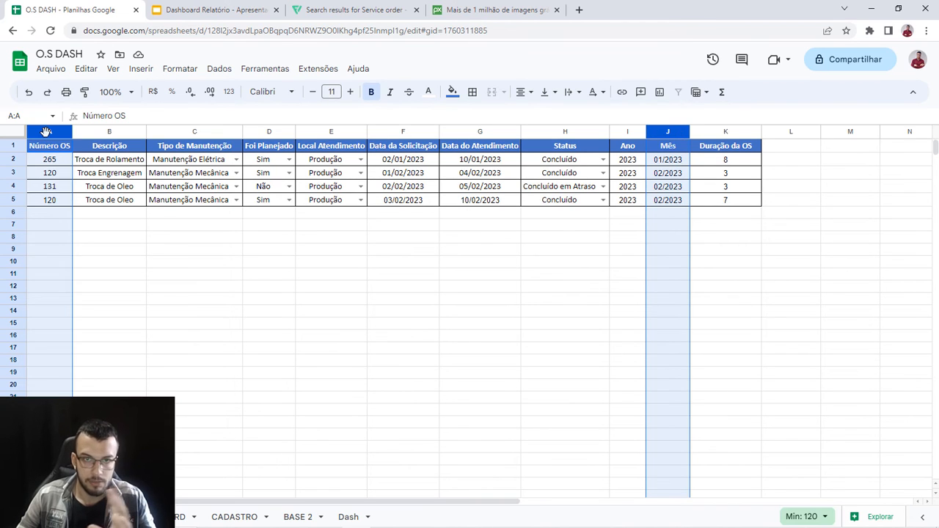
Step: Copy the COUNT de Número OS pivot table on the Dash sheet to V4 and fit column V to its header
left_click(352, 517)
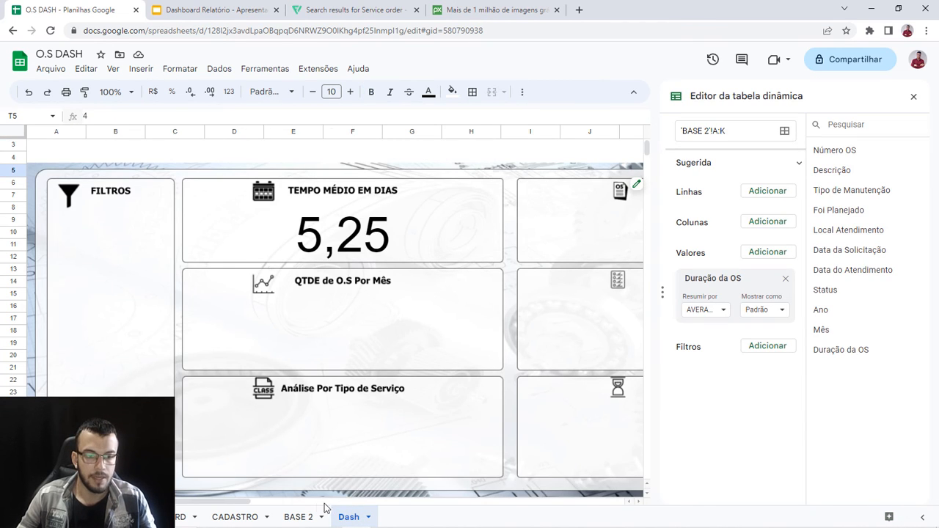
left_click_drag(240, 502, 616, 507)
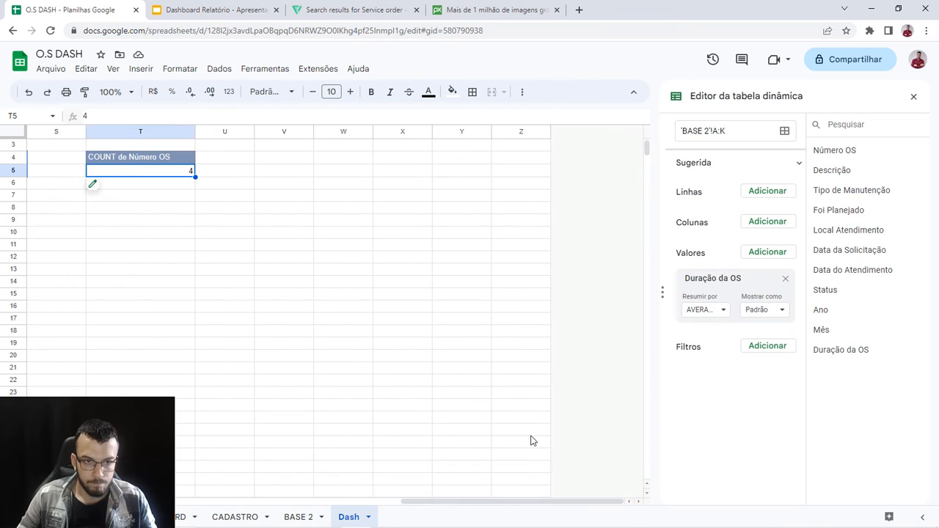
left_click(420, 307)
left_click_drag(492, 507, 447, 505)
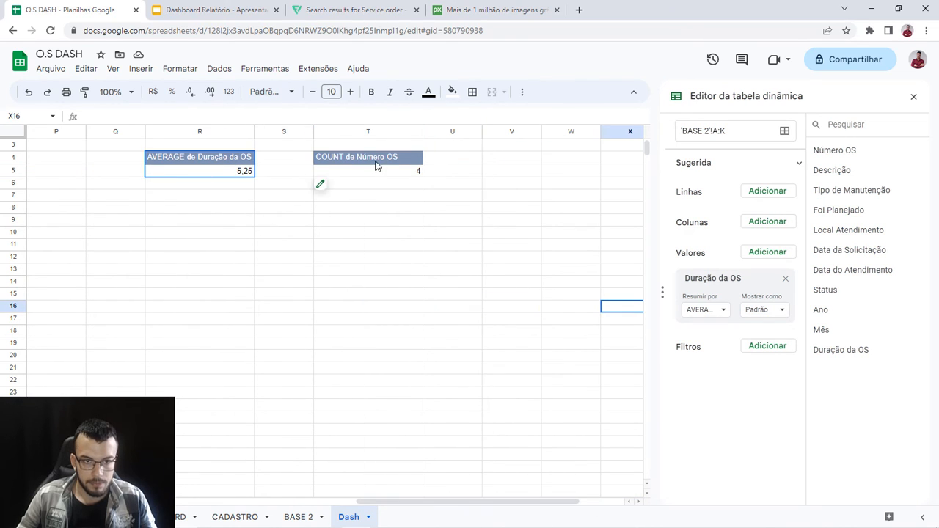
left_click(379, 171)
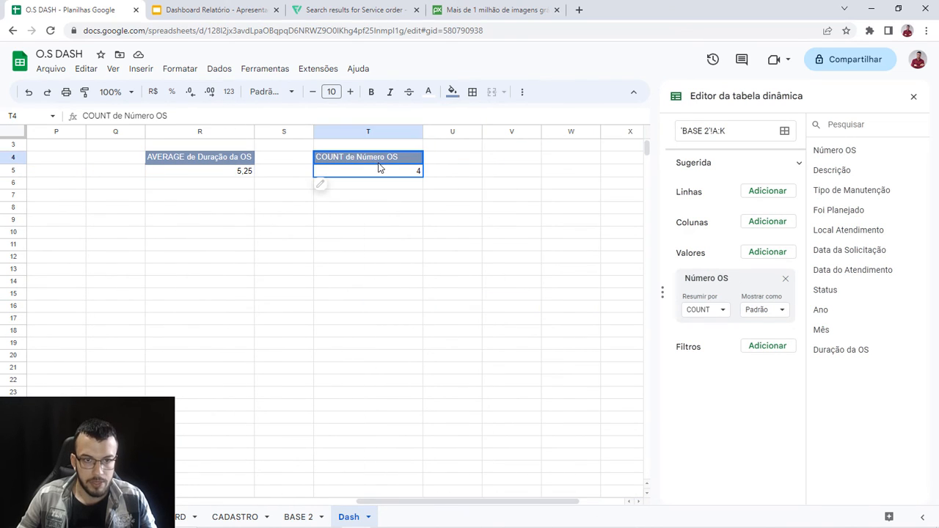
key("ctrl+c")
left_click(512, 160)
key("ctrl+v")
left_click_drag(541, 130, 542, 131)
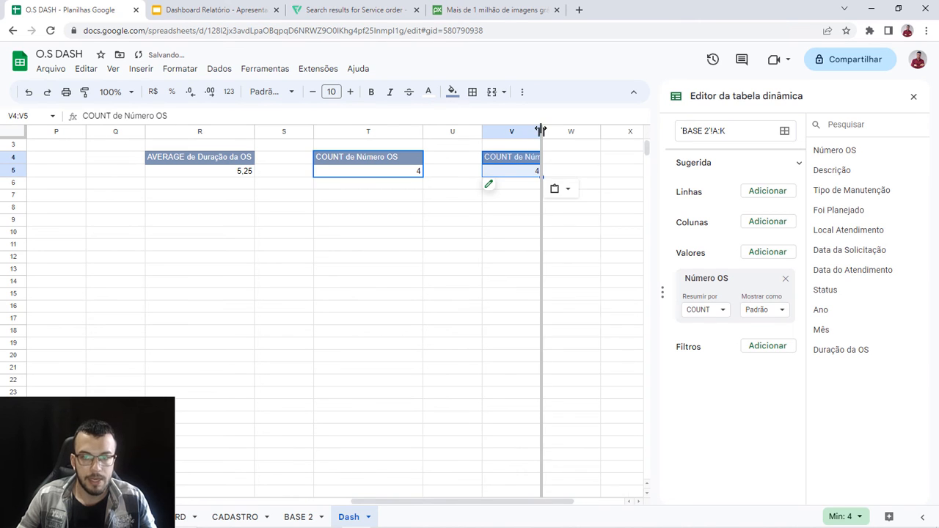
double_click(540, 131)
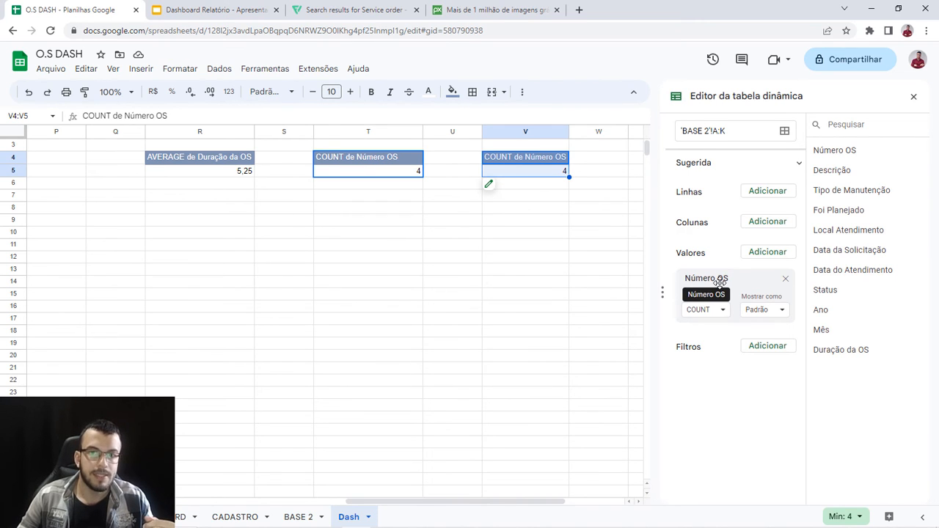
left_click(760, 192)
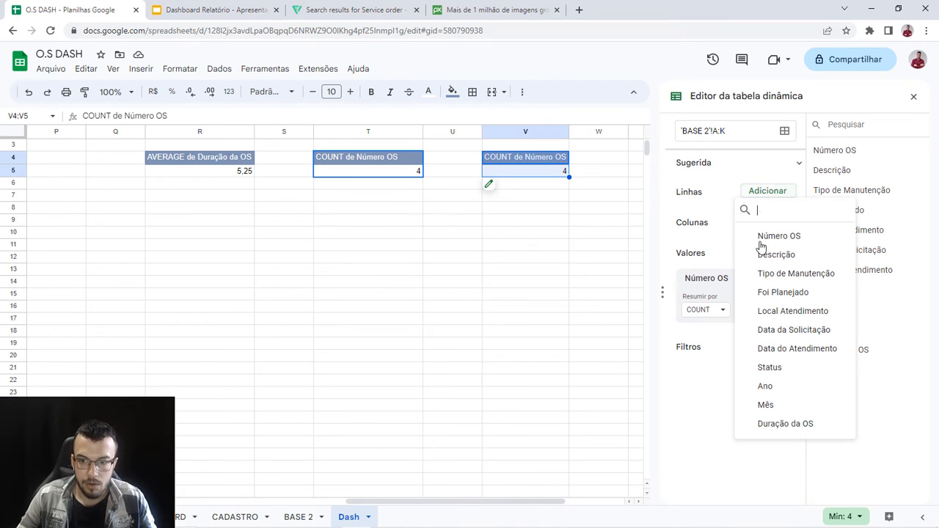
left_click(765, 407)
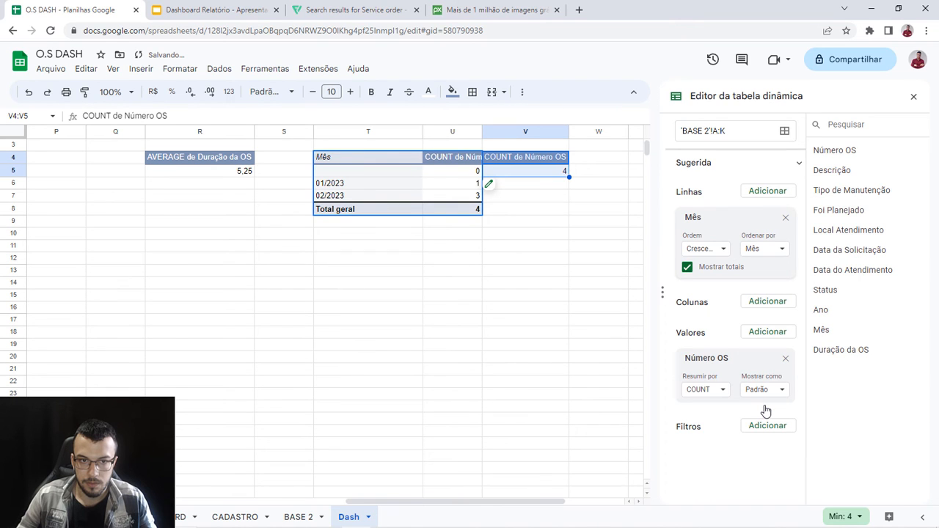
key("ctrl+z")
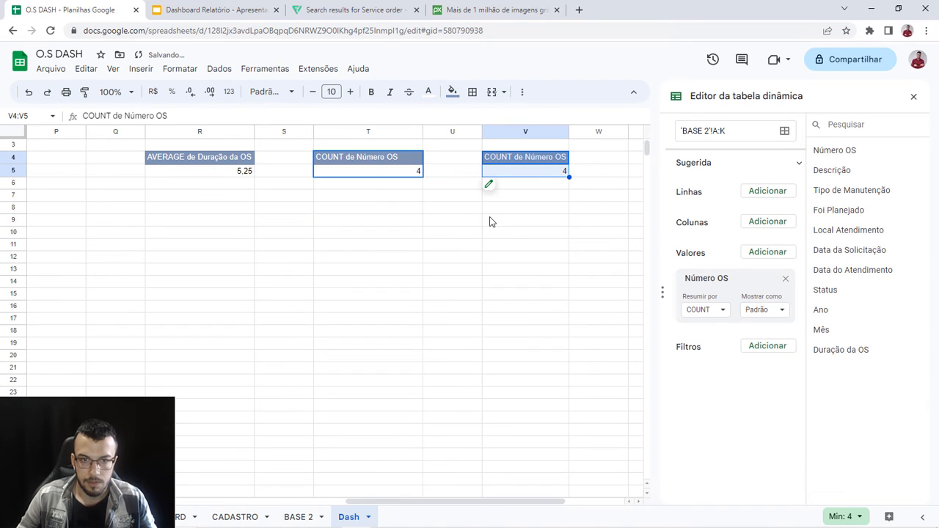
left_click(783, 196)
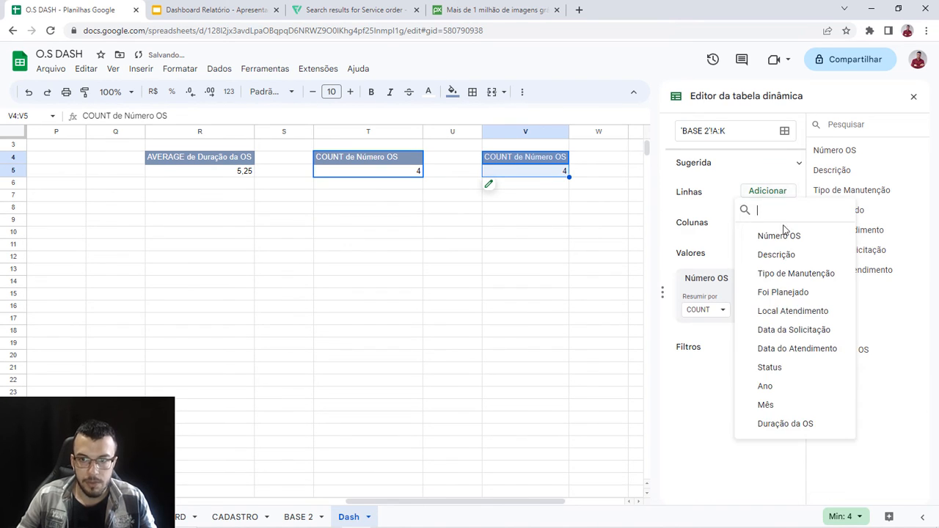
left_click(767, 405)
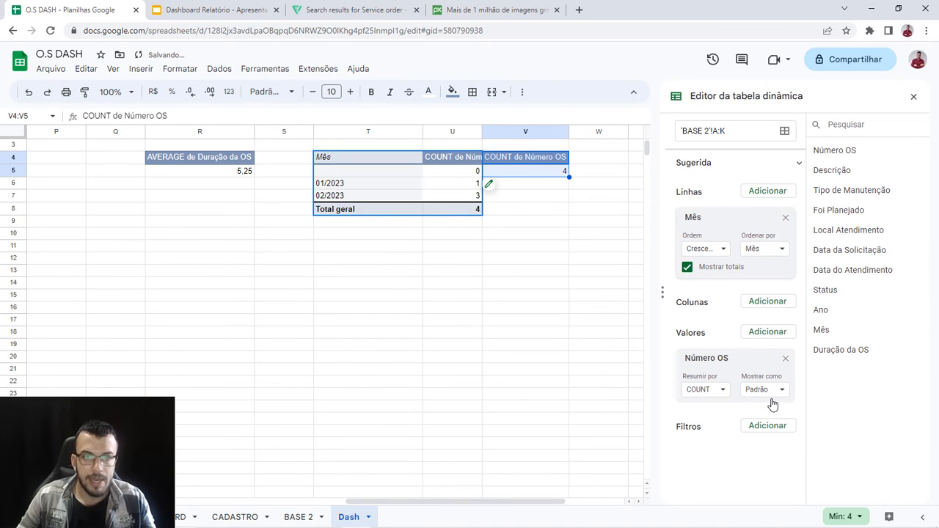
key("ctrl+z")
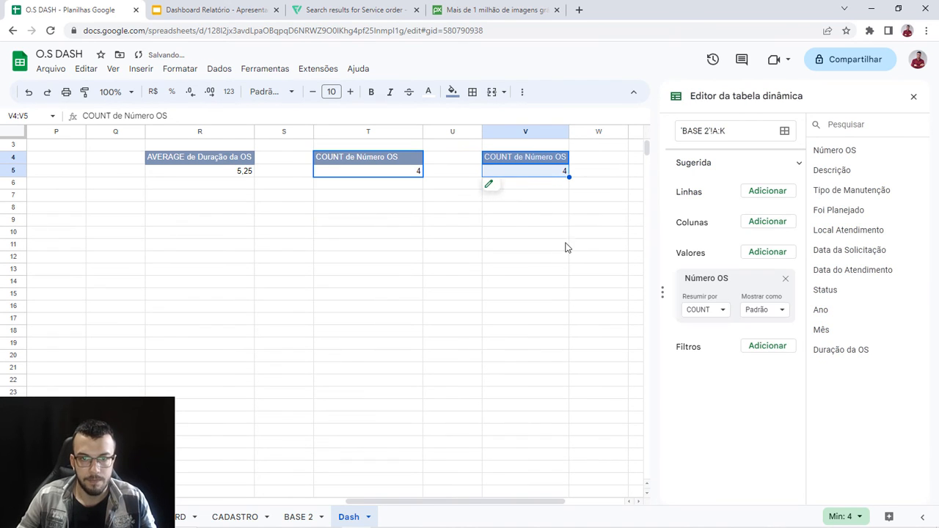
Step: Add Mês as the row field of the copied pivot table in V4 and turn off its totals
left_click(560, 239)
left_click(679, 174)
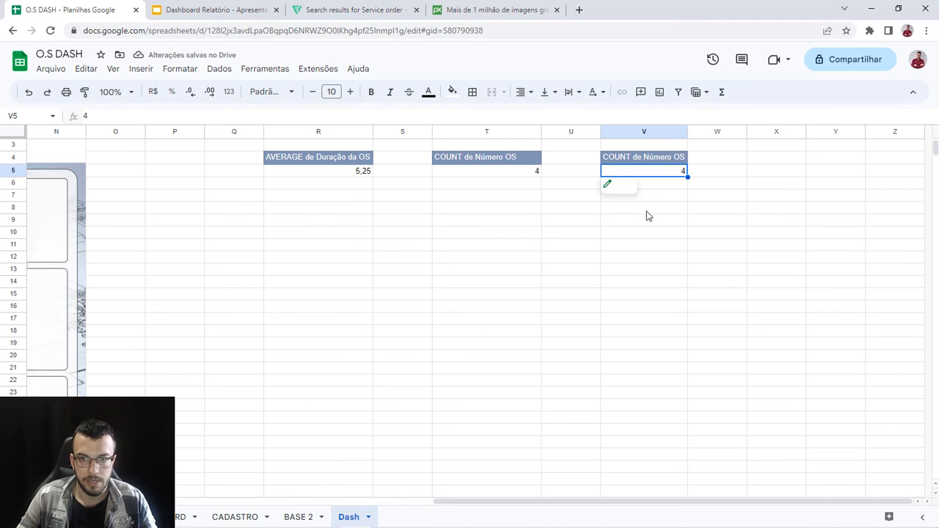
left_click(629, 192)
left_click(770, 192)
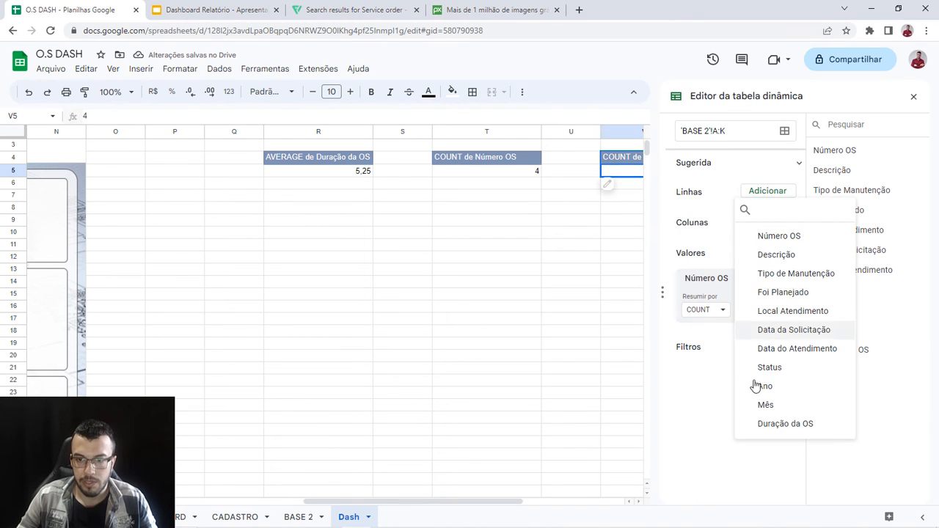
left_click(765, 405)
left_click_drag(443, 503, 596, 507)
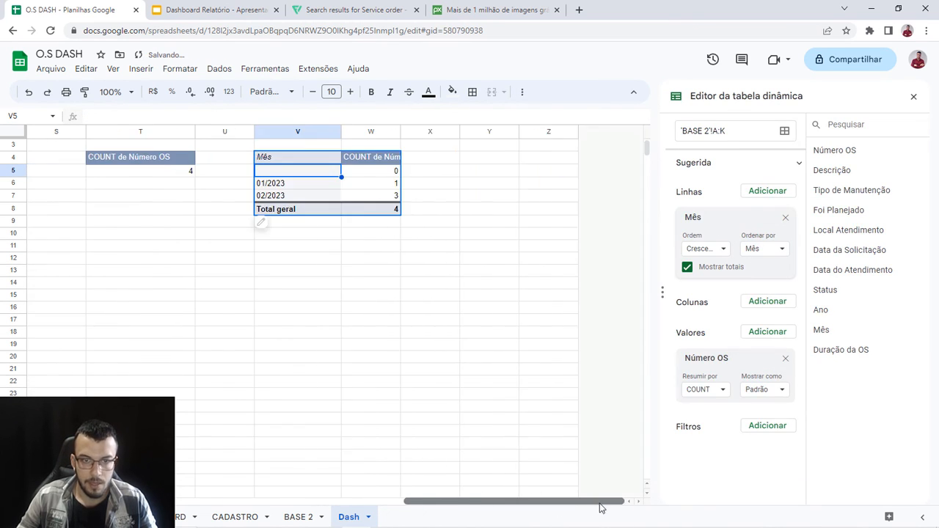
left_click(362, 184)
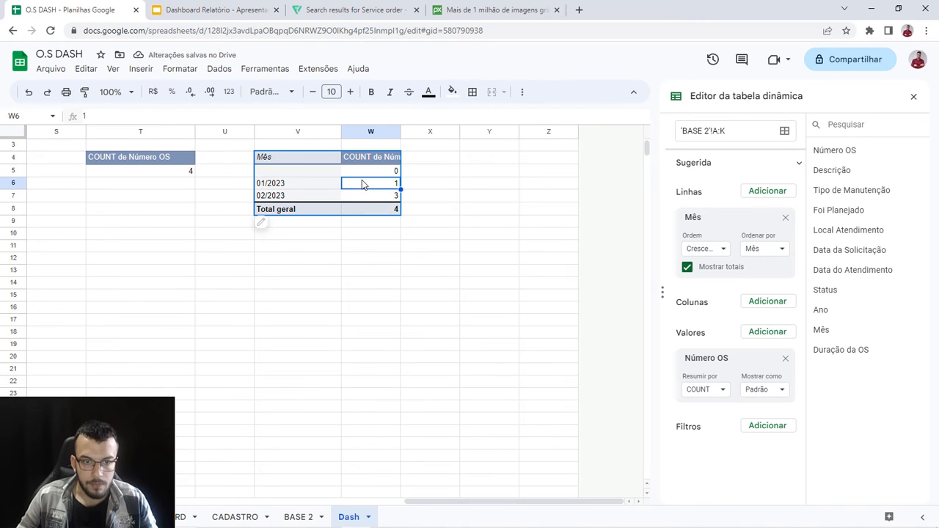
left_click(687, 267)
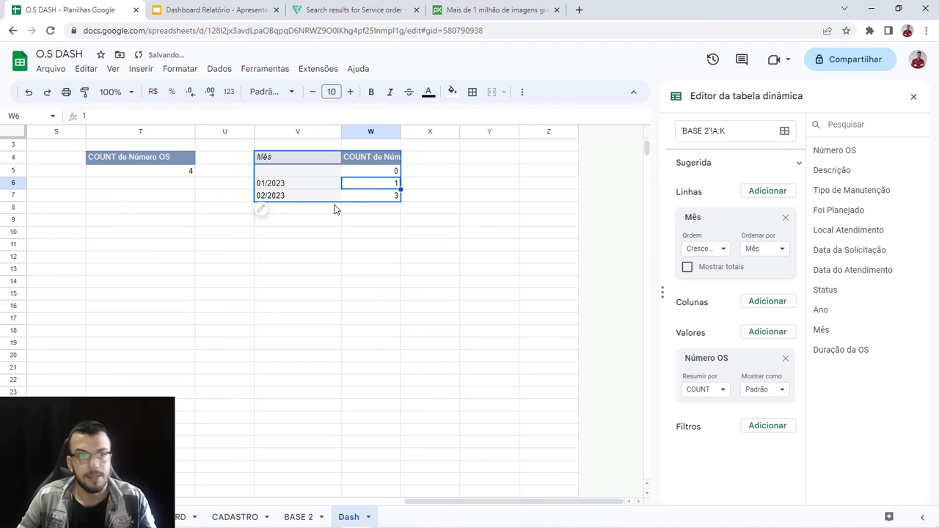
Step: Widen column W so the monthly pivot table's full COUNT de Número OS header fits
mouse_move(462, 503)
left_mouse_down()
mouse_move(431, 504)
mouse_move(463, 503)
left_mouse_up()
left_click(298, 159)
left_click_drag(299, 159, 386, 485)
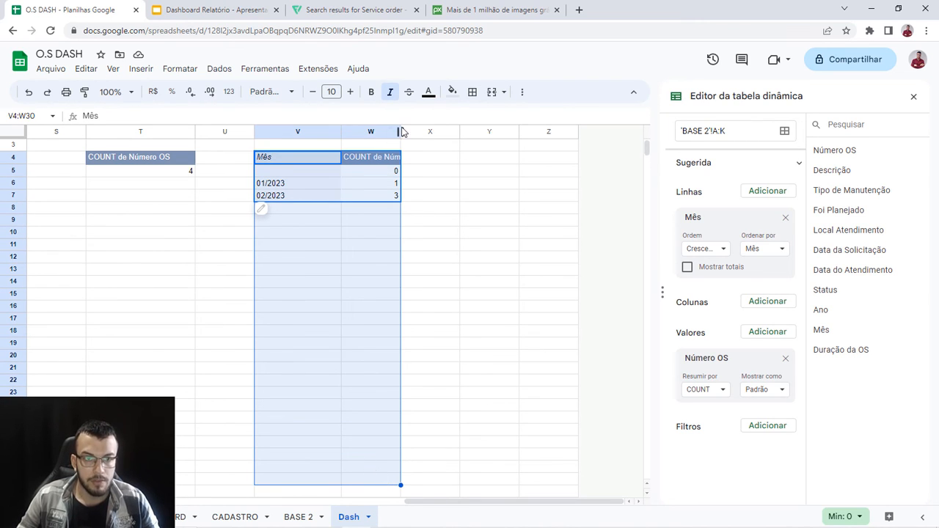
left_click_drag(400, 130, 445, 134)
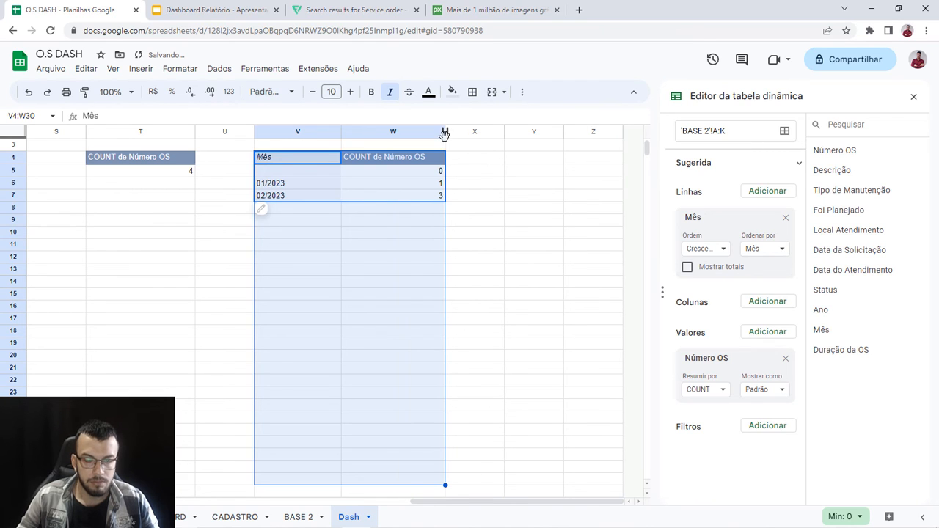
left_click(286, 184)
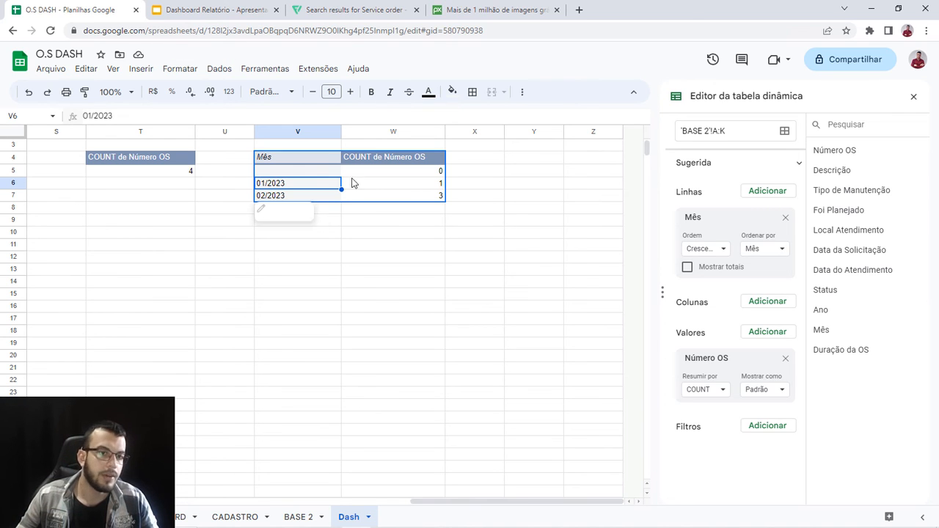
Step: Insert a chart from the range V4:W57 and place it just below the monthly pivot table
left_click_drag(294, 159, 389, 171)
left_click_drag(429, 297, 421, 492)
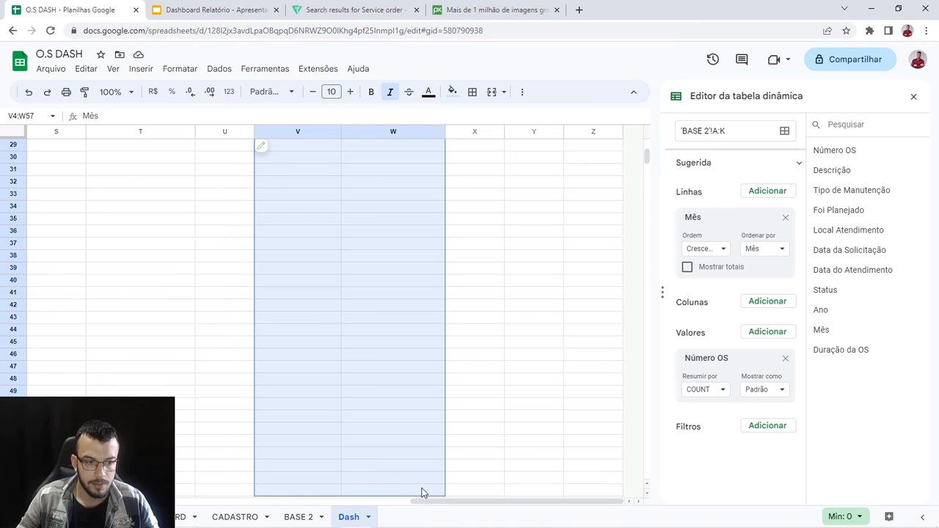
scroll(413, 427, "up", 5)
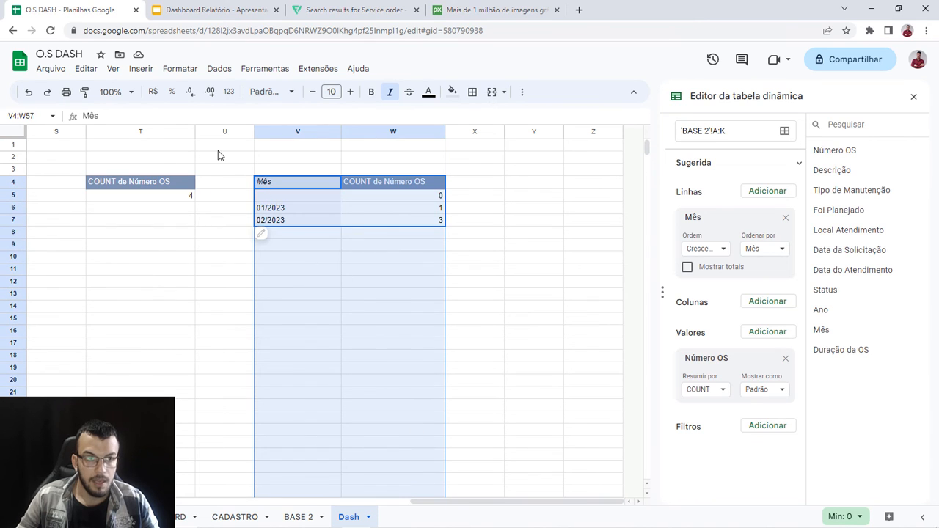
left_click(140, 71)
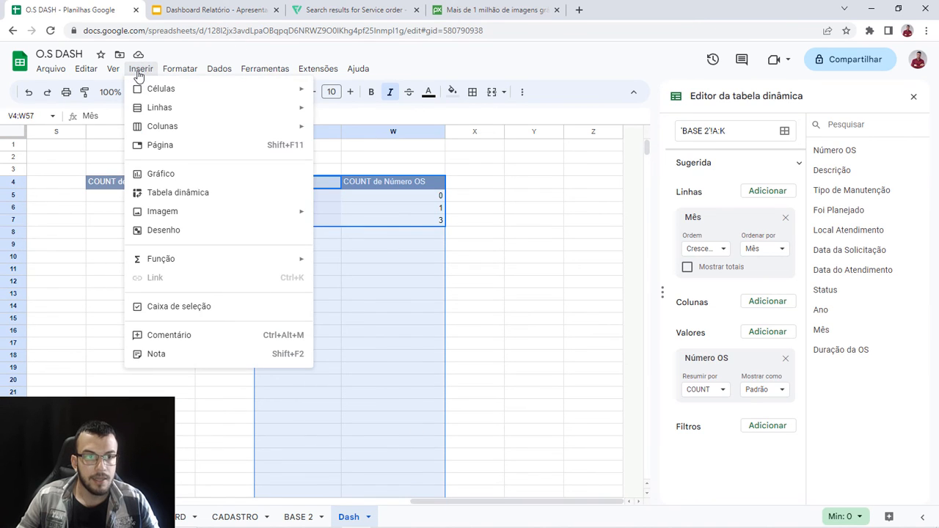
left_click(173, 179)
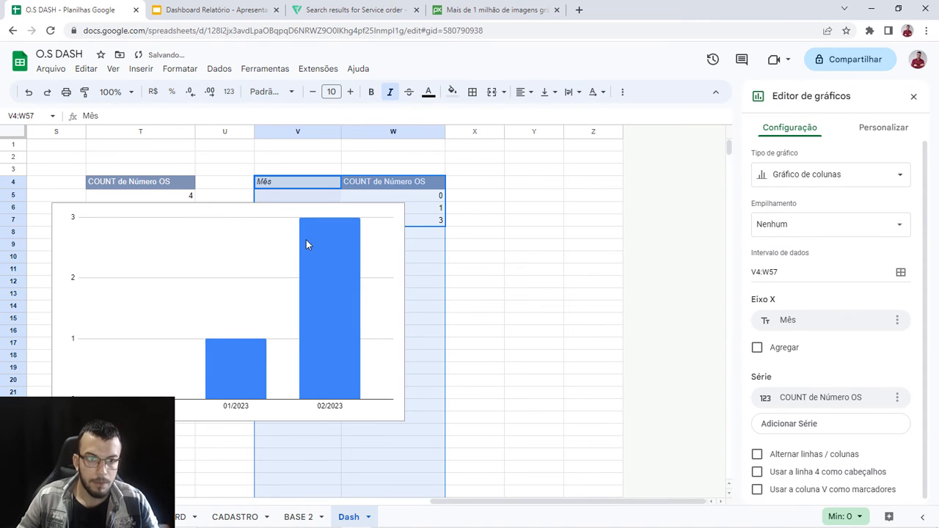
left_click(376, 261)
left_click_drag(402, 267, 533, 285)
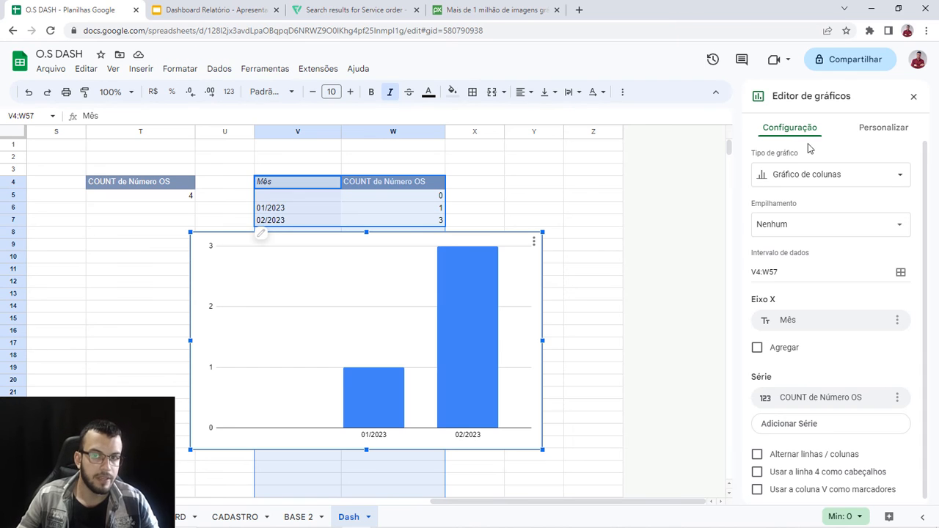
Step: Change the monthly chart to a line chart, try aggregating its Mês axis, and turn aggregation back off
left_click(766, 172)
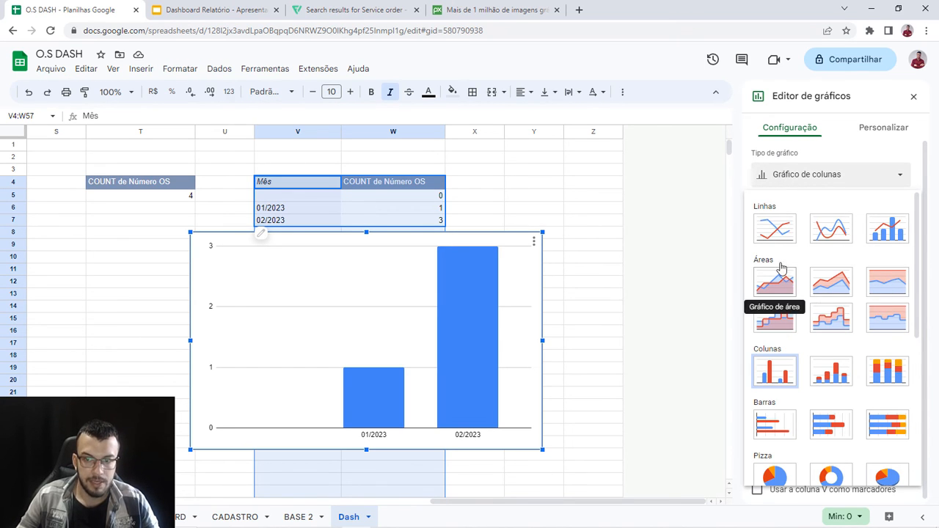
left_click(775, 233)
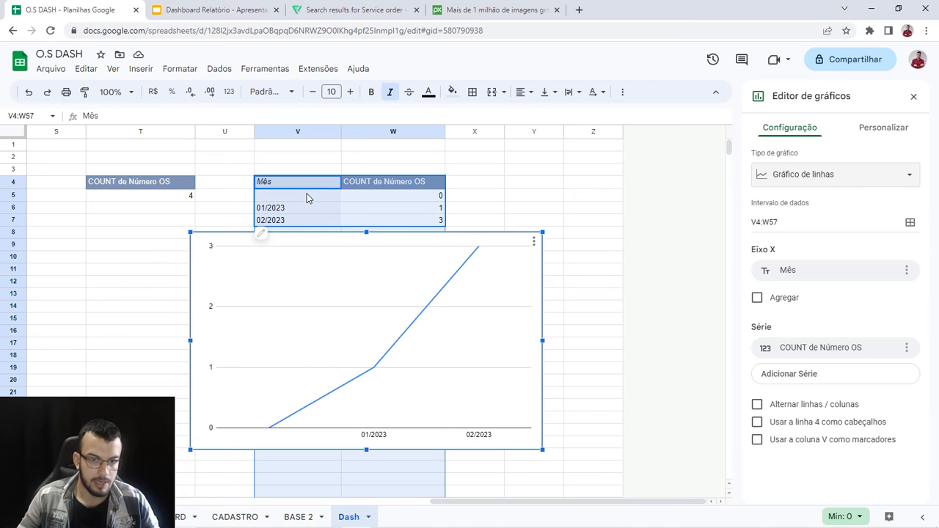
left_click(757, 300)
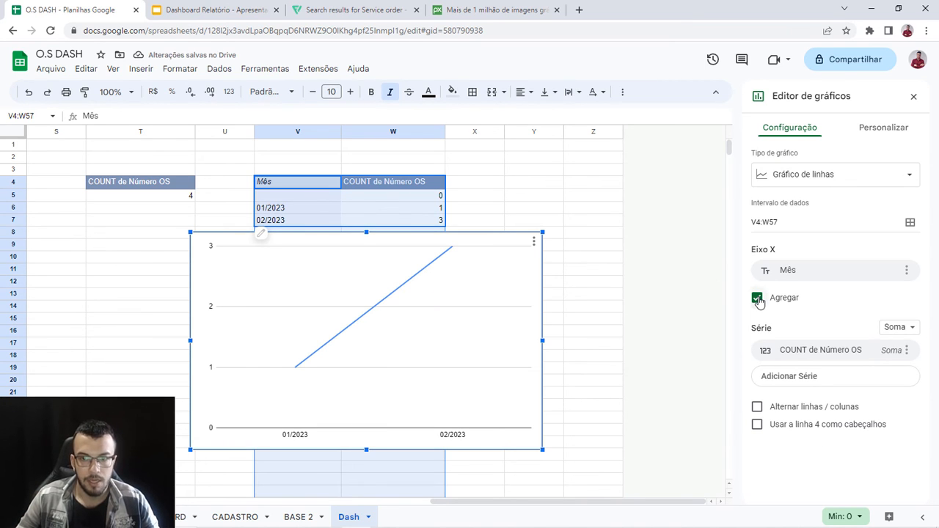
left_click(758, 299)
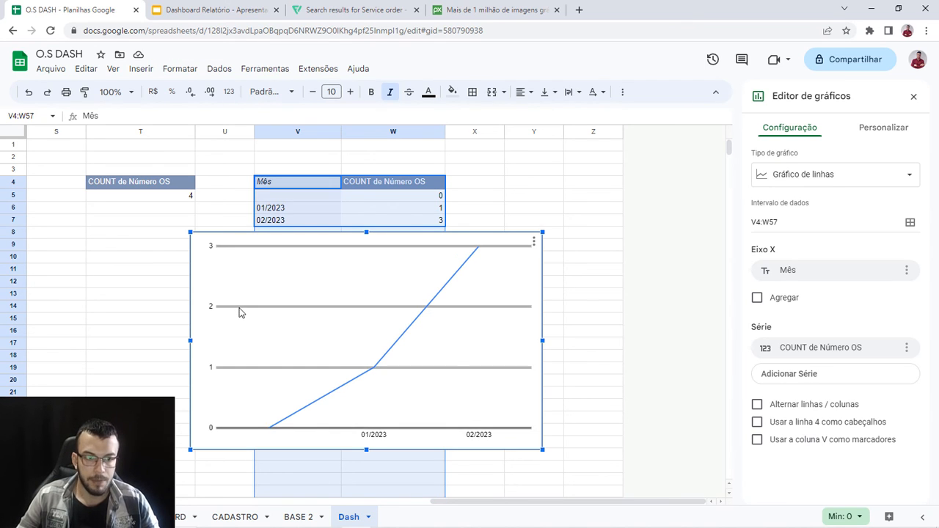
Step: Turn on data labels for the COUNT de Número OS series and set their position to Abaixo
left_click(861, 137)
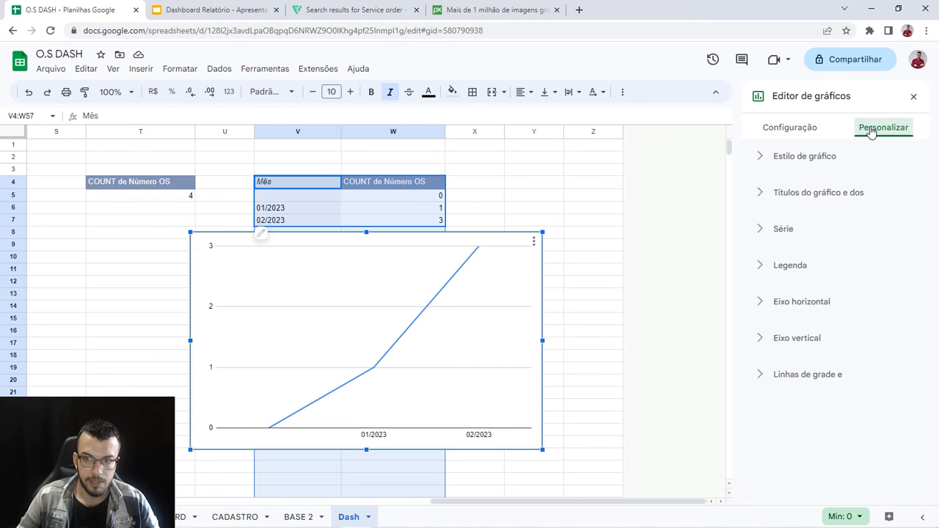
left_click(801, 228)
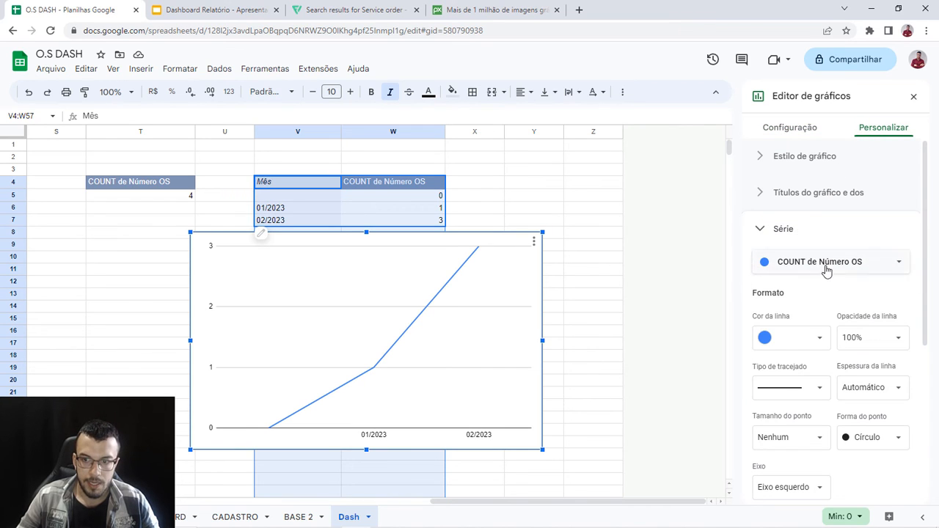
scroll(850, 315, "down", 2)
scroll(849, 317, "down", 3)
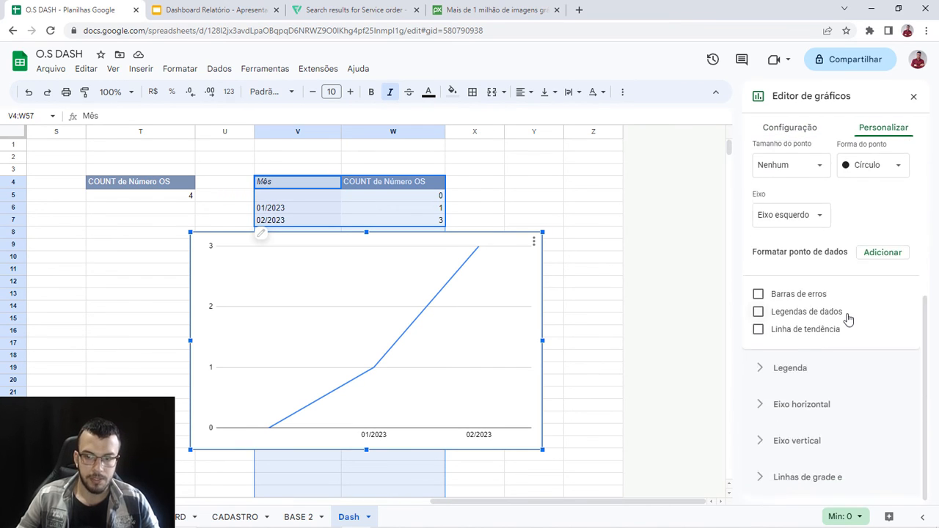
left_click(758, 310)
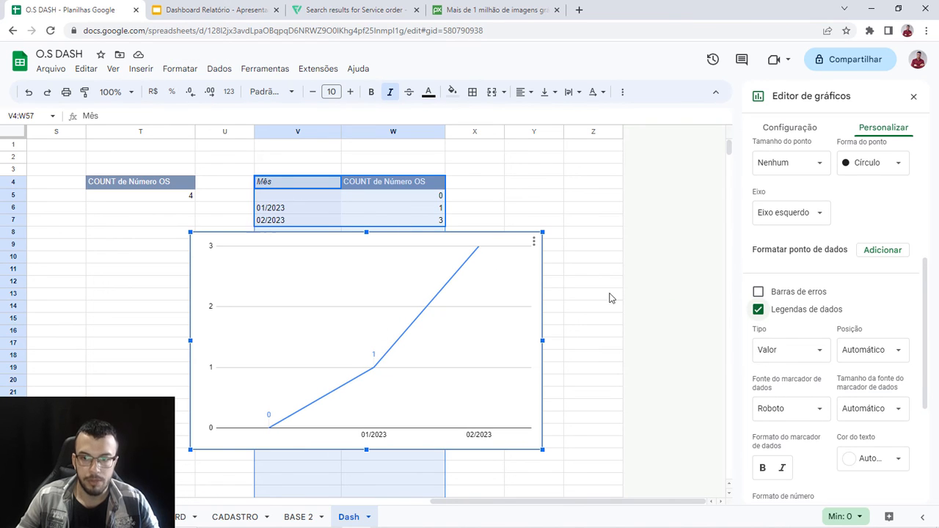
left_click(900, 355)
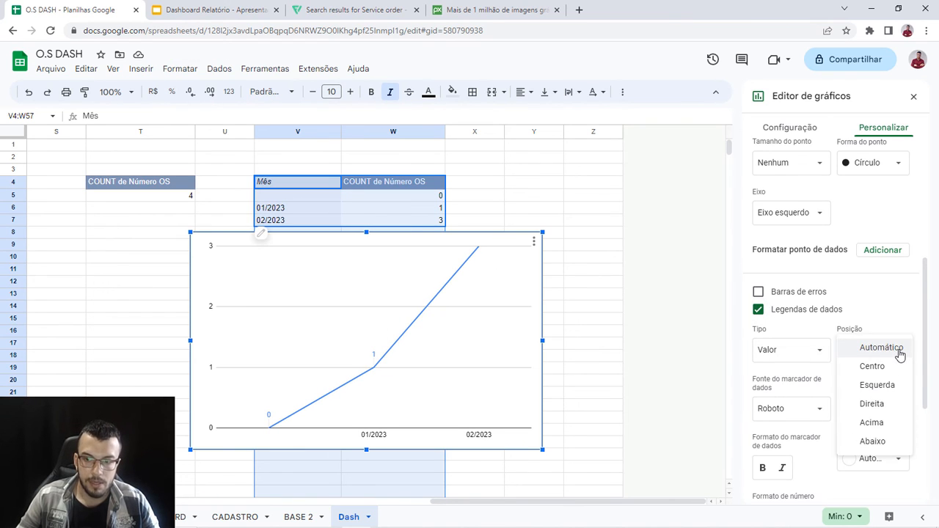
left_click(894, 323)
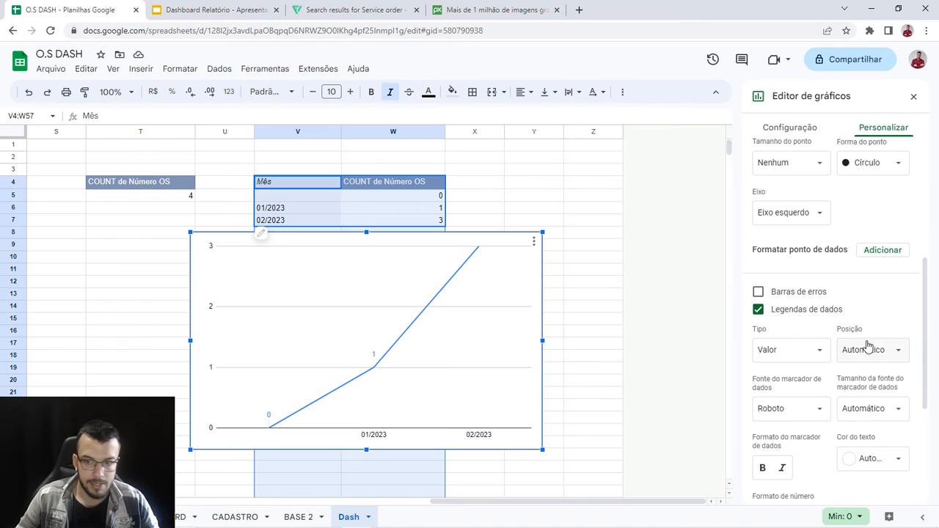
left_click(902, 353)
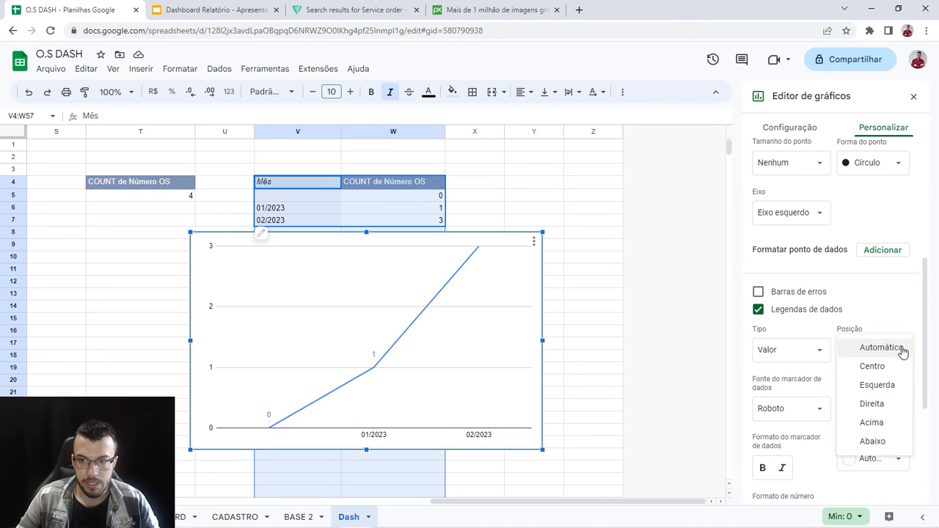
left_click(877, 441)
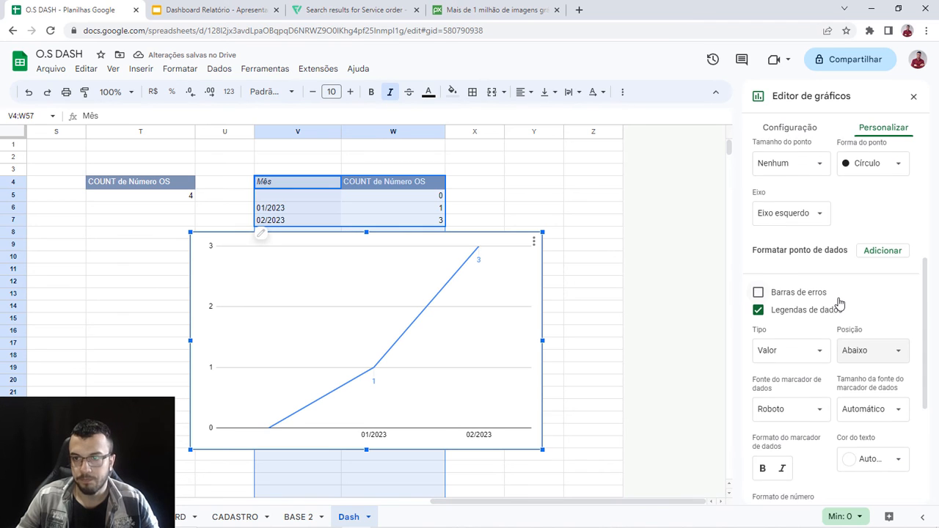
Step: Give the line chart's series circular points of size 7px and colour the line red
scroll(839, 304, "up", 2)
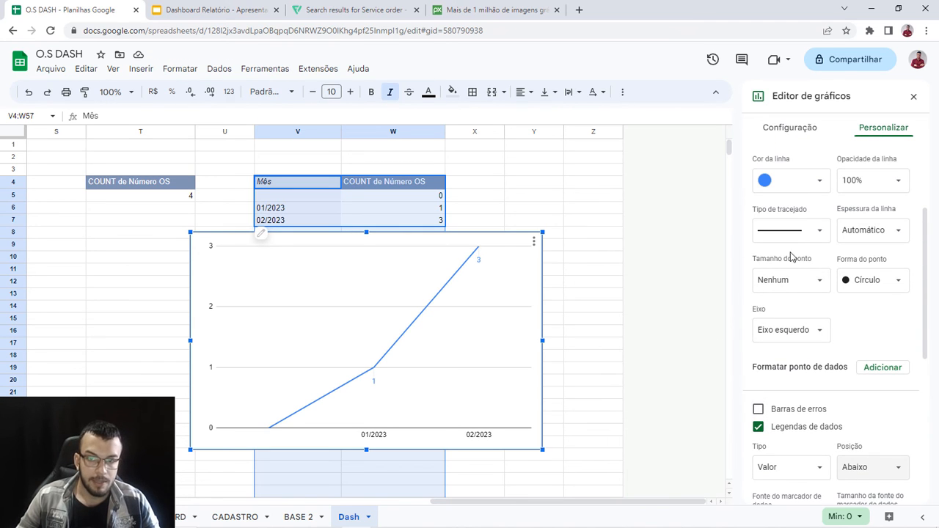
left_click(889, 279)
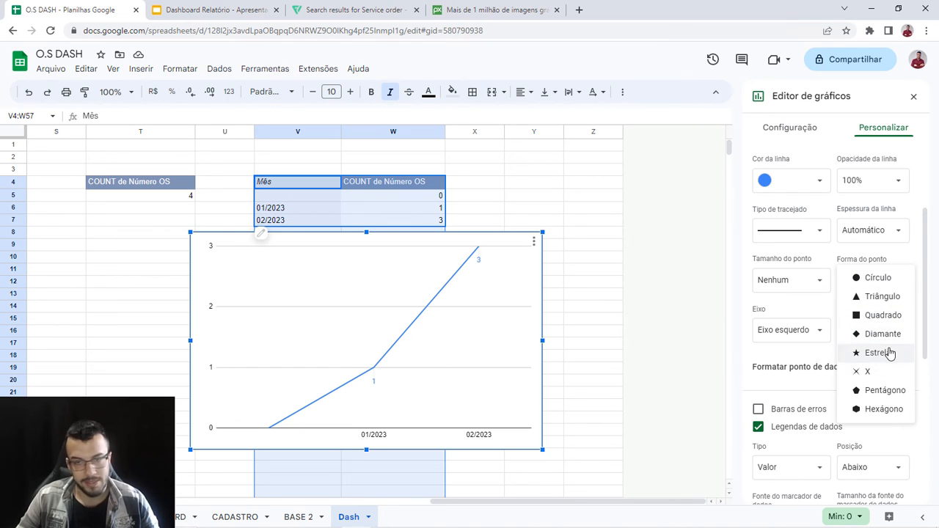
left_click(887, 278)
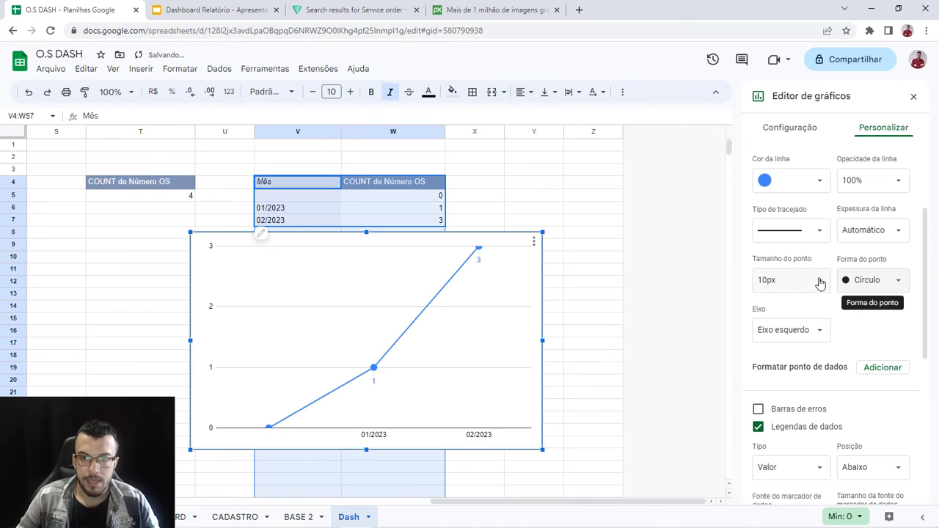
left_click(819, 281)
left_click(784, 325)
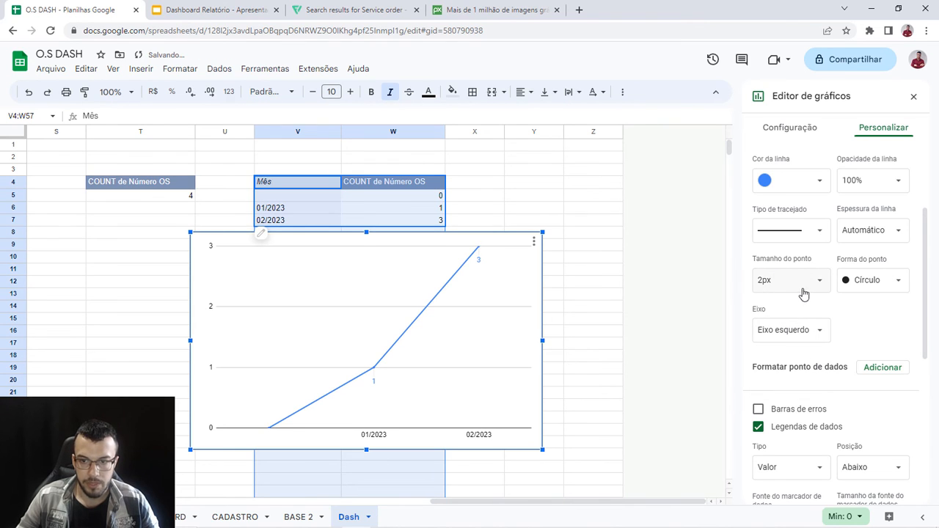
left_click(820, 282)
left_click(797, 345)
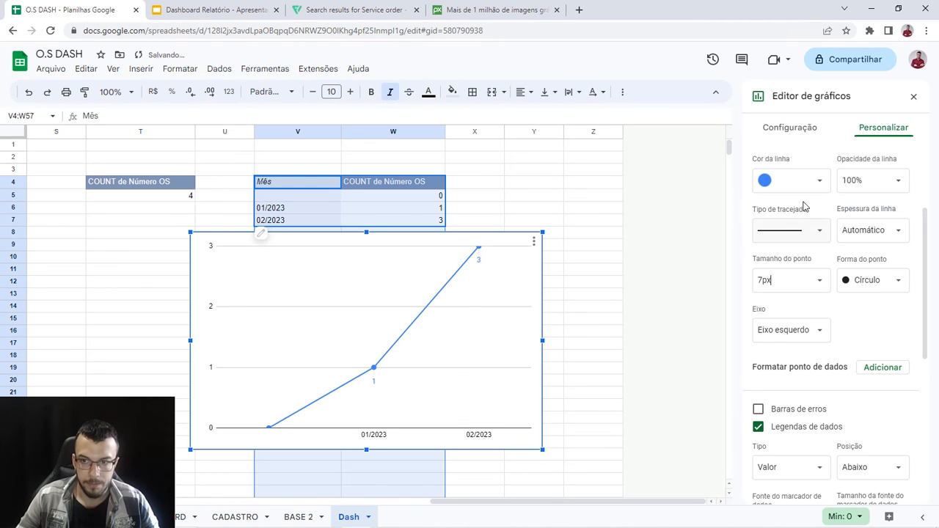
left_click(817, 184)
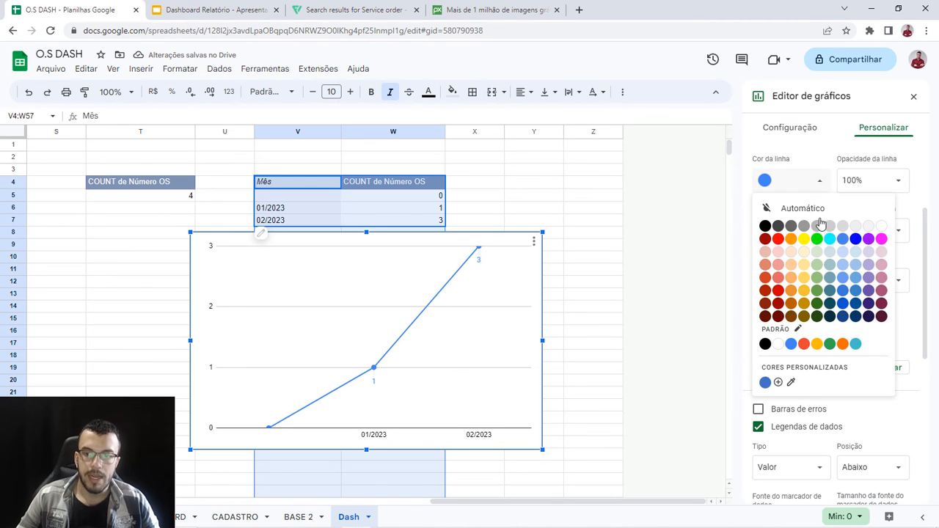
left_click(804, 344)
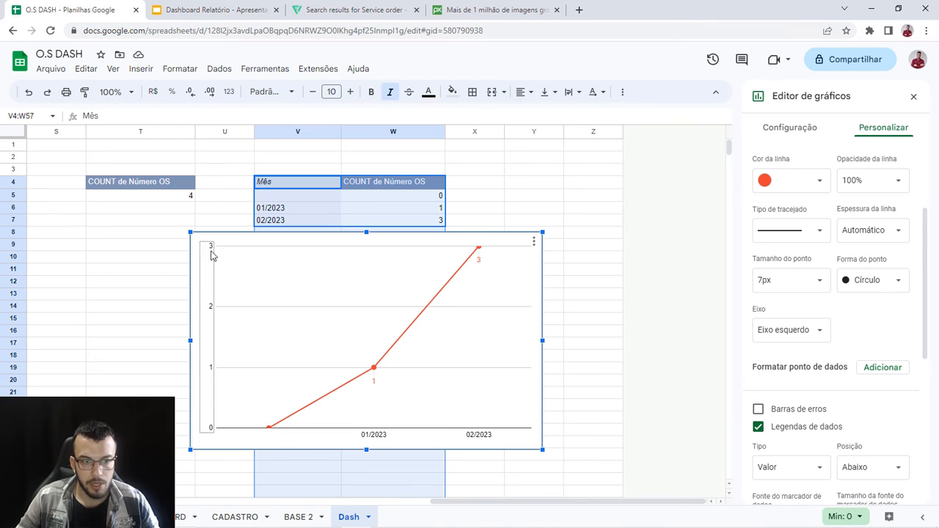
Step: Set the minimum of the line chart's vertical axis to 0
left_click(206, 320)
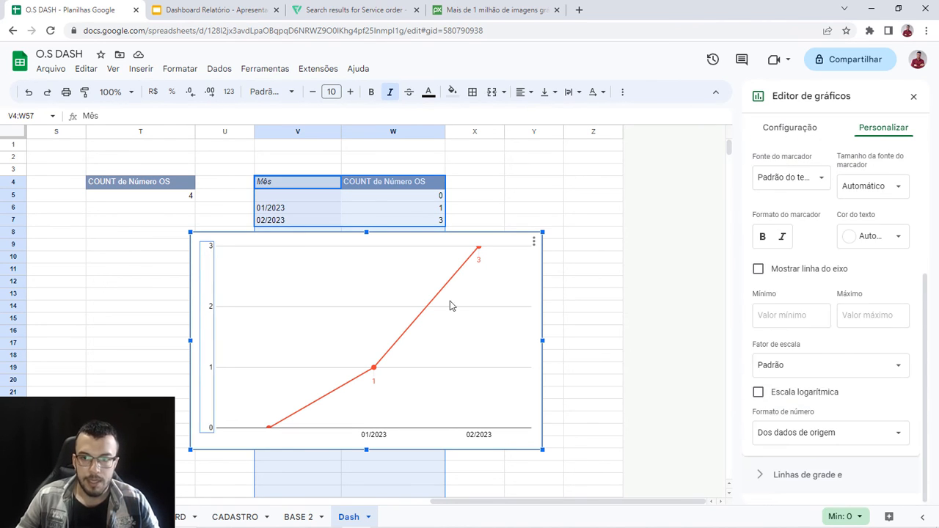
scroll(860, 235, "up", 2)
scroll(860, 234, "up", 1)
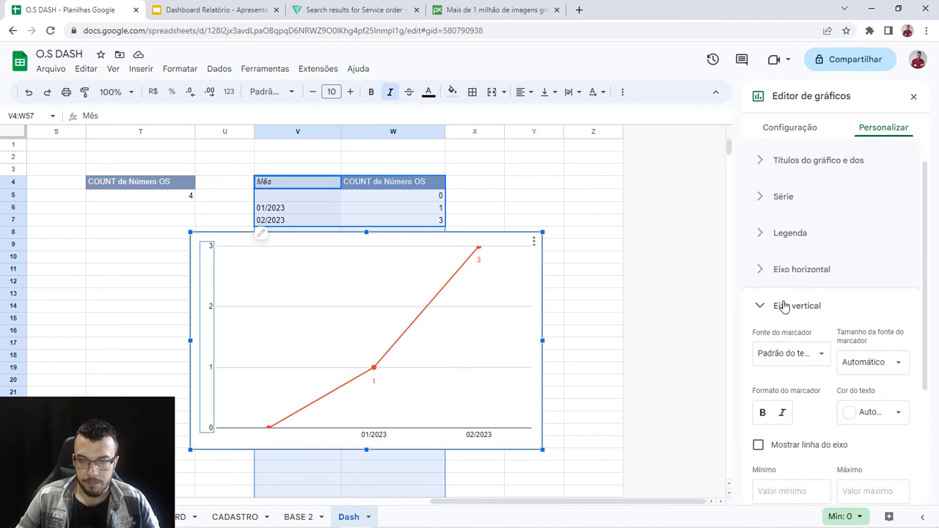
scroll(843, 328, "down", 3)
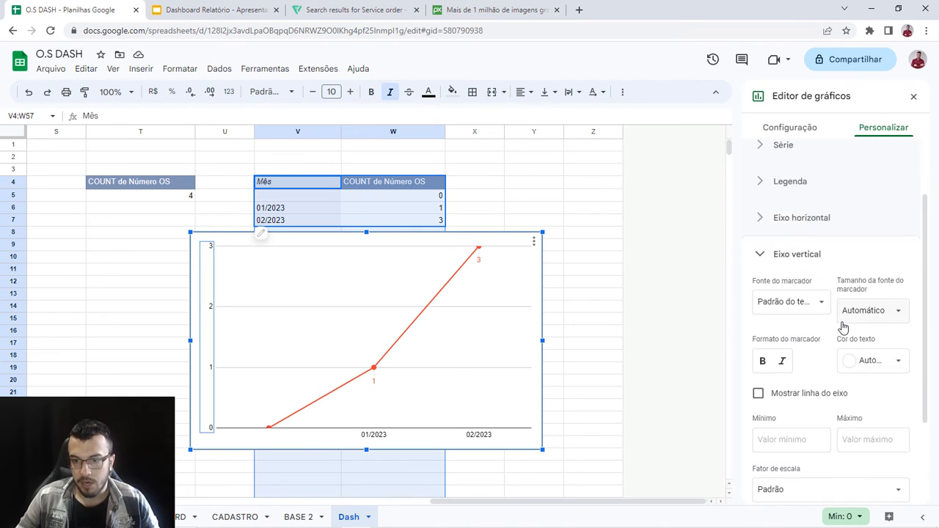
left_click(780, 313)
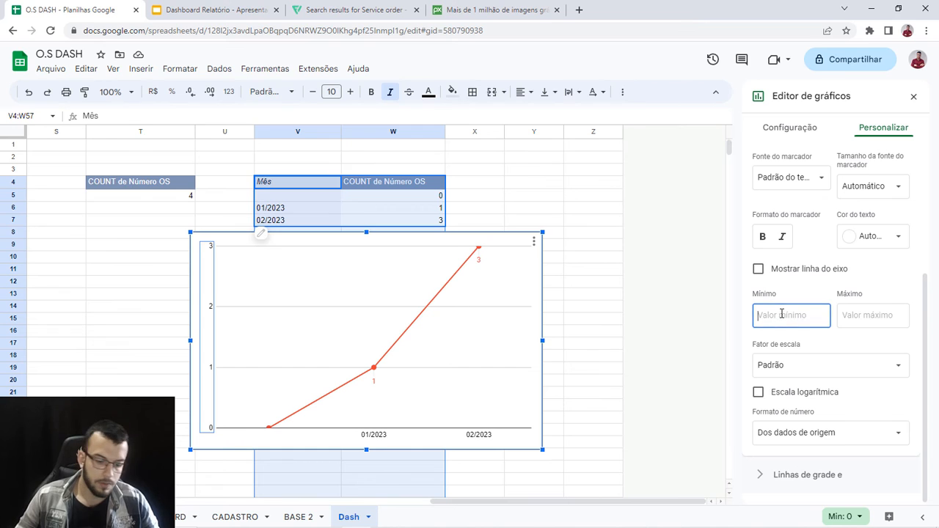
type("0")
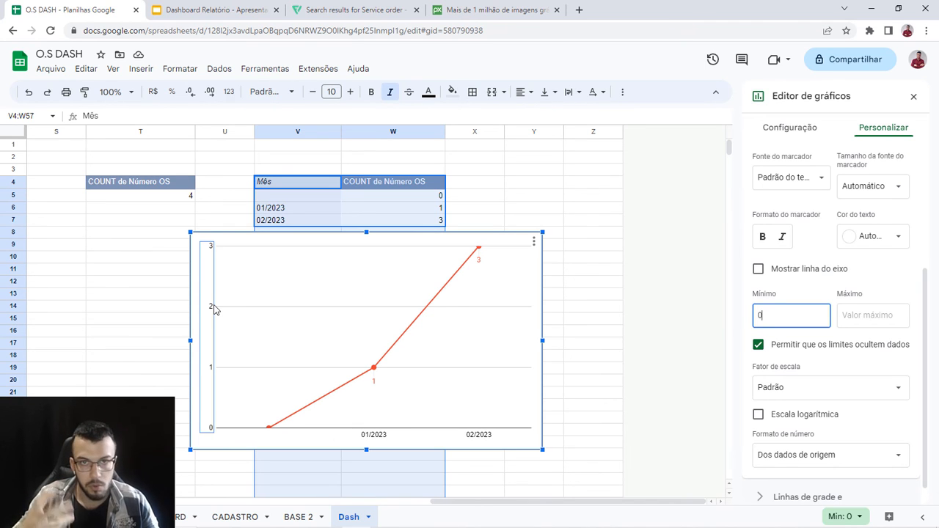
Step: Hide the line chart's main vertical-axis gridlines and shift the chart slightly down and to the right
left_click(326, 306)
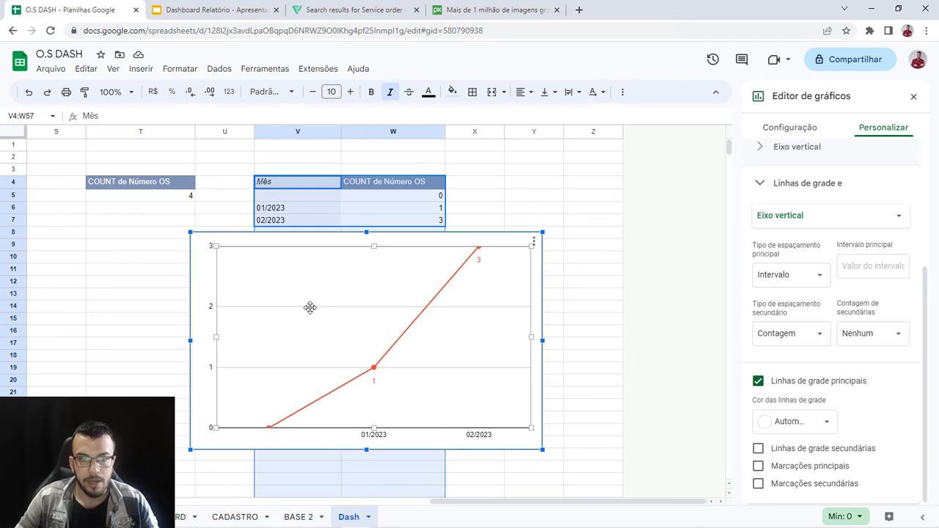
left_click(311, 306)
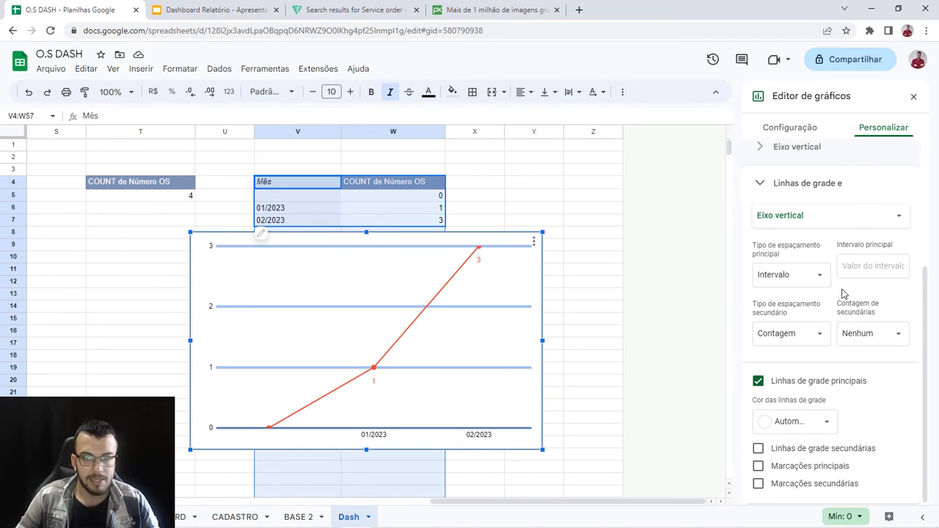
left_click(758, 382)
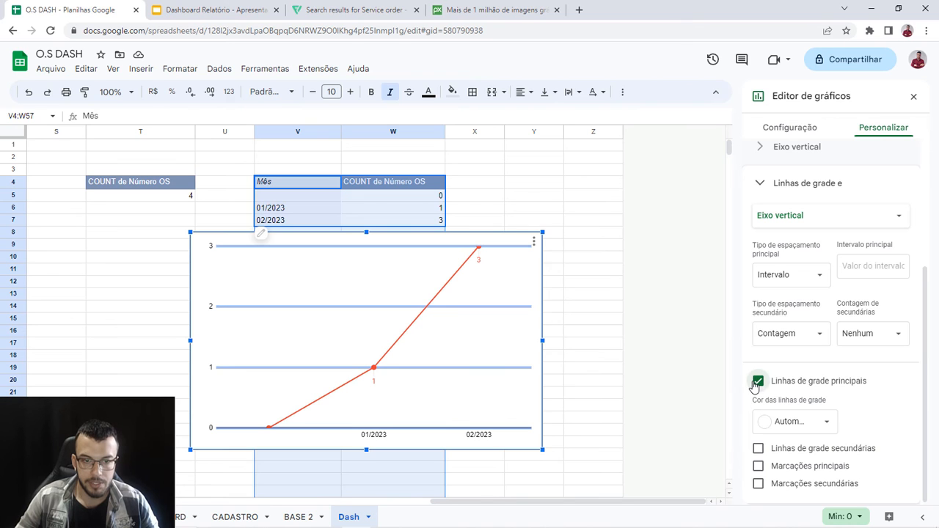
left_click_drag(409, 256, 439, 296)
Step: Make the line chart's background transparent and set its border colour to none
left_click(595, 257)
left_click(529, 305)
left_click(554, 257)
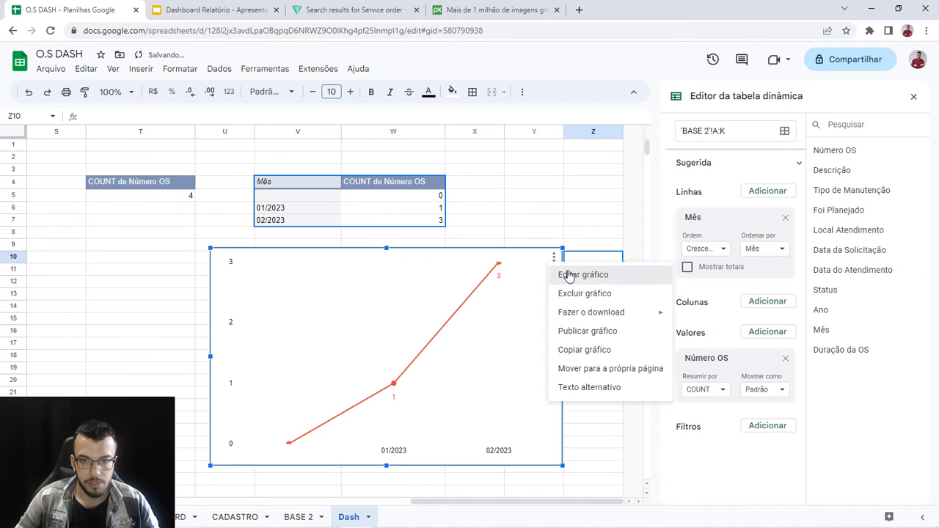
left_click(569, 275)
left_click(867, 132)
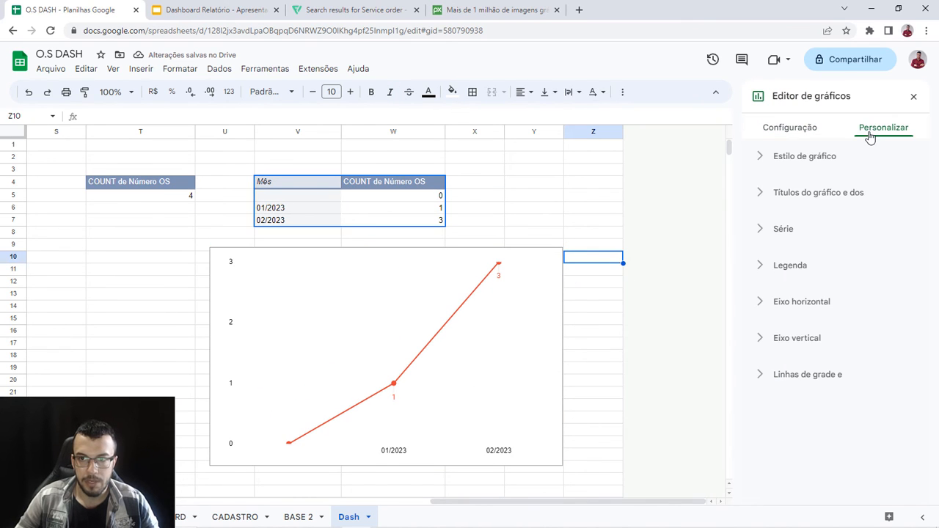
left_click(804, 156)
left_click(782, 205)
left_click(790, 233)
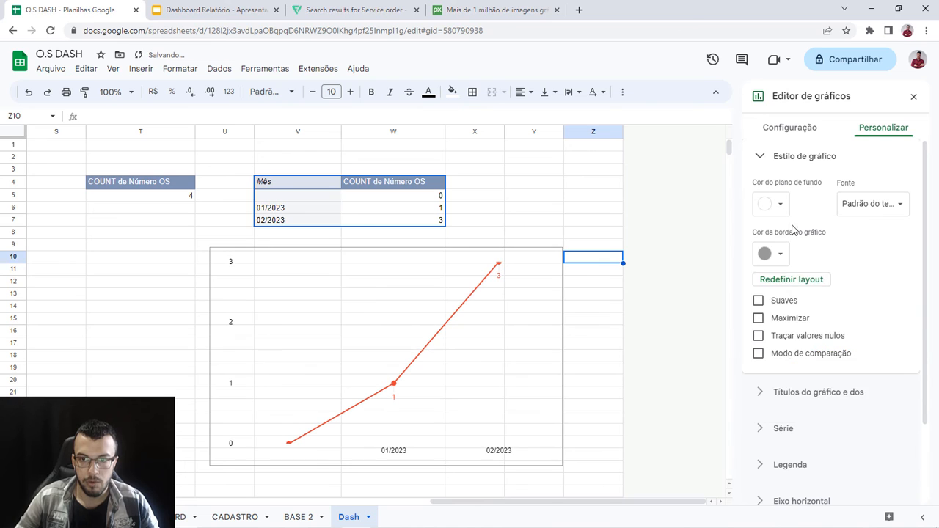
left_click(784, 253)
left_click(795, 281)
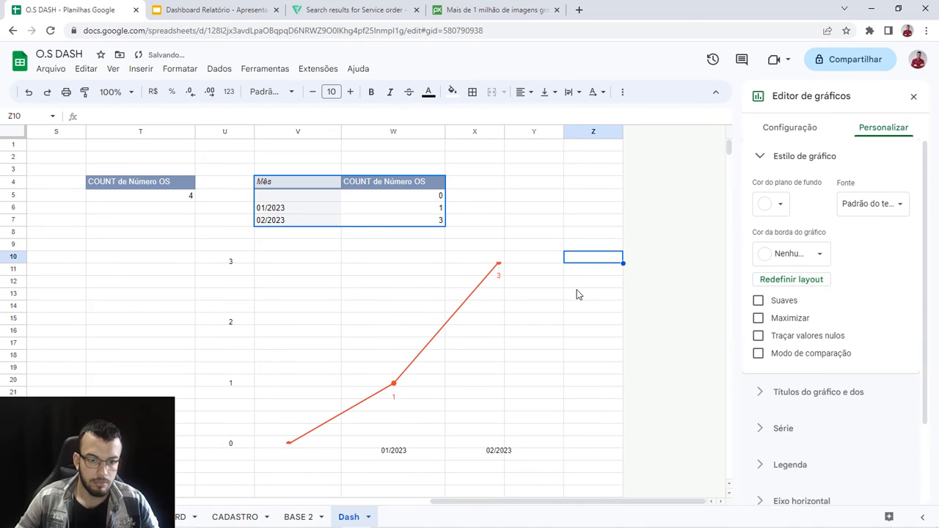
Step: Move the line chart across the sheet onto the QTDE de O.S Por Mês card, aligned with the card's left edge below its title
left_click(505, 327)
left_click_drag(526, 255, 371, 253)
scroll(411, 484, "left", 6)
left_click_drag(581, 336, 131, 324)
left_click_drag(409, 501, 274, 484)
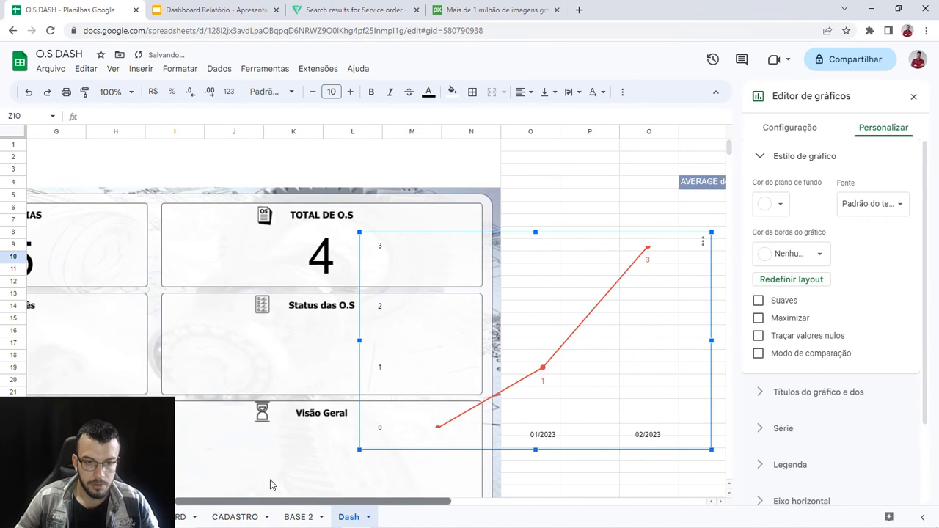
scroll(286, 470, "left", 2)
left_click_drag(600, 319, 231, 327)
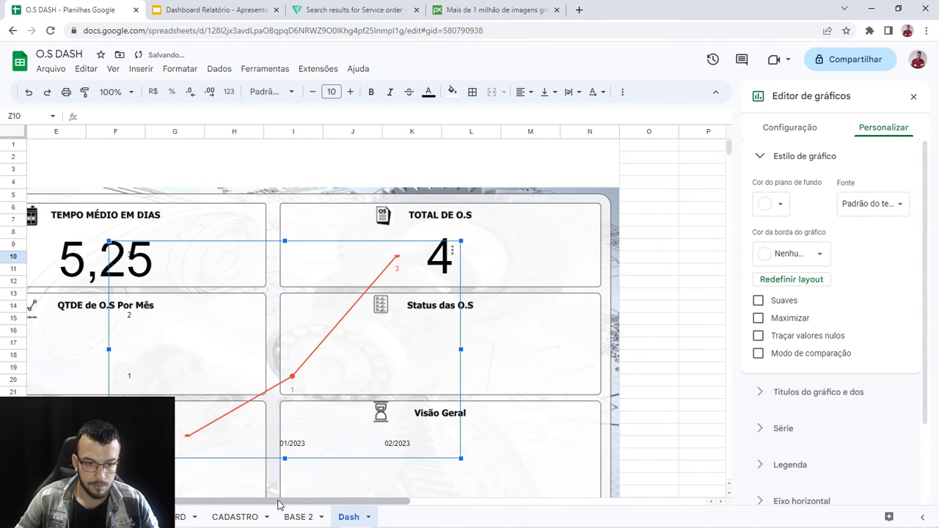
scroll(464, 372, "left", 4)
left_click_drag(574, 332, 407, 406)
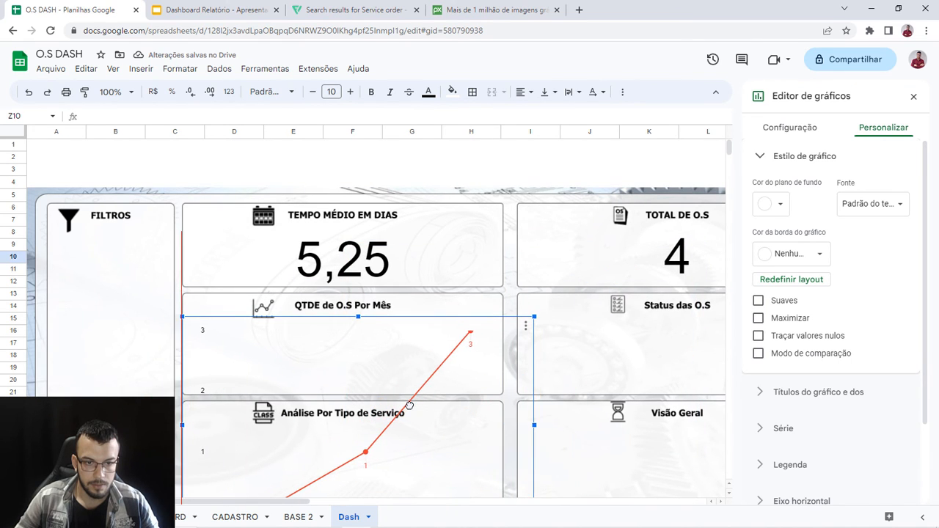
Step: Reduce the line chart's height and width so it fits inside the QTDE de O.S Por Mês card
scroll(448, 371, "down", 2)
left_click_drag(358, 446, 370, 308)
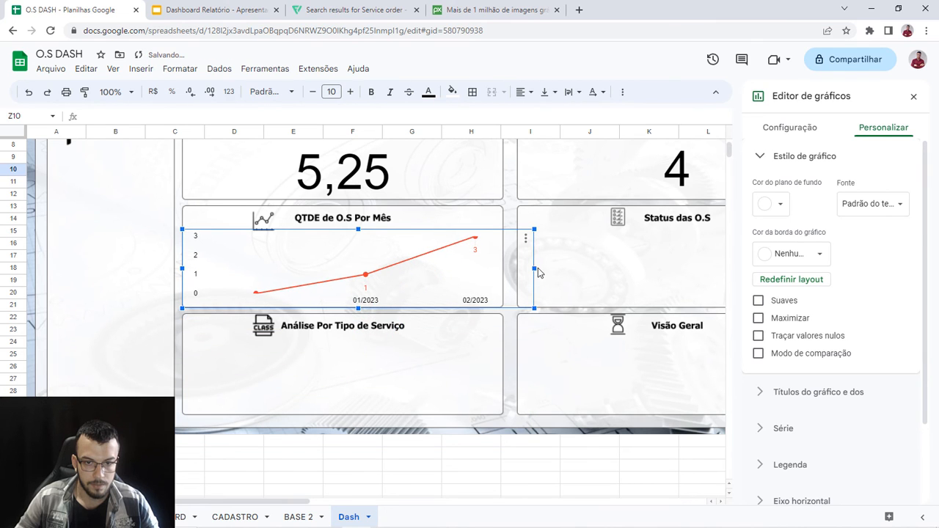
left_click_drag(534, 268, 502, 270)
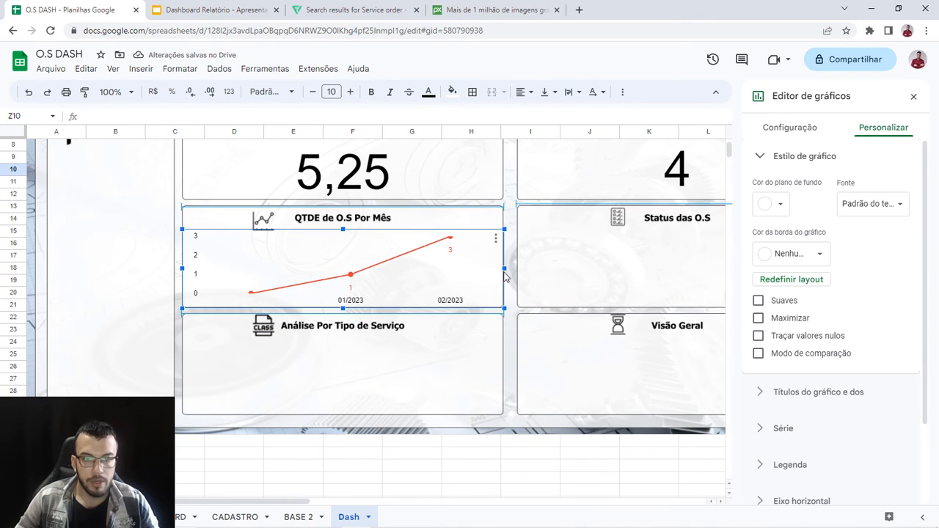
left_click(396, 468)
Step: Set the text colour of the line chart's vertical-axis labels to black
left_click(195, 257)
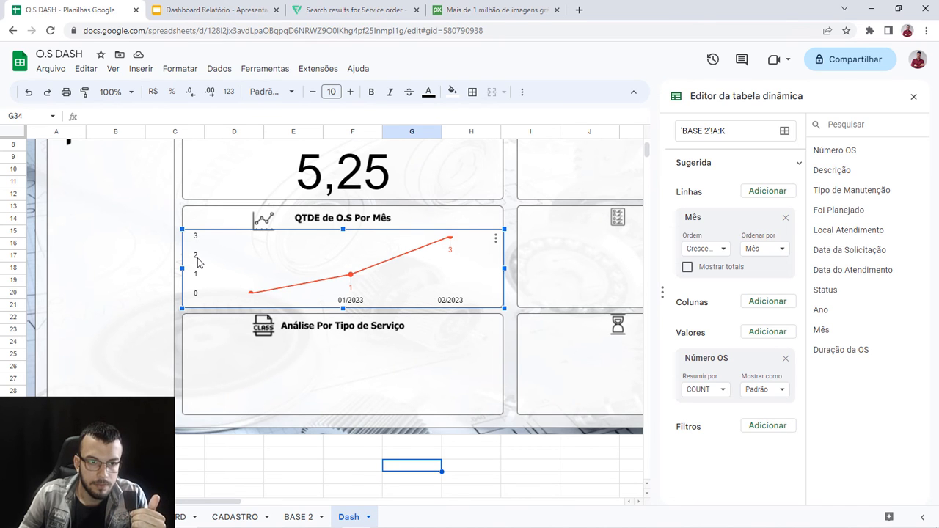
double_click(196, 261)
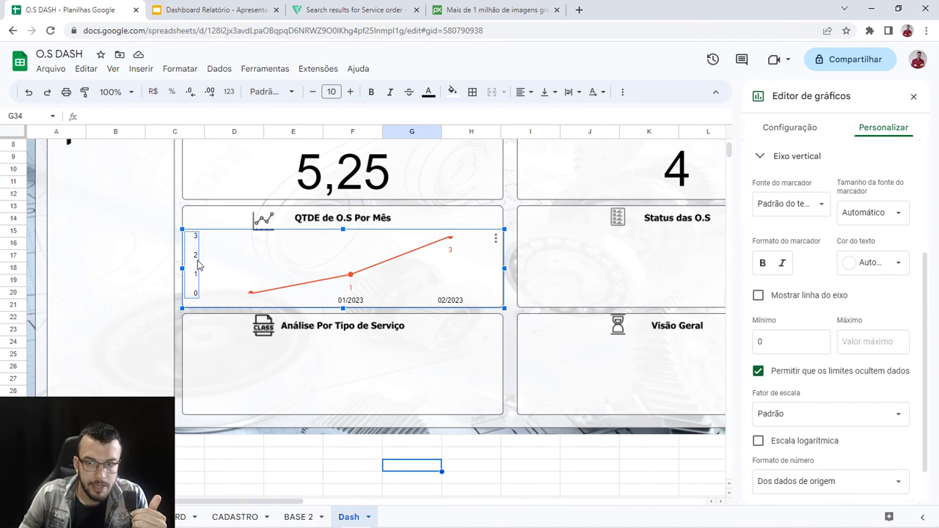
scroll(849, 298, "up", 2)
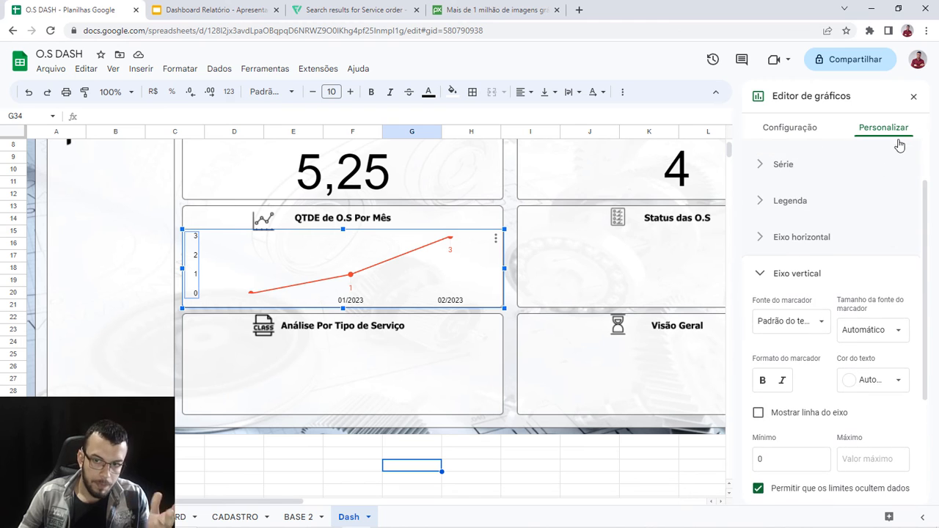
scroll(843, 264, "down", 1)
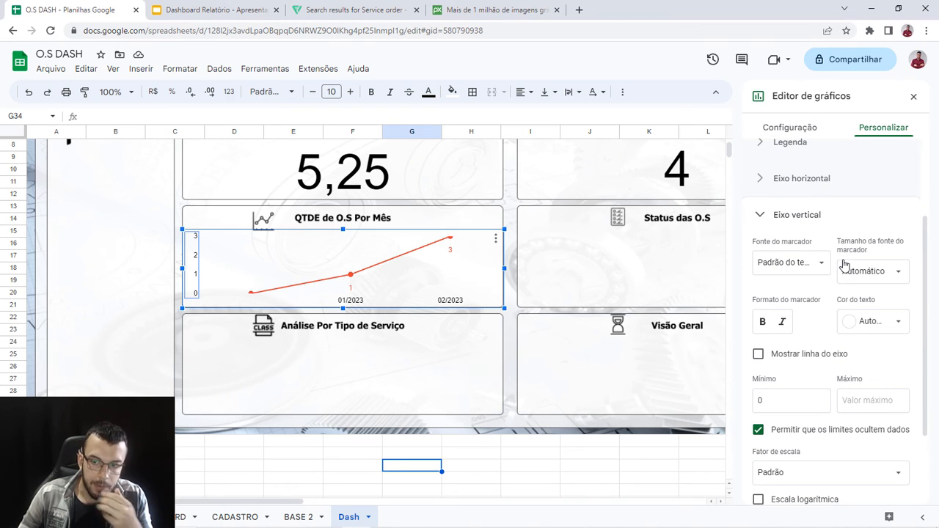
left_click(880, 323)
left_click(871, 257)
left_click(872, 325)
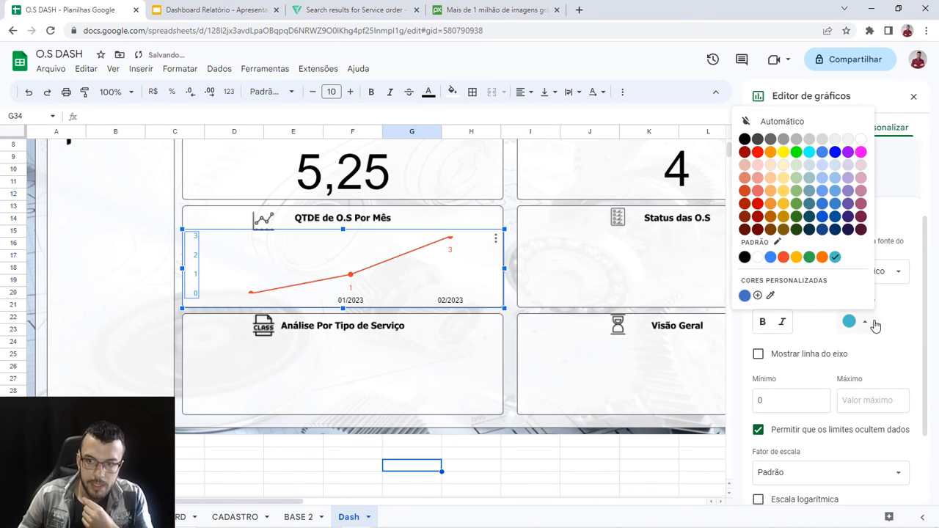
left_click(743, 139)
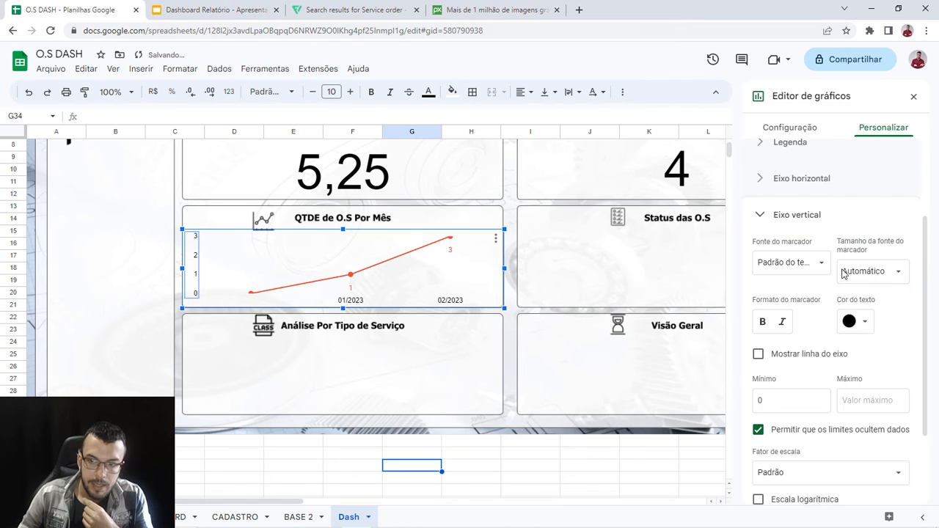
left_click(865, 325)
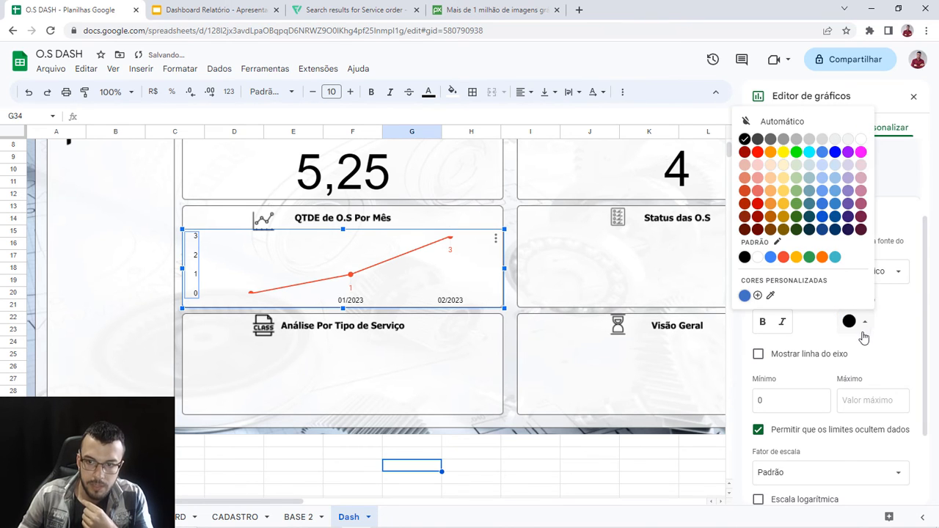
left_click(759, 296)
left_click(471, 182)
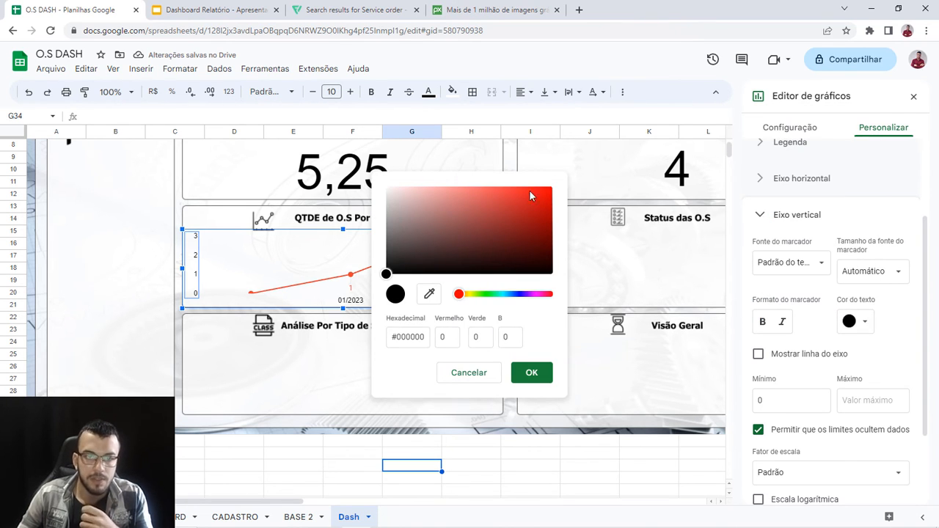
left_click(431, 294)
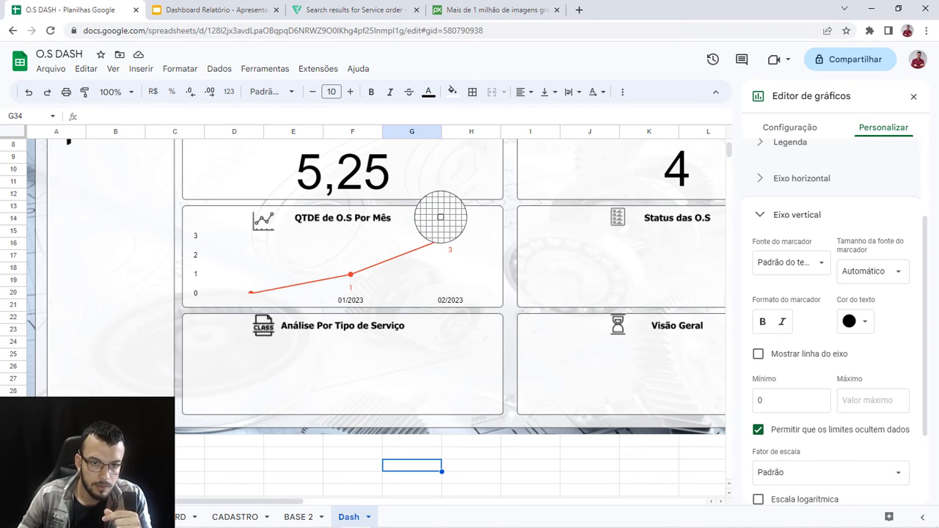
left_click(440, 217)
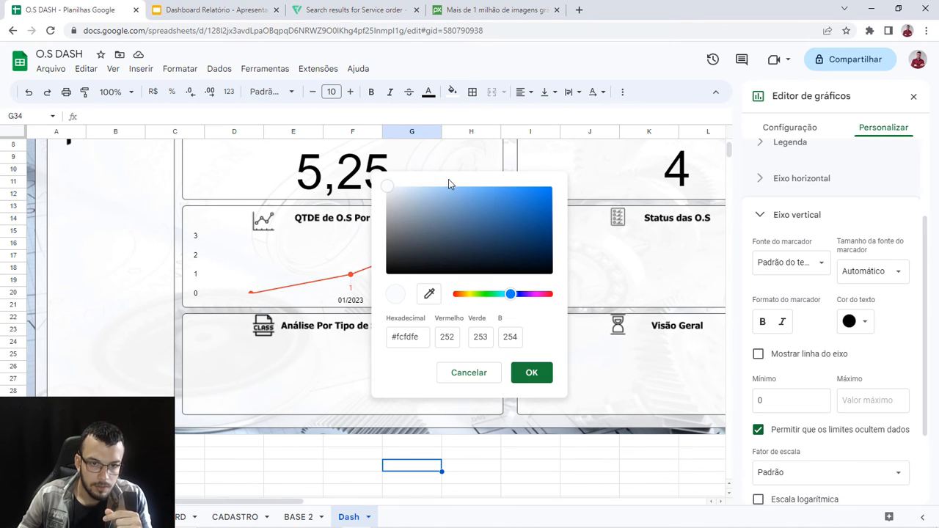
left_click(429, 293)
left_click(469, 275)
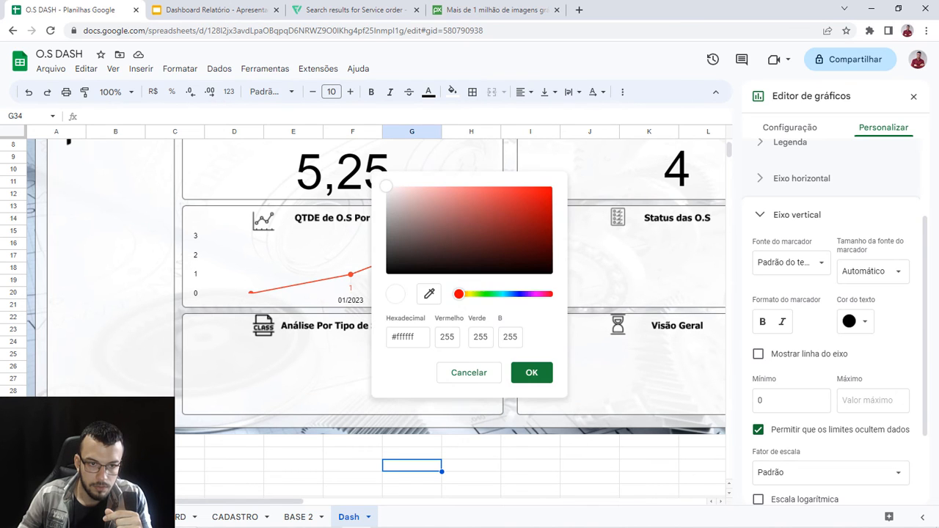
left_click(478, 374)
Step: Try matching the line chart's vertical-axis labels to the card background by sampling its colour, and undo that change
left_click(863, 332)
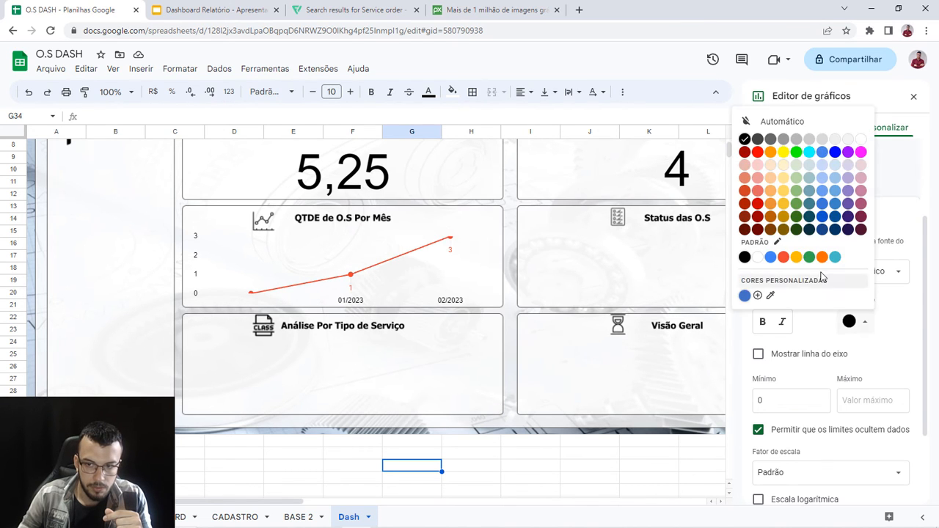
left_click(822, 257)
left_click(853, 321)
left_click(771, 295)
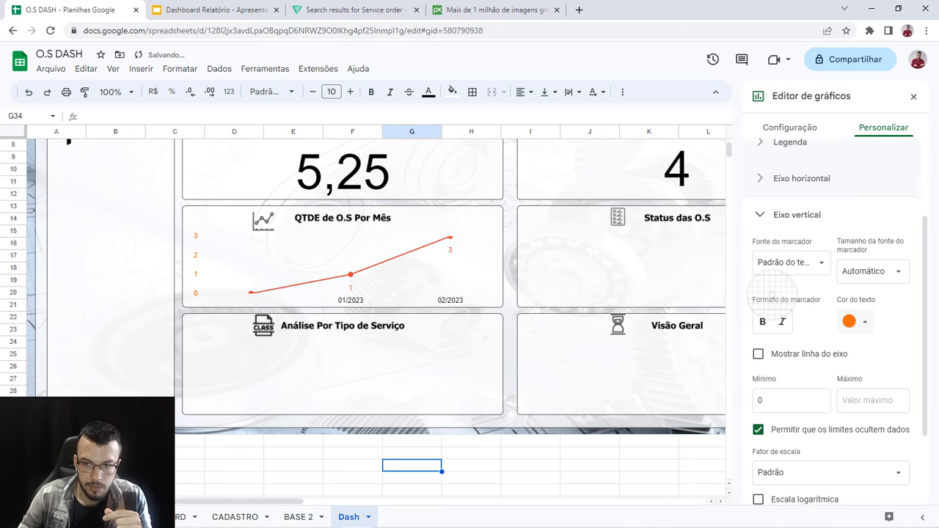
left_click(491, 269)
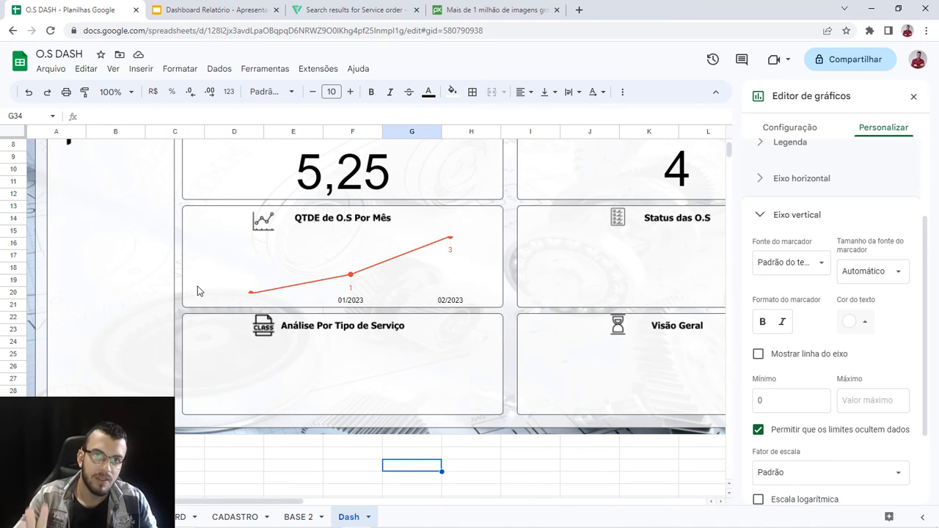
key("ctrl+z")
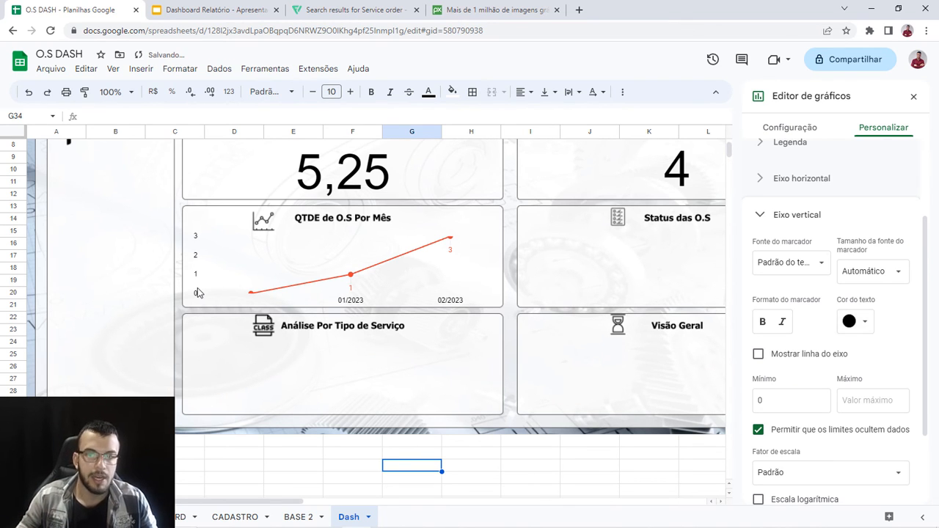
Step: Close the chart editor and reorder the sheets so that Dash comes directly before CADASTRO
left_click(913, 96)
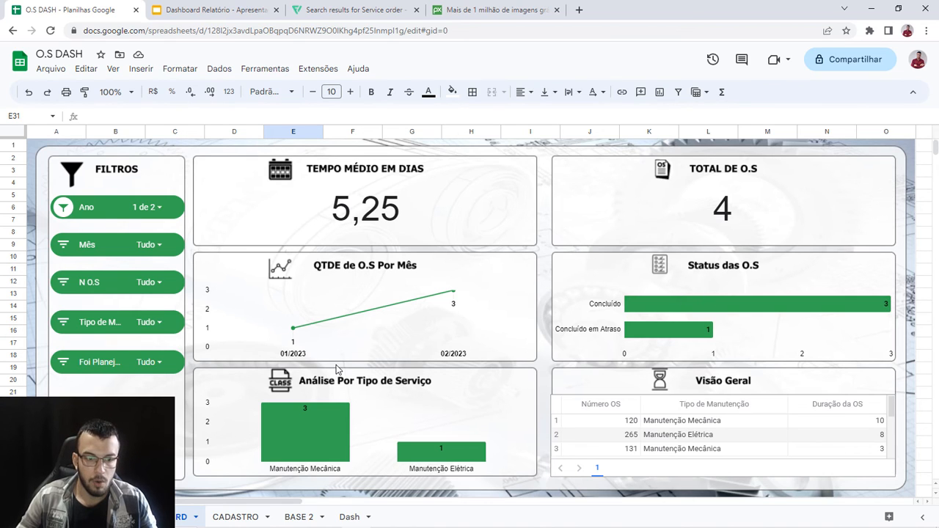
left_click(343, 518)
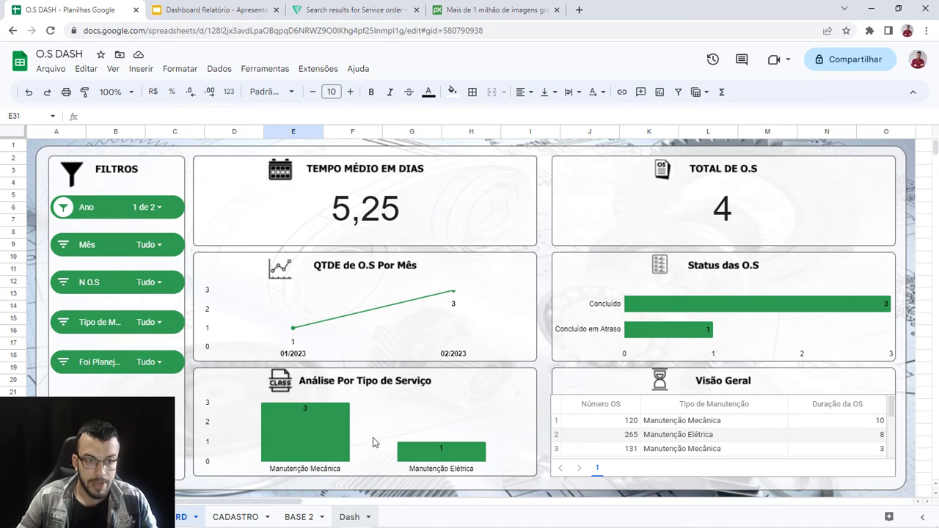
left_click_drag(340, 484, 551, 495)
Step: Copy the Mês pivot table in V4:W7 on the Dash sheet and paste the copy at Y4
scroll(510, 391, "up", 2)
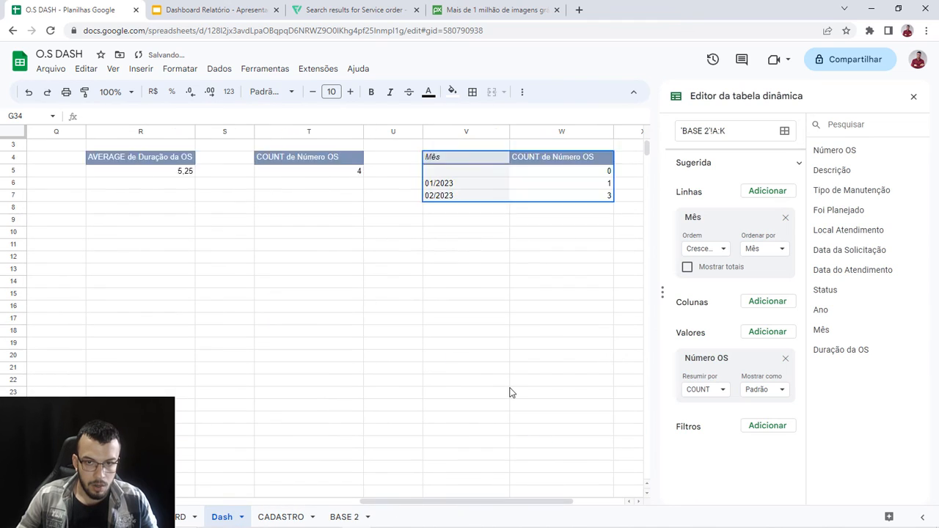
left_click(506, 320)
left_click_drag(495, 502, 547, 502)
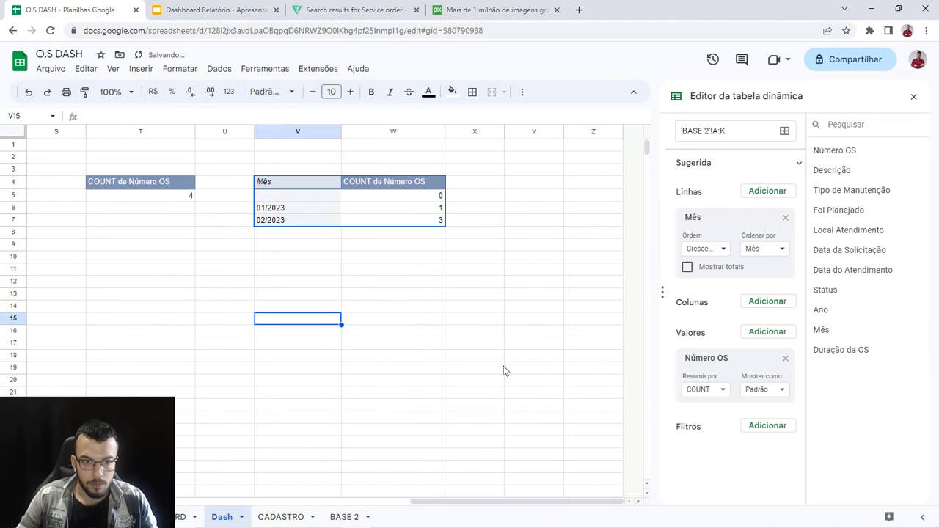
left_click(502, 370)
left_click_drag(302, 181, 434, 222)
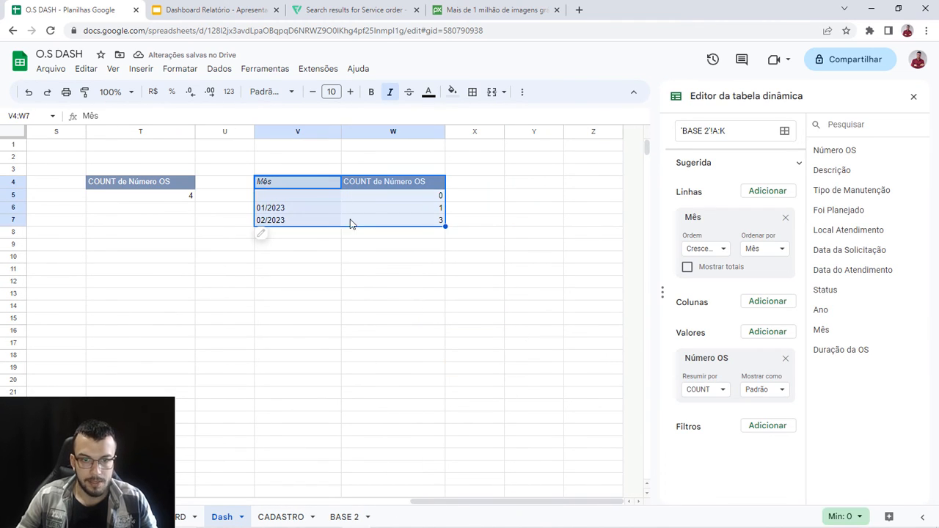
key("ctrl+c")
left_click(522, 185)
key("ctrl+v")
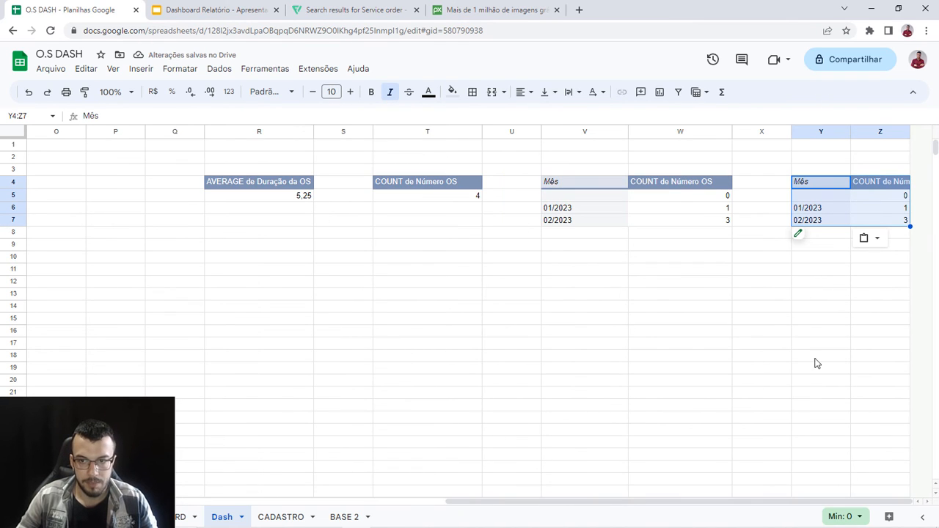
Step: Remove the Número OS value and the Mês row field from the copied pivot table
left_click(845, 285)
left_click(829, 209)
left_click(814, 238)
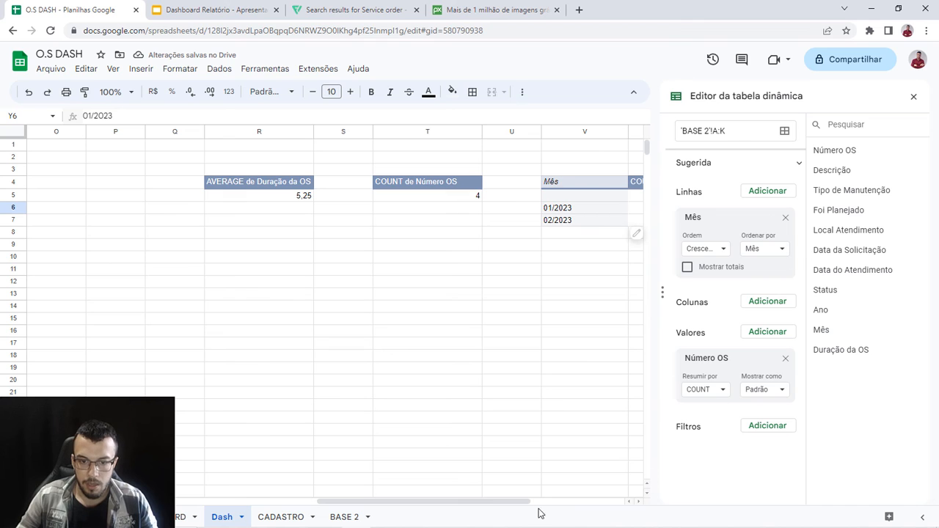
left_click_drag(524, 502, 618, 502)
left_click(786, 358)
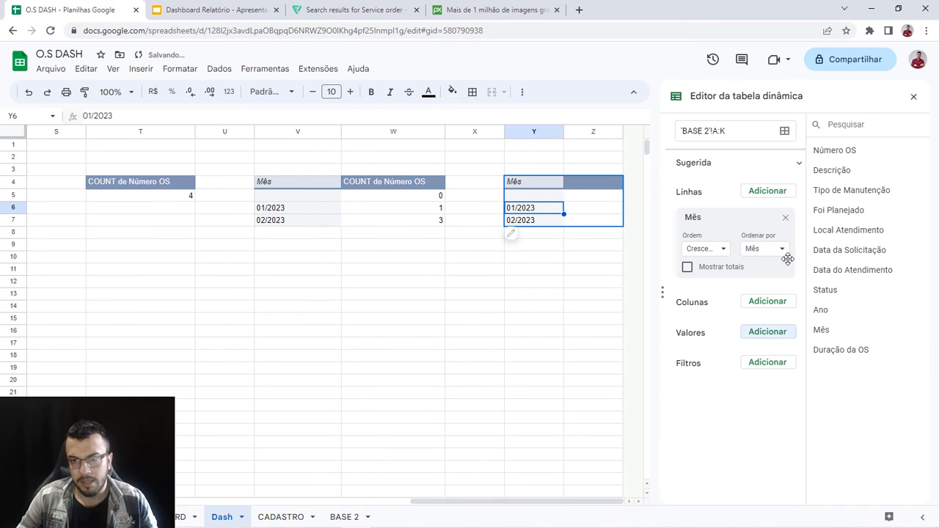
left_click(785, 220)
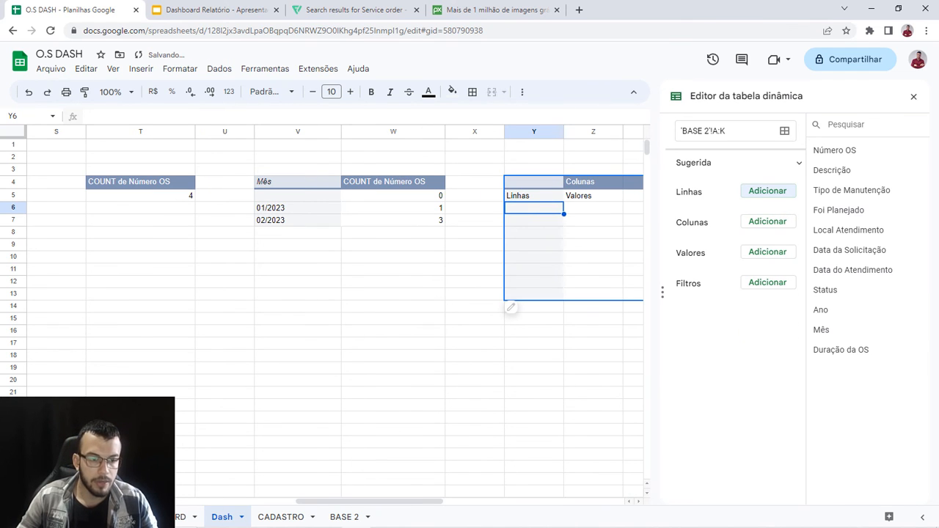
Step: Check the Status column in the service order data sheet and add Status as the row field of the copied pivot table
left_click(91, 517)
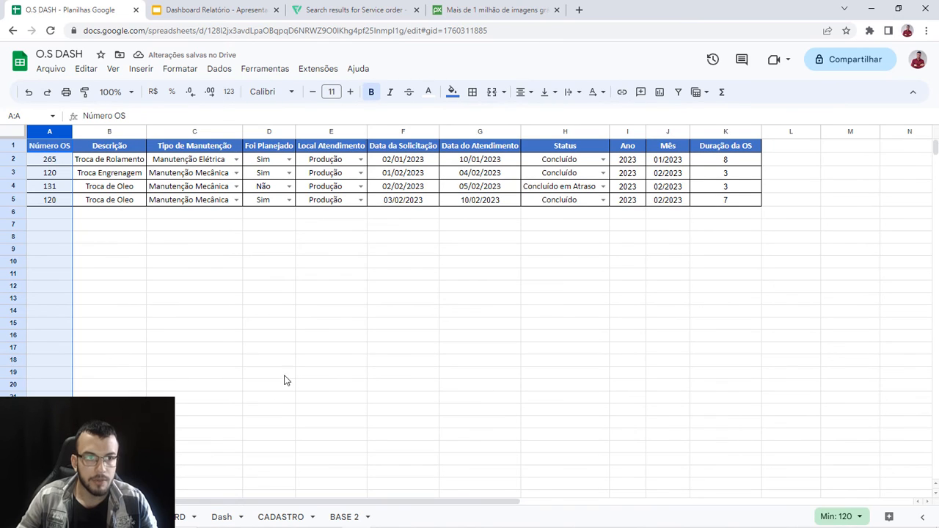
left_click(563, 132)
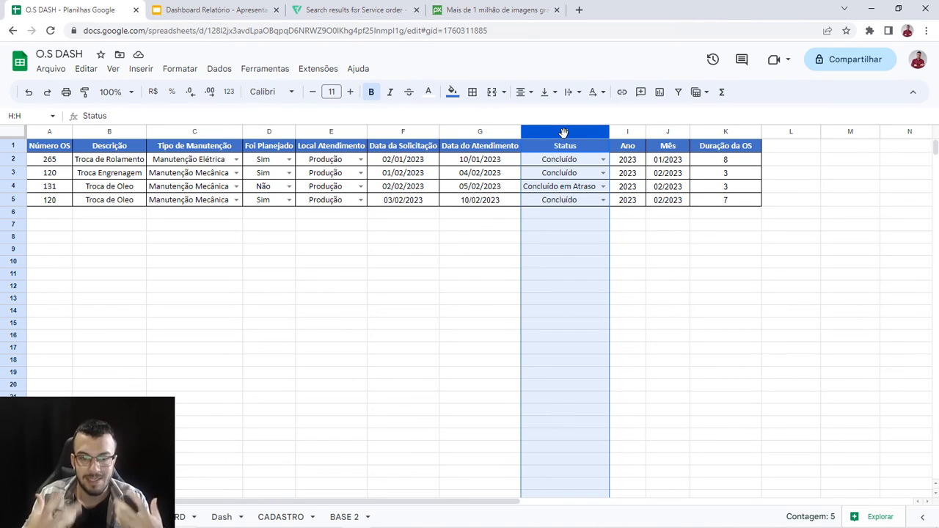
left_click(222, 516)
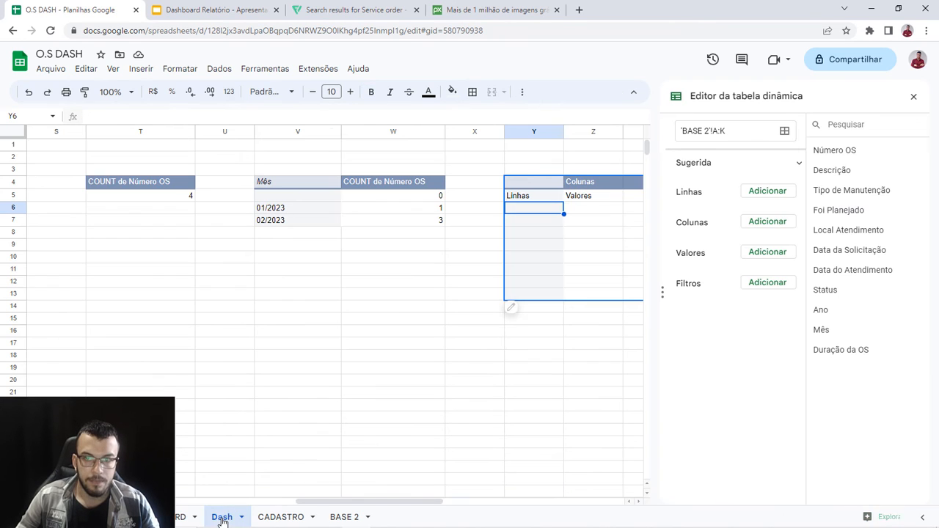
left_click(766, 193)
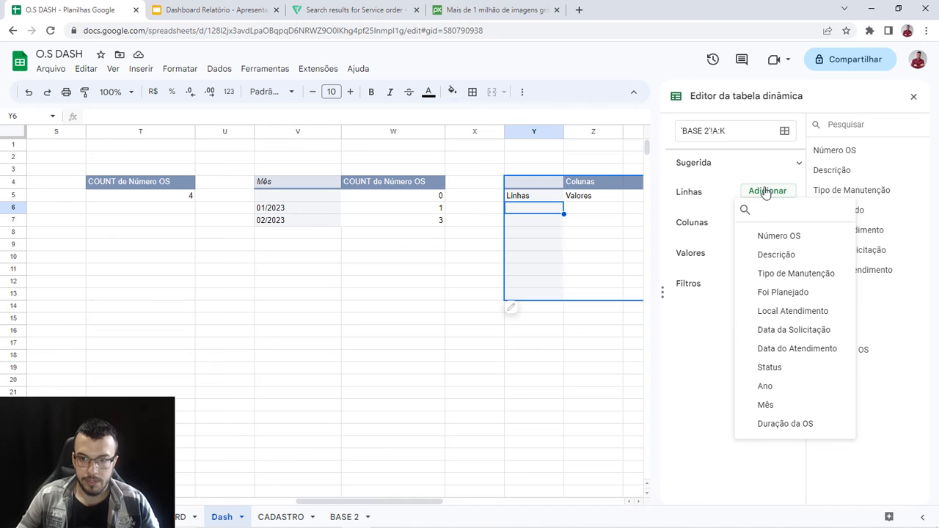
left_click(771, 374)
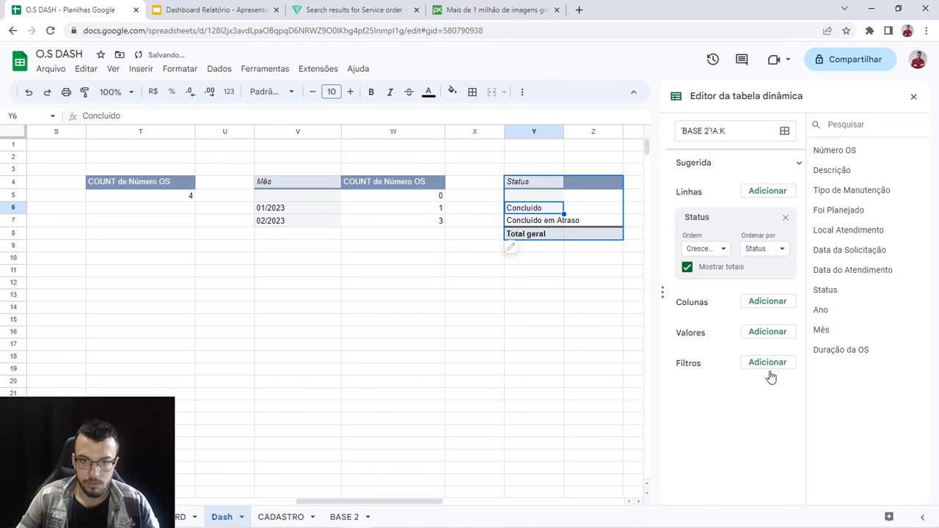
Step: Add Status as the pivot table's value, turn off its row totals and widen column Y to fit the status names
left_click(768, 333)
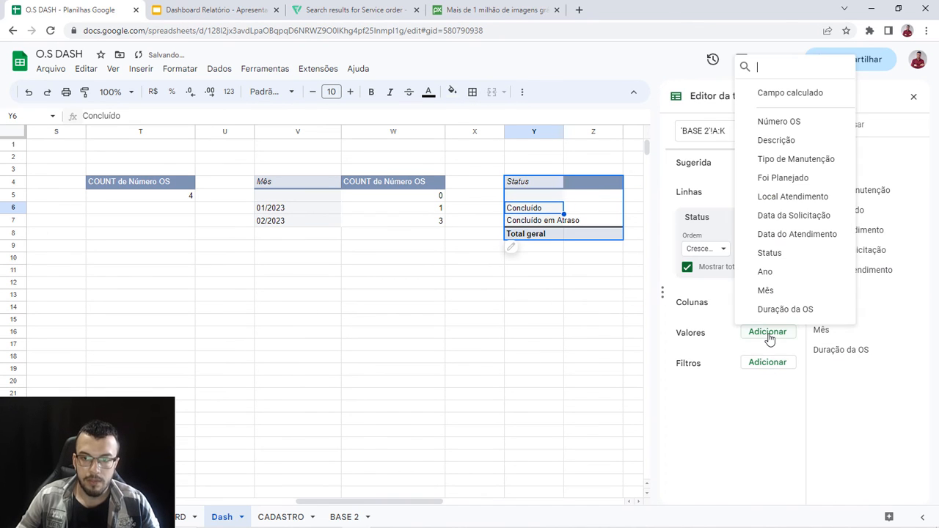
left_click(770, 253)
left_click(687, 268)
left_click_drag(430, 503, 485, 504)
left_click(425, 330)
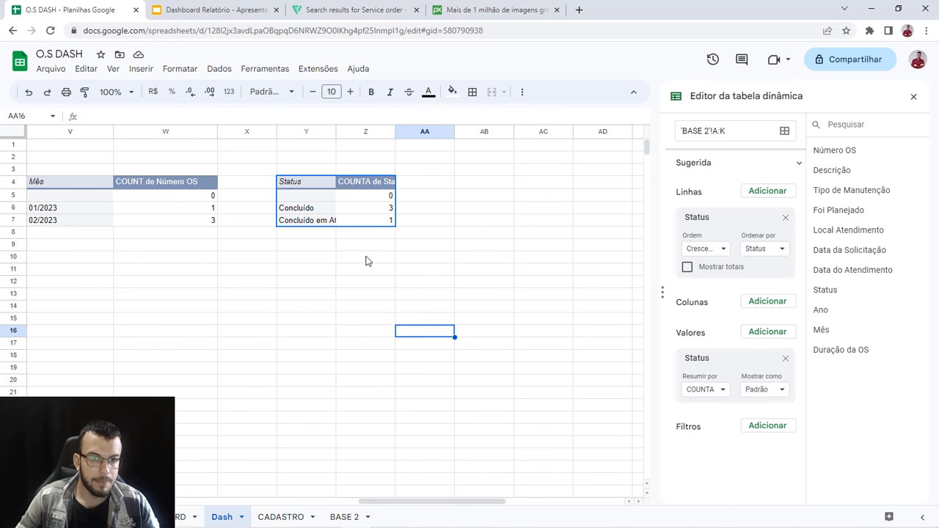
left_click_drag(336, 131, 354, 131)
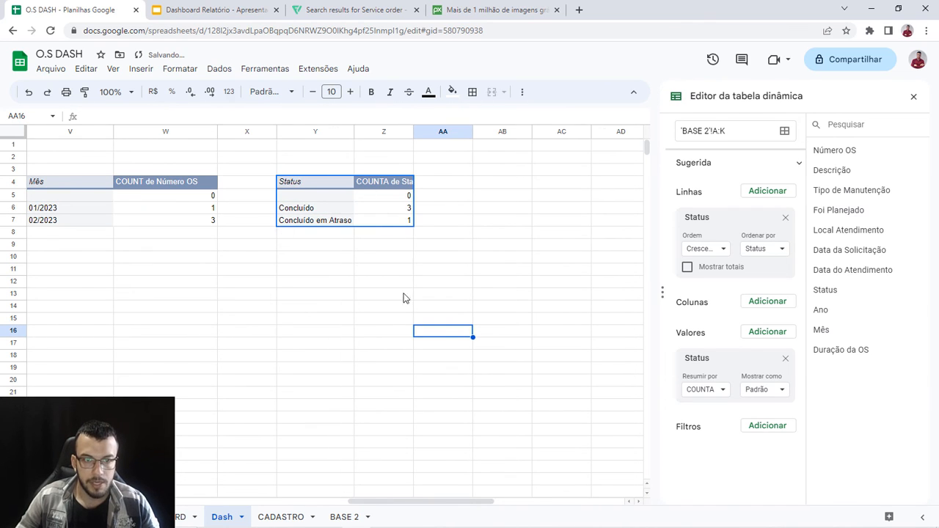
Step: Insert a chart from Y5:Z50 covering the Status pivot table's data and make it a bar chart (Gráfico de barras)
left_click(400, 292)
left_click_drag(300, 198, 413, 457)
scroll(413, 457, "up", 10)
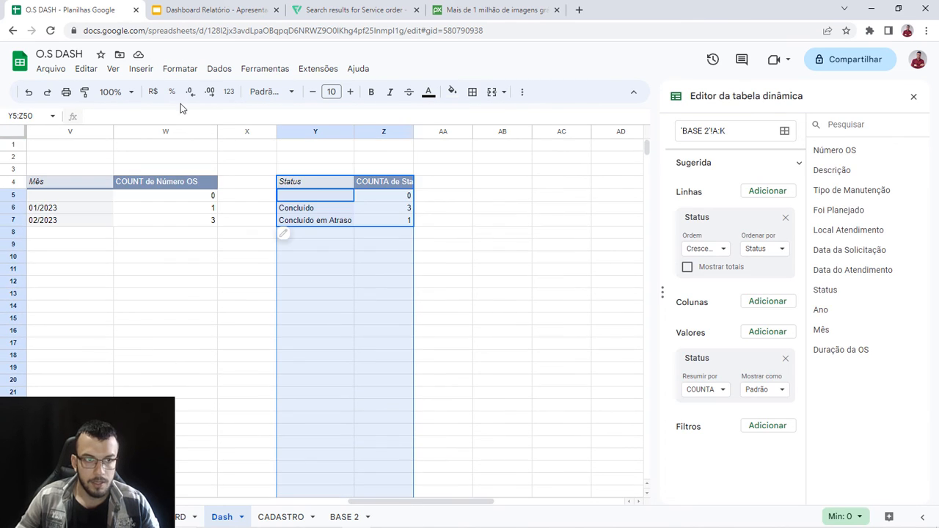
left_click(140, 71)
left_click(172, 174)
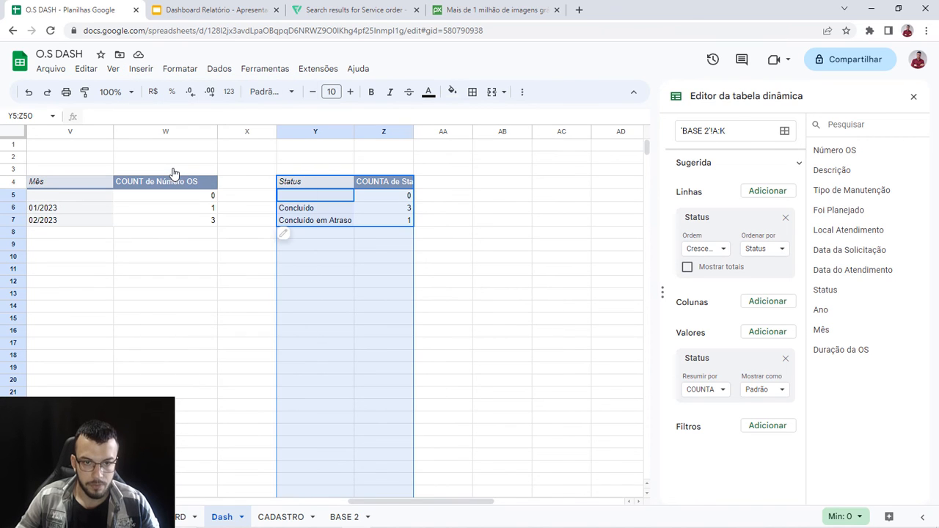
left_click(812, 176)
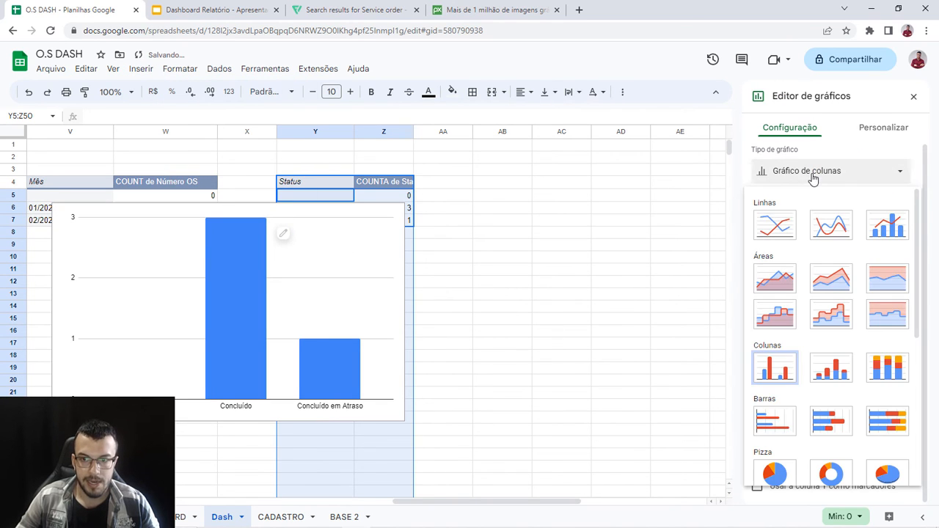
scroll(806, 330, "down", 3)
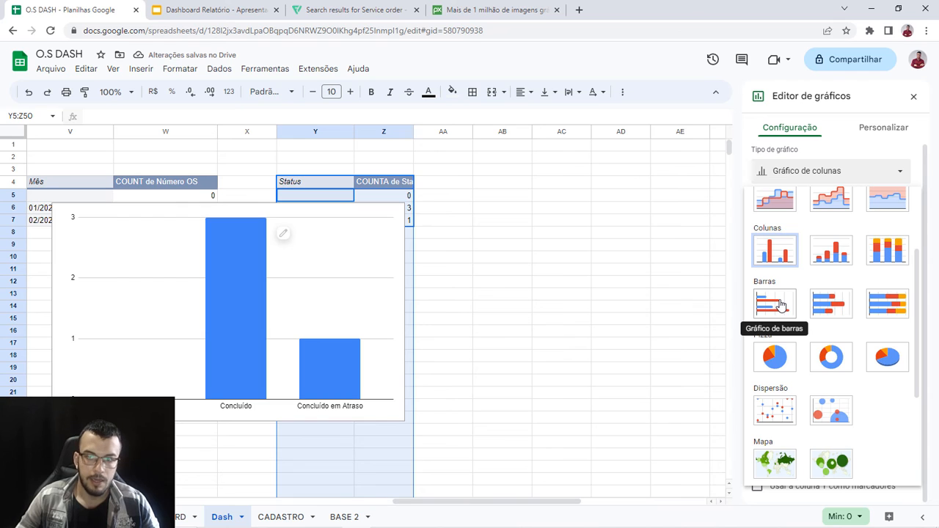
left_click(781, 305)
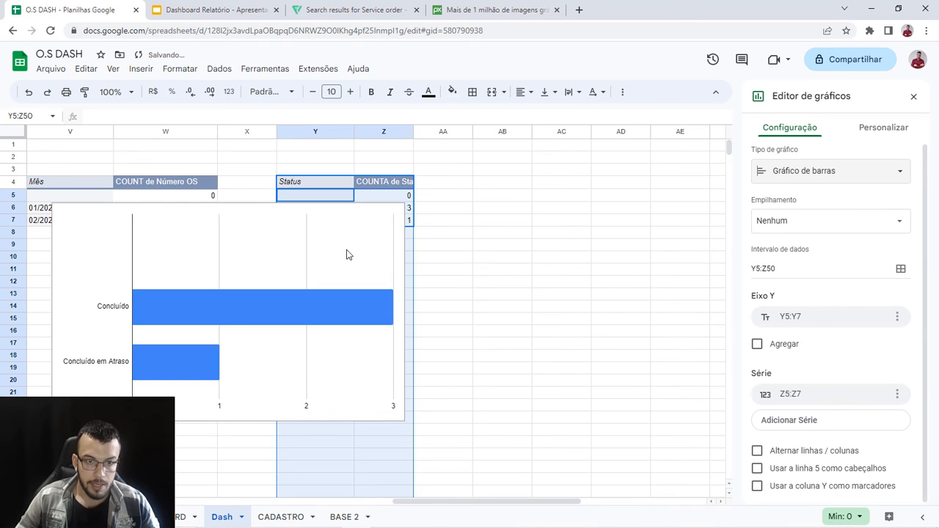
Step: Shrink the status bar chart and move it beside the Status pivot table, spanning about AB1 to AE11
left_click(324, 228)
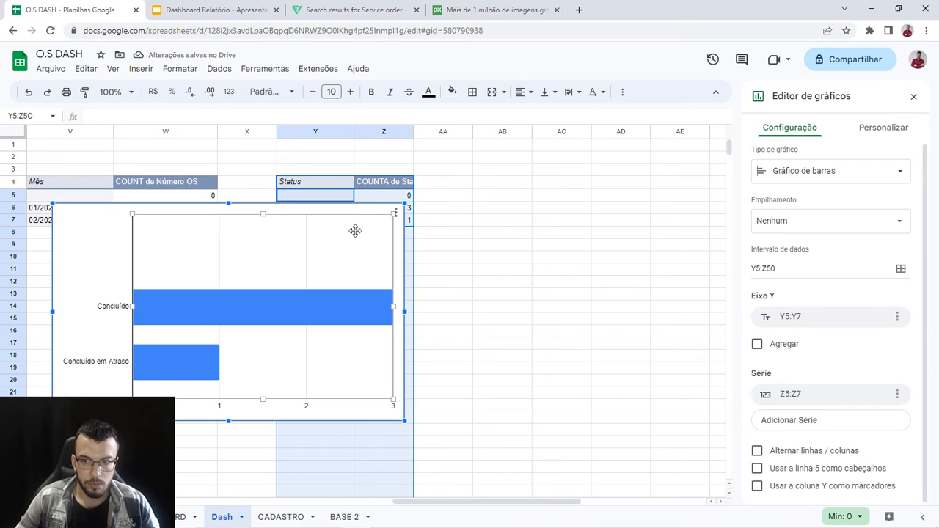
left_click_drag(353, 235, 526, 209)
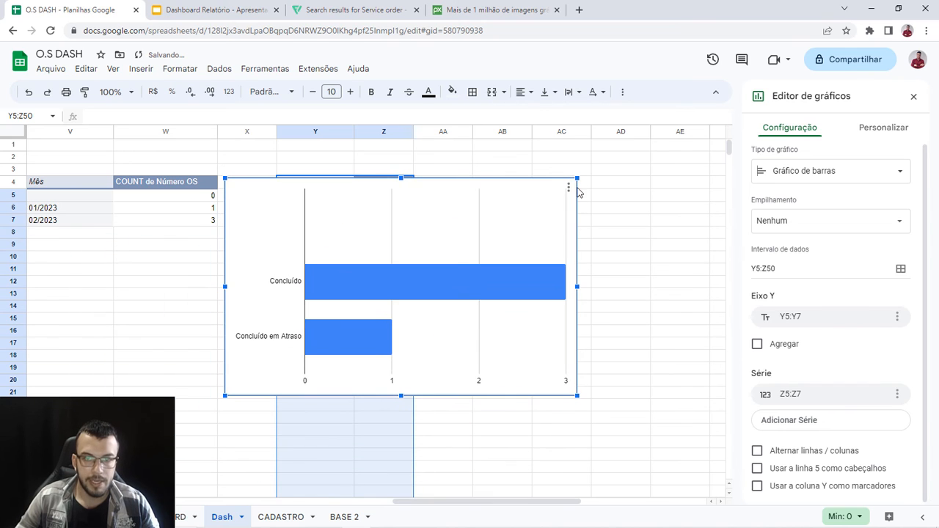
left_click_drag(576, 176, 433, 272)
left_click_drag(499, 264, 636, 157)
left_click(514, 329)
Step: Try the descending order for the Status rows of the pivot table in Y4:Z7 and set it back to ascending
left_click(392, 212)
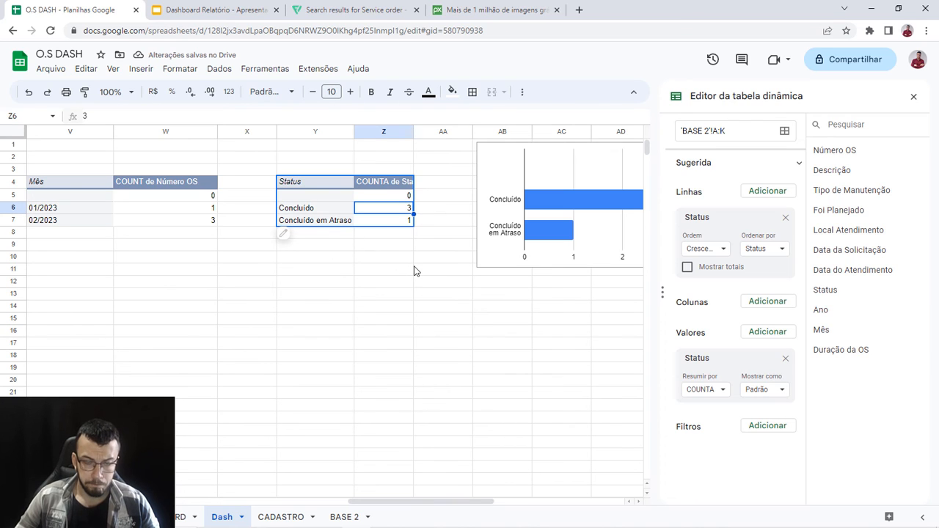
left_click(722, 251)
left_click(715, 288)
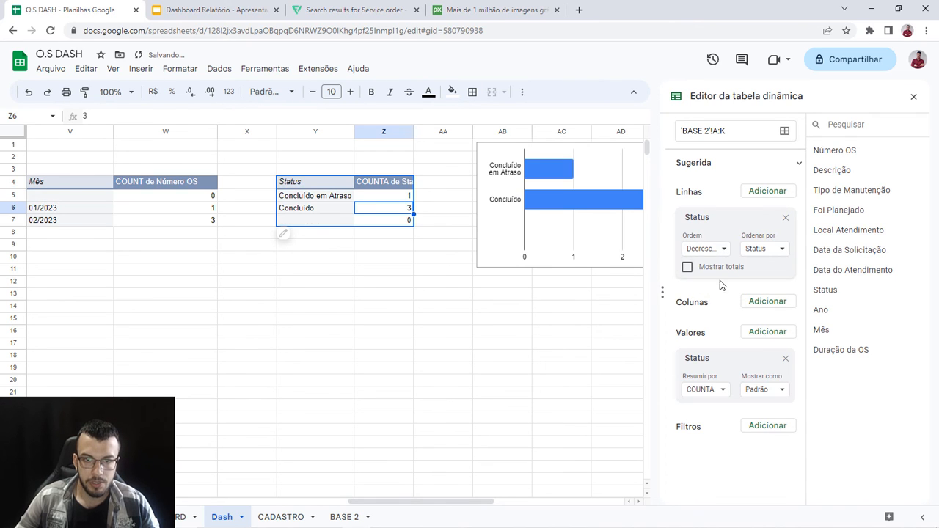
left_click(723, 250)
left_click(720, 269)
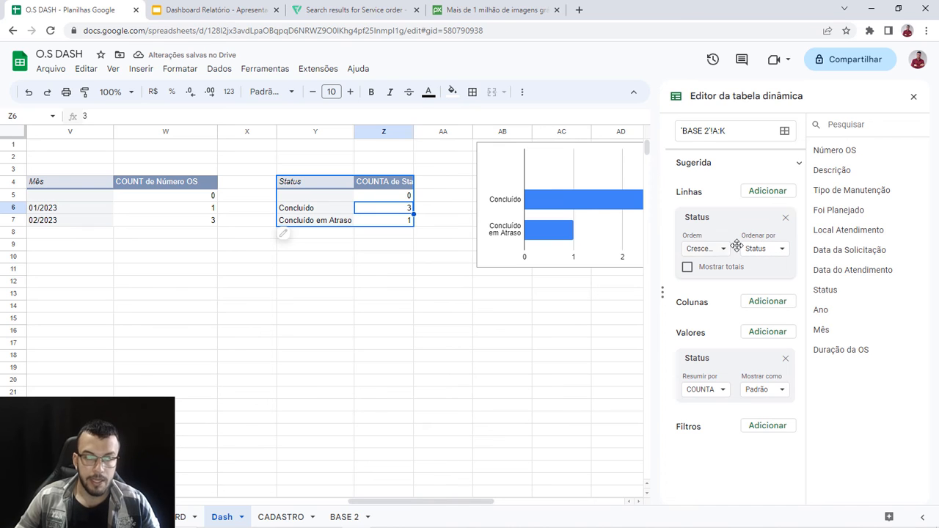
Step: Sort the Status pivot table's rows by COUNTA de Status in descending order
left_click(776, 248)
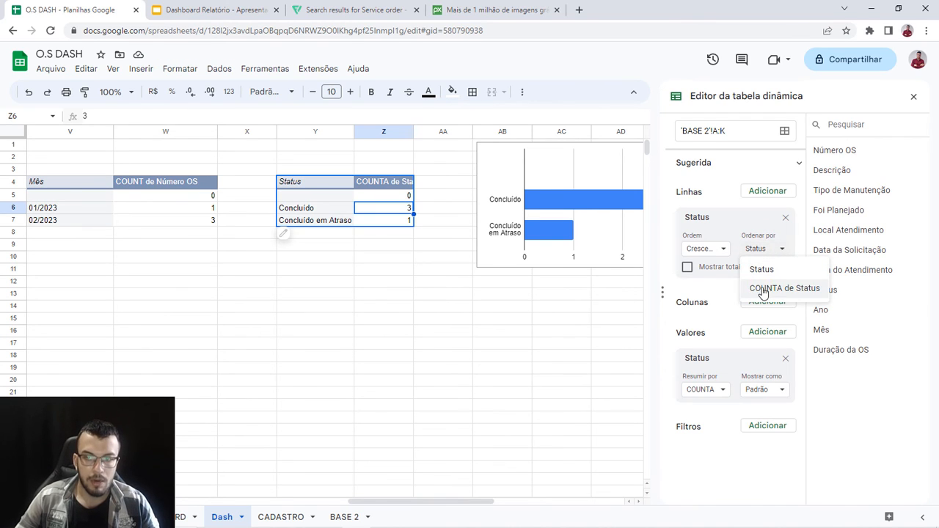
left_click(764, 289)
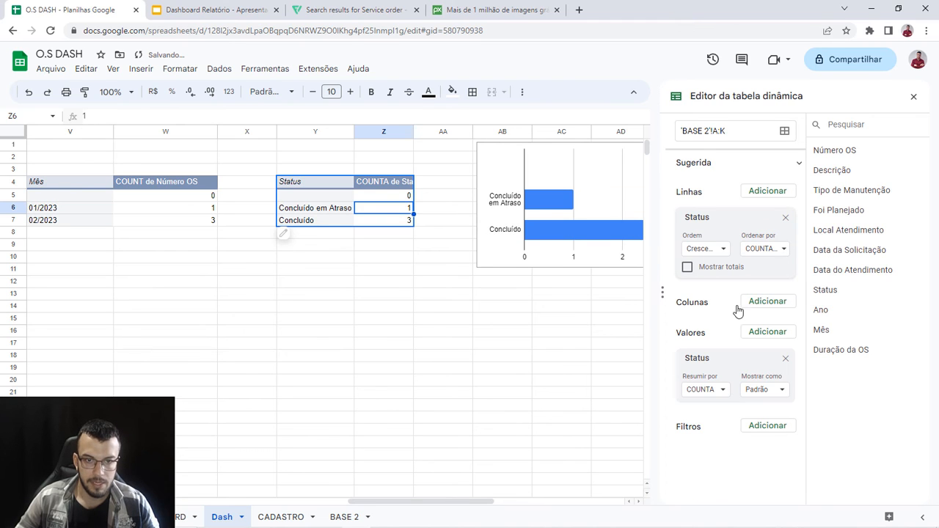
left_click_drag(469, 502, 522, 502)
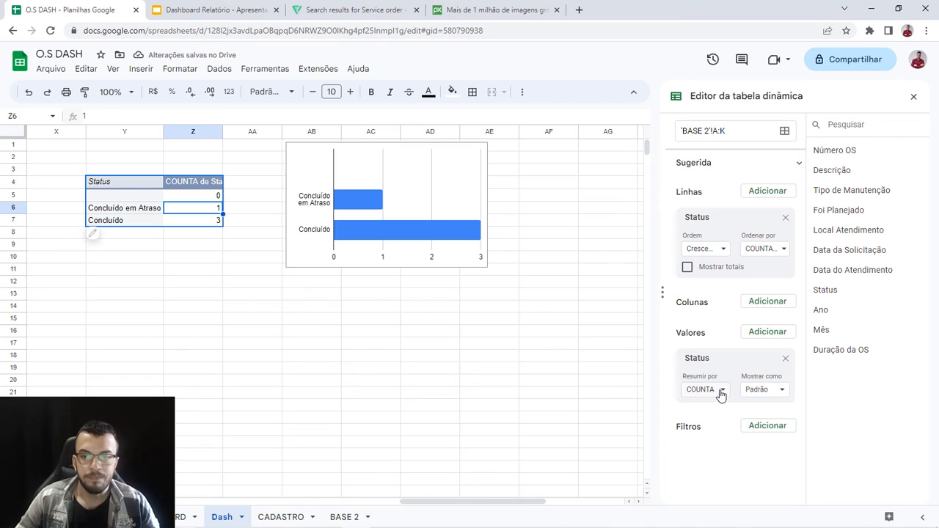
left_click(723, 251)
left_click(719, 268)
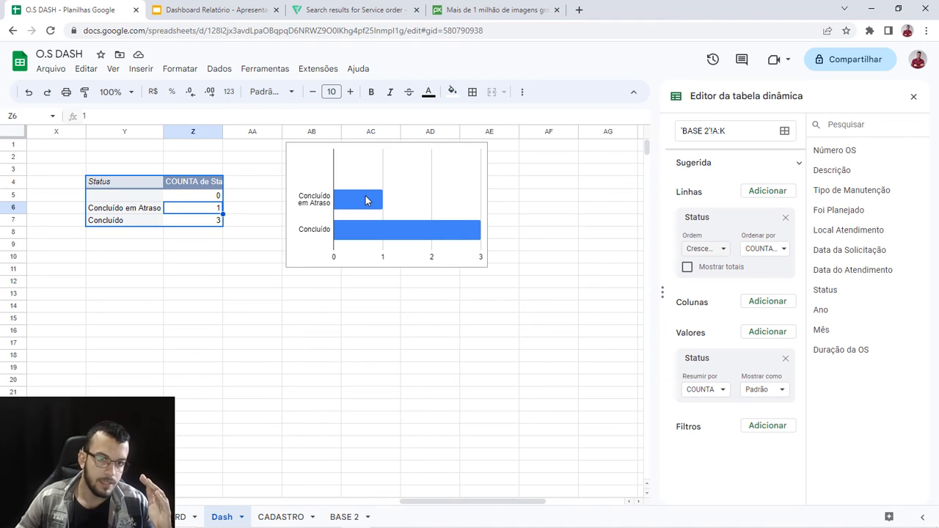
left_click(716, 251)
left_click(712, 290)
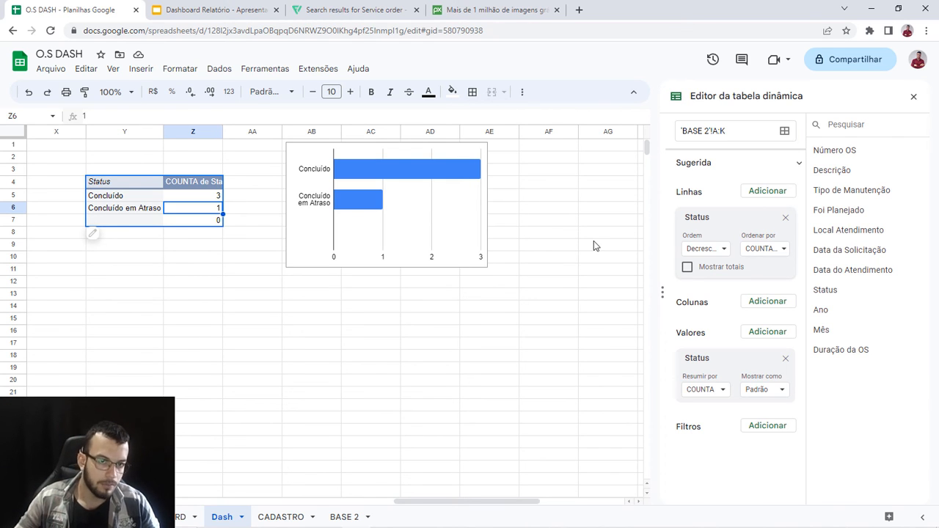
Step: Move the status bar chart down to about rows 9 to 19 and set its background and border colours to Nenhuma
left_click(464, 223)
left_click_drag(445, 233, 442, 327)
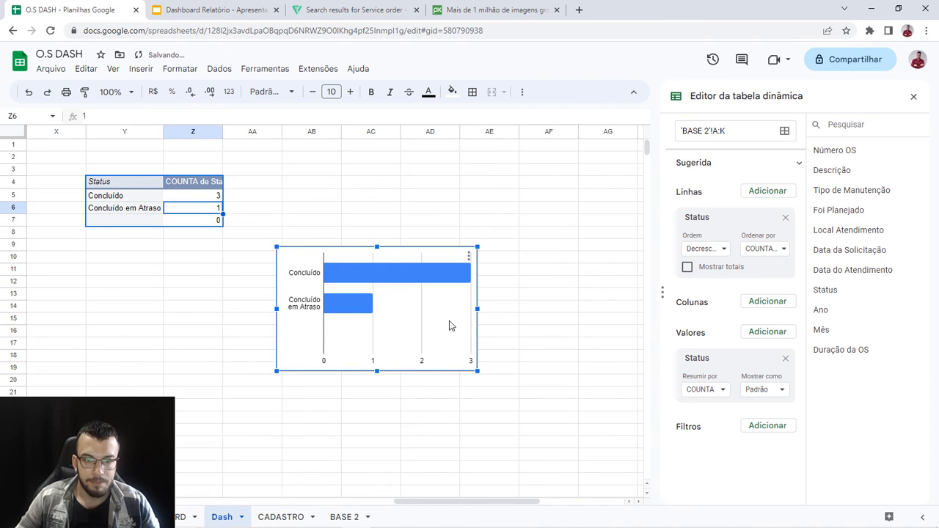
left_click(481, 295)
left_click(467, 261)
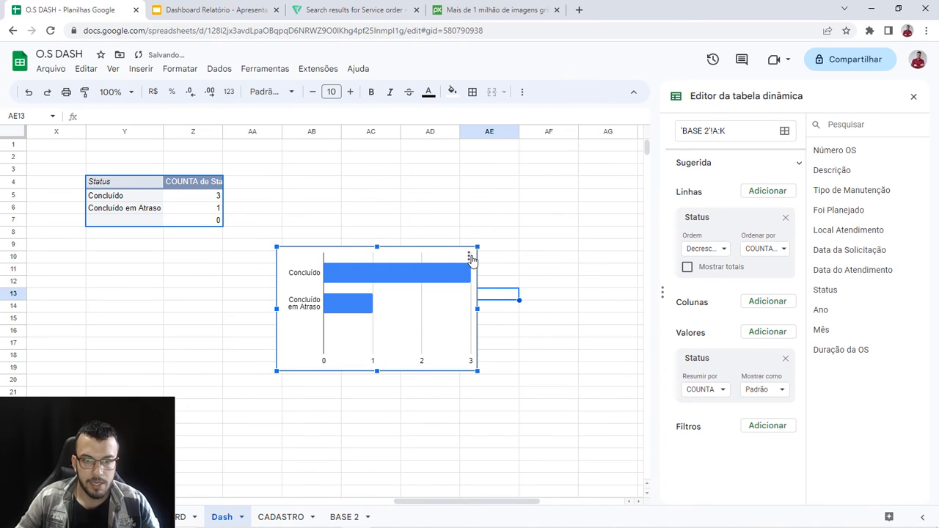
left_click(471, 257)
left_click(486, 272)
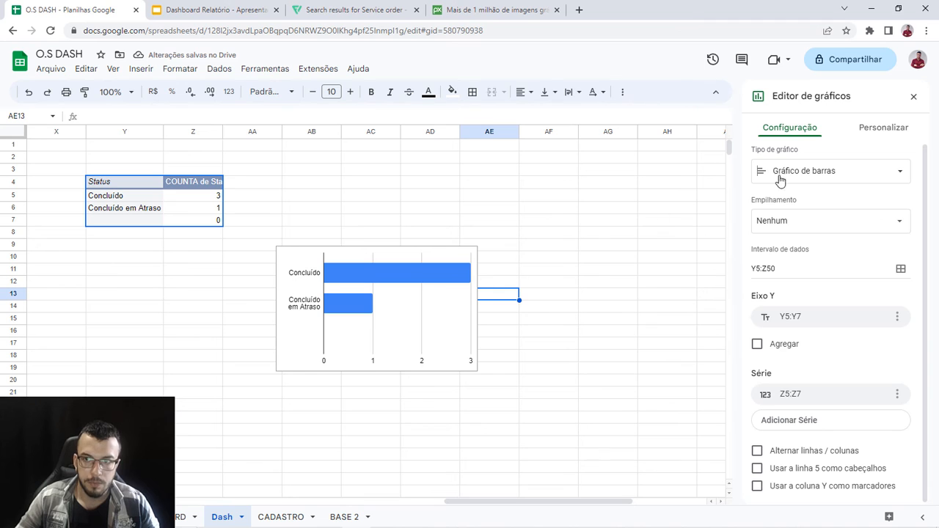
left_click(857, 128)
left_click(826, 156)
left_click(782, 204)
left_click(795, 232)
left_click(779, 253)
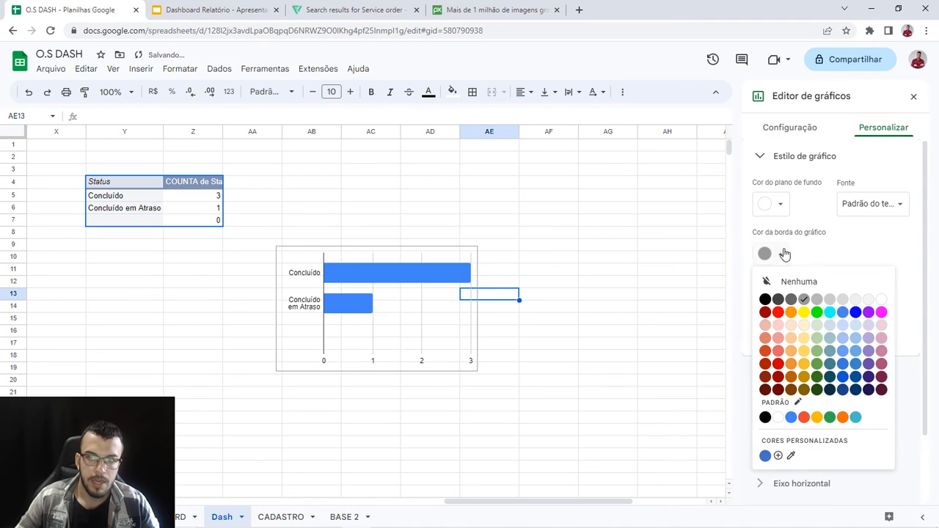
left_click(799, 282)
Step: Turn off the status chart's main gridlines on the horizontal axis and set that axis's minimum to 0
left_click(422, 338)
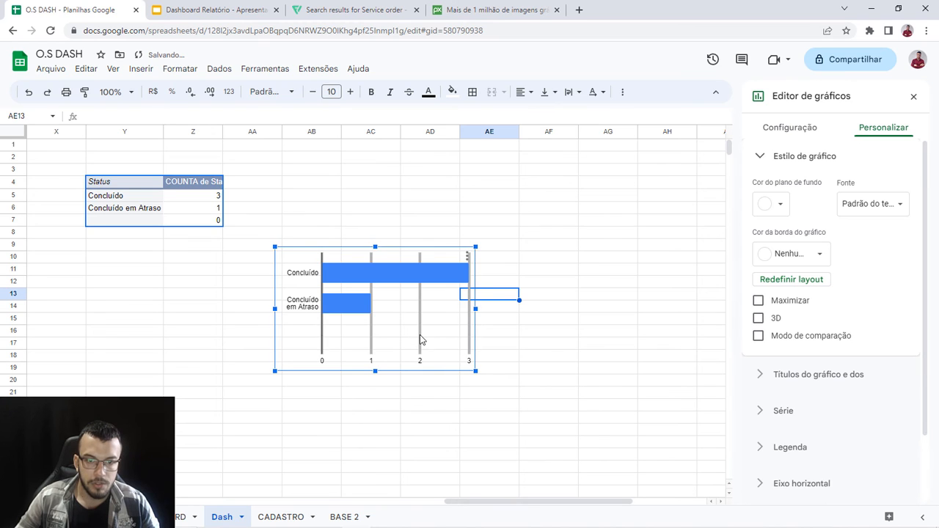
left_click(420, 335)
left_click(758, 504)
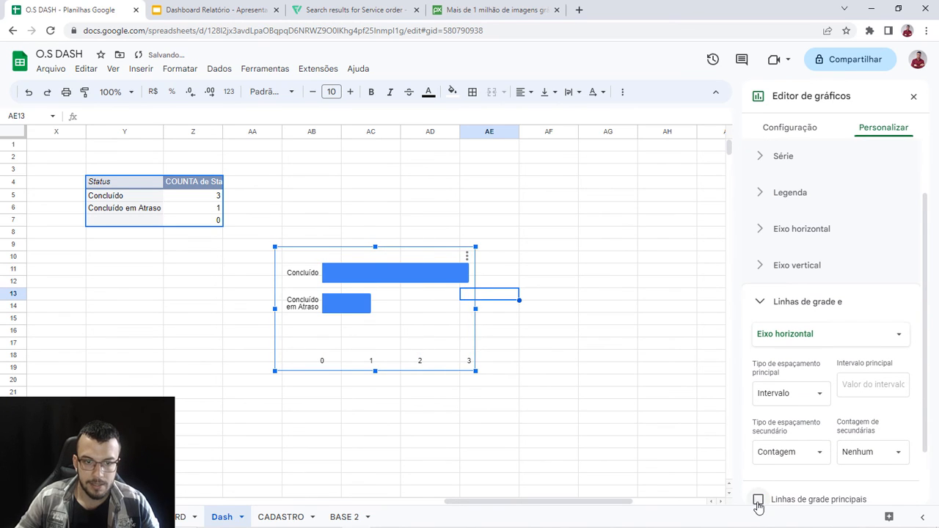
left_click(374, 363)
left_click(795, 414)
type("0")
scroll(833, 242, "up", 1)
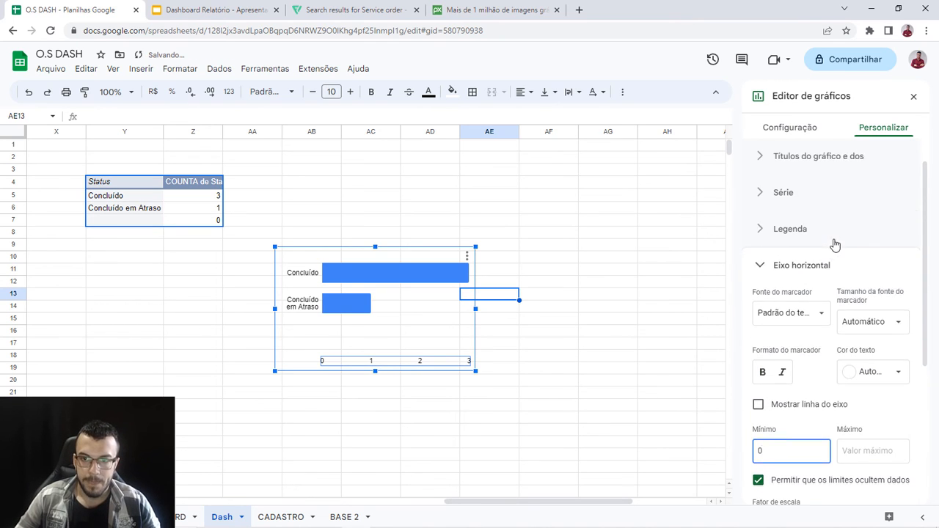
Step: Fill the status chart's bars with the default palette's red and turn on data labels for the series
left_click(798, 229)
scroll(844, 277, "down", 3)
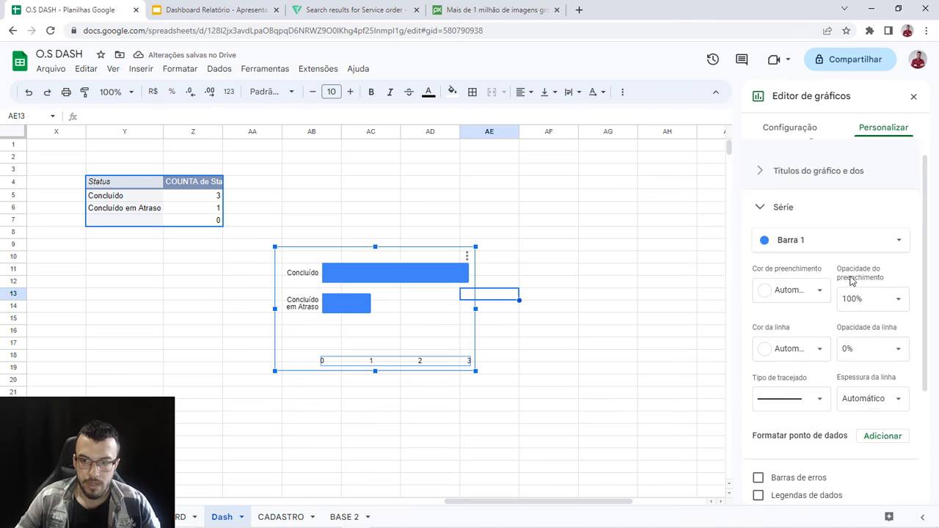
left_click(813, 194)
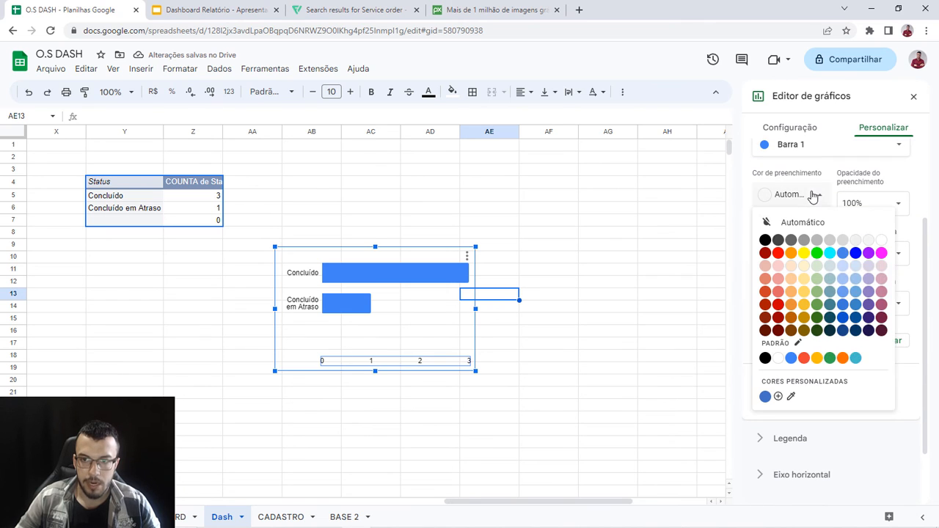
left_click(805, 358)
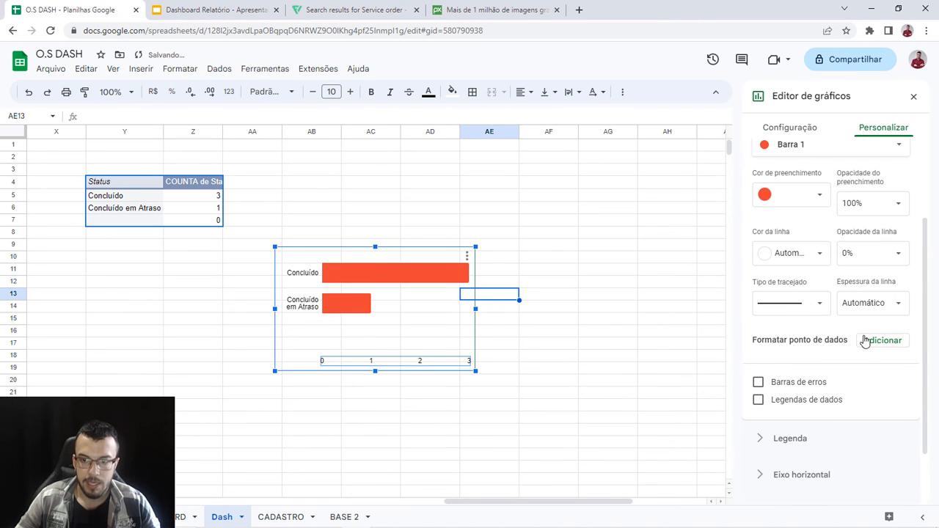
left_click(758, 401)
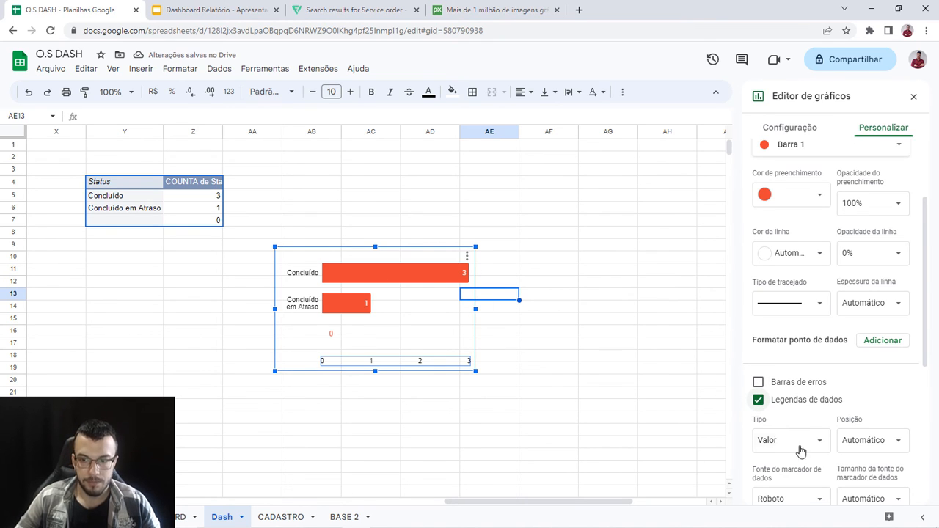
Step: Try the Centro position for the status chart's data labels and set it back to Automático
left_click(873, 440)
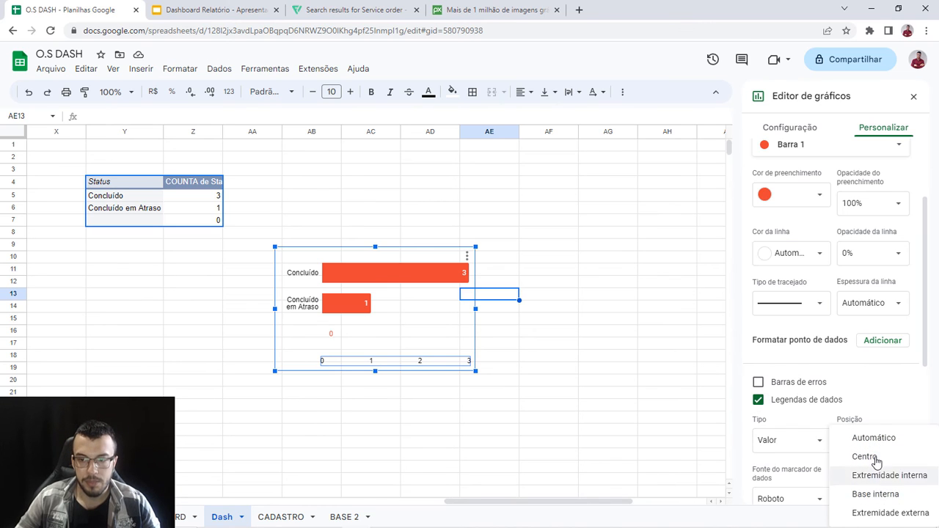
left_click(874, 459)
left_click(880, 438)
left_click(882, 423)
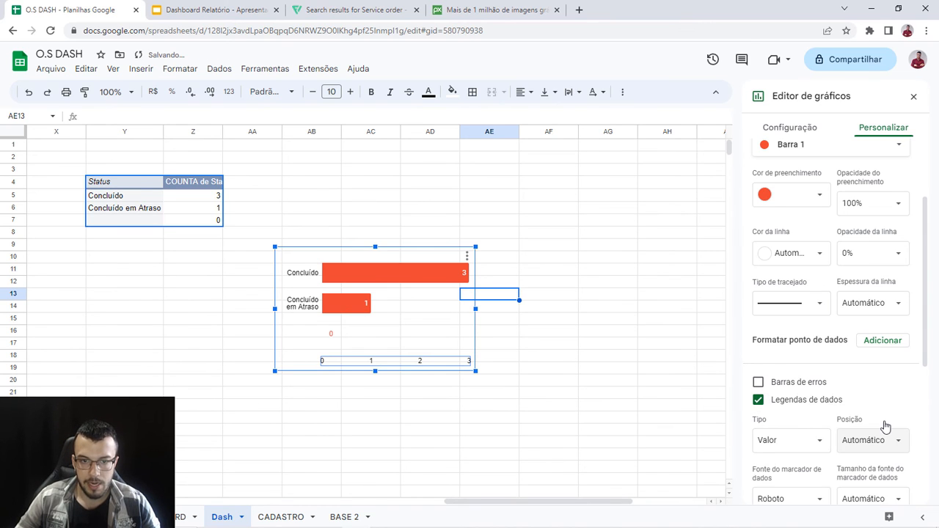
Step: Move the status bar chart across the Dash sheet onto the Status das O.S card, just below its title
left_click_drag(421, 309, 289, 330)
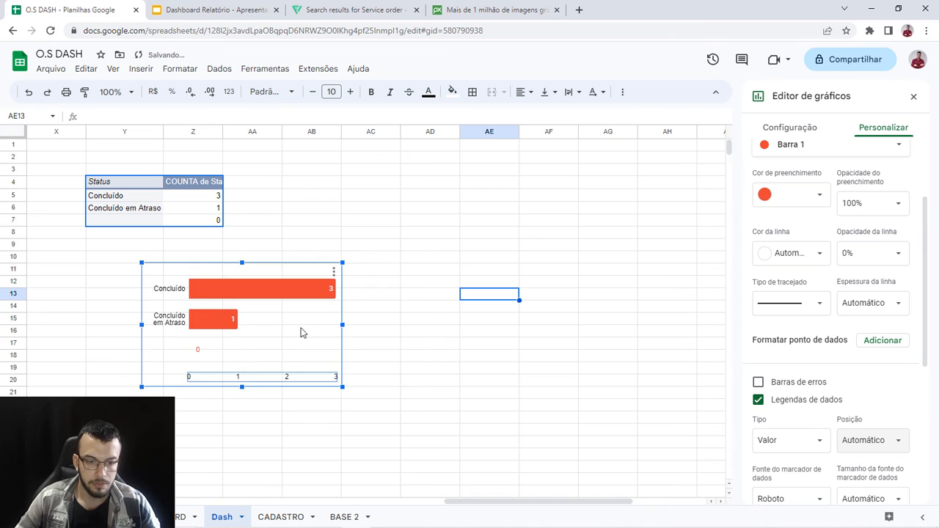
left_click_drag(490, 505, 391, 505)
left_click_drag(684, 350, 34, 363)
left_click_drag(433, 506, 297, 506)
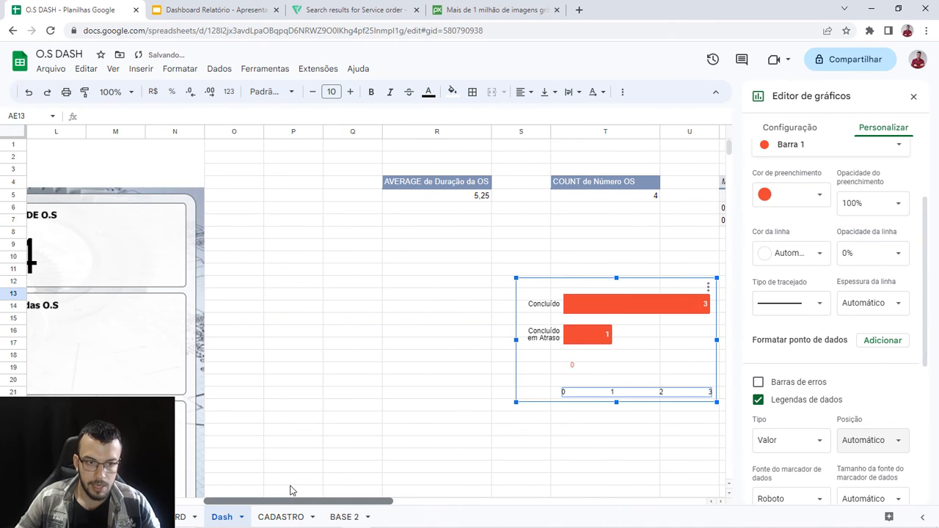
left_click_drag(624, 353, 193, 360)
left_click_drag(375, 501, 247, 500)
left_click_drag(628, 343, 402, 374)
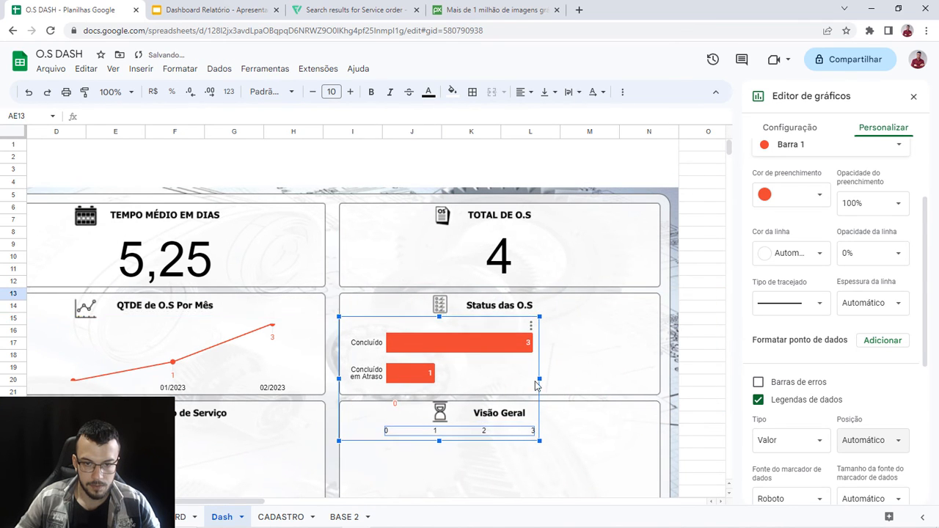
Step: Resize the status chart to fill the card's width and end at the lower edge of the Status das O.S card
left_click_drag(539, 379, 661, 378)
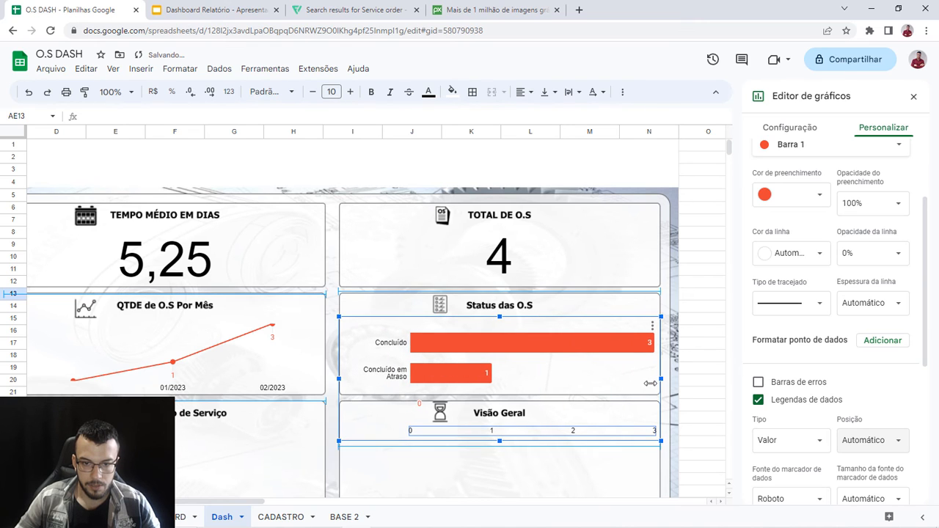
left_click_drag(500, 440, 516, 400)
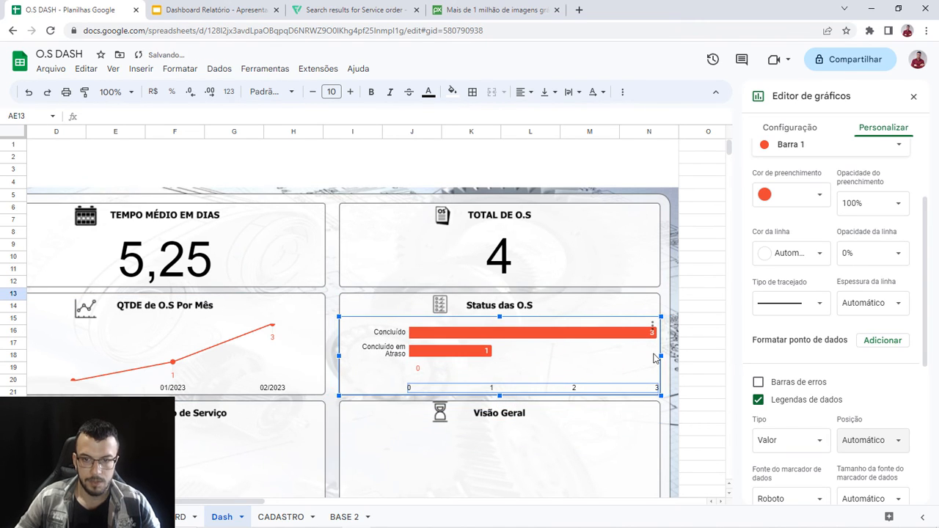
left_click(700, 308)
scroll(258, 404, "down", 2)
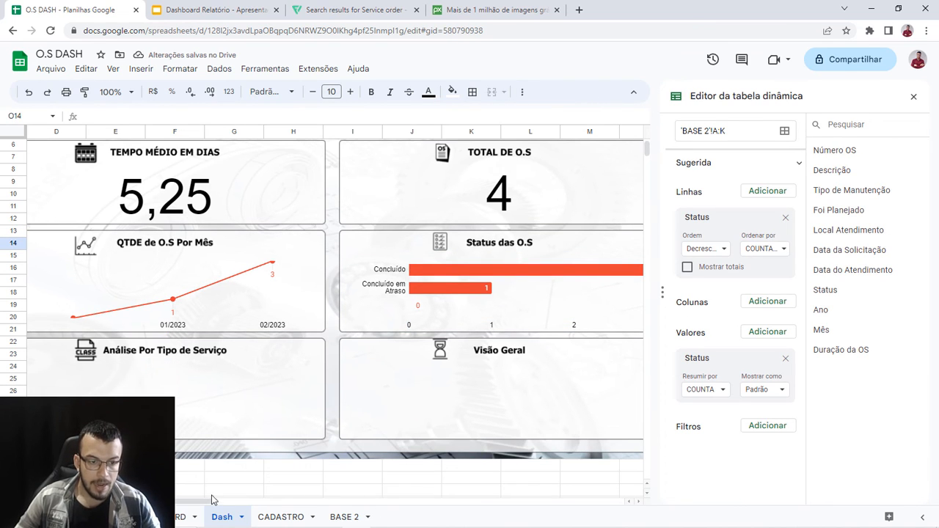
left_click_drag(198, 501, 147, 502)
left_click(306, 465)
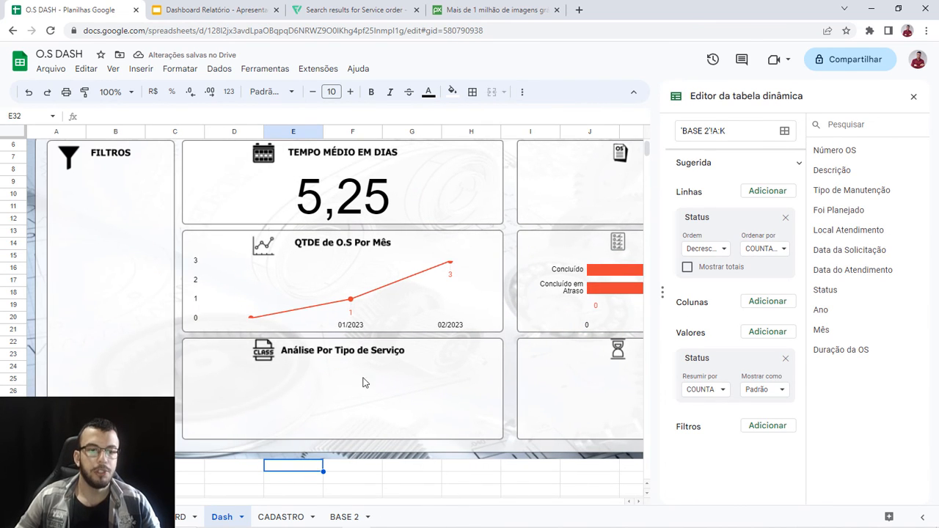
Step: Examine the Análise Por Tipo de Serviço chart on the DASHBOARD sheet and the Tipo de Manutenção column on the BASE and BASE 2 sheets
left_click(352, 477)
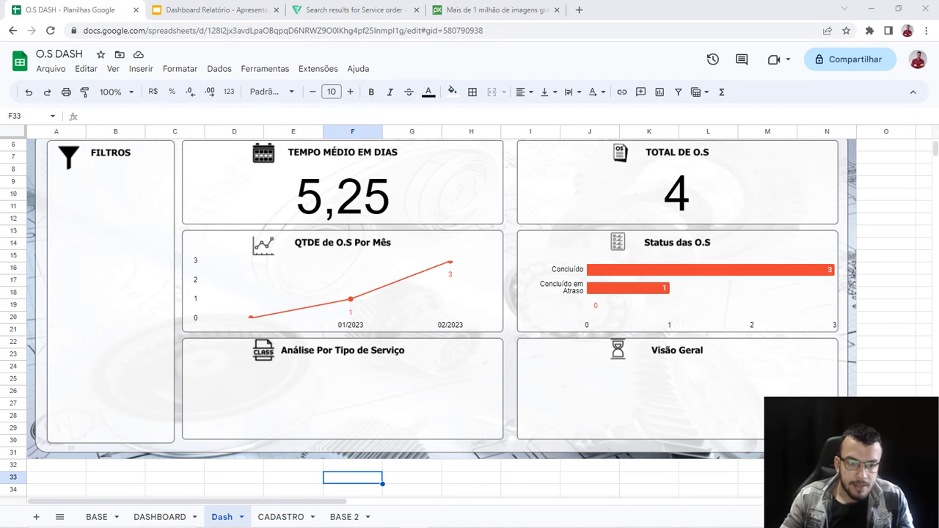
left_click(897, 321)
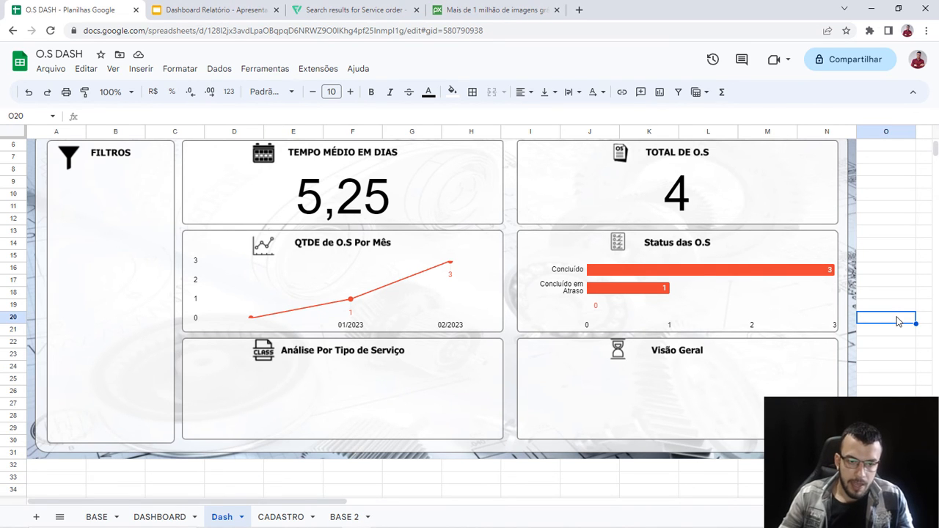
left_click(163, 518)
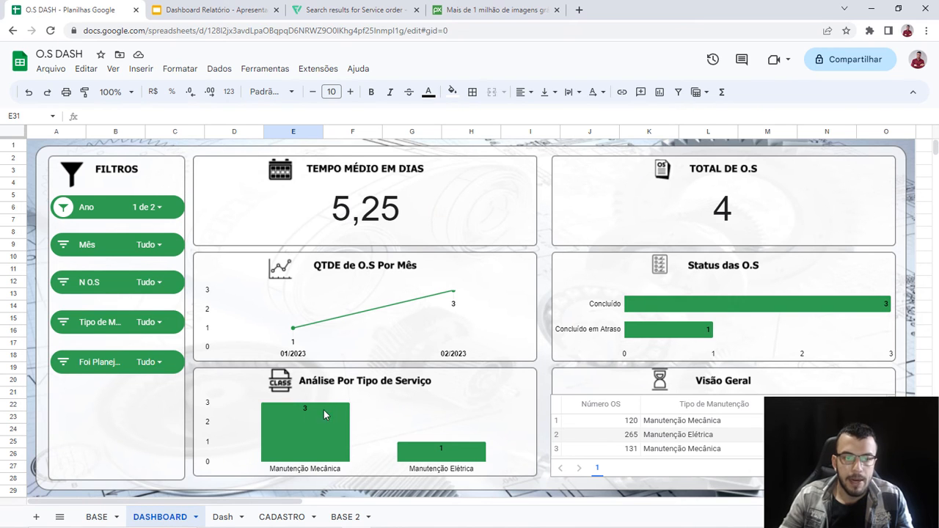
left_click(222, 517)
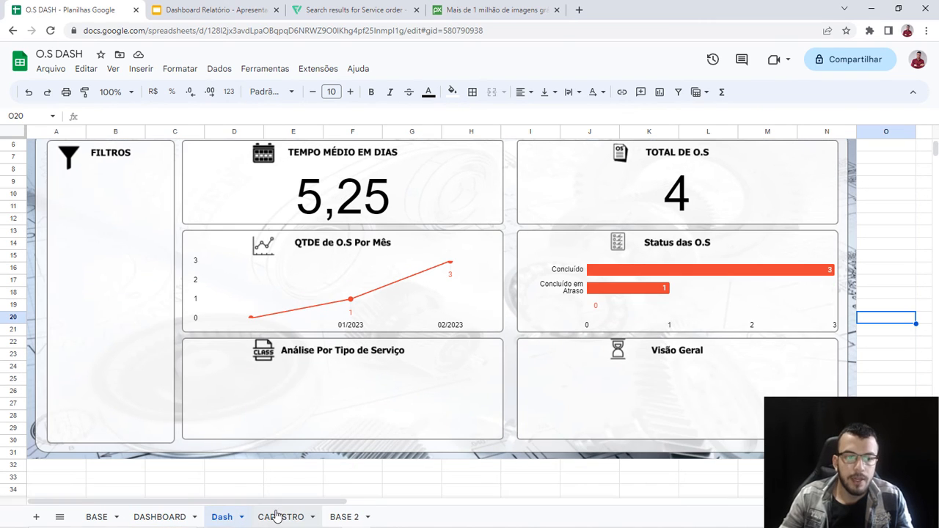
left_click(92, 518)
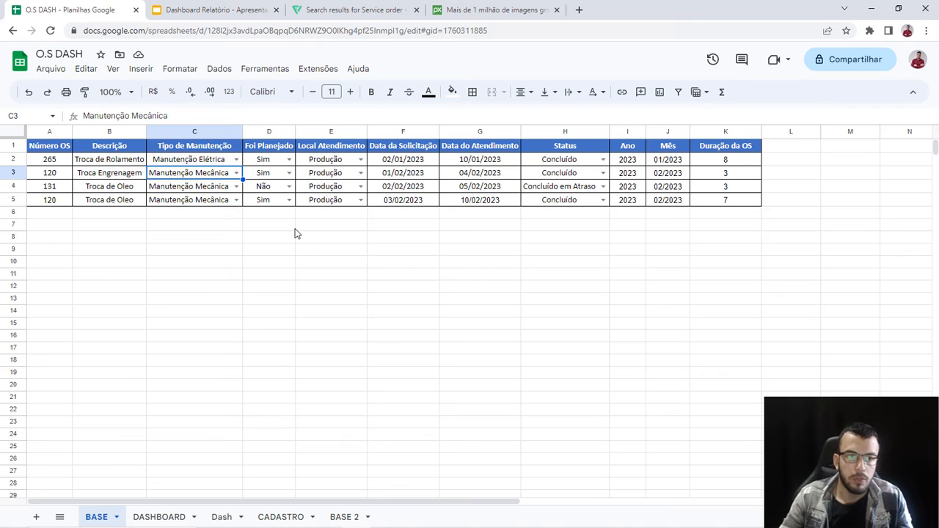
left_click(195, 132)
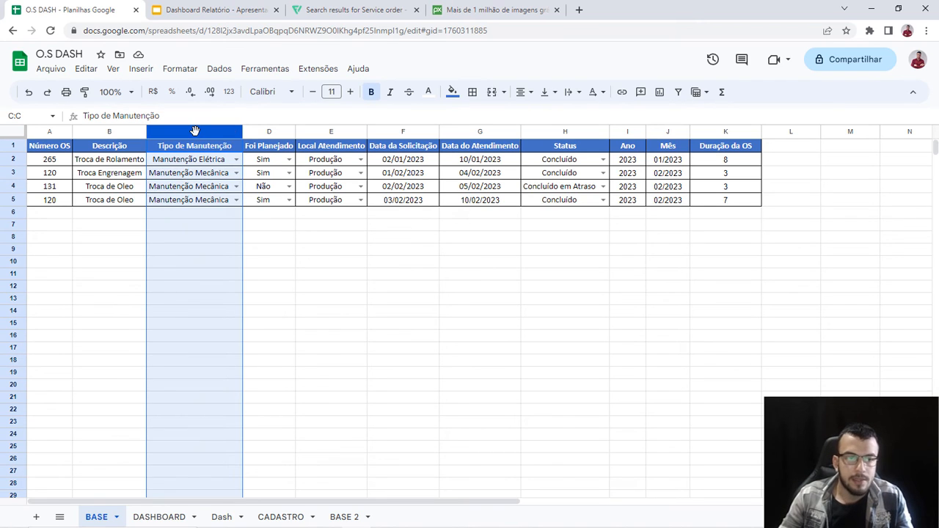
left_click(236, 160)
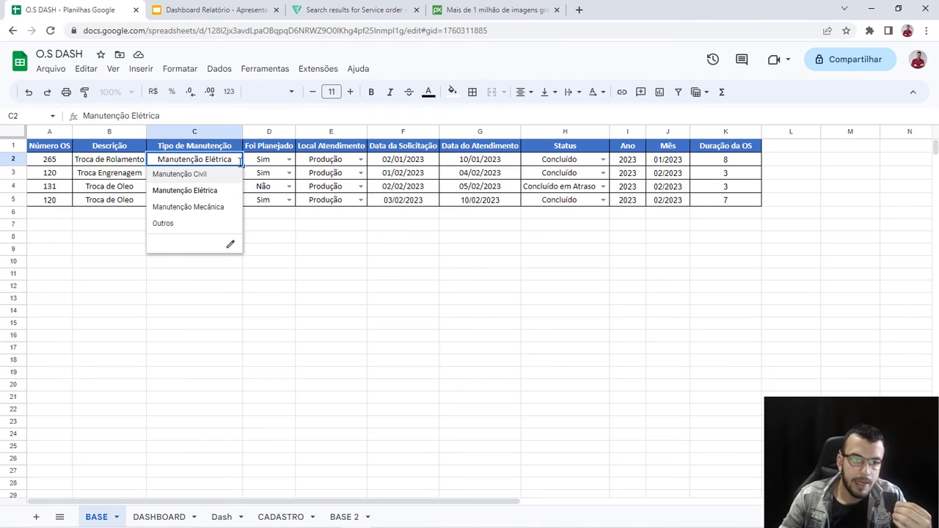
left_click(292, 251)
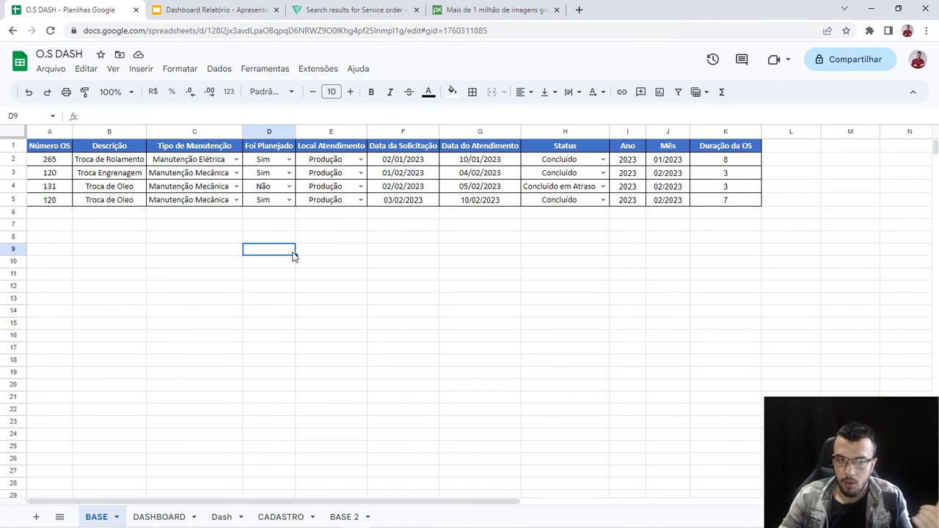
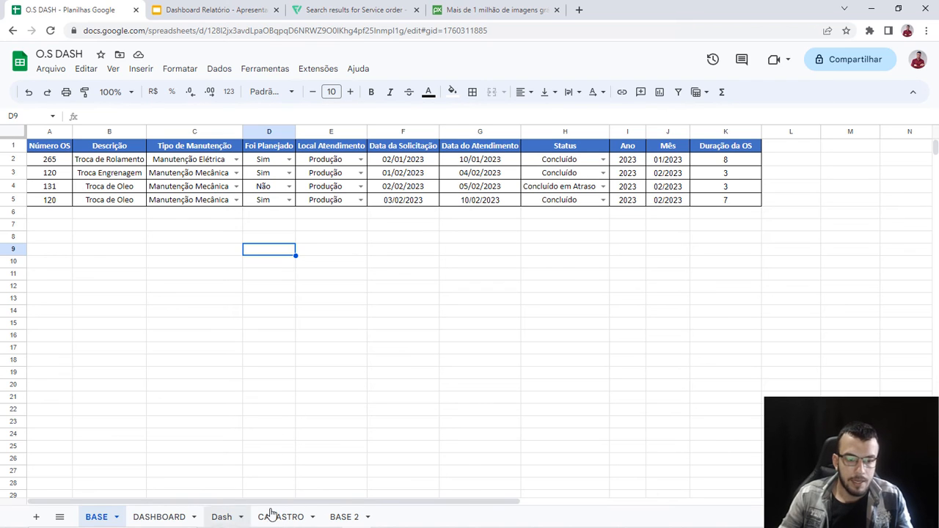
left_click(343, 516)
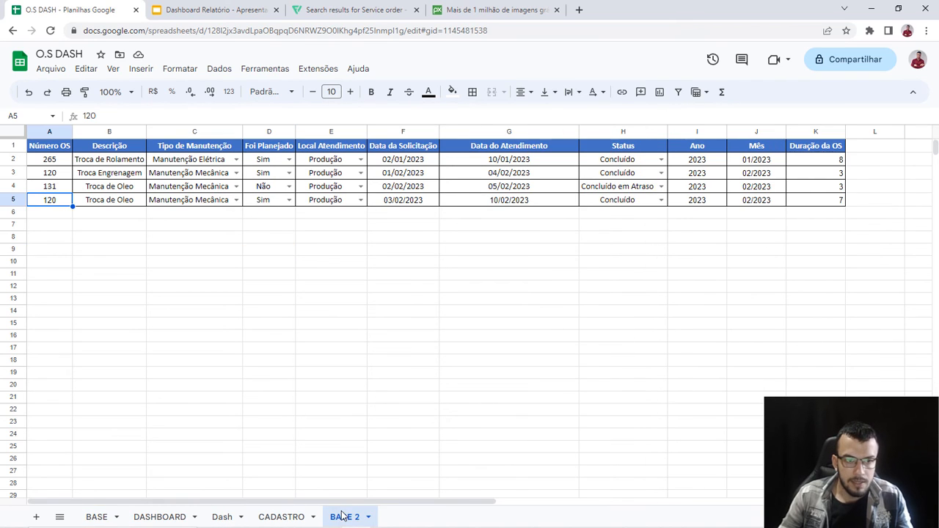
left_click(201, 132)
left_click(222, 517)
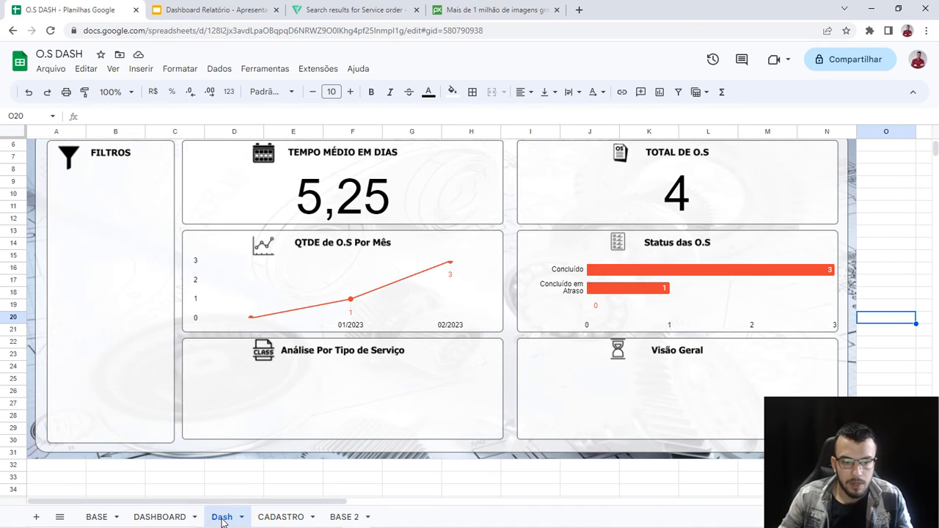
Step: Copy the Status pivot table at Y4:Z7 on the Dash sheet and paste it at AB4
left_click_drag(273, 501, 669, 411)
left_click_drag(572, 501, 682, 501)
left_click_drag(322, 185, 403, 225)
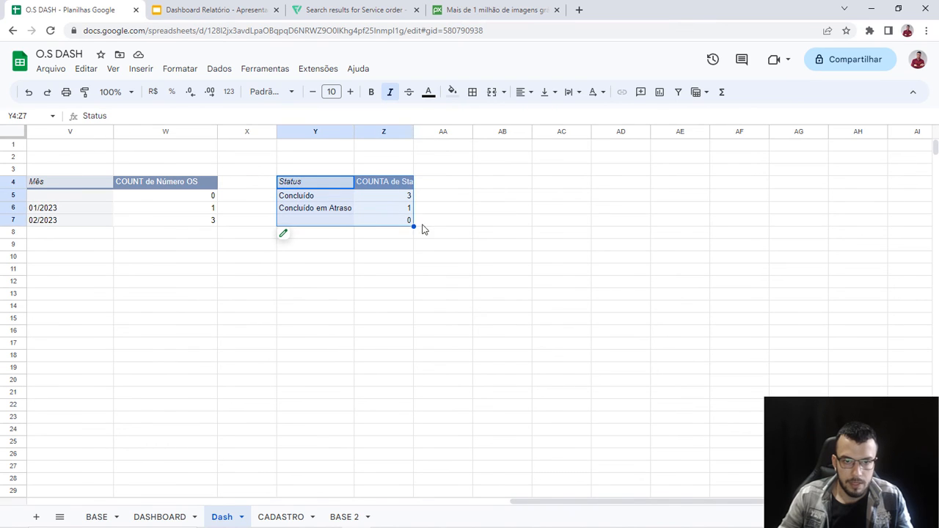
left_click(493, 185)
type("Status\tCOUNTA de Status Concluído\t3 Concluído em Atraso\t1 \t0")
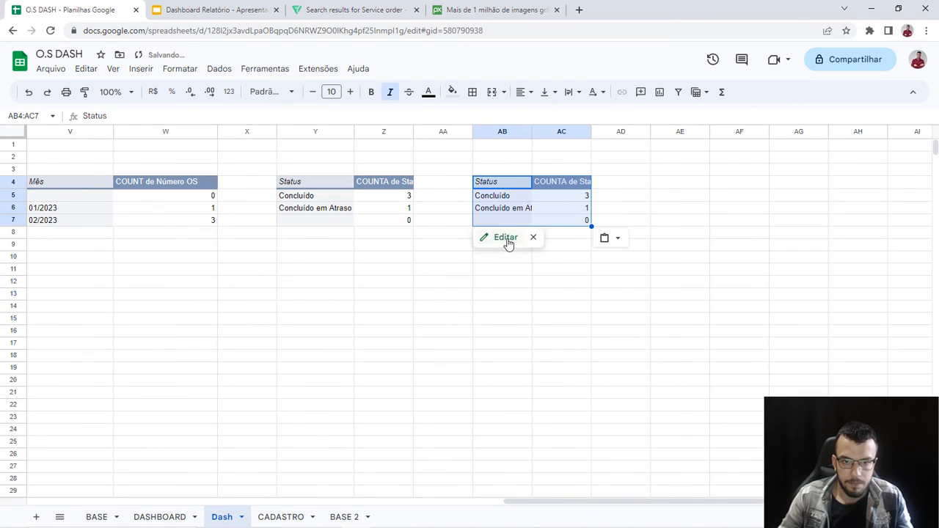
Step: Edit the pasted pivot table and remove Status from both its rows and its values
left_click(486, 234)
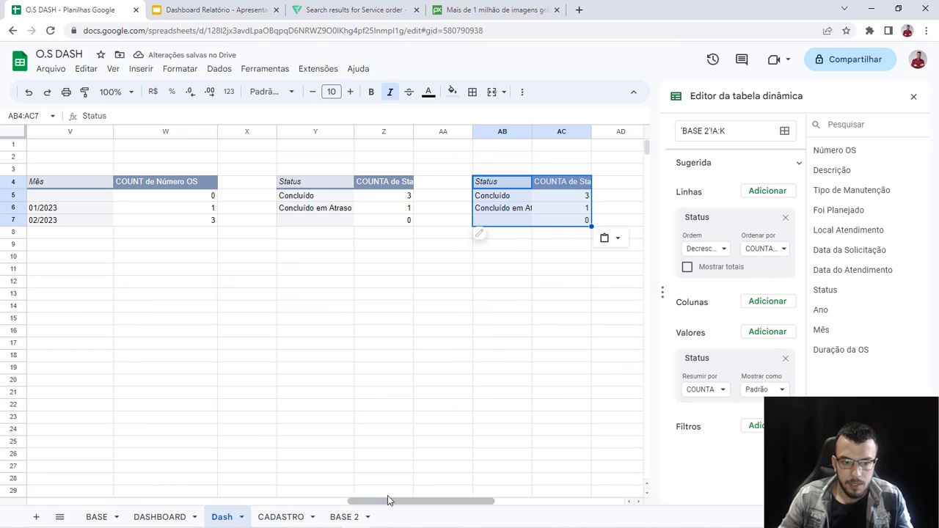
left_click(344, 518)
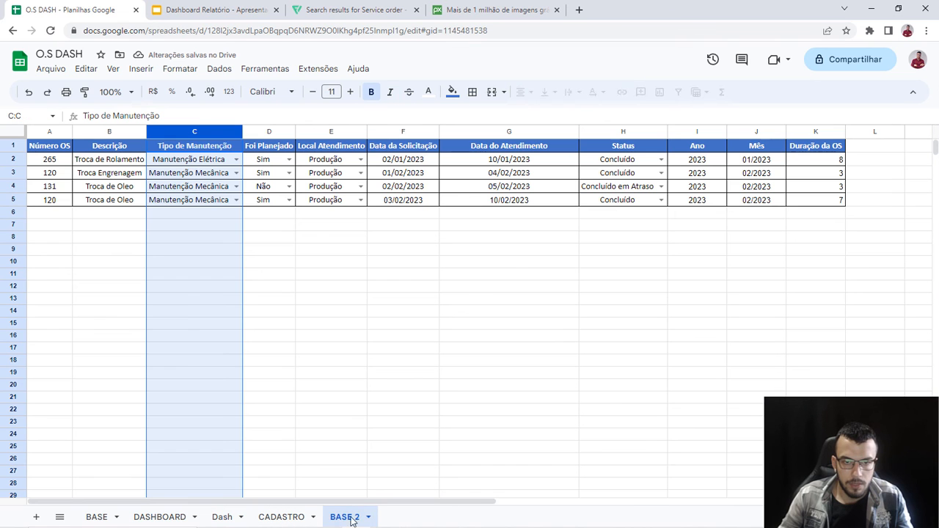
left_click(223, 518)
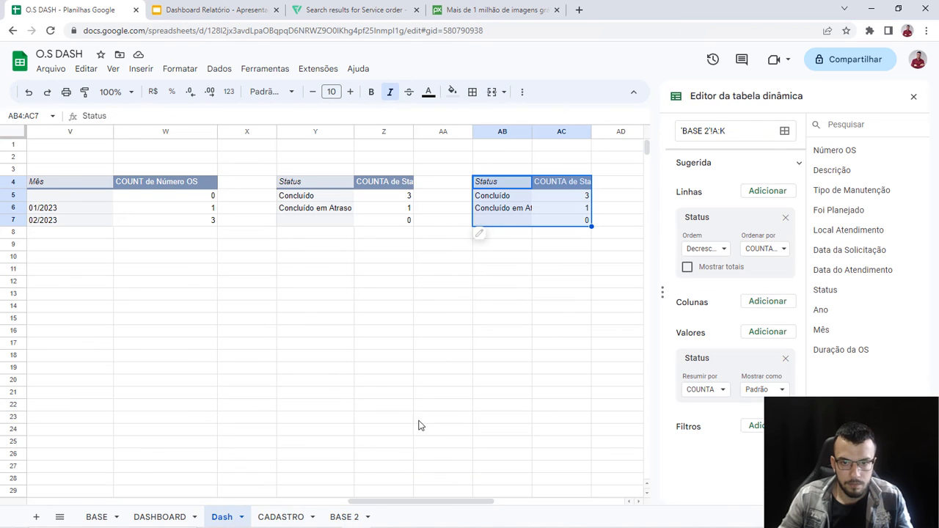
left_click(785, 217)
left_click(785, 279)
Step: Add Tipo de Manutenção as the pivot table's rows and as its COUNTA value, and turn off the totals
left_click(767, 190)
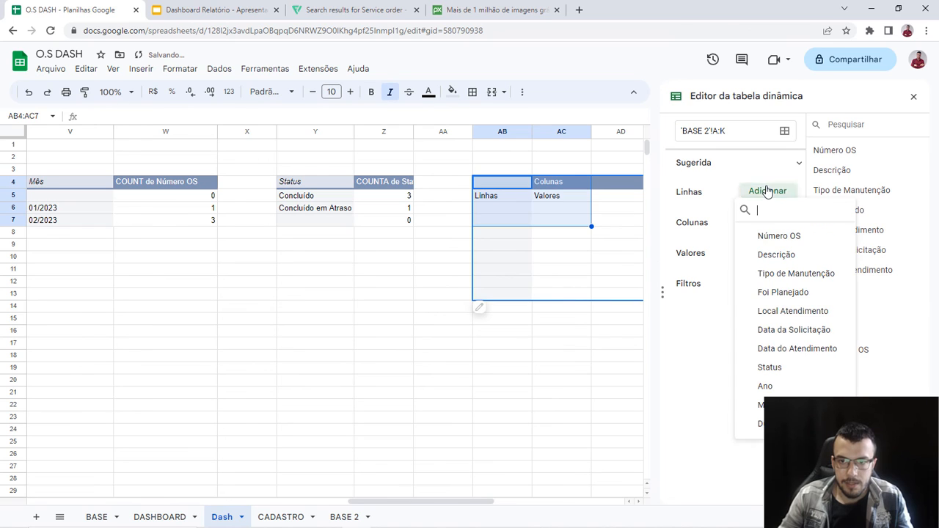
left_click(805, 275)
left_click(776, 332)
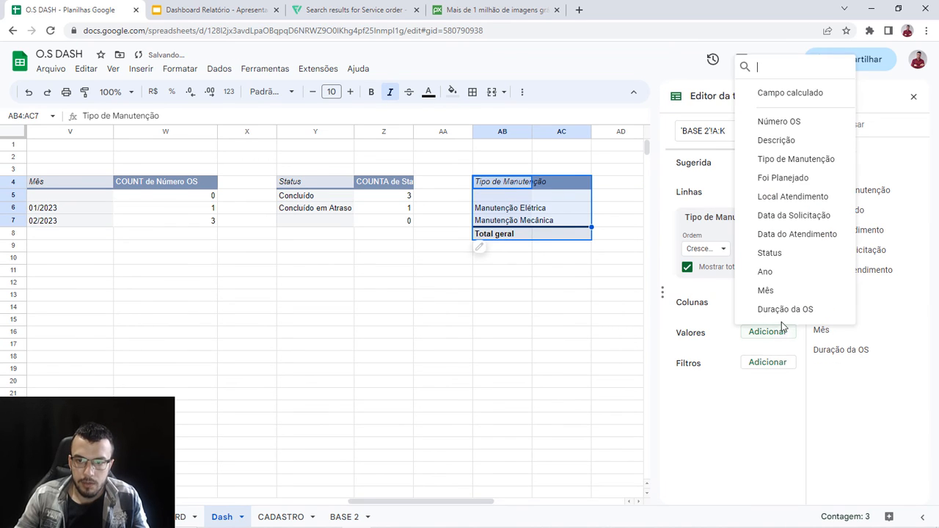
left_click(779, 160)
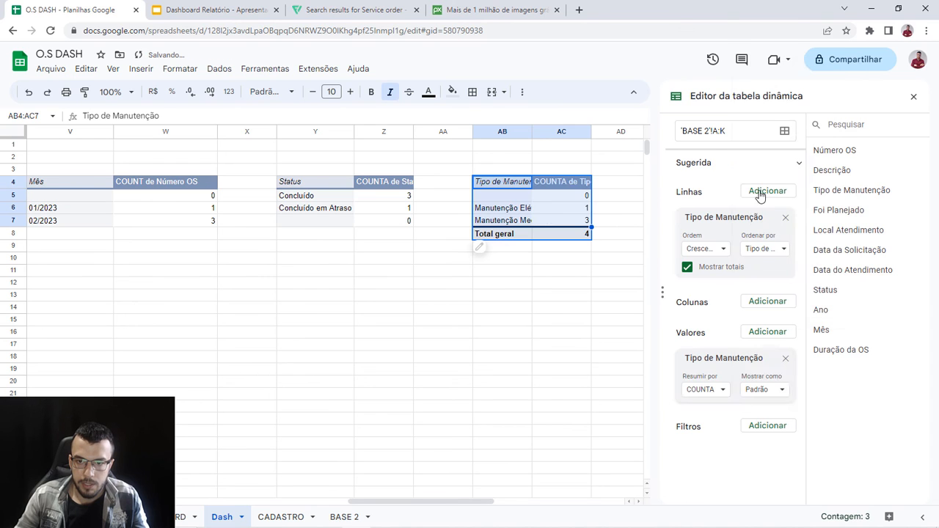
left_click(687, 268)
Step: Insert a column chart from the Tipo de Manutenção pivot data in the range AB5:AC57
mouse_move(460, 503)
left_mouse_down()
mouse_move(543, 502)
mouse_move(472, 509)
left_mouse_up()
left_click(458, 381)
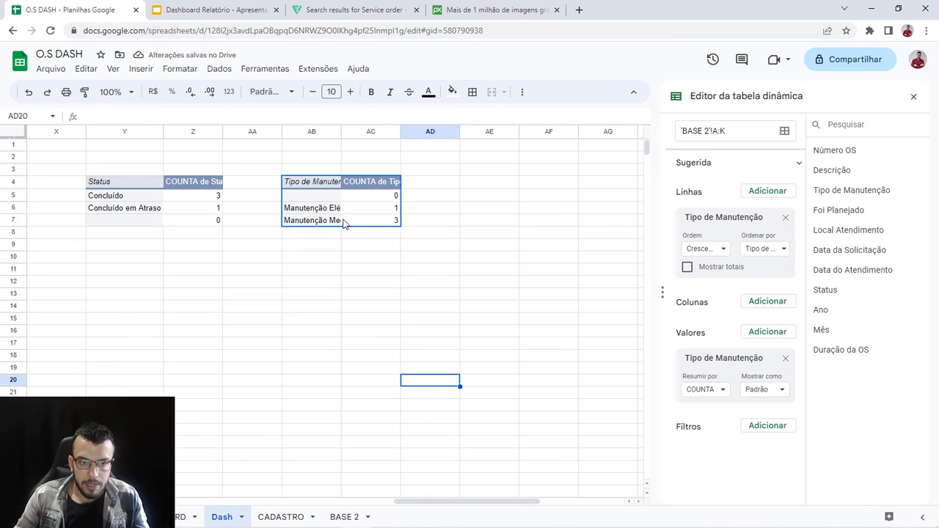
left_click_drag(301, 194, 370, 208)
left_click_drag(388, 274, 376, 459)
scroll(375, 433, "up", 10)
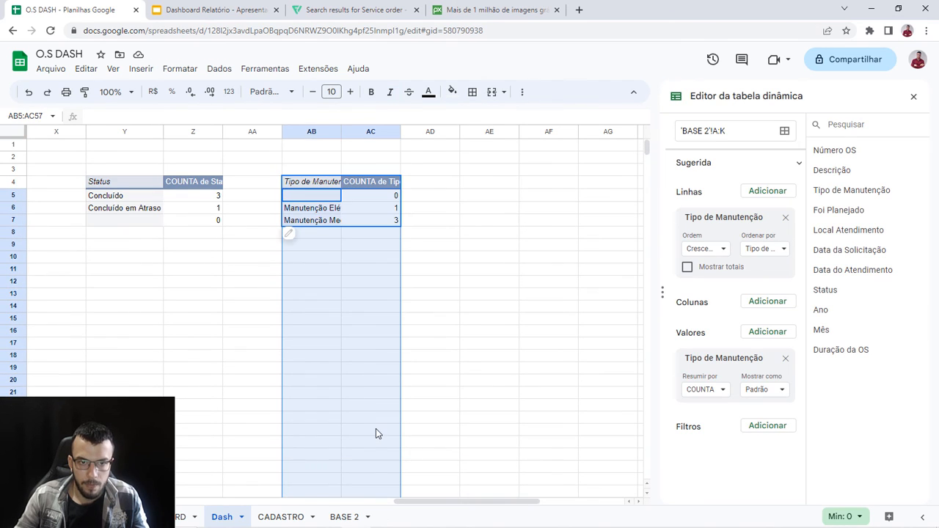
left_click(141, 68)
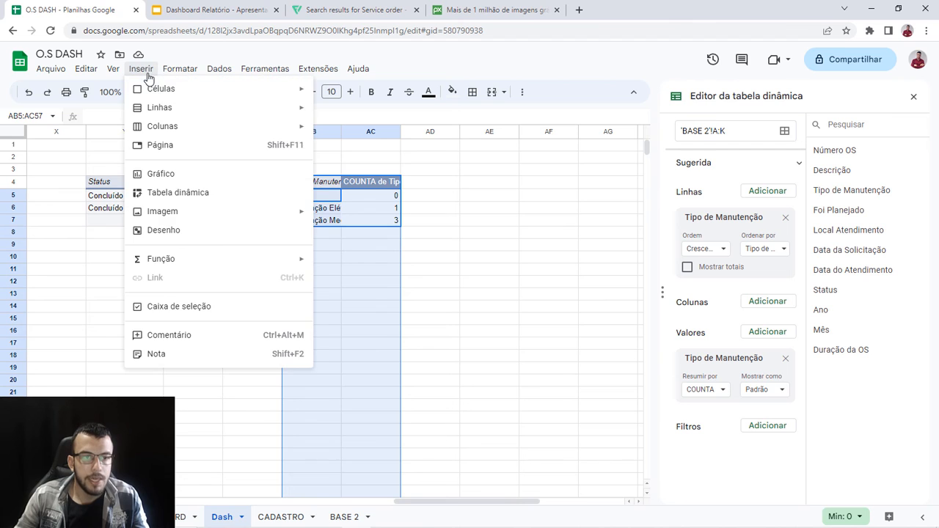
left_click(158, 166)
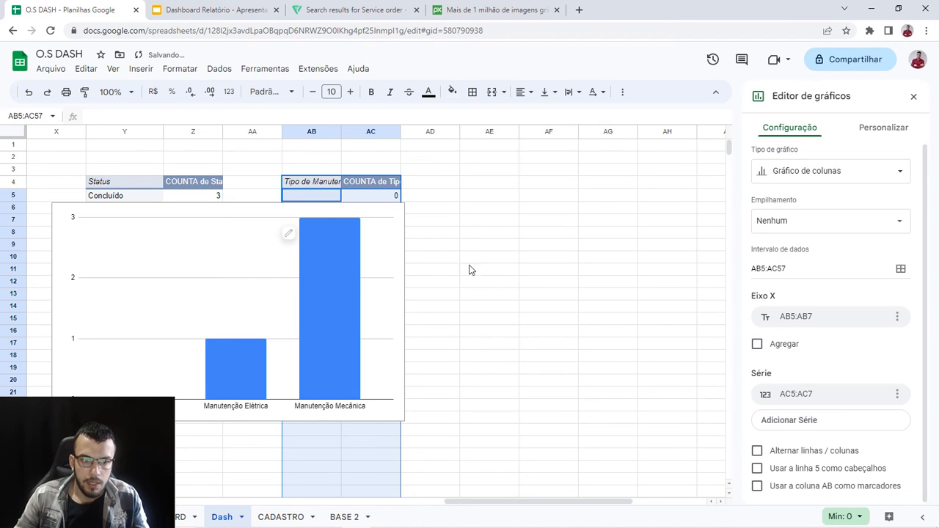
Step: Move the column chart off the pivot tables into the empty columns beside the Tipo de Manutenção table
left_click(225, 257)
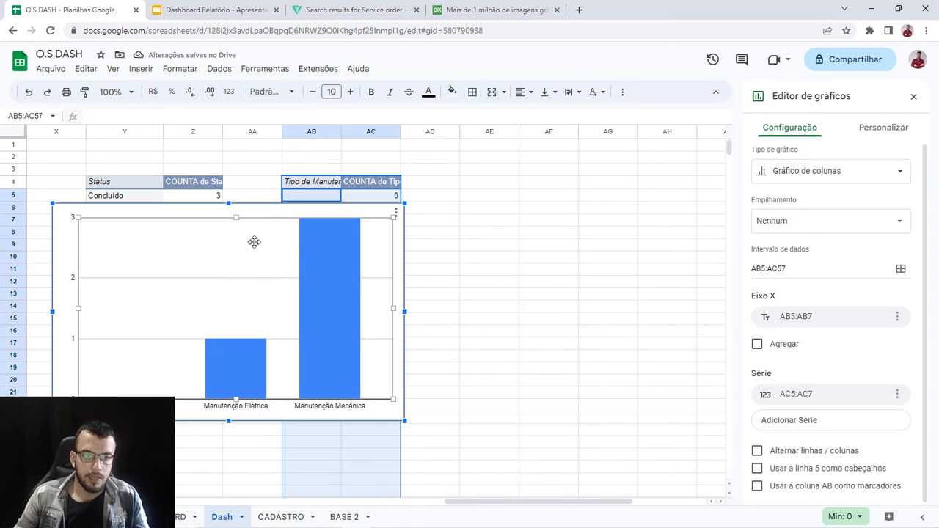
left_click_drag(264, 220, 550, 229)
left_click_drag(417, 275, 553, 278)
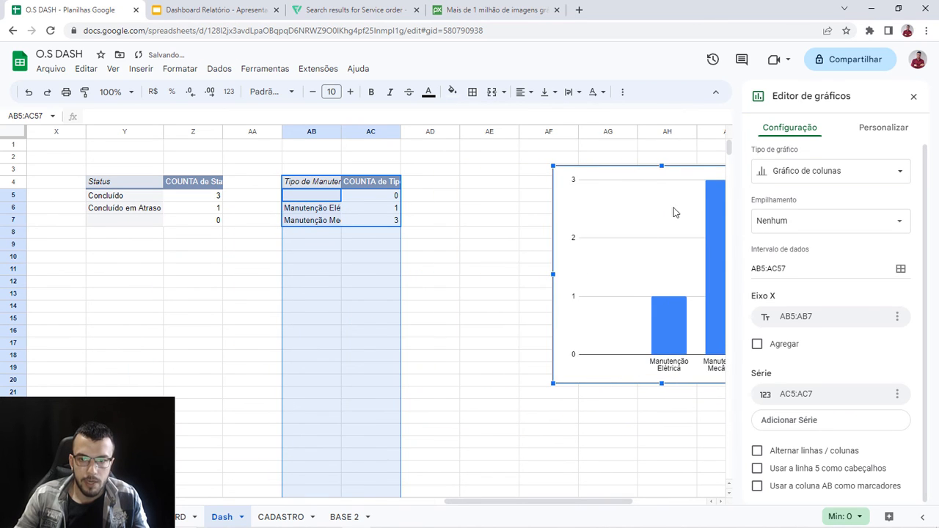
left_click_drag(675, 210, 553, 211)
left_click(362, 310)
Step: Sort the Tipo de Manutenção pivot rows by COUNTA de Tipo de Manutenção in Decrescente order
left_click(351, 210)
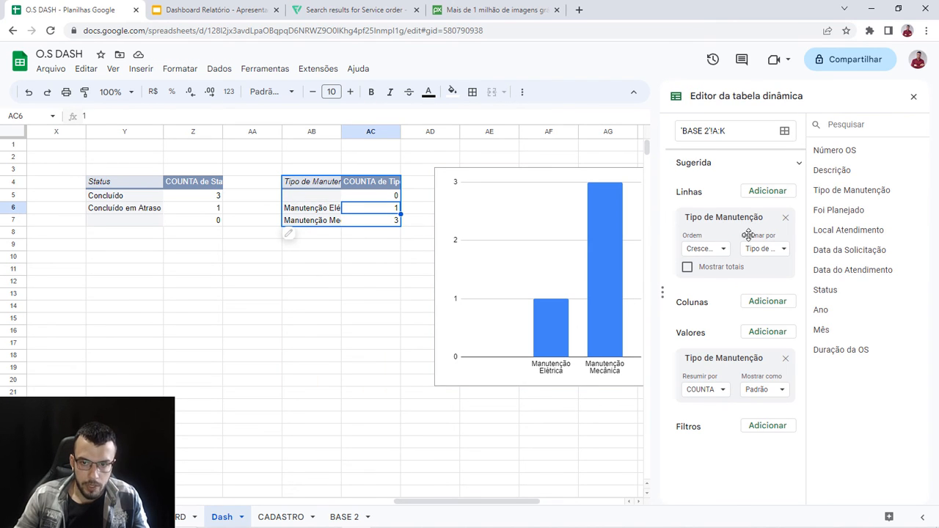
left_click(779, 248)
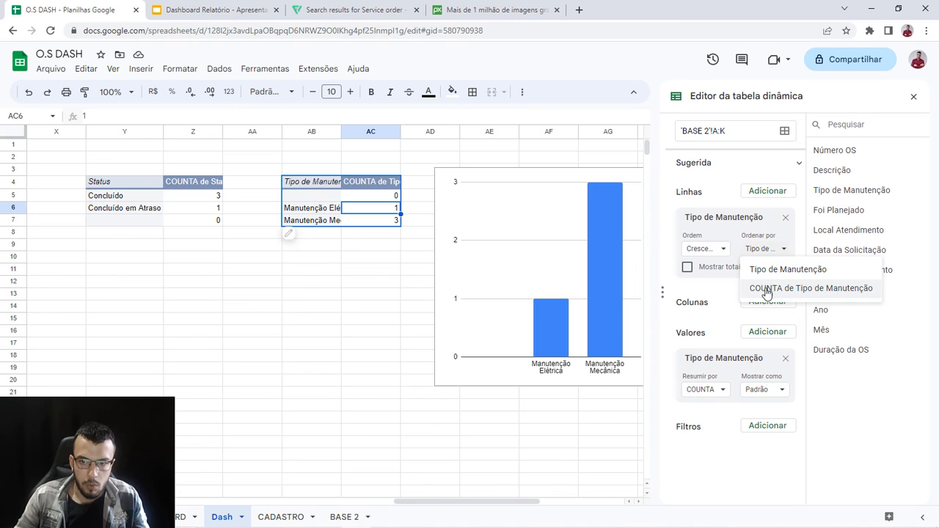
left_click(767, 291)
left_click(721, 254)
left_click(715, 290)
Step: Try the Crescente order for the Tipo de Manutenção pivot rows and set it back to Decrescente
left_click(724, 250)
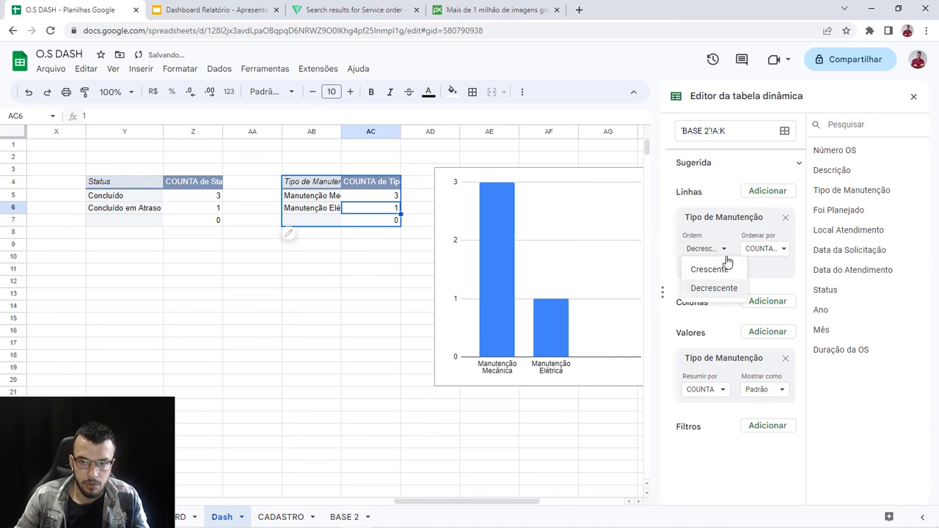
left_click(721, 271)
left_click(723, 252)
left_click(715, 289)
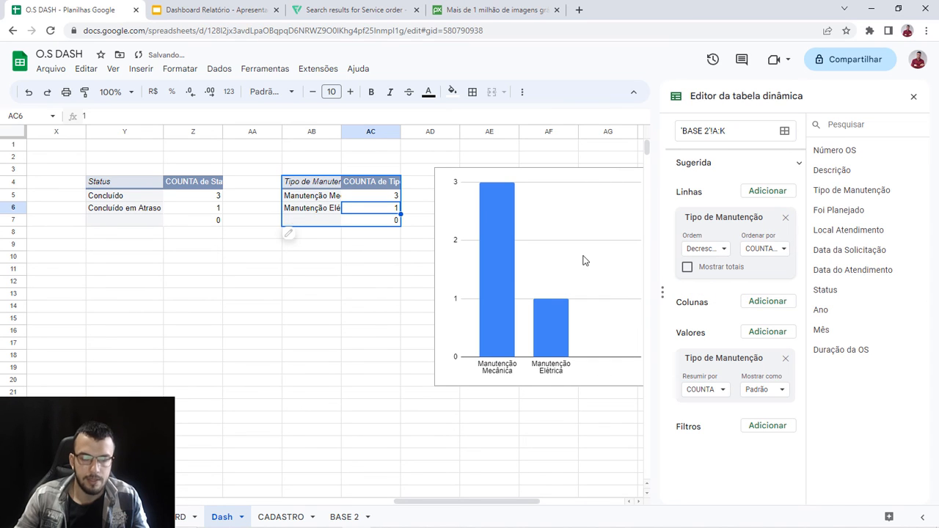
Step: Move the column chart to just below the Status and Tipo de Manutenção pivot tables
left_click(553, 203)
left_click_drag(604, 207, 465, 316)
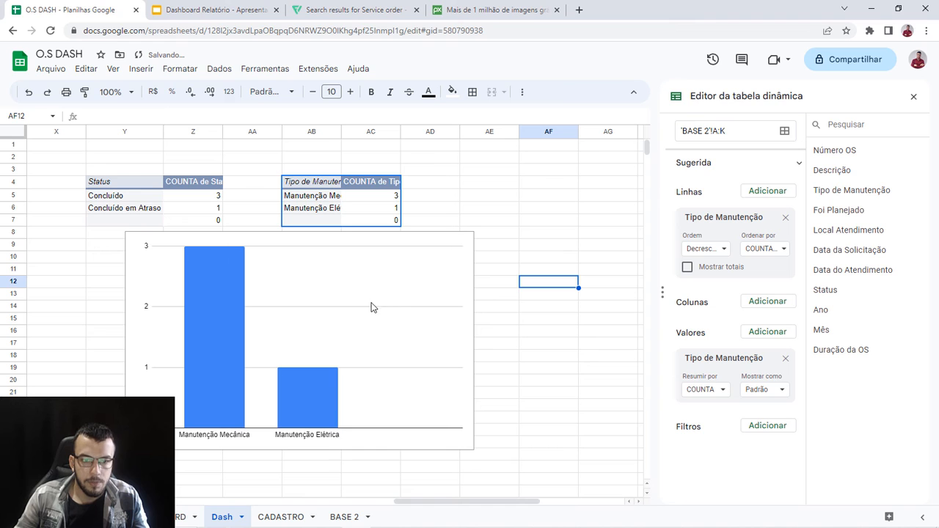
Step: Edit the column chart's style to remove its background fill and its border
left_click(465, 245)
left_click(480, 258)
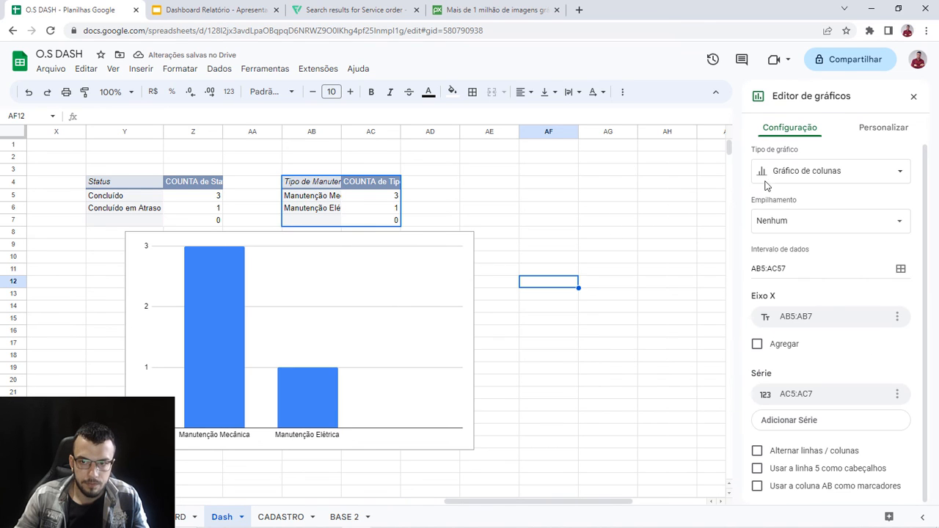
left_click(865, 132)
left_click(765, 154)
left_click(780, 205)
left_click(784, 224)
left_click(779, 252)
left_click(798, 279)
Step: Turn off the column chart's main gridlines and set the vertical axis minimum to 0
left_click(428, 314)
left_click(428, 306)
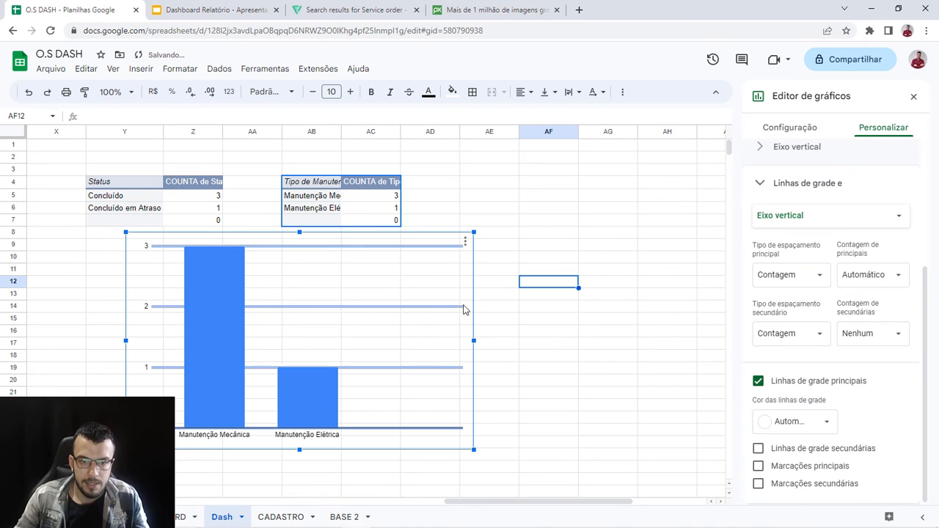
left_click(757, 382)
left_click(151, 308)
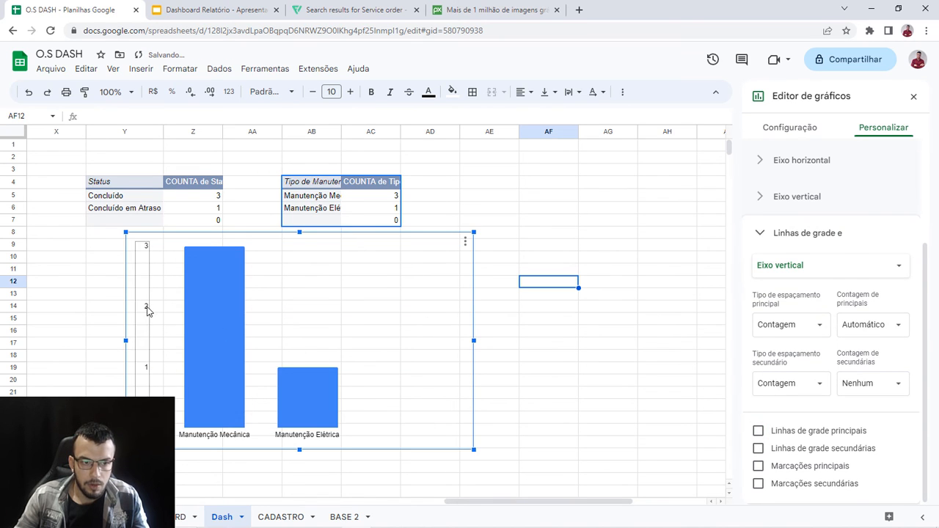
left_click(772, 383)
type("0")
Step: Set the column chart's series fill to the red-orange theme color and turn on its data labels
scroll(818, 338, "up", 2)
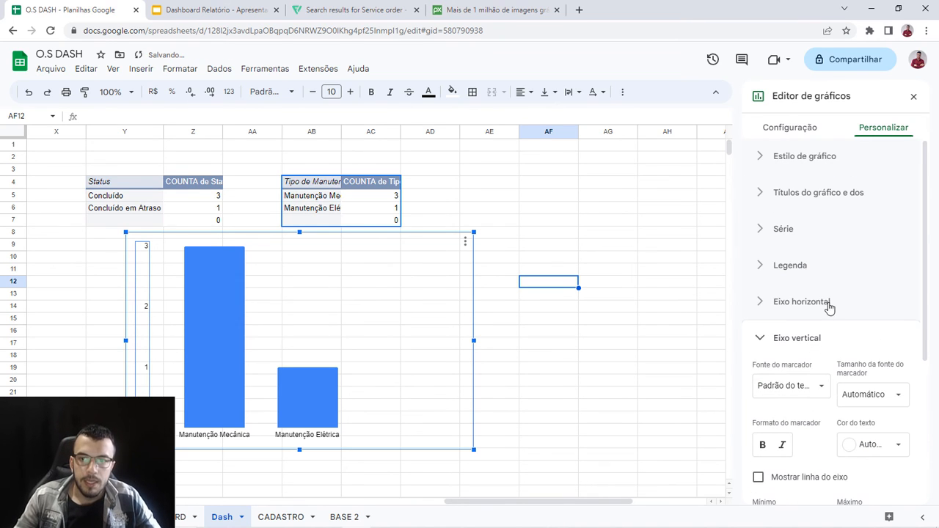
left_click(784, 229)
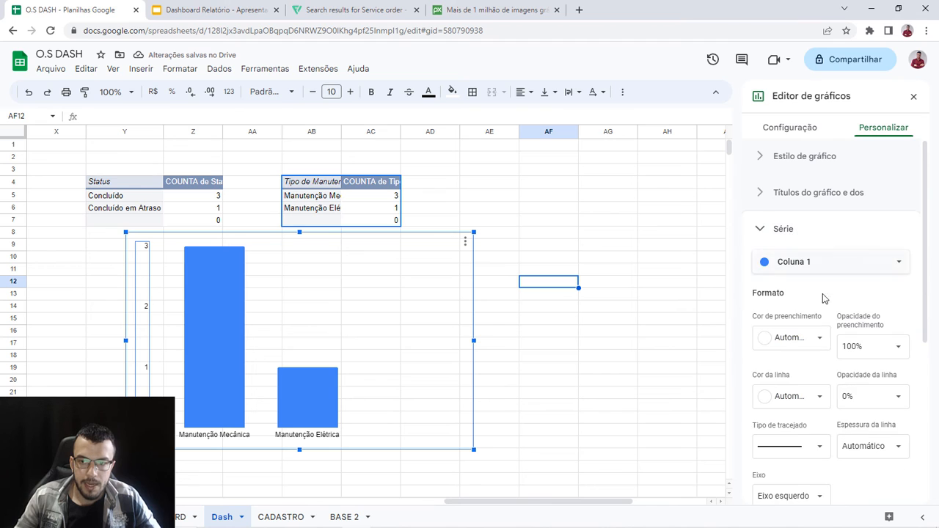
scroll(826, 299, "down", 2)
left_click(820, 220)
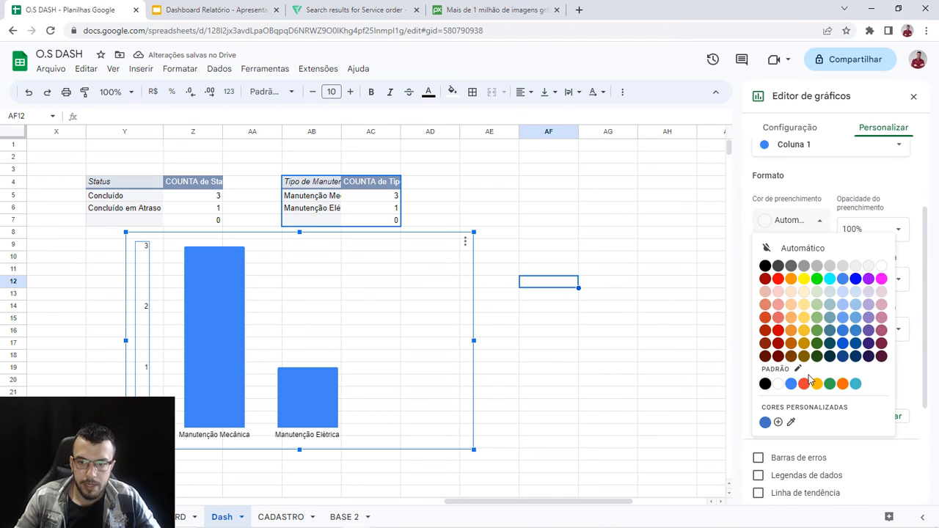
left_click(805, 385)
scroll(814, 326, "down", 3)
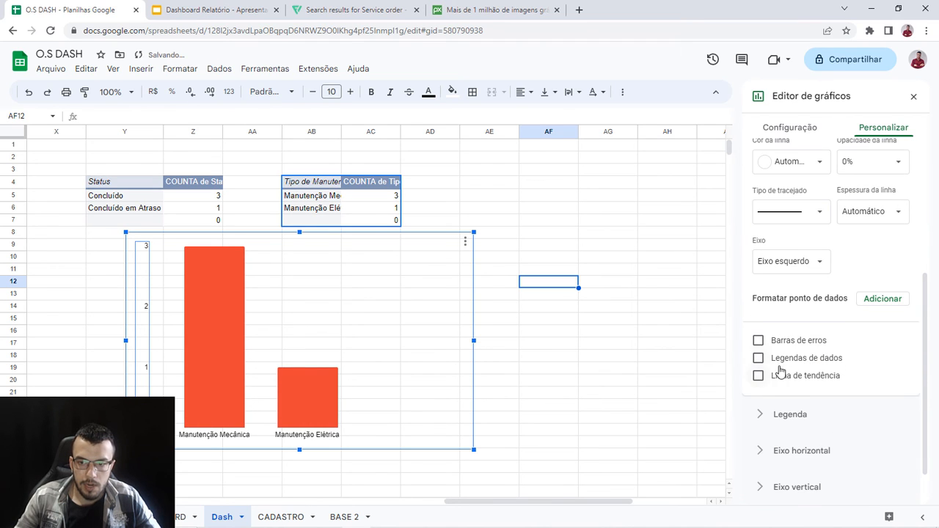
left_click(758, 358)
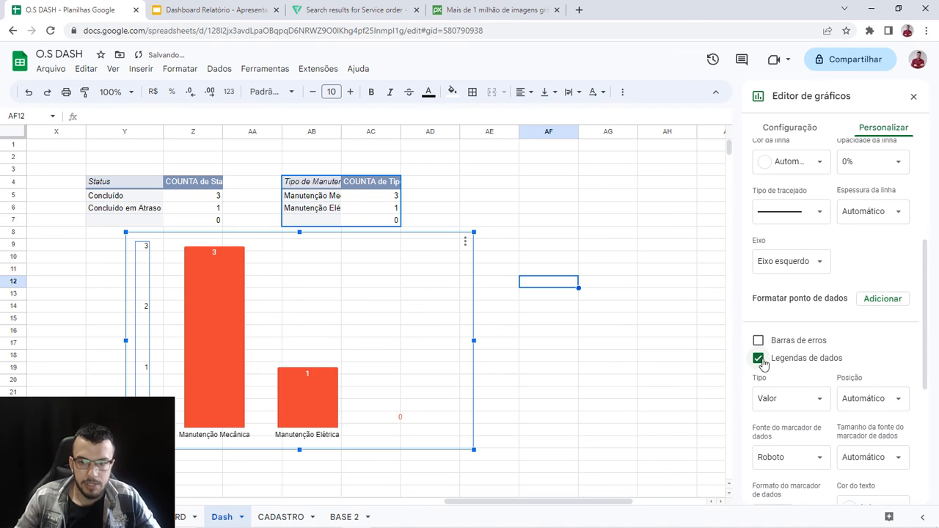
scroll(833, 375, "down", 1)
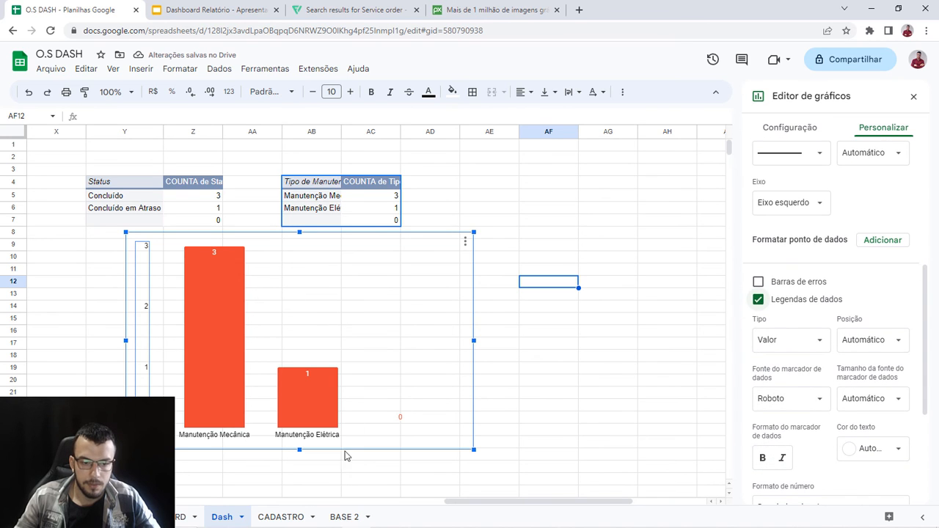
Step: Move the column chart across the sheet onto the Análise Por Tipo de Serviço card, aligned with the card's left edge
left_click_drag(465, 502, 387, 504)
left_click_drag(559, 301, 180, 339)
left_click_drag(457, 503, 336, 497)
left_click_drag(545, 334, 140, 355)
left_click_drag(377, 503, 246, 503)
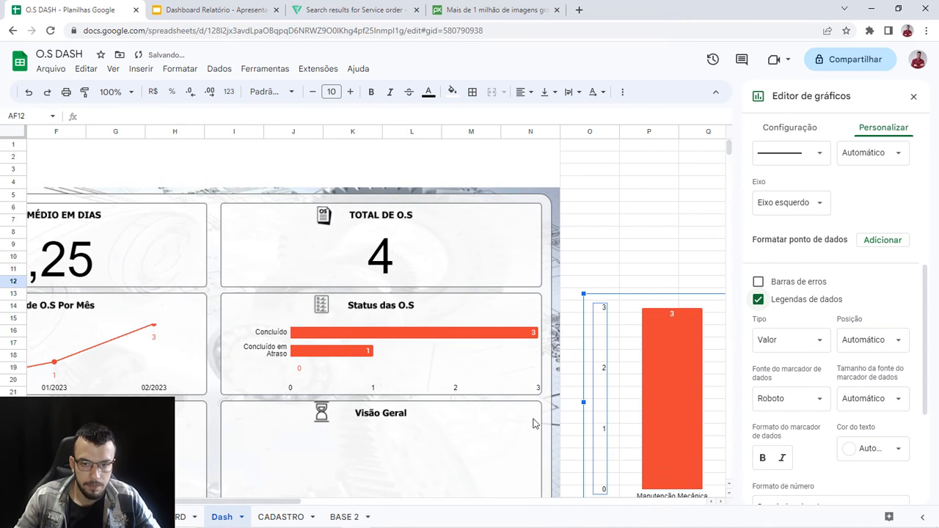
left_click_drag(658, 375, 190, 362)
left_click_drag(279, 504, 201, 500)
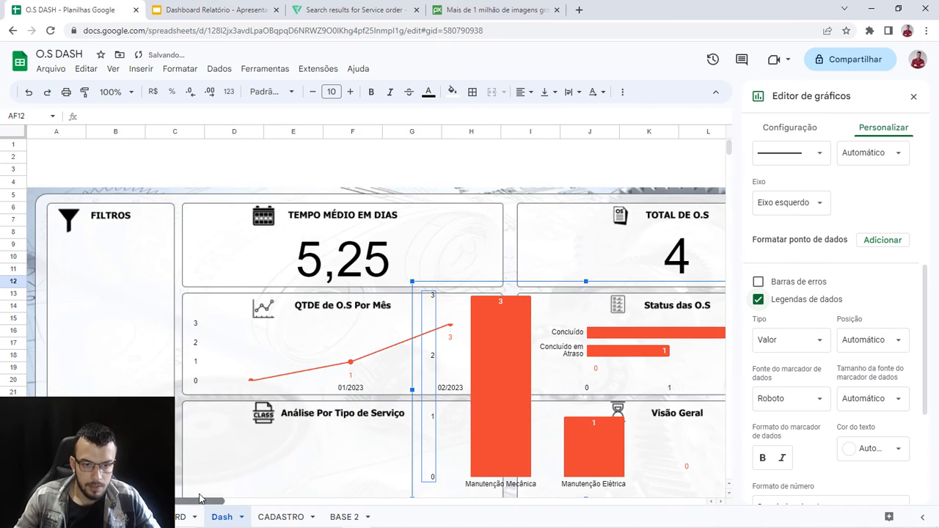
scroll(432, 390, "down", 1)
scroll(432, 390, "down", 1)
left_click_drag(517, 307, 286, 451)
scroll(382, 410, "down", 2)
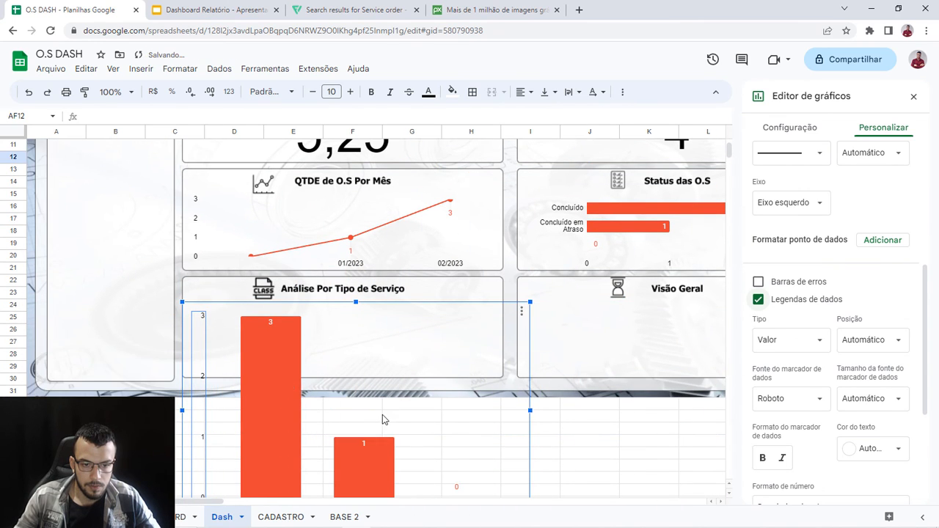
Step: Shrink the column chart's height and width to fit inside the Análise Por Tipo de Serviço card
left_click_drag(356, 495, 358, 353)
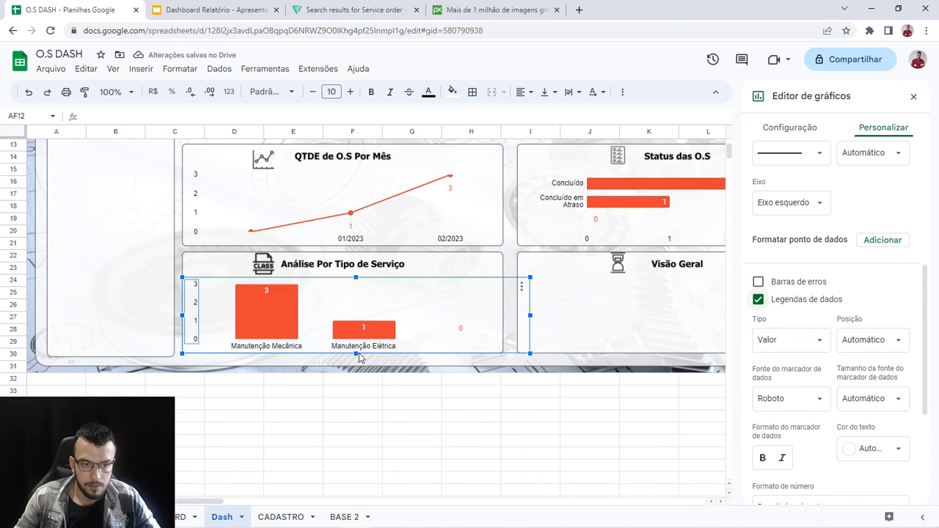
left_click_drag(527, 317, 504, 317)
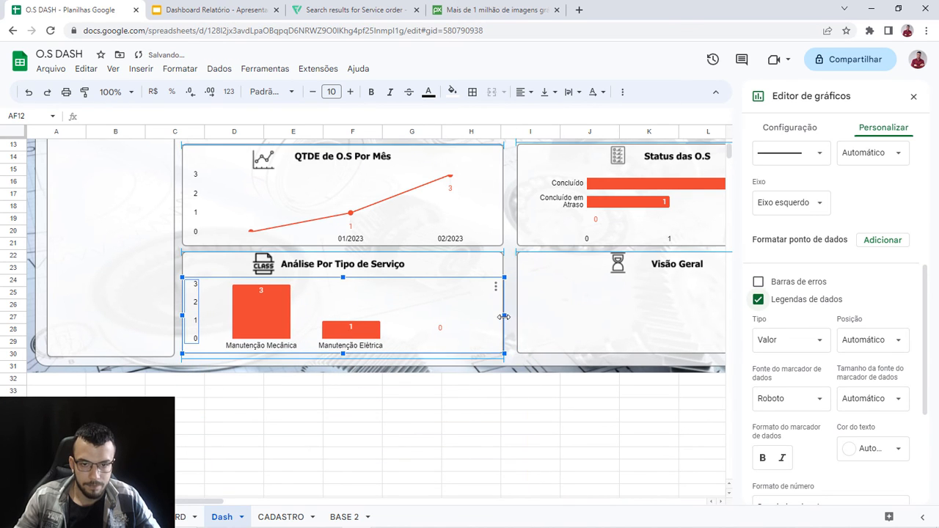
left_click(436, 446)
scroll(488, 436, "up", 1)
left_click(316, 333)
left_click(438, 432)
scroll(474, 442, "up", 3)
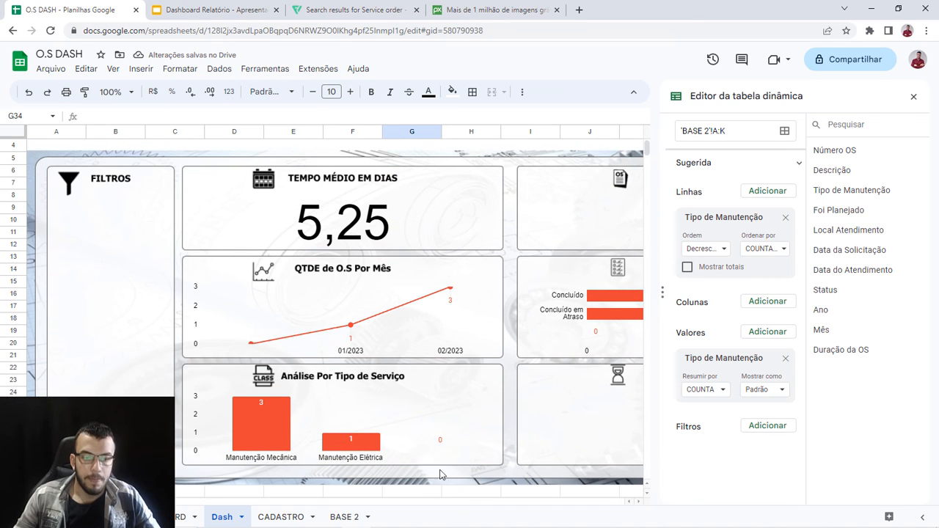
Step: Check the finished reference dashboard, then copy the Tipo de Manutenção pivot table from AB4:AC7 to AE4 on the Dash sheet
left_click(190, 516)
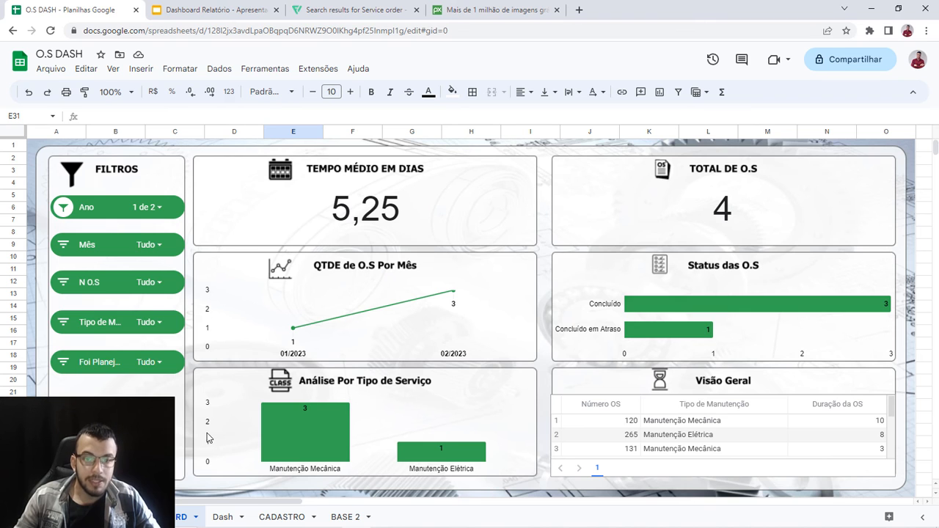
left_click(223, 517)
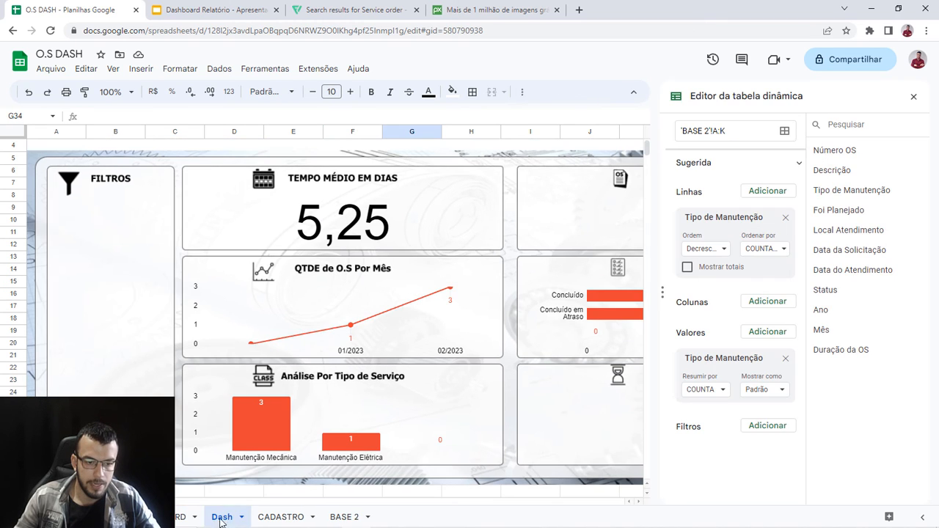
left_click_drag(92, 501, 453, 501)
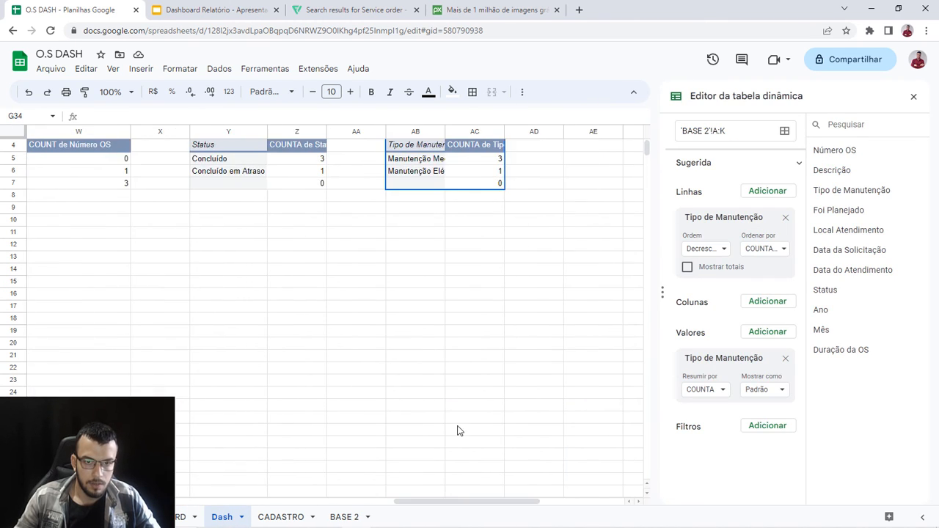
scroll(465, 418, "up", 1)
left_click_drag(401, 181, 496, 220)
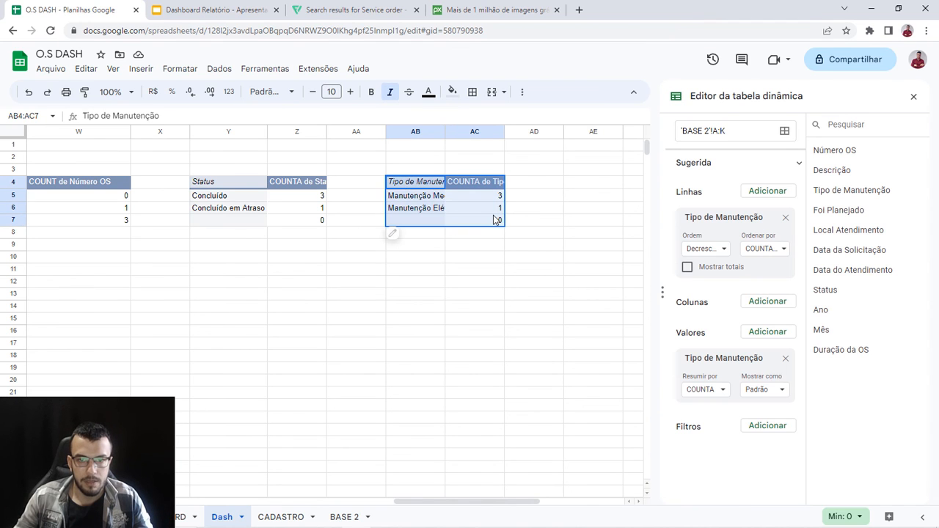
left_click(582, 188)
type("Tipo de Manutenção\tCOUNTA de Tipo de Manutenção Manutenção Mecânica\t3 Manutenção Elétrica\t1 \t0")
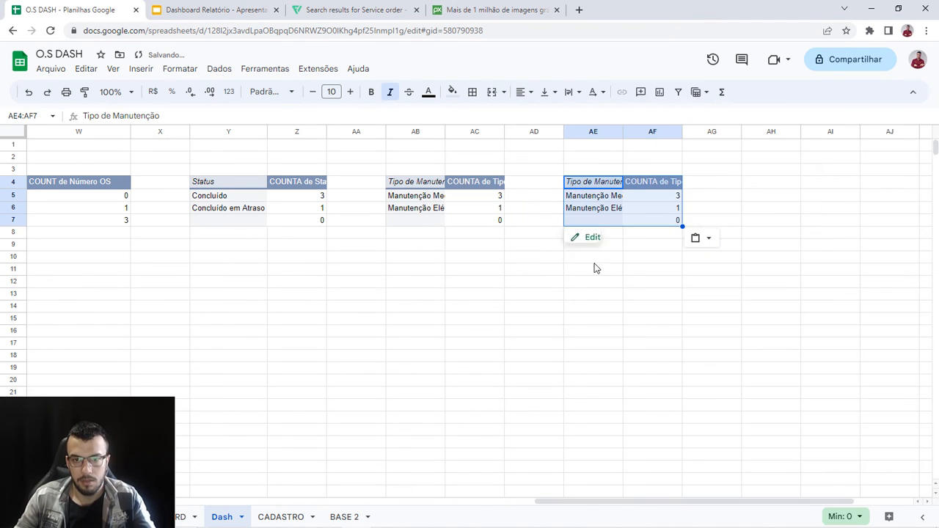
Step: Remove the Tipo de Manutenção value and row fields from the copied pivot table at AE4
left_click(606, 294)
left_click(607, 210)
left_click(577, 235)
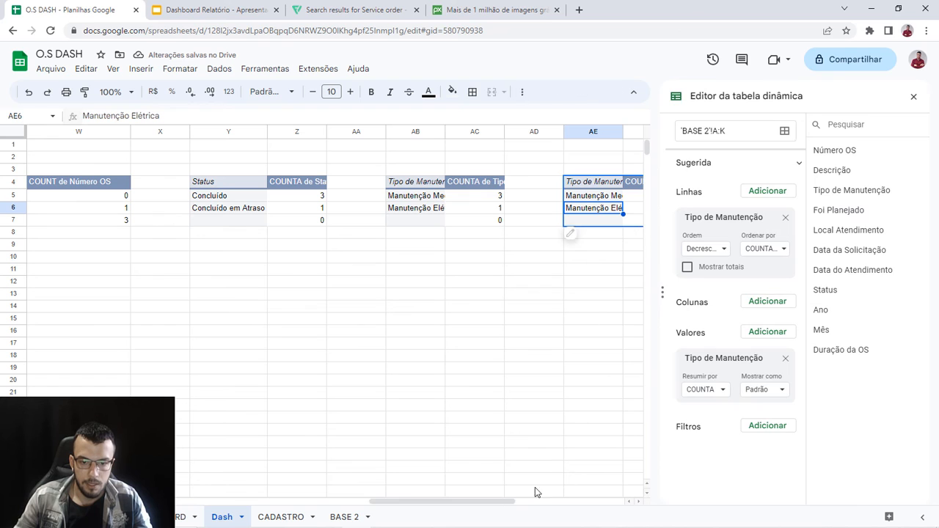
left_click_drag(555, 502, 642, 501)
left_click(785, 358)
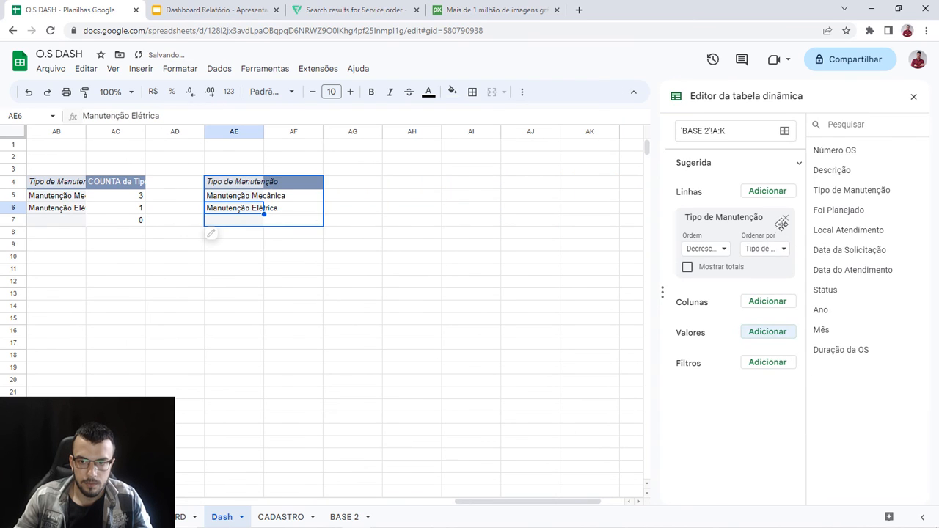
left_click(784, 217)
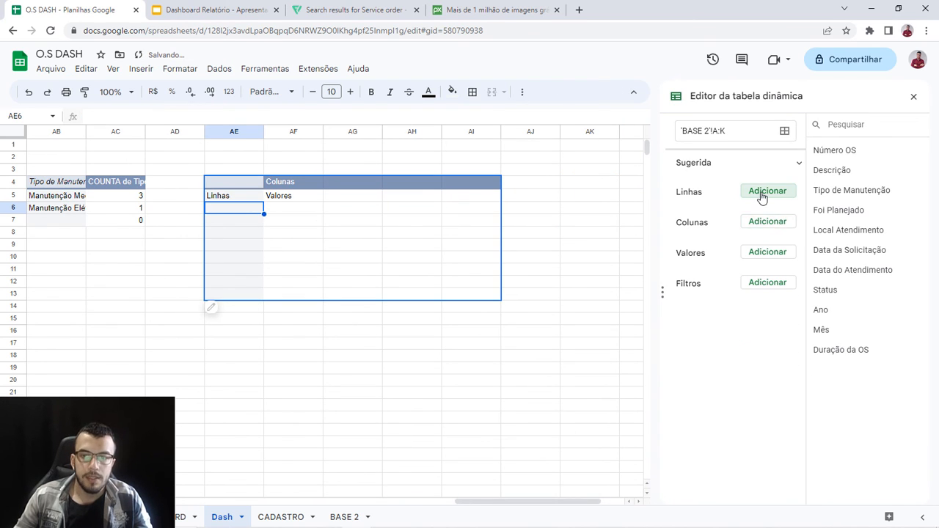
Step: Add Número OS and Tipo de Manutenção as rows of the pivot table at AE4, with totals off for both
left_click(763, 195)
left_click(779, 238)
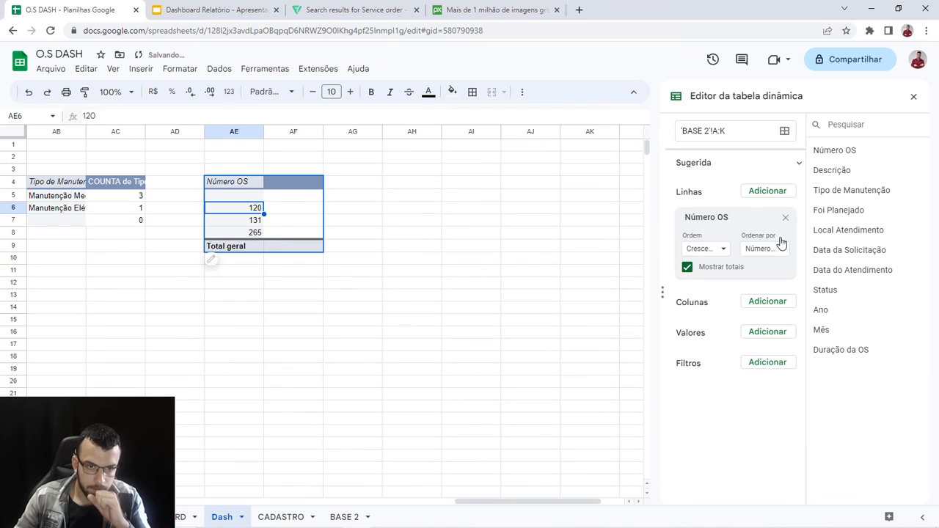
left_click(688, 268)
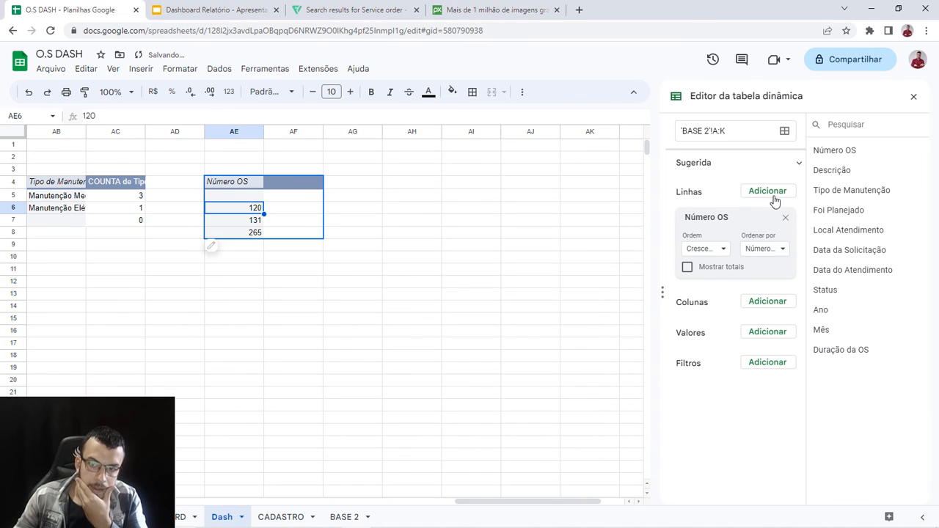
left_click(180, 516)
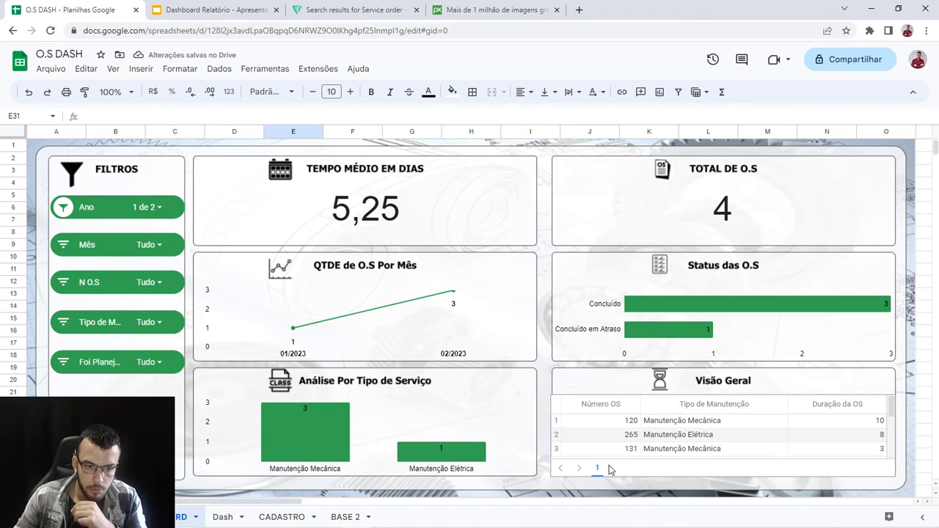
left_click(222, 516)
left_click(761, 193)
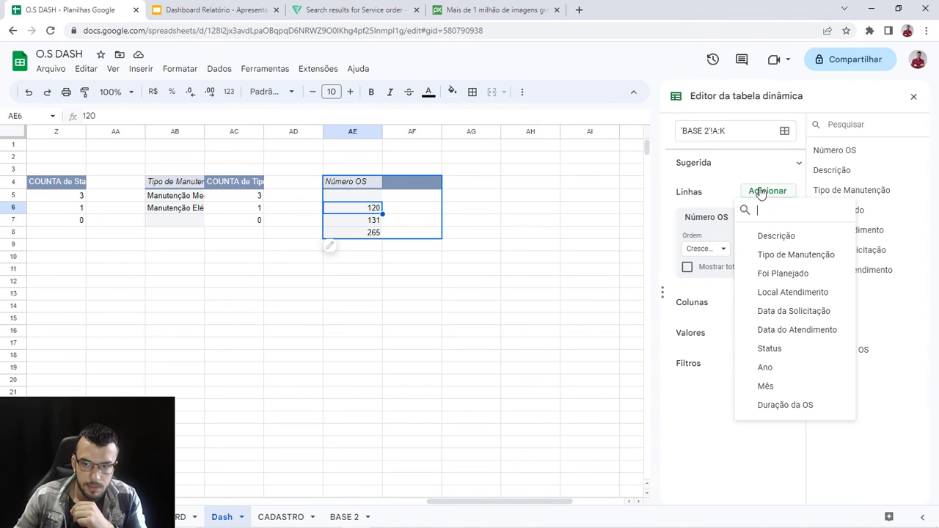
left_click(800, 254)
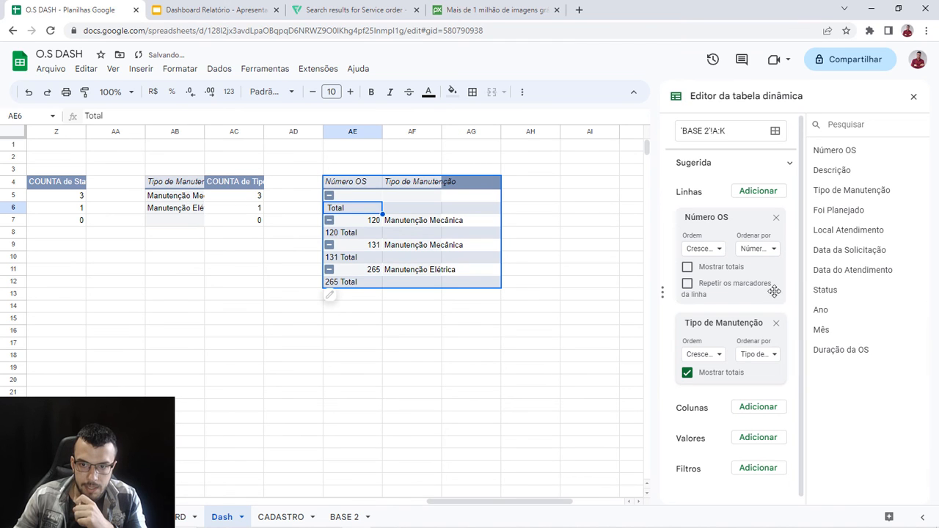
left_click(687, 373)
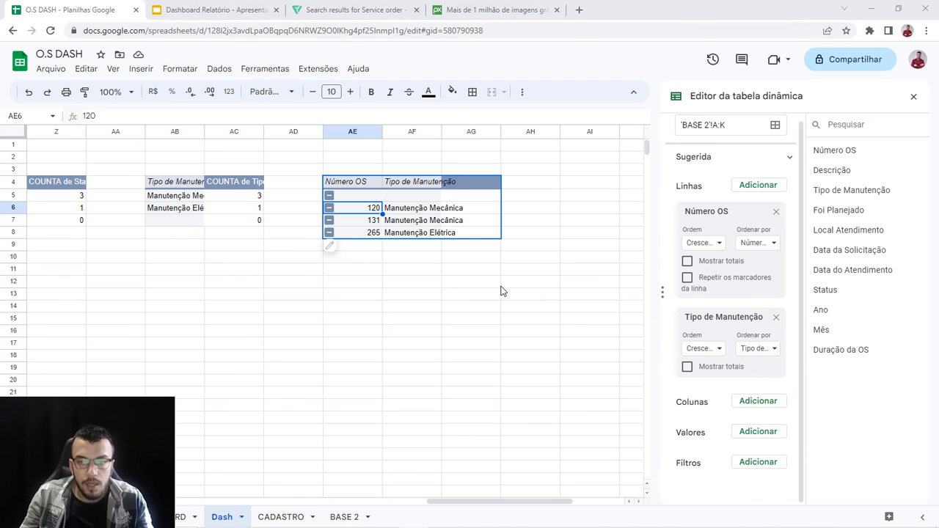
Step: Add Duração da OS as a SUM value to the pivot table and widen columns AF and AG
left_click(763, 432)
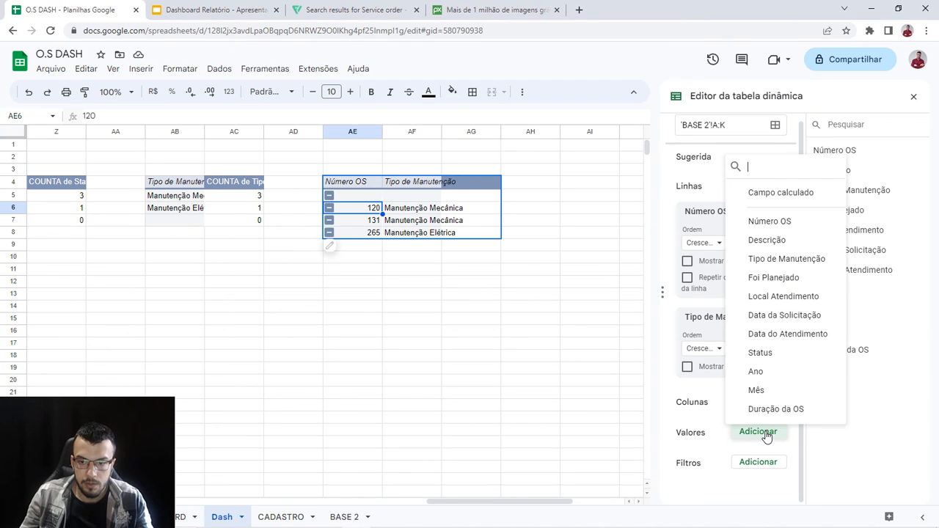
left_click(788, 415)
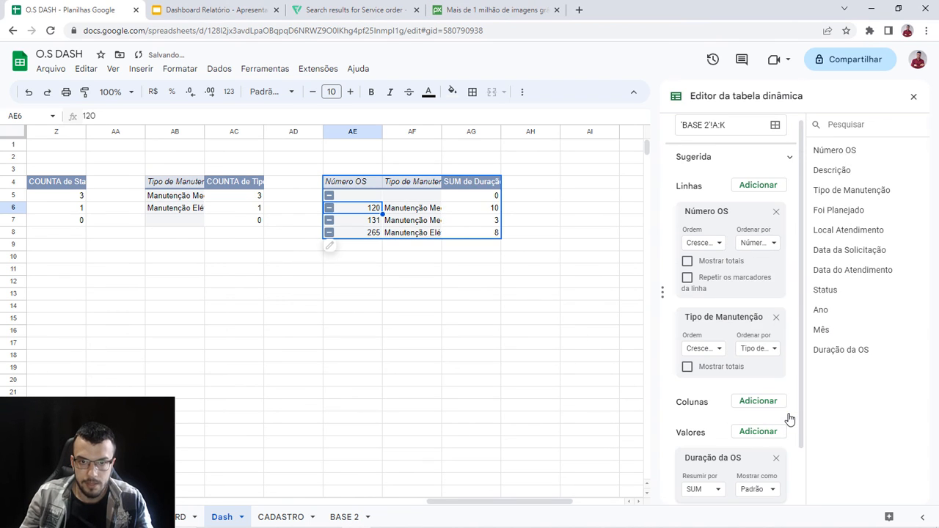
scroll(748, 415, "down", 1)
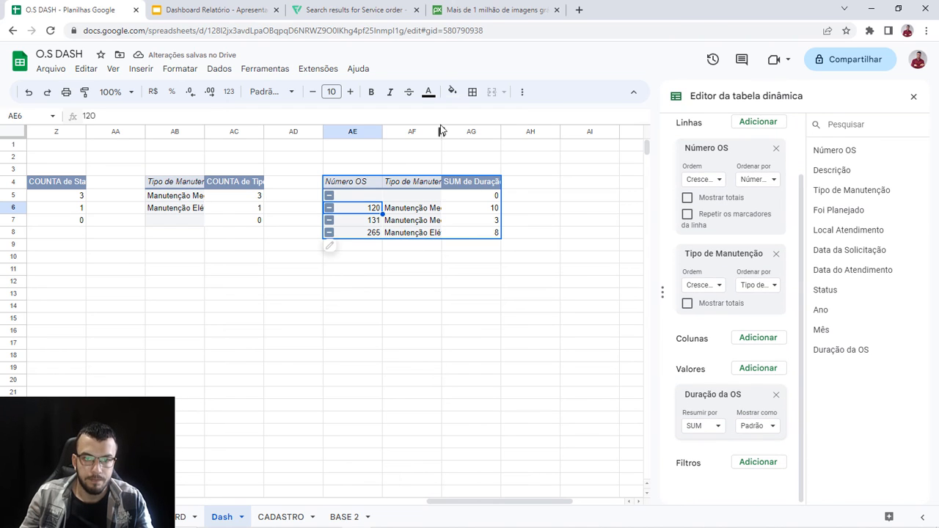
left_click_drag(443, 133, 447, 132)
left_click_drag(507, 132, 531, 133)
left_click(552, 322)
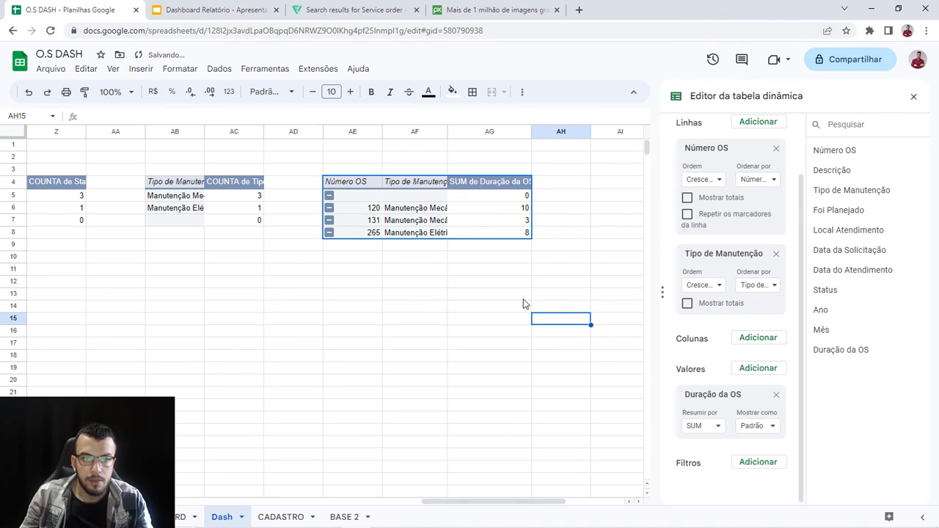
Step: Insert a chart from the pivot table range AE4:AG104 on the Dash sheet
left_click_drag(346, 183, 509, 485)
scroll(510, 485, "up", 15)
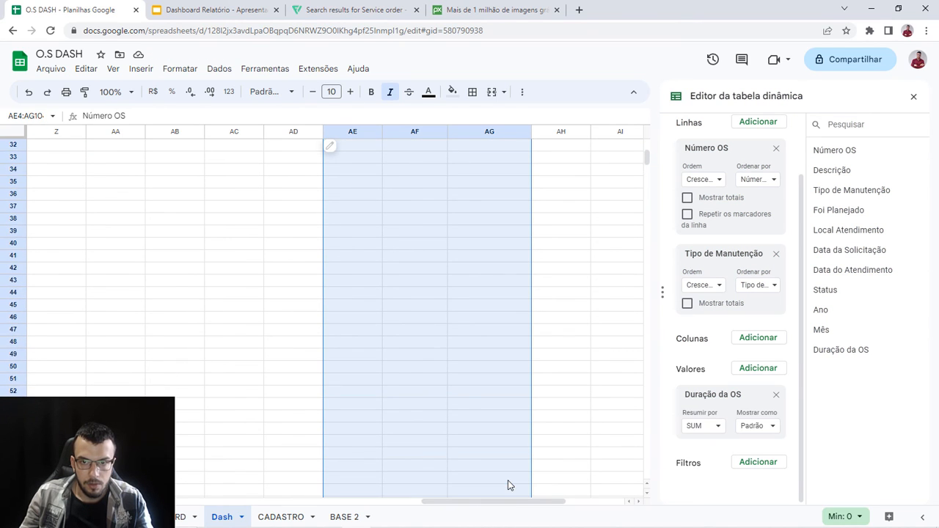
left_click(141, 68)
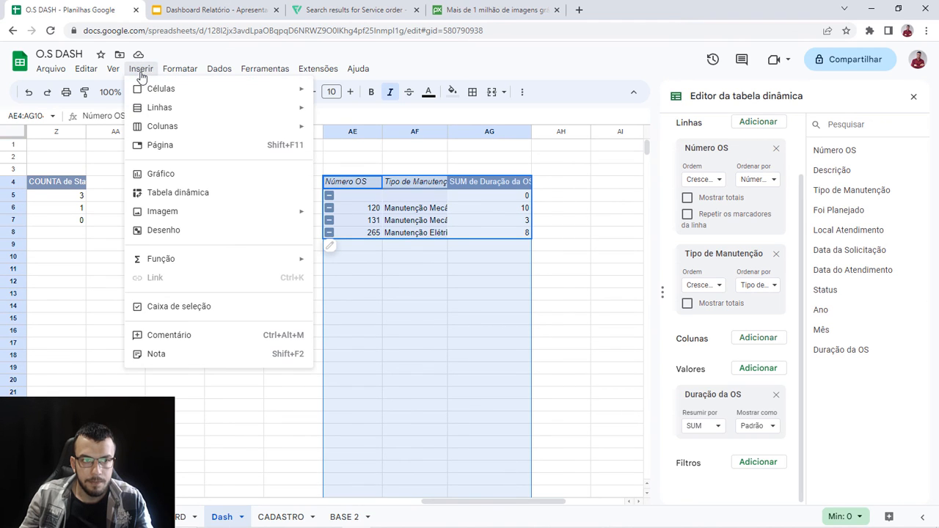
left_click(176, 176)
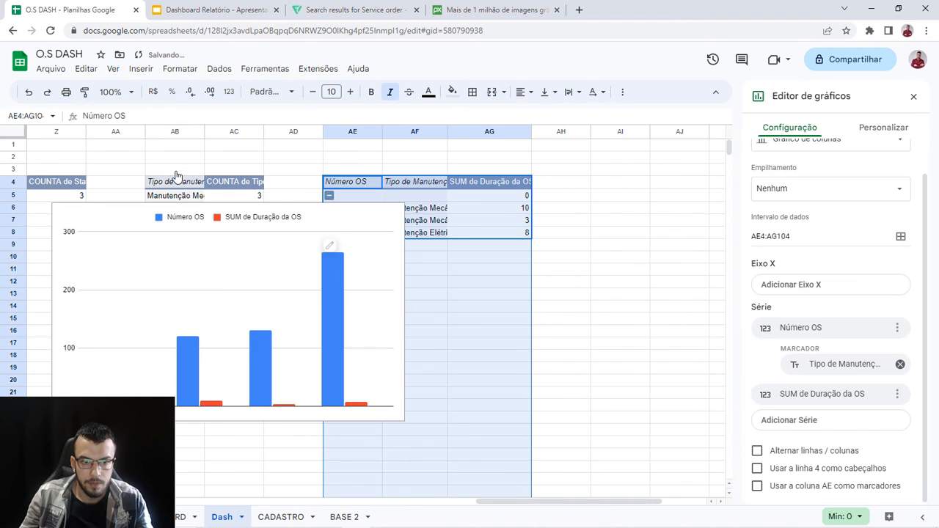
Step: Change the new chart to a table chart, reduce its height and place it below the pivot table at AE4
scroll(779, 258, "up", 1)
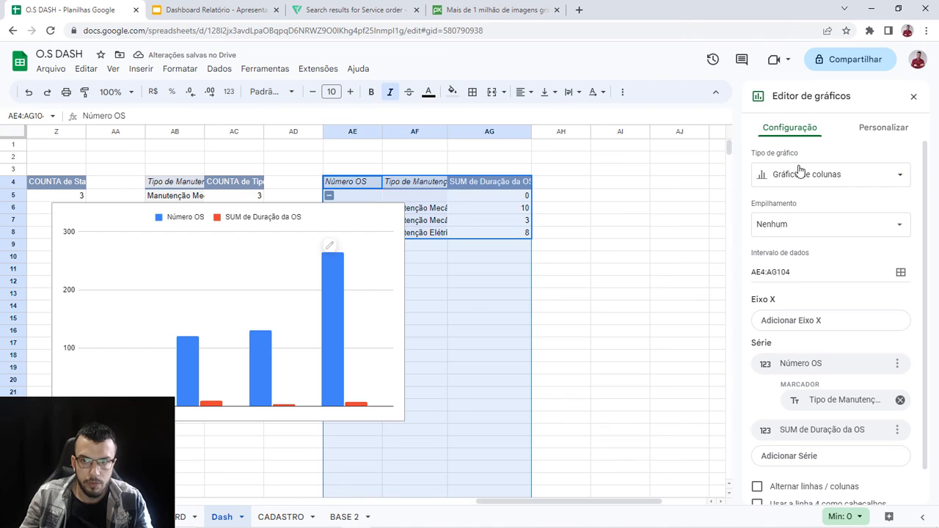
left_click(798, 174)
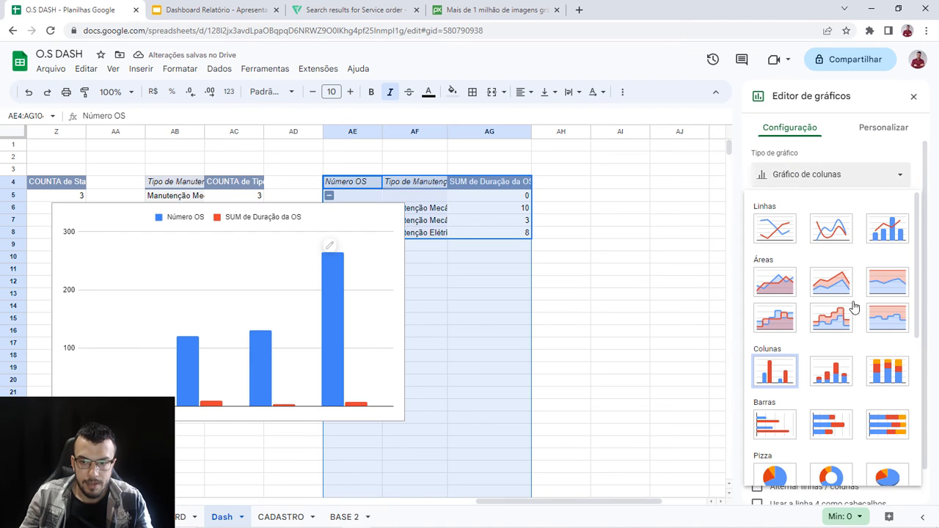
scroll(851, 294, "down", 5)
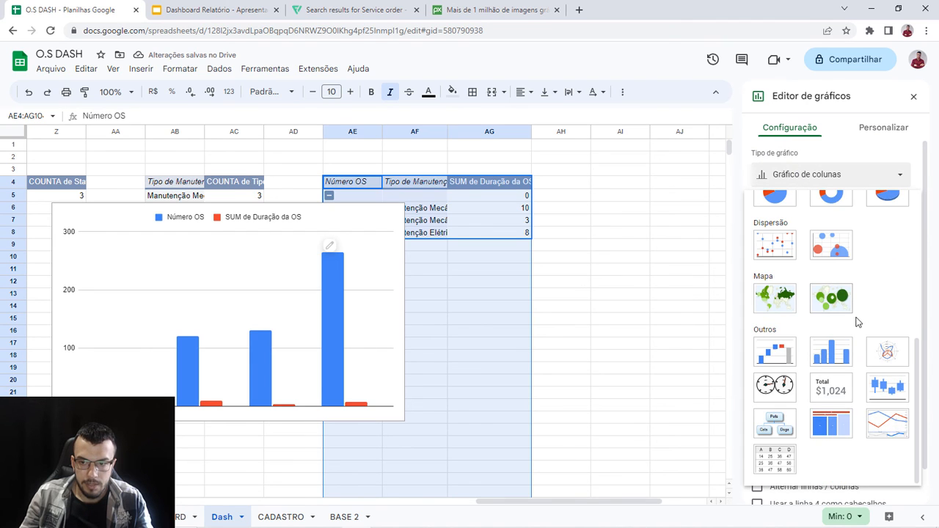
left_click(775, 462)
left_click(365, 329)
left_click_drag(235, 390, 431, 375)
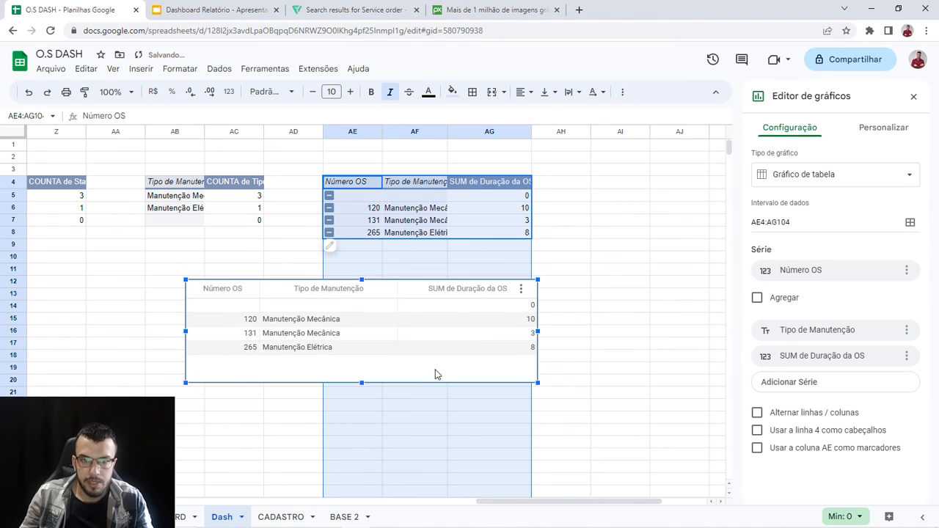
Step: Set the table chart to use alternating row colours and show row numbers
left_click(883, 128)
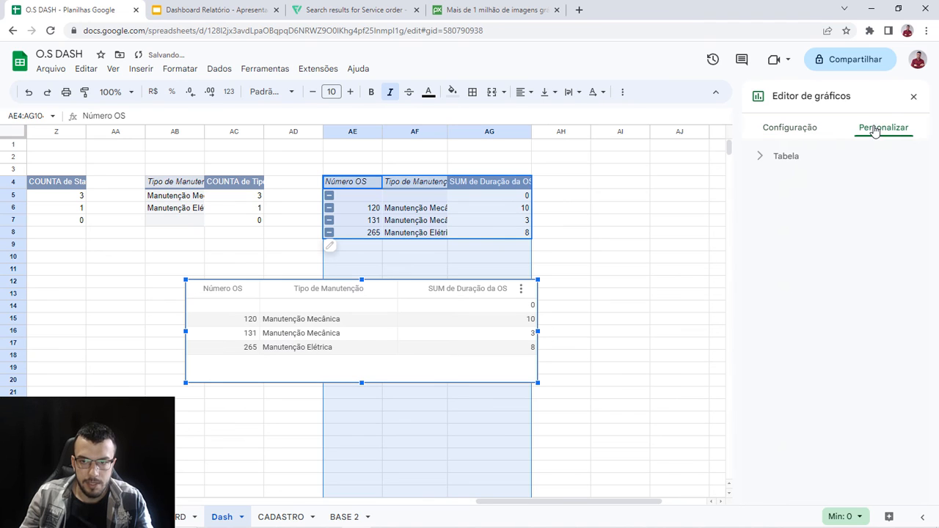
left_click(788, 161)
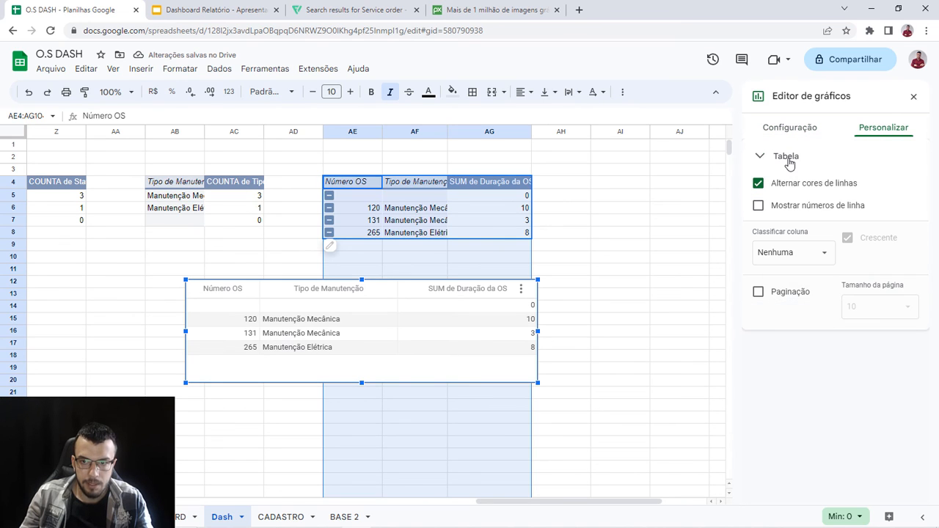
left_click(758, 185)
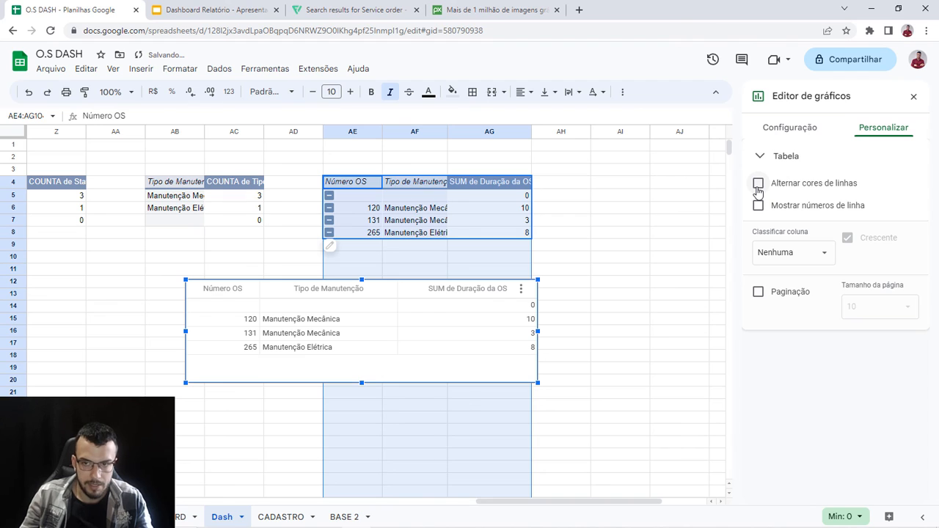
left_click(758, 185)
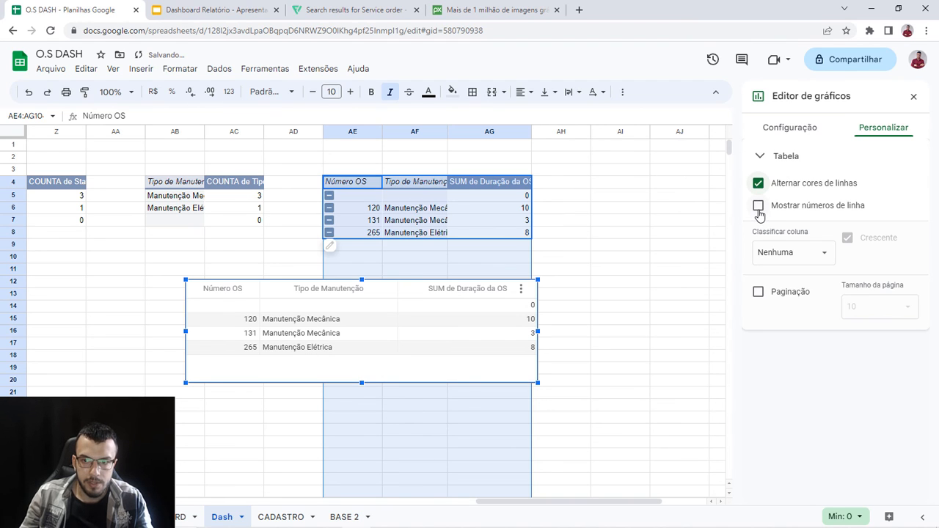
left_click(759, 206)
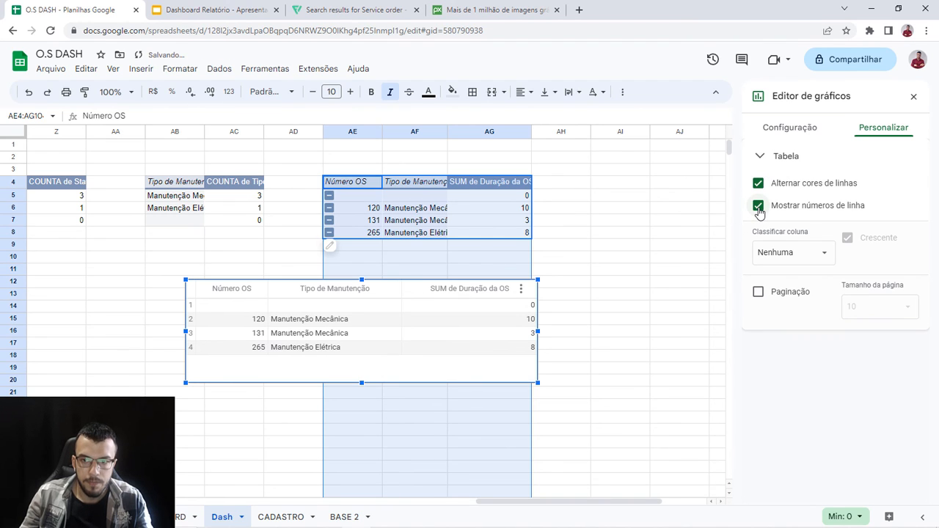
Step: Sort the table chart by SUM de Duração da OS in descending order and enable pagination with a page size of 10
left_click(819, 254)
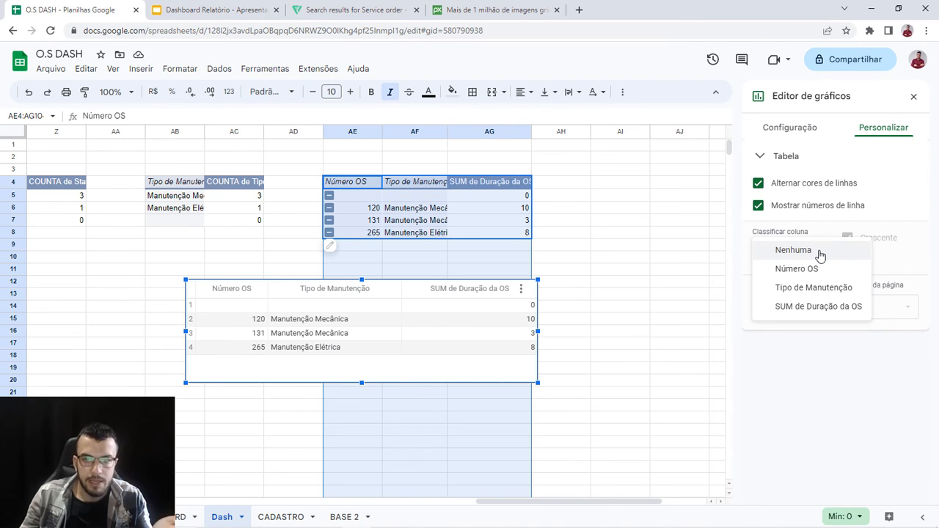
left_click(804, 312)
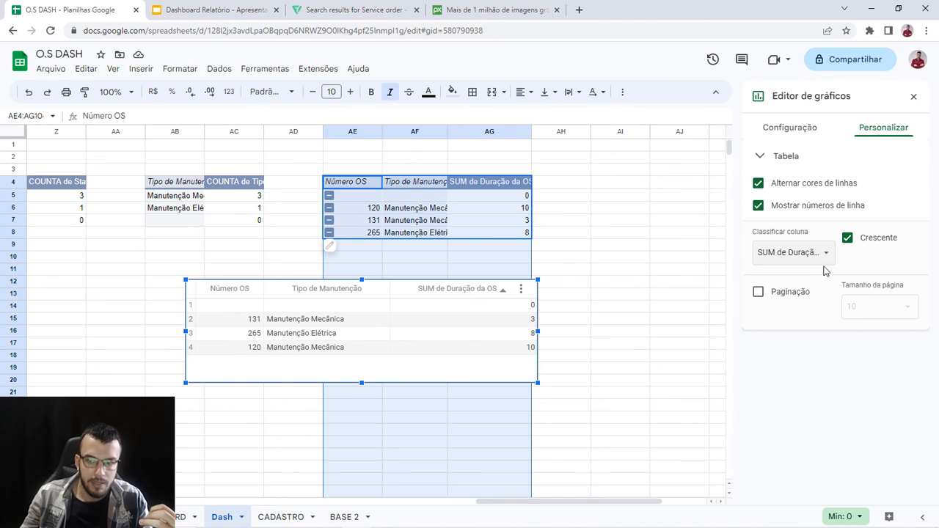
left_click(848, 239)
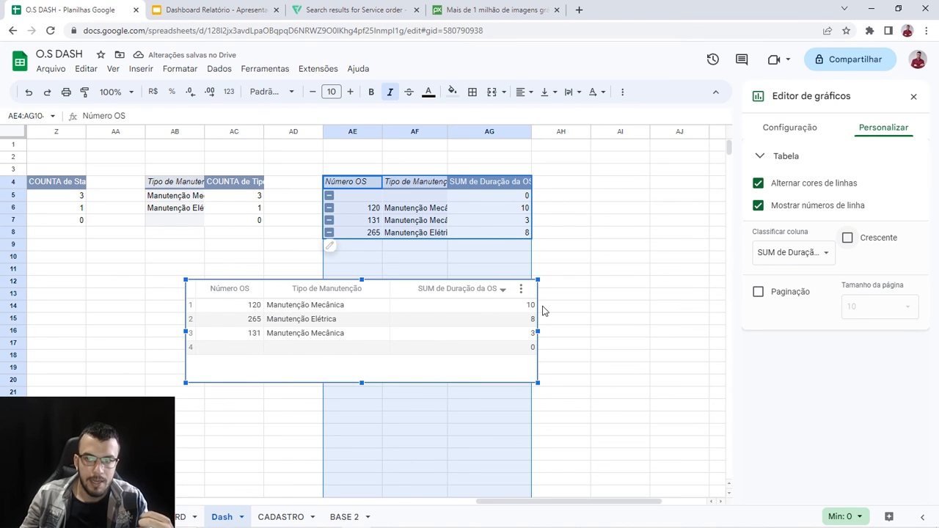
left_click(757, 293)
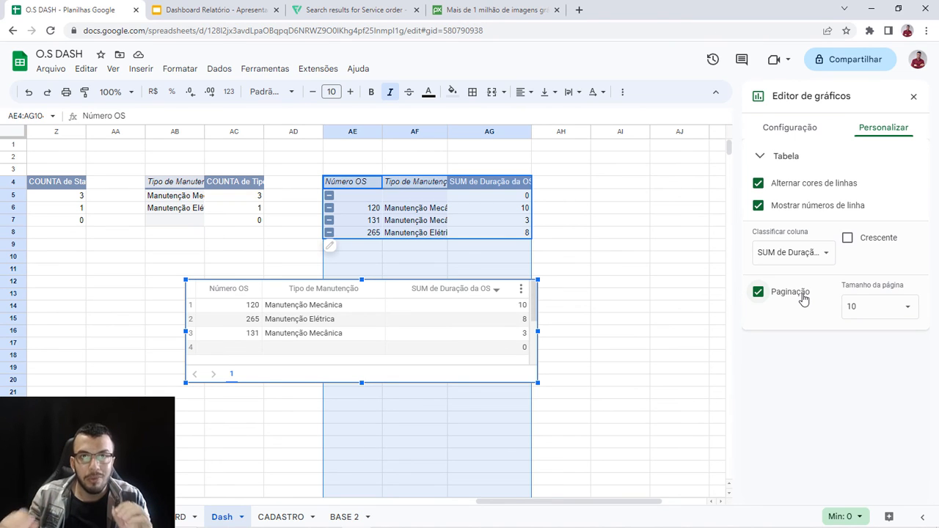
left_click(895, 303)
left_click(802, 327)
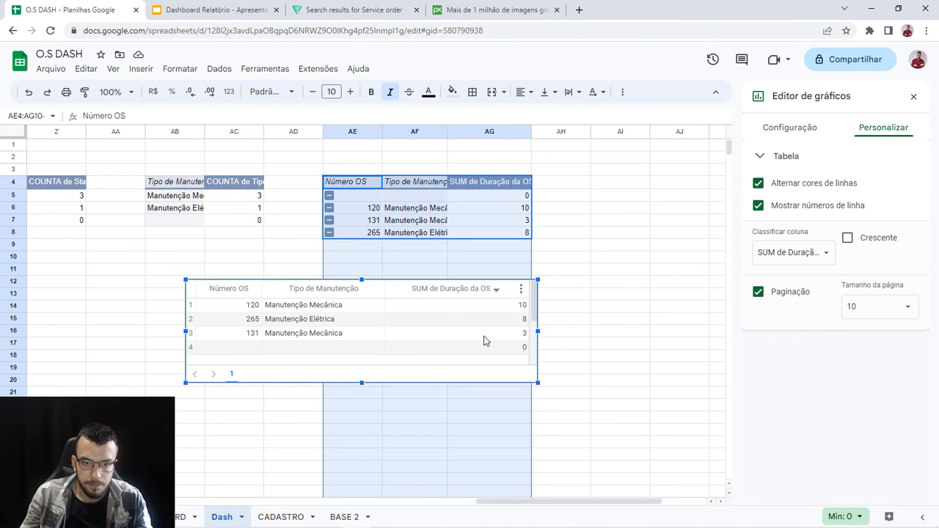
Step: Rename the pivot table value header in AG4 to Duração da OS
left_click(495, 246)
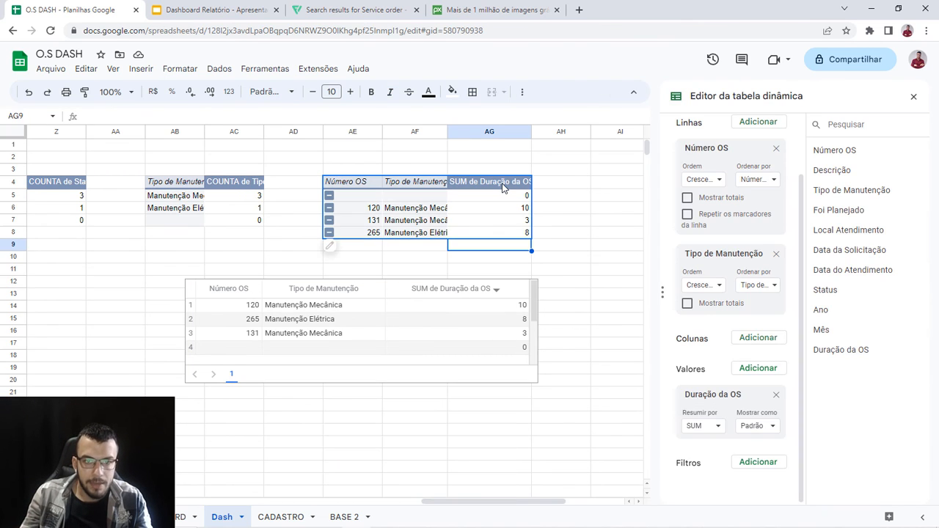
left_click(506, 184)
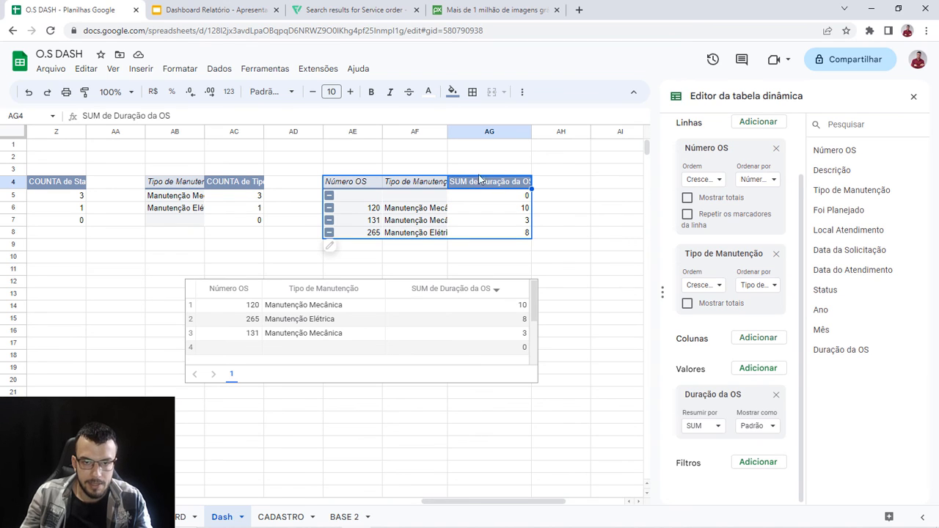
left_click_drag(114, 116, 64, 117)
key("BackSpace")
key("Return")
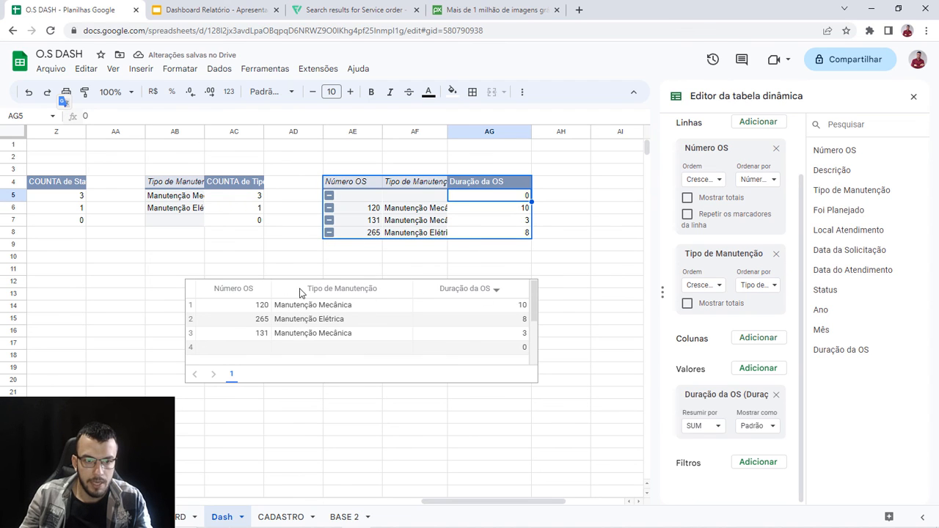
Step: Move the table chart across the Dash sheet onto the Visão Geral card of the dashboard
left_click(435, 340)
left_click_drag(400, 331, 219, 340)
left_click(391, 498)
left_click_drag(359, 501, 444, 503)
left_click_drag(514, 358, 225, 361)
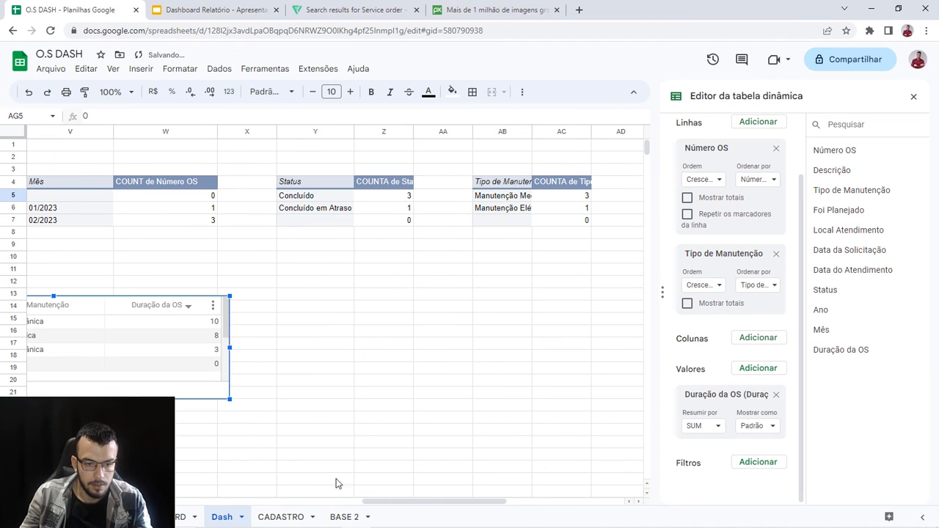
left_click(372, 495)
left_click_drag(383, 502, 292, 488)
left_click_drag(476, 360, 237, 360)
left_click_drag(401, 503, 302, 493)
left_click_drag(501, 366, 163, 407)
left_click(513, 379)
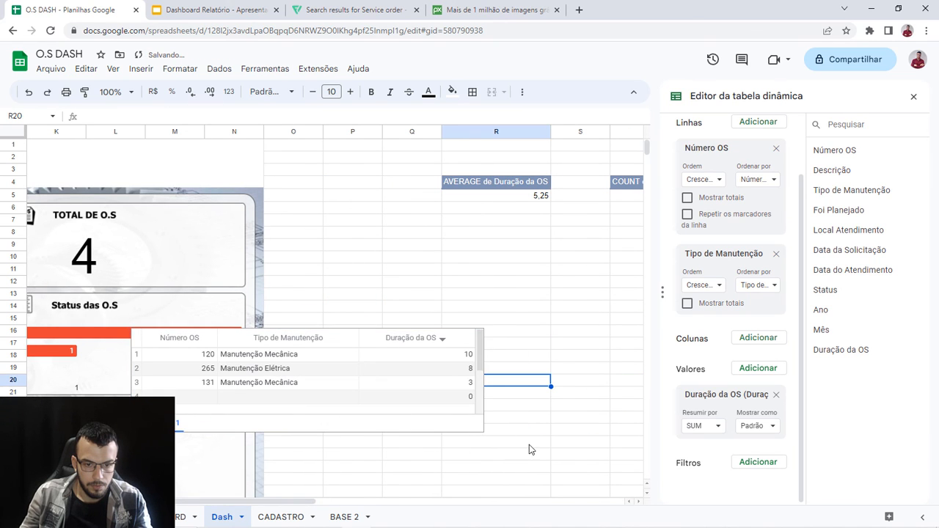
scroll(480, 478, "down", 2)
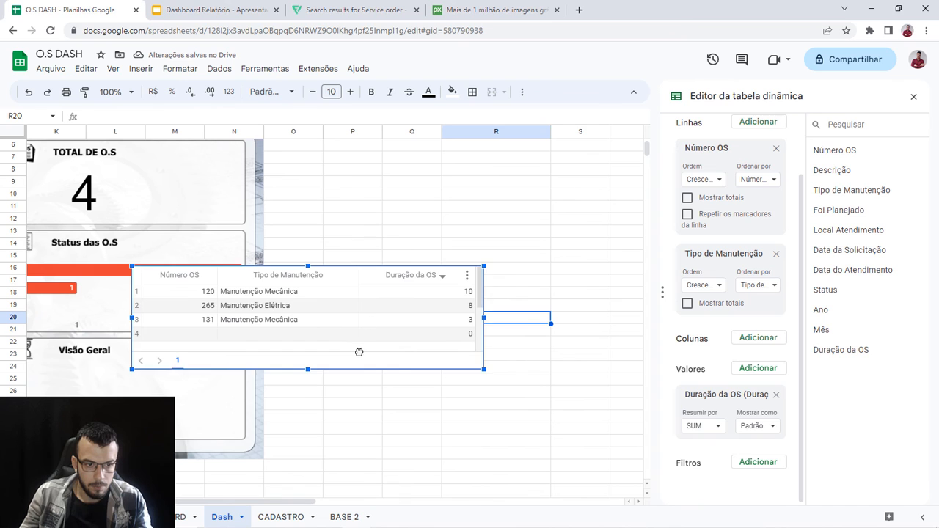
left_click_drag(367, 320, 259, 418)
left_click_drag(247, 502, 177, 503)
left_click_drag(481, 398, 380, 391)
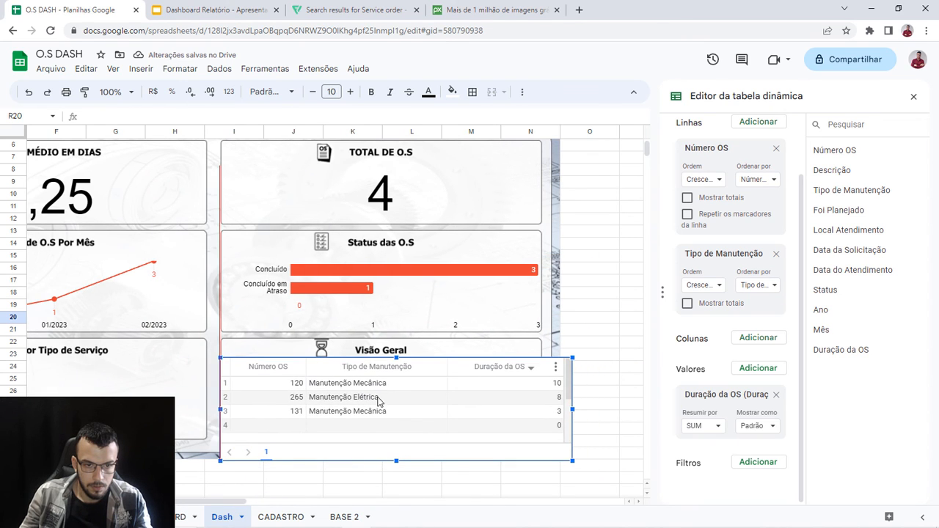
Step: Resize the table chart to fit inside the Visão Geral card, below its title
left_click_drag(396, 359, 396, 365)
left_click_drag(397, 459, 403, 441)
left_click_drag(571, 401, 542, 401)
left_click(598, 383)
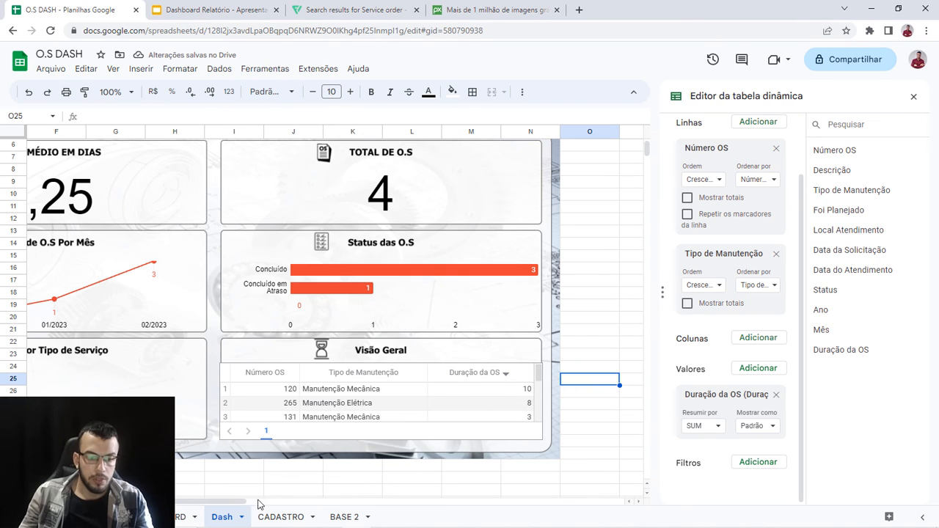
Step: Close the pivot table editor and check the layout of the whole dashboard
left_click_drag(235, 502, 145, 504)
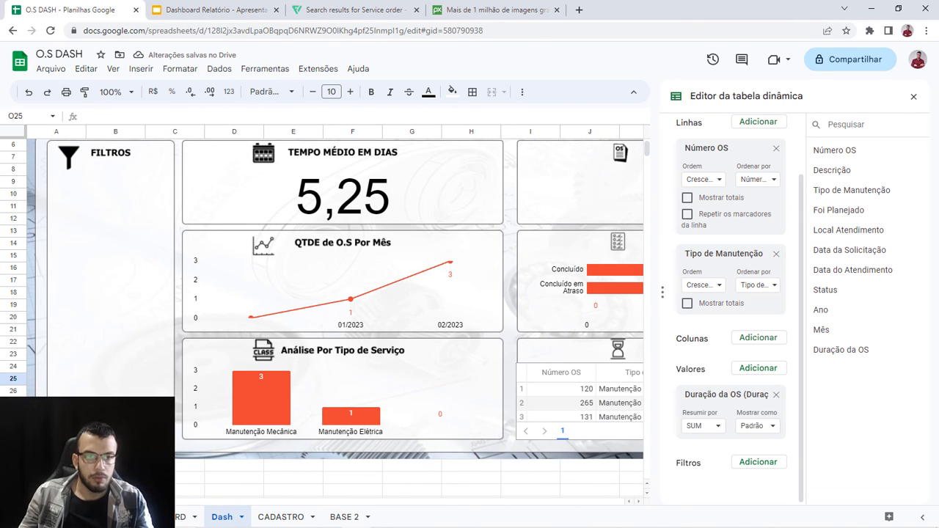
left_click(914, 98)
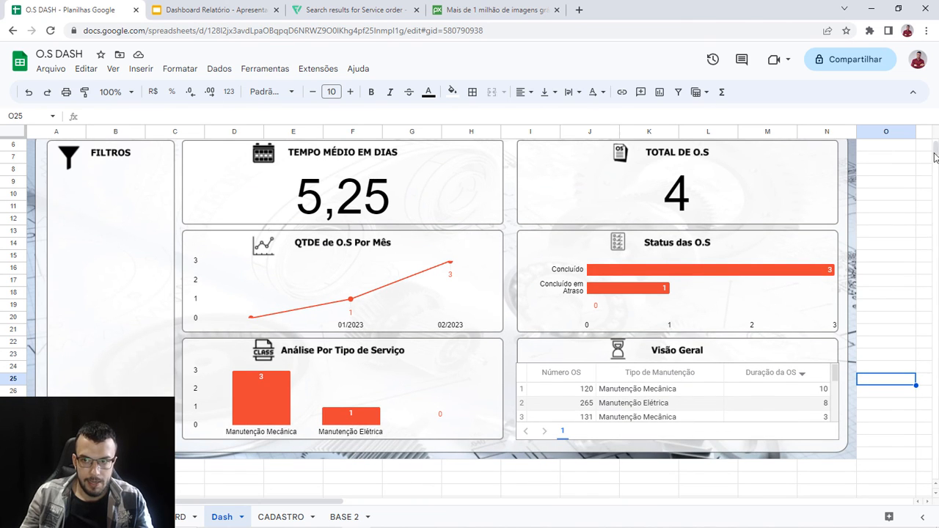
left_click(913, 92)
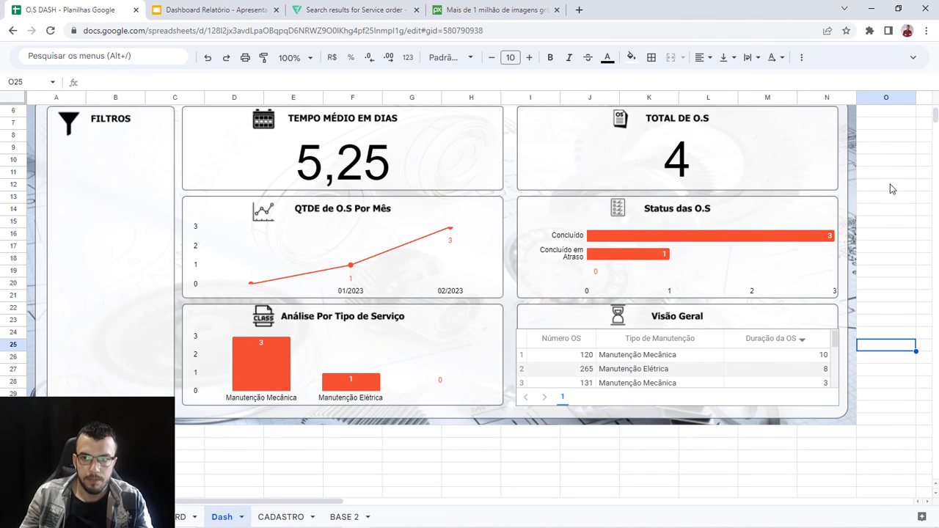
left_click_drag(935, 116, 936, 115)
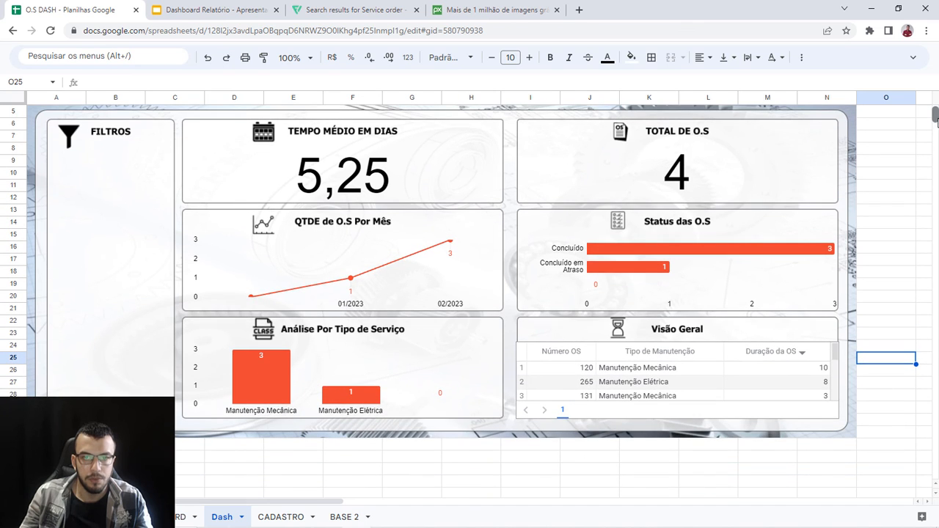
left_click(918, 57)
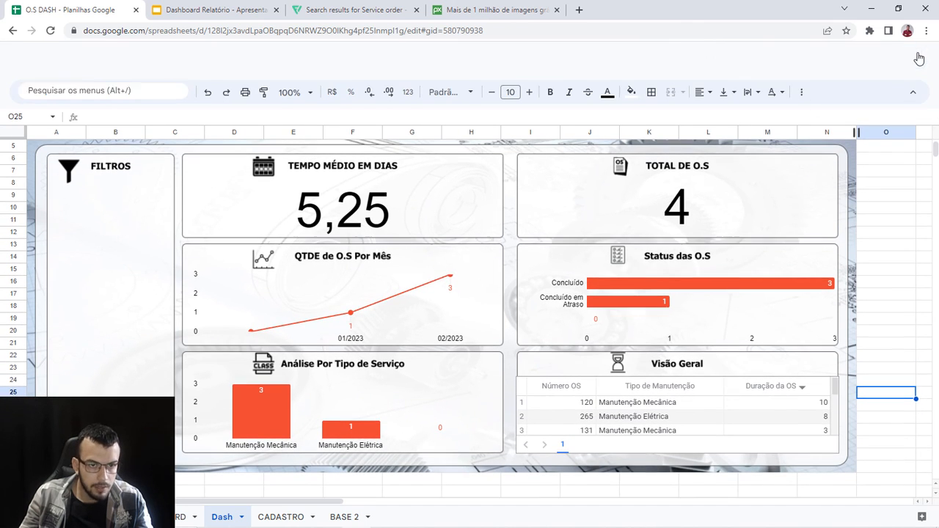
left_click(902, 192)
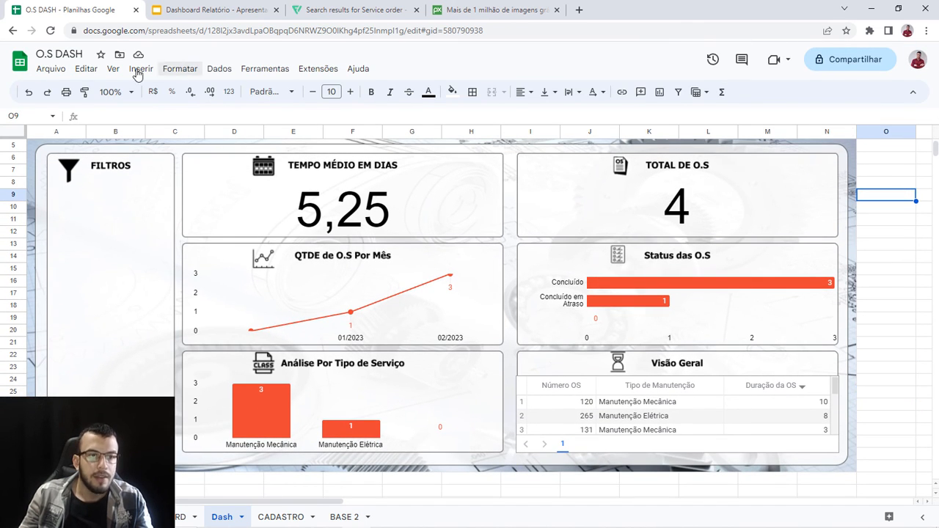
Step: Add a filter control to the Dash sheet with the data range 'BASE 2'!A:K
left_click(215, 69)
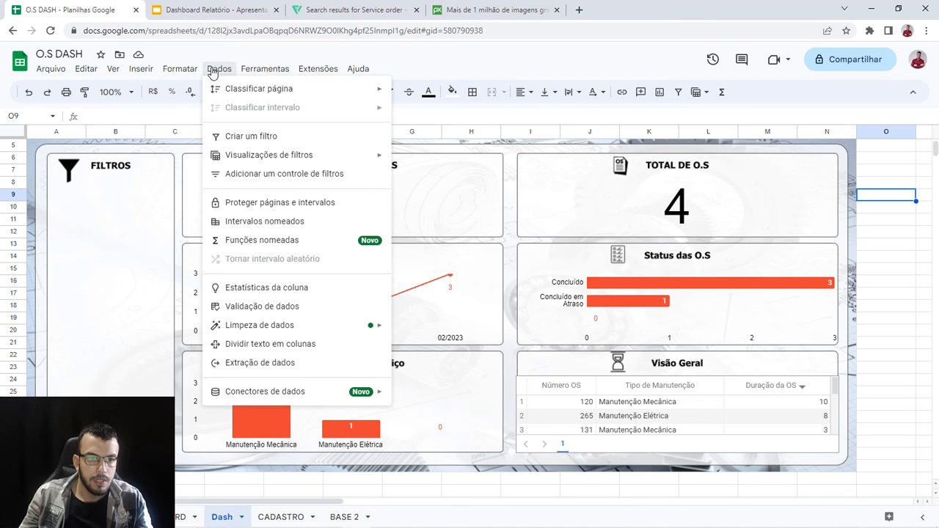
left_click(305, 174)
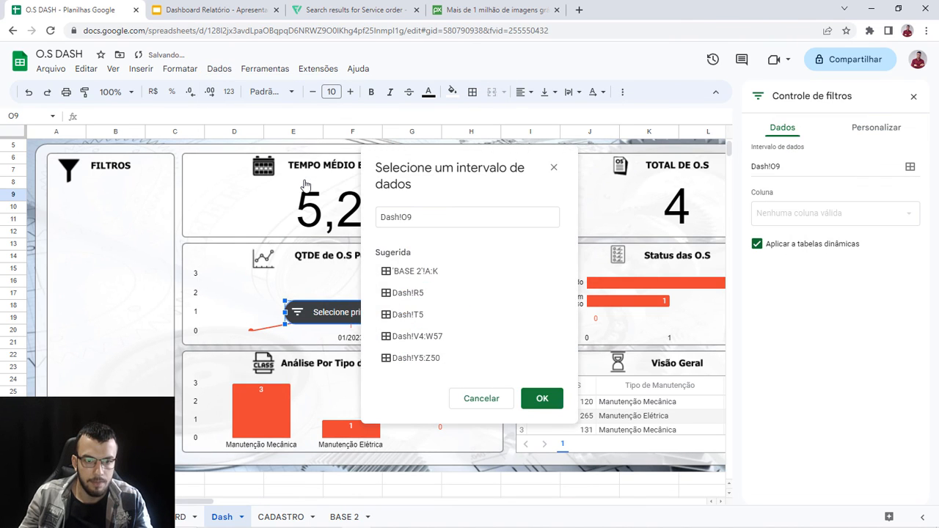
left_click_drag(320, 317, 198, 286)
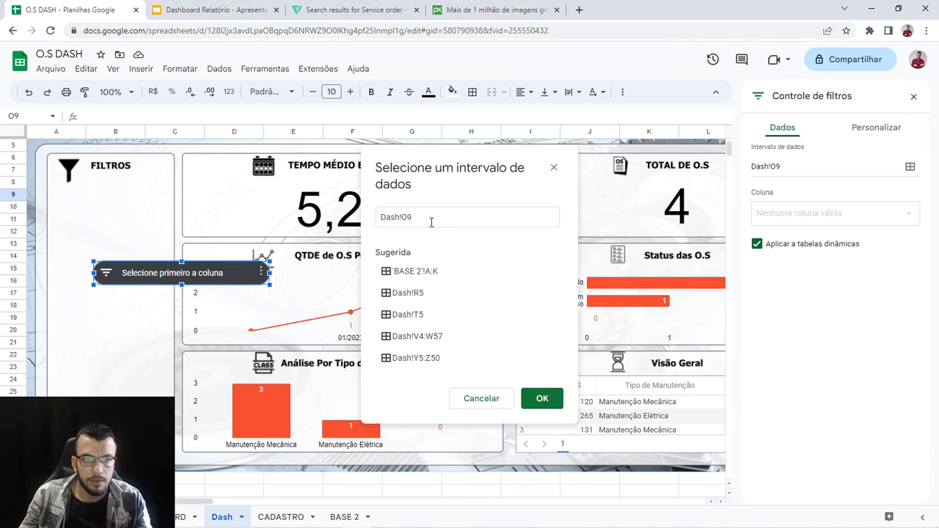
left_click_drag(435, 222, 371, 220)
key("BackSpace")
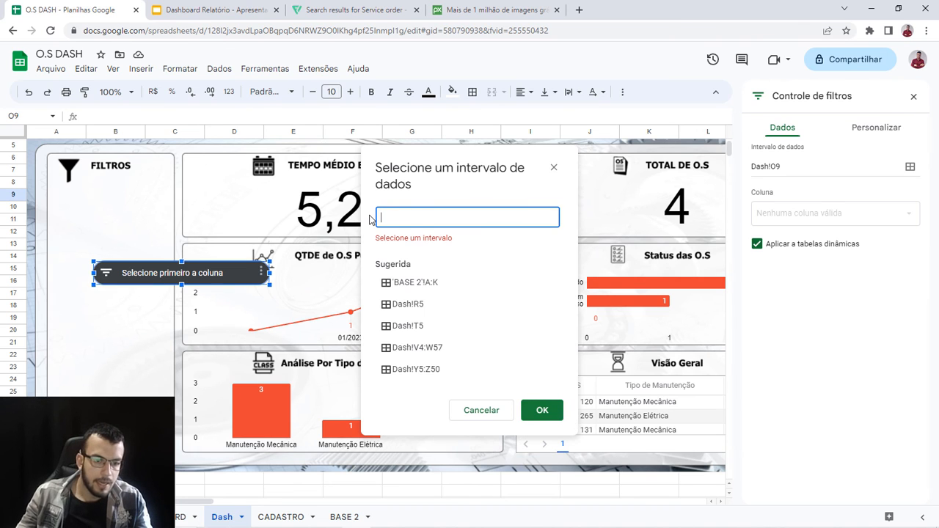
left_click(343, 516)
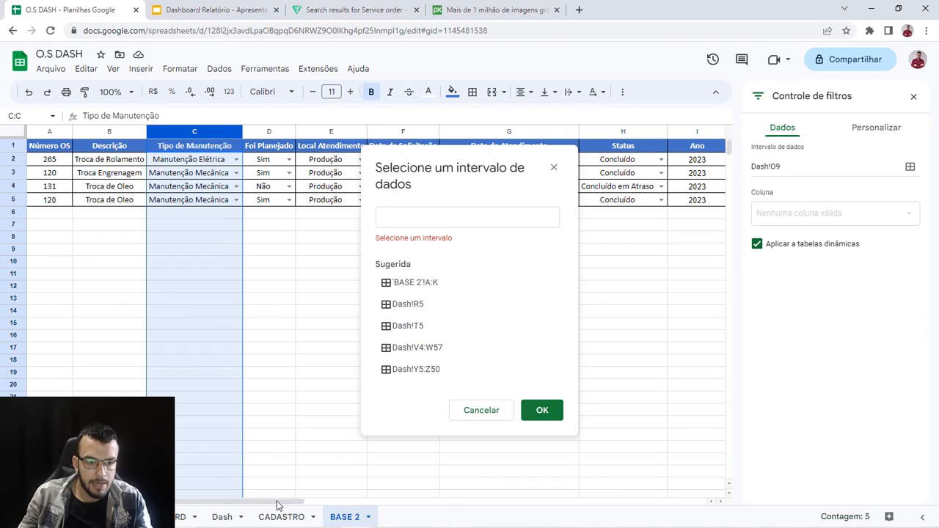
left_click_drag(47, 131, 722, 133)
left_click_drag(544, 143, 187, 150)
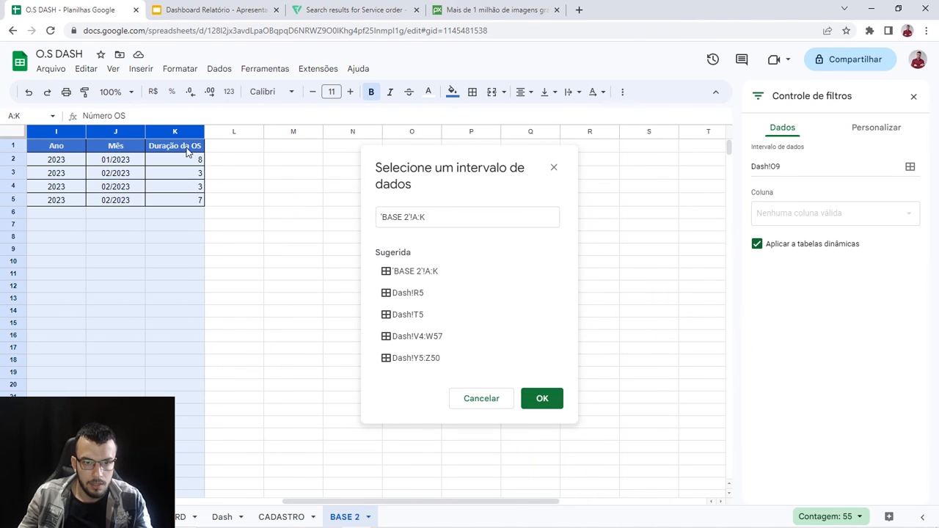
left_click(542, 400)
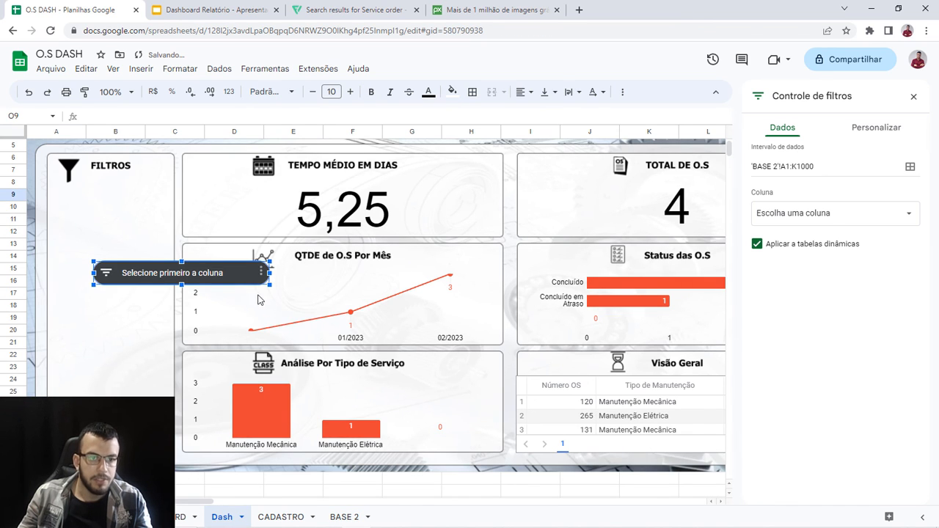
Step: Fit the new filter control to the width of the FILTROS card below its title, and compare it with the finished green dashboard
left_click_drag(225, 272, 176, 210)
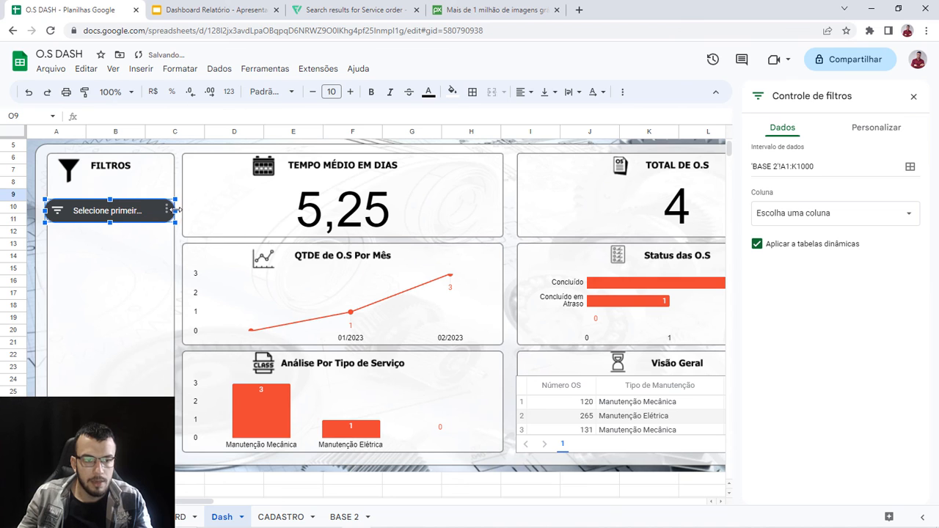
left_click(180, 517)
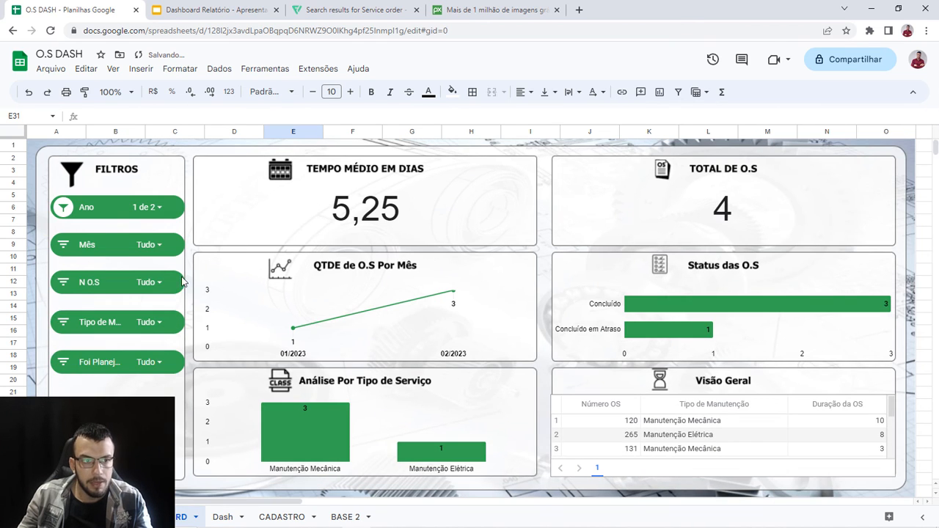
left_click(231, 522)
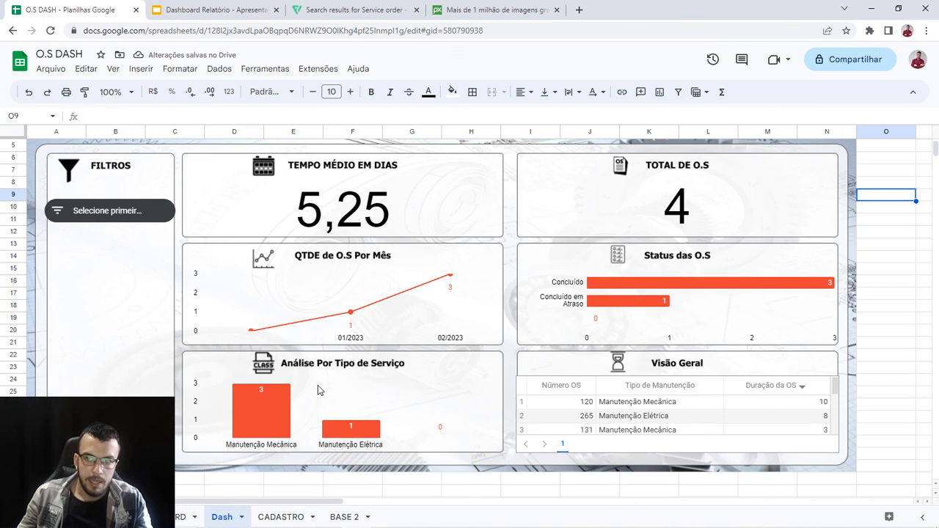
Step: Edit the filter control in the FILTROS card and set its column to Ano
left_click(143, 212)
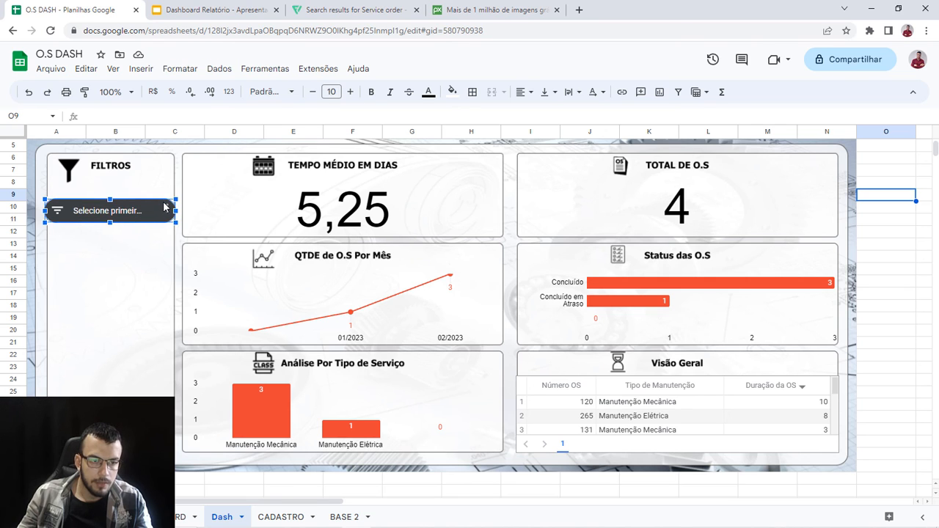
left_click(168, 211)
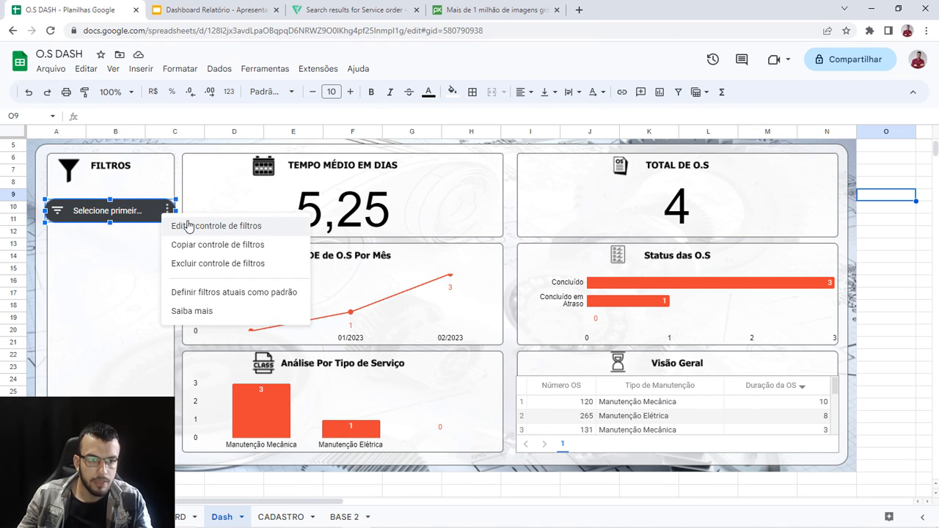
left_click(198, 227)
left_click(909, 277)
left_click(857, 223)
left_click(799, 362)
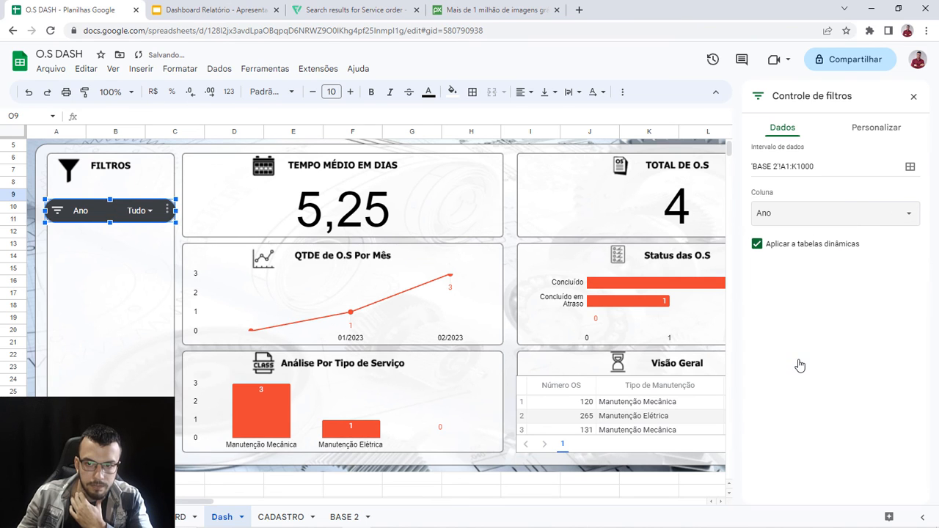
Step: Try out the custom title ttt on the filter control and set the title back to Ano
left_click(873, 132)
double_click(798, 169)
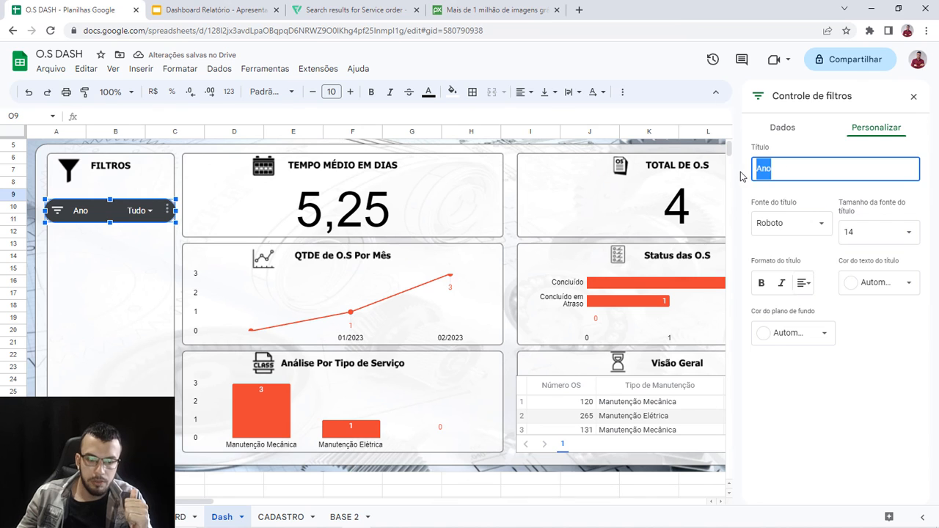
type("ttt")
left_click(849, 357)
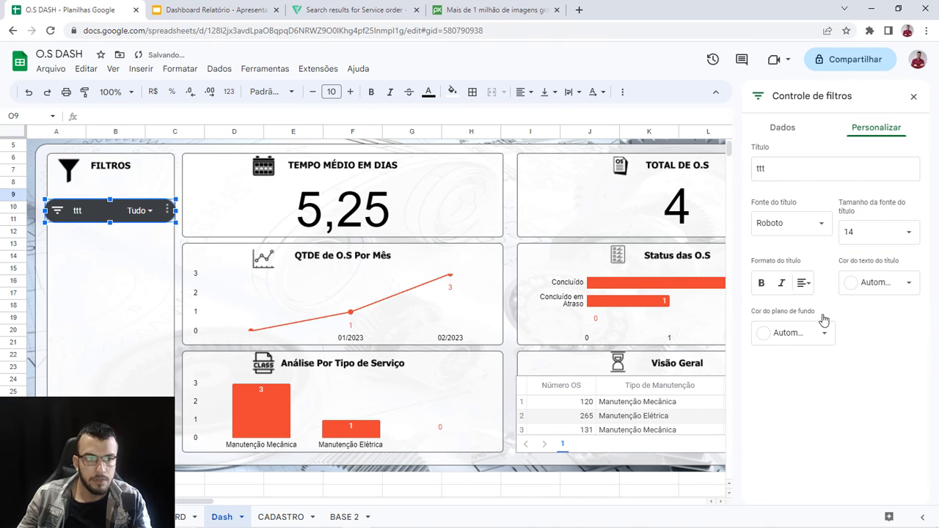
double_click(791, 170)
type("An")
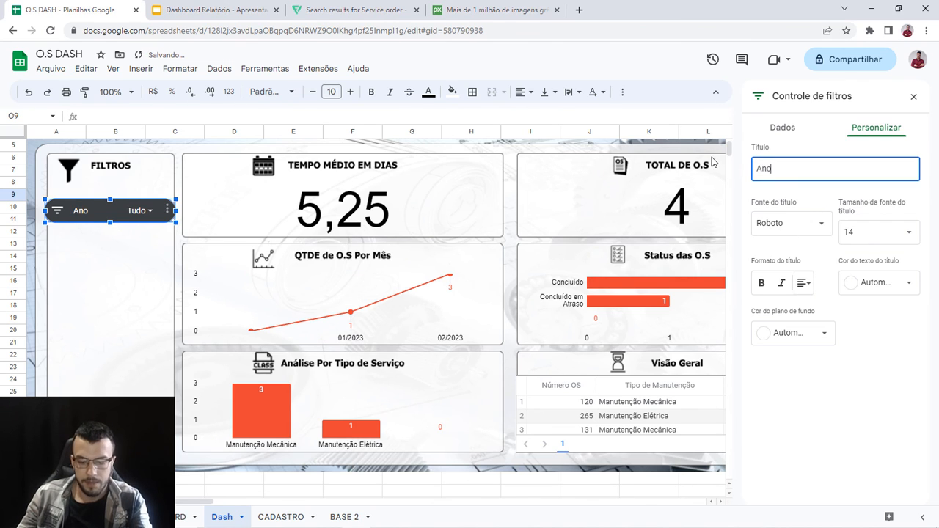
type("o")
Step: Try title font size 10 on the Ano filter control and undo it
left_click(815, 224)
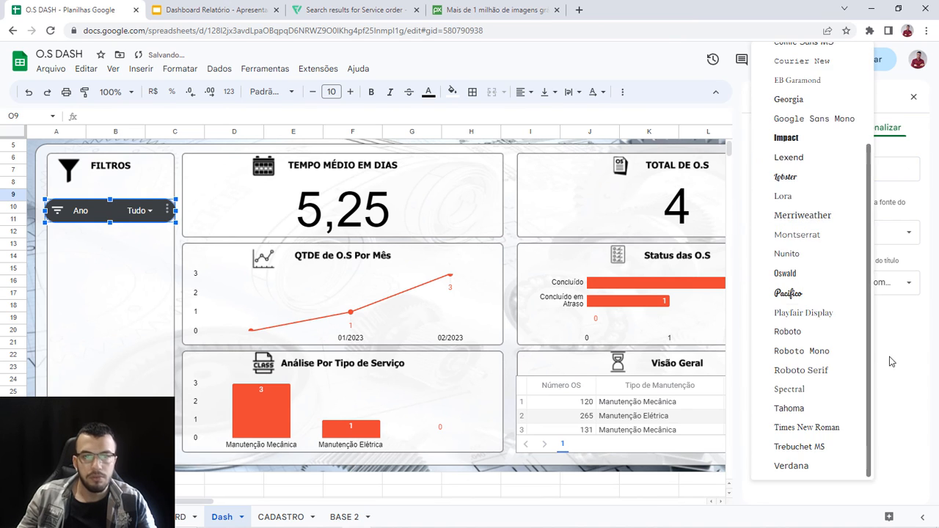
left_click(905, 260)
left_click(904, 235)
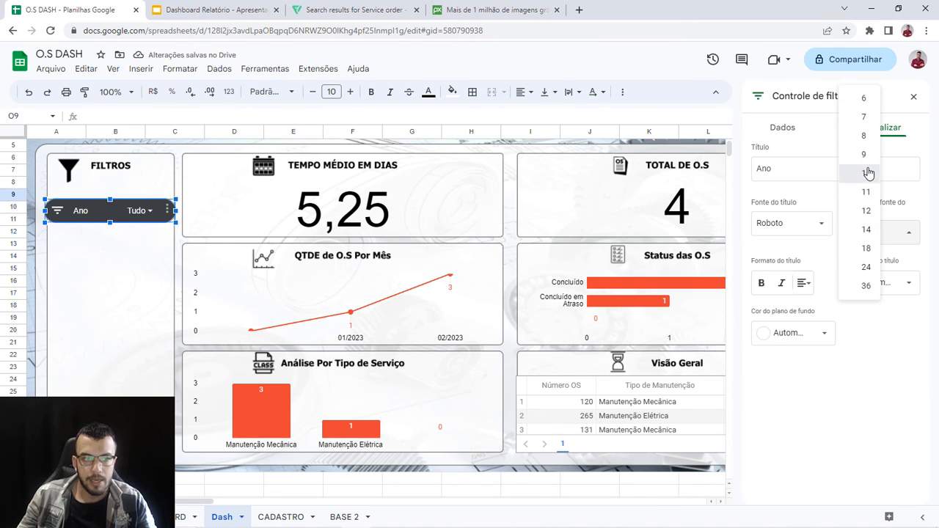
left_click(866, 173)
key("ctrl+z")
Step: Format the title of the Ano filter control as bold italic and centre it
left_click(168, 211)
left_click(167, 210)
left_click(194, 223)
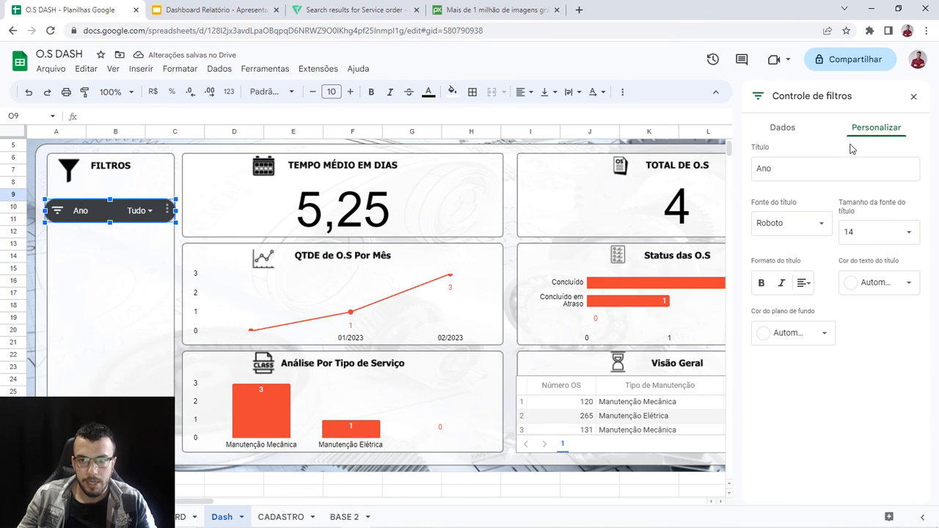
left_click(761, 283)
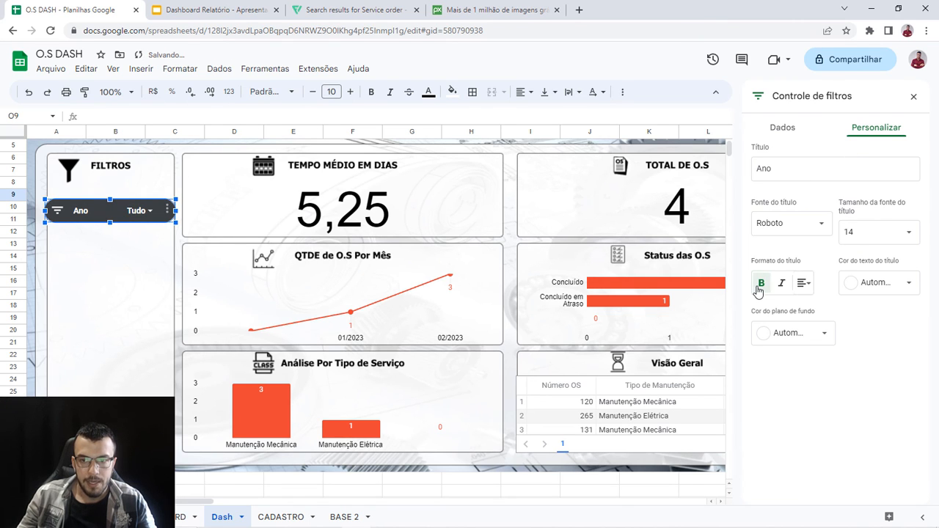
left_click(782, 283)
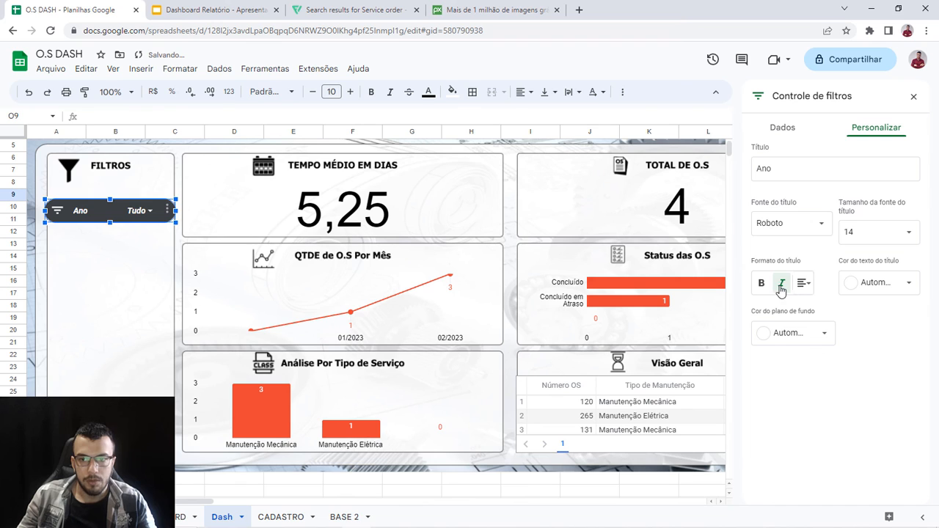
left_click(802, 285)
left_click(829, 309)
left_click(803, 283)
left_click(814, 308)
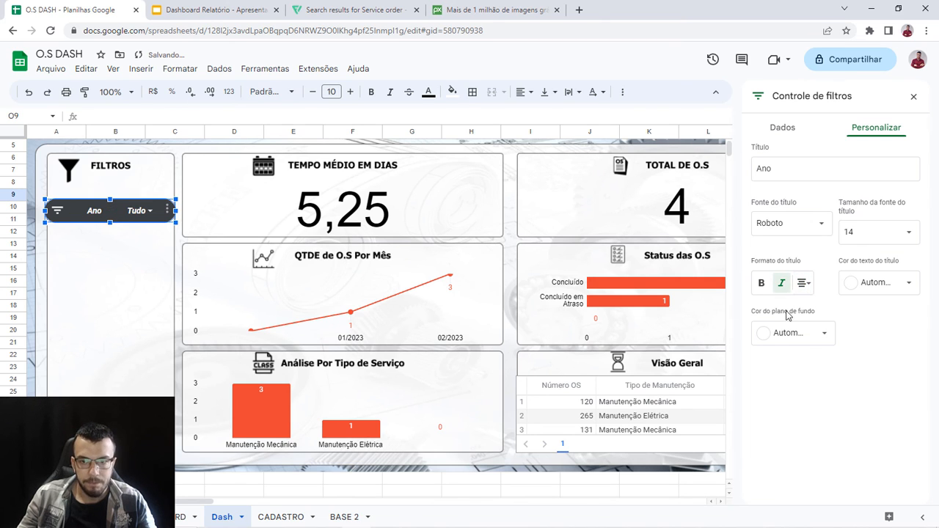
left_click(762, 283)
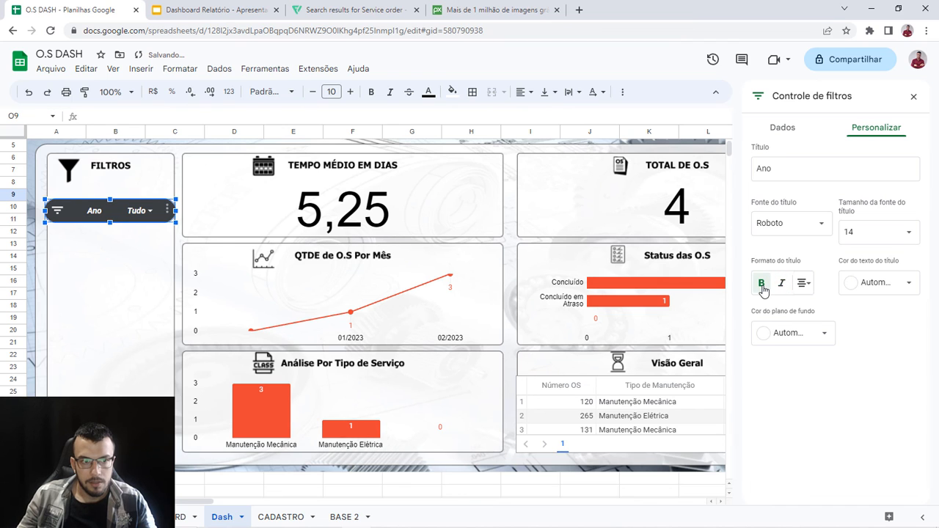
Step: Set the Ano filter control's title text to white and its background to the same orange-red as the charts
left_click(913, 285)
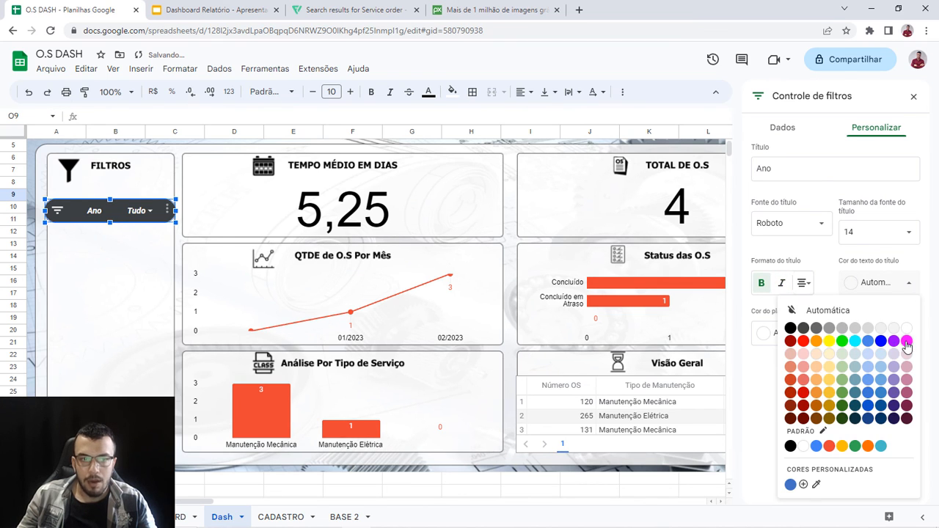
left_click(906, 342)
left_click(867, 284)
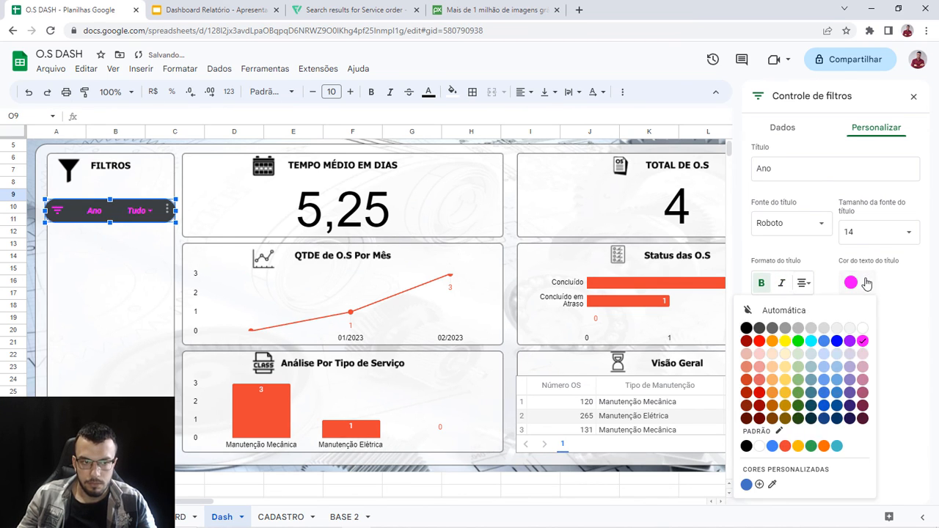
left_click(863, 328)
left_click(819, 337)
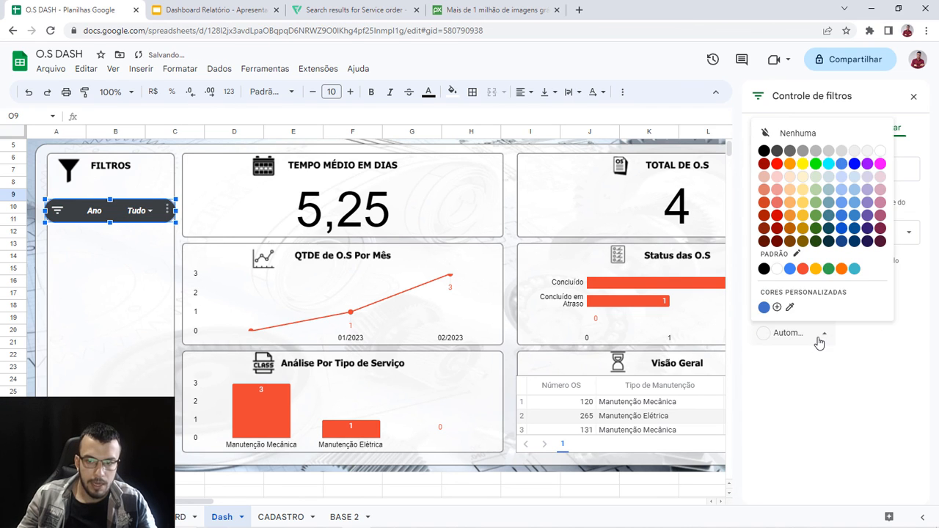
left_click(805, 271)
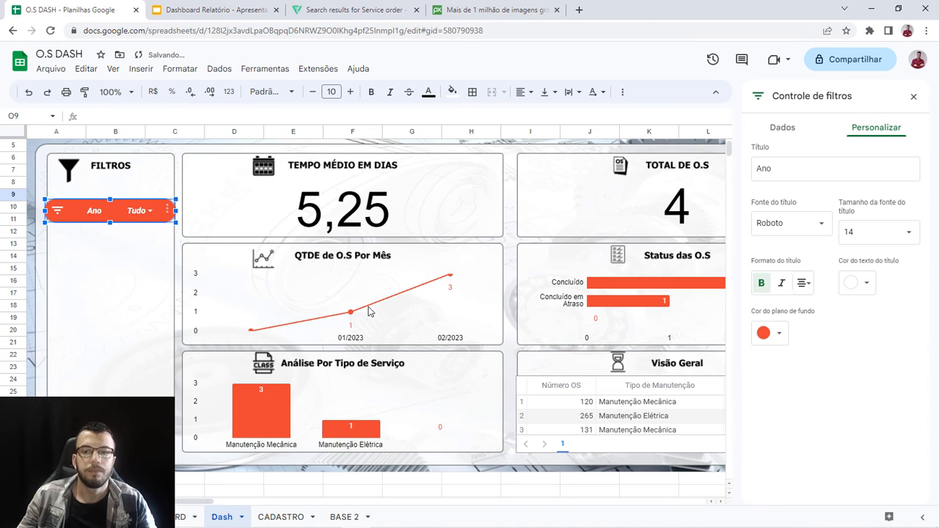
Step: Filter the dashboard by the value 2023 in the Ano control, leaving blanks unselected, and check the charts
left_click(145, 212)
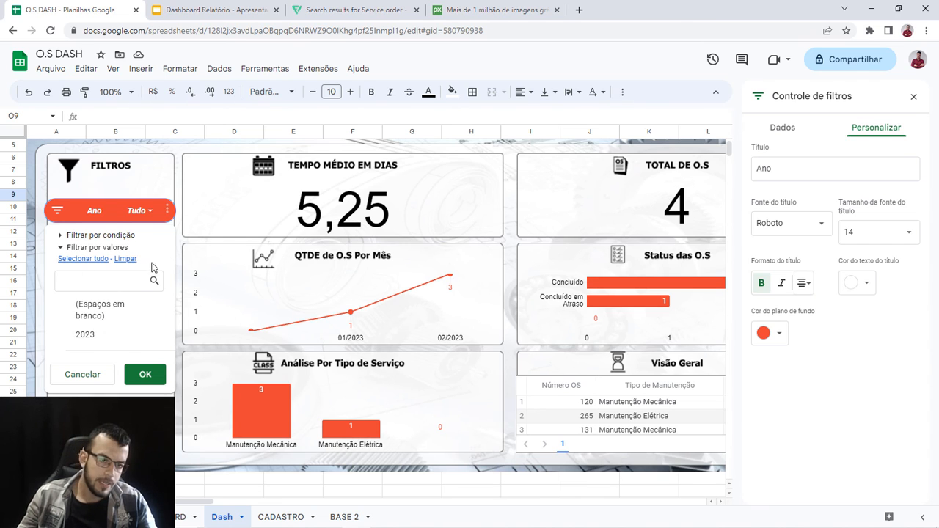
left_click(90, 262)
left_click(88, 309)
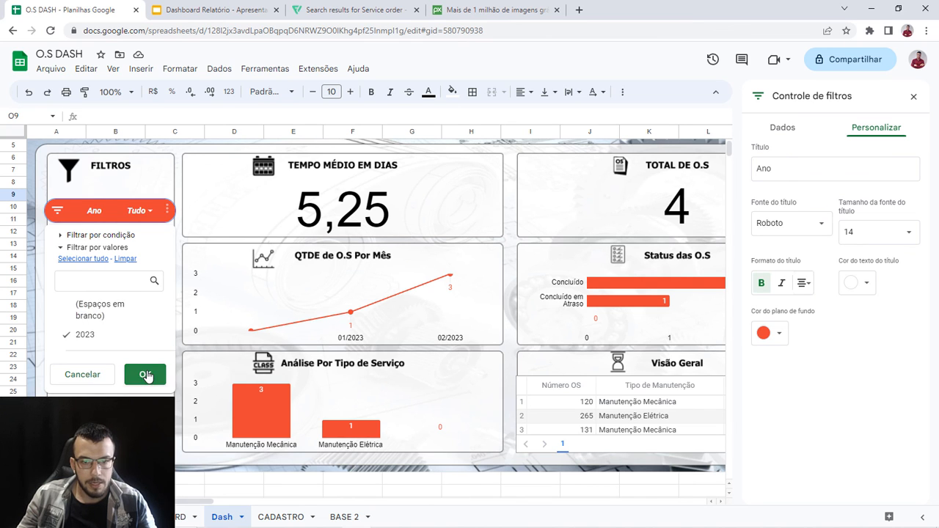
left_click(145, 374)
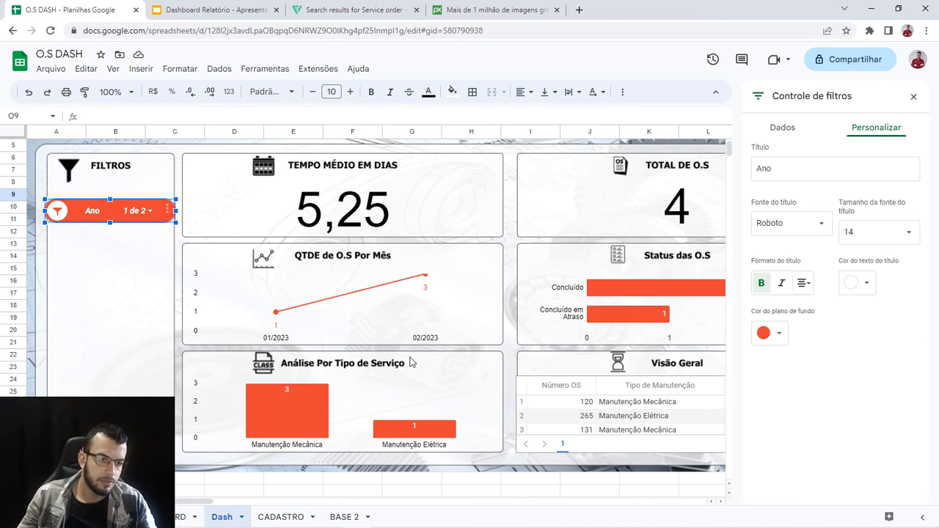
scroll(399, 396, "down", 2)
left_click(400, 415)
scroll(477, 418, "up", 2)
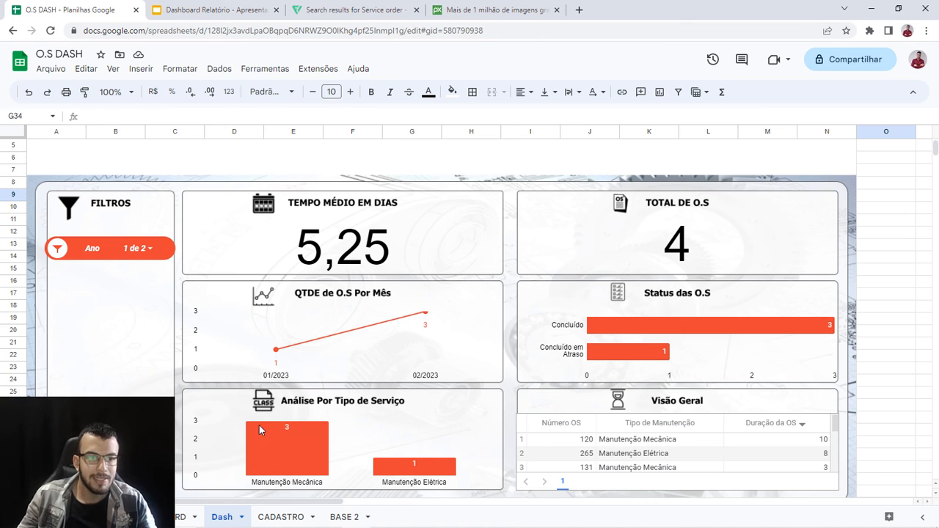
Step: Duplicate the Ano filter control twice and place one copy in the FILTROS card directly below the original
left_click(183, 517)
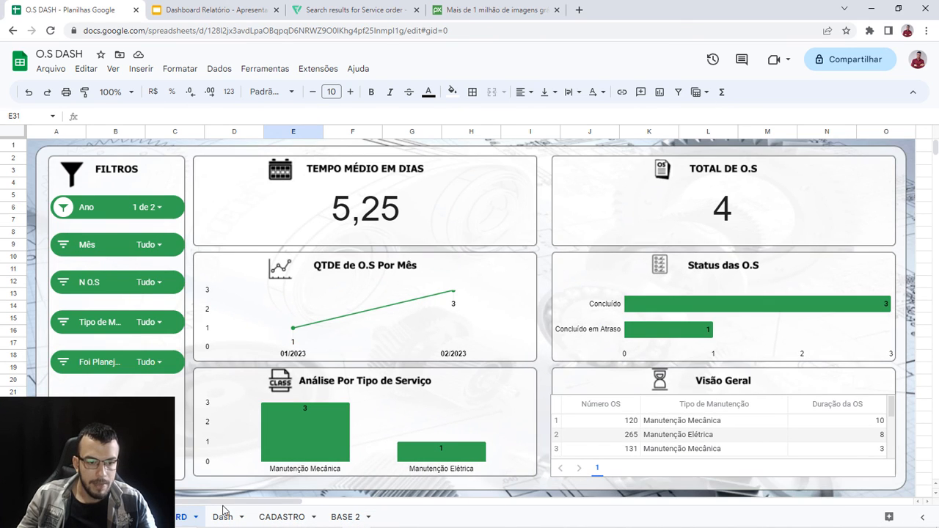
left_click(223, 513)
left_click(115, 242)
left_click(116, 243)
left_click(111, 247)
key("ctrl+v")
scroll(201, 355, "down", 3)
left_click_drag(466, 417, 52, 192)
scroll(134, 336, "up", 2)
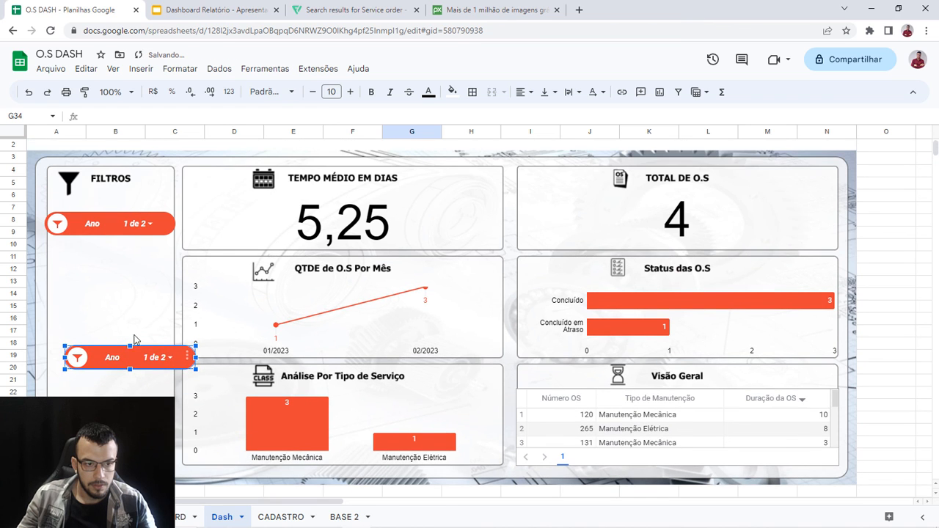
left_click_drag(131, 345, 111, 251)
Step: Move the remaining Ano filter copy into the FILTROS card below the first copy, and check the filters on the finished green dashboard
scroll(170, 339, "down", 2)
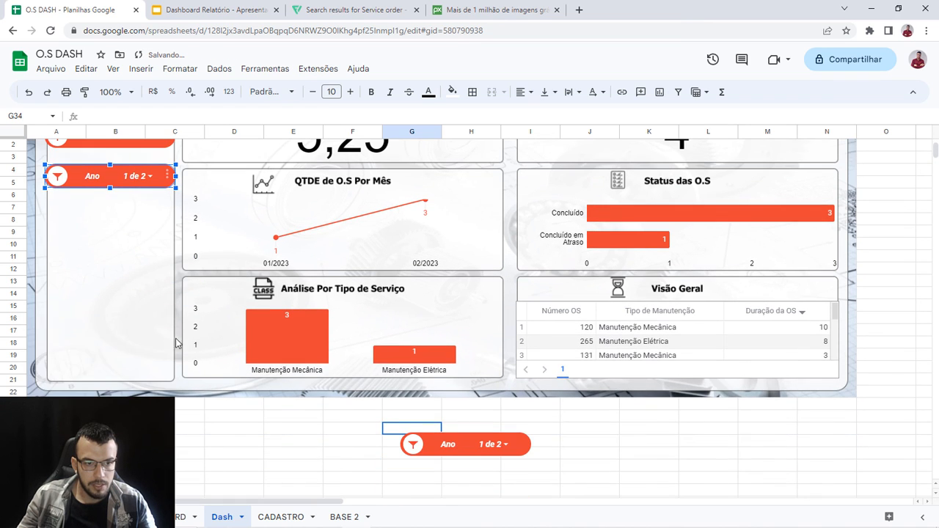
left_click_drag(460, 446, 104, 219)
left_click(179, 516)
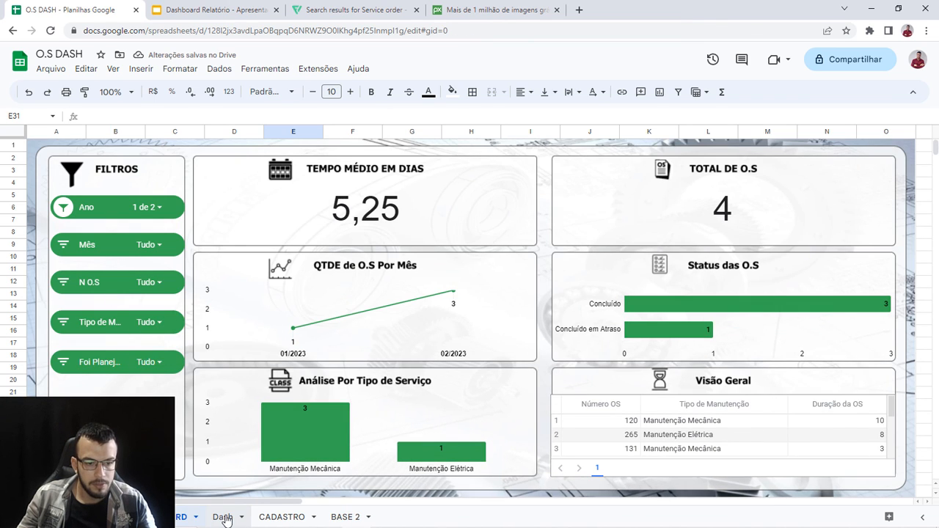
Step: Duplicate the Ano filter control two more times and place the copies in the FILTROS card below the existing controls
left_click(222, 517)
left_click(102, 222)
key("ctrl+c")
key("ctrl+v")
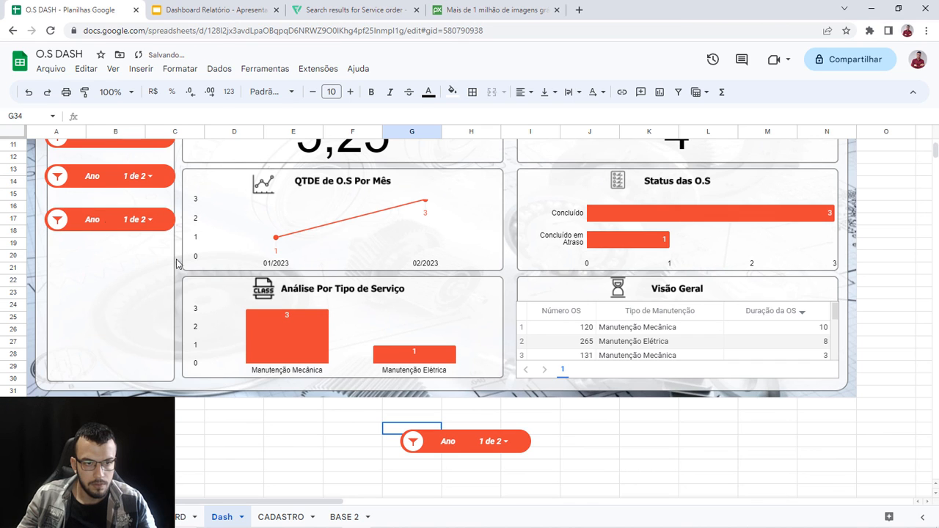
left_click(454, 440)
left_click_drag(454, 440, 109, 264)
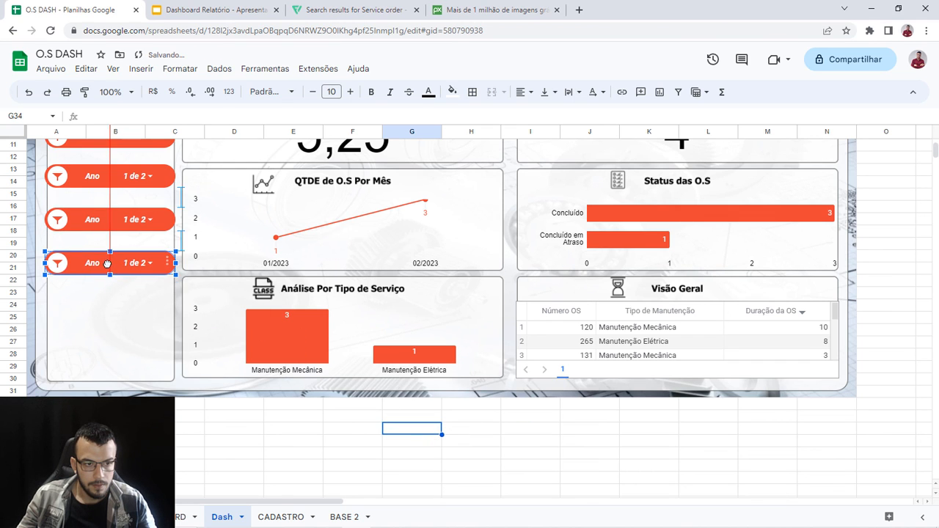
key("ctrl+v")
left_click(455, 439)
left_click_drag(454, 440, 107, 307)
Step: Check the finished green dashboard's filters, and set the second filter control to the Mês column with the title Mês
left_click(150, 517)
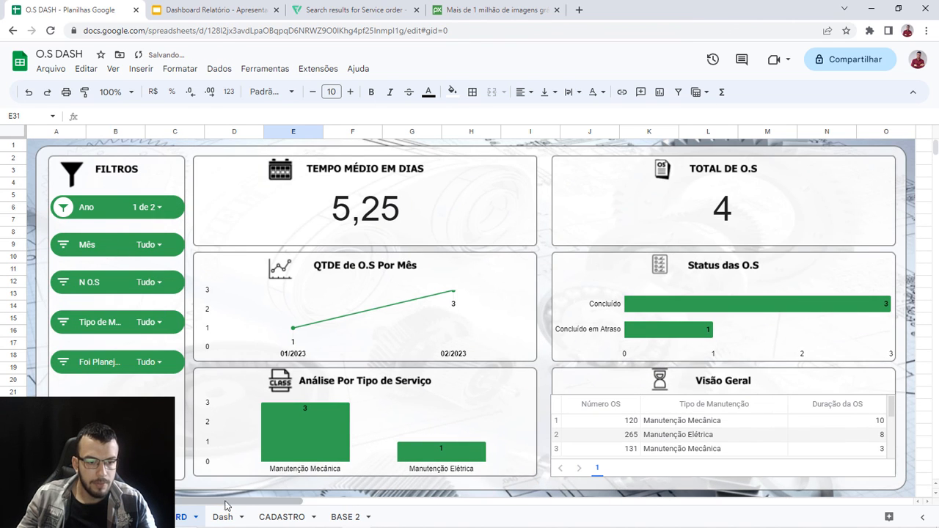
left_click(222, 515)
left_click(121, 266)
left_click(168, 263)
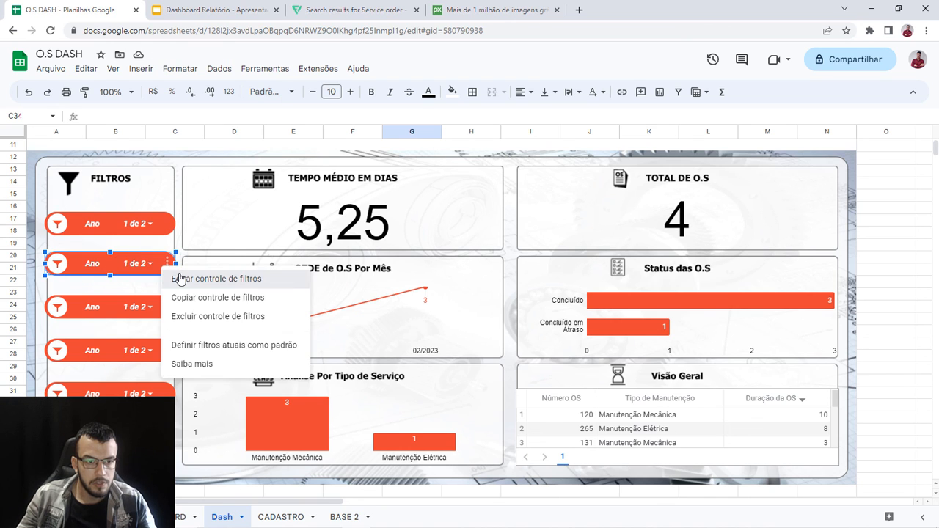
left_click(180, 278)
left_click(782, 127)
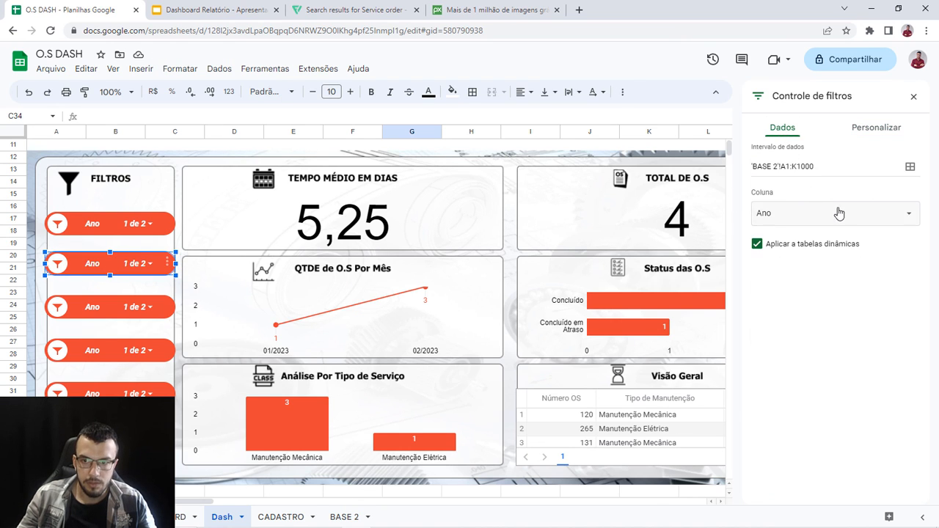
left_click(828, 209)
left_click(783, 380)
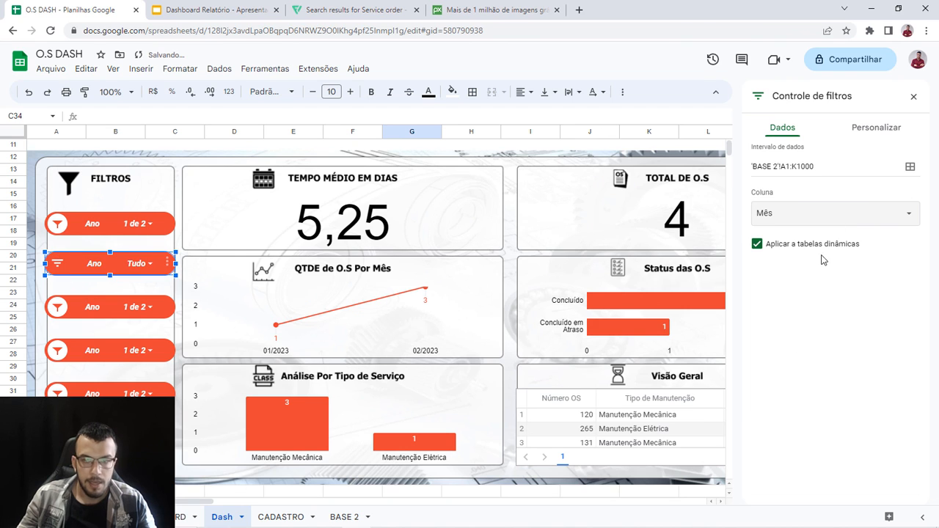
left_click(869, 128)
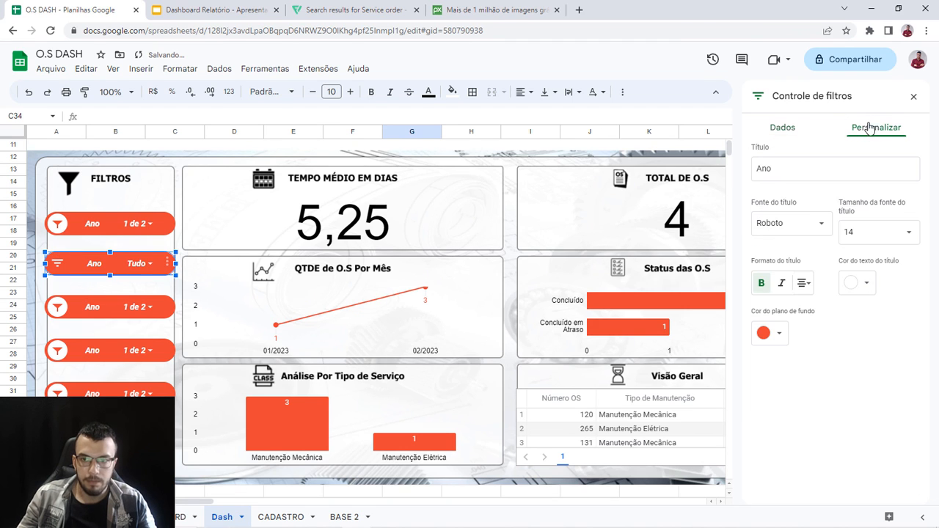
double_click(801, 174)
type("Mês")
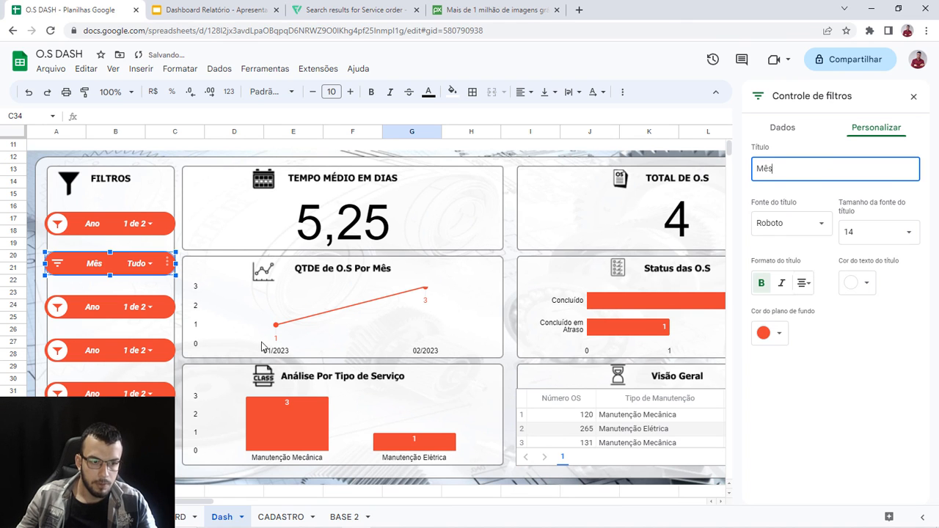
Step: Set the third filter control in the FILTROS card to use the Número OS column
left_click(189, 519)
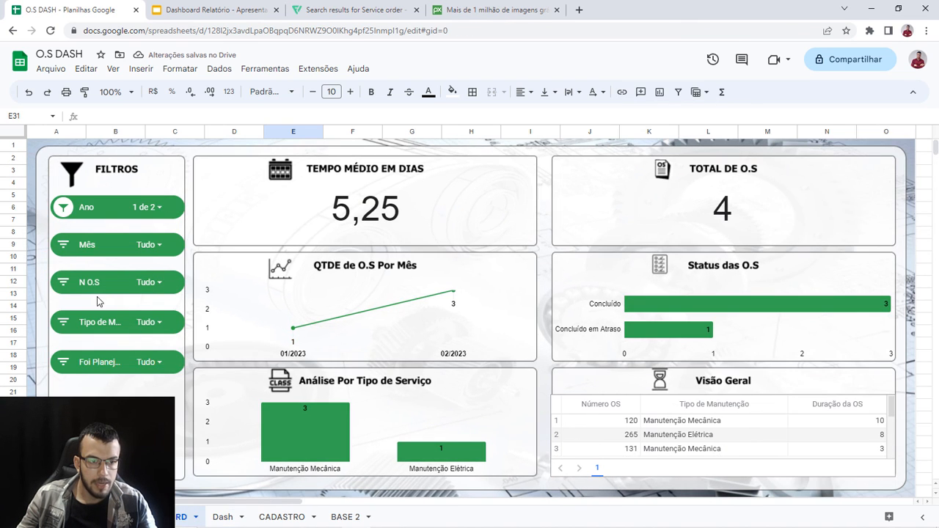
left_click(222, 517)
left_click(100, 311)
left_click(168, 307)
left_click(193, 323)
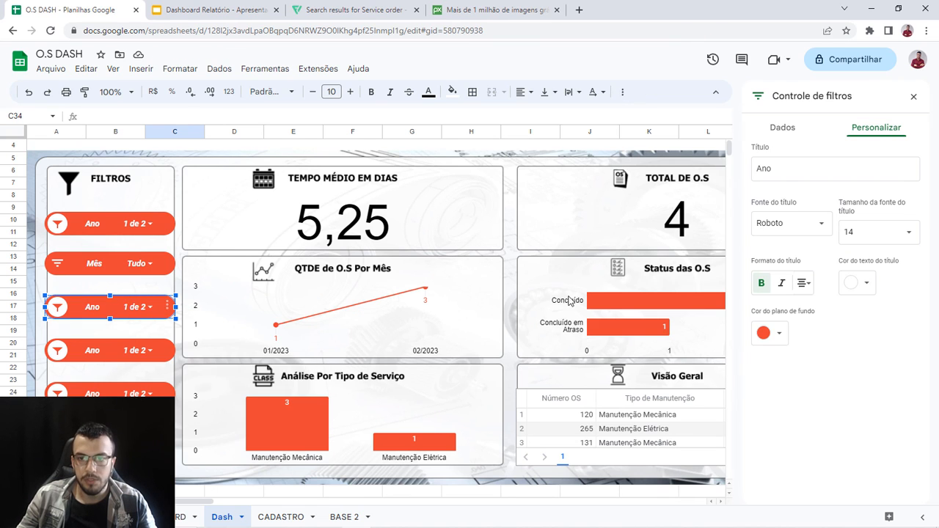
left_click(782, 127)
left_click(793, 214)
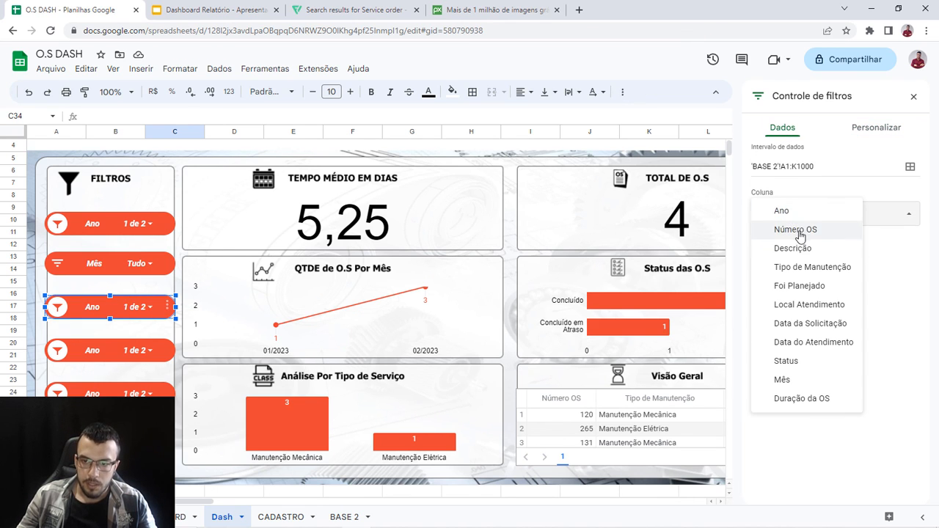
left_click(798, 230)
Step: Change the third filter control's title to N OS
left_click(866, 133)
double_click(811, 171)
type("N \\ \\\\\\\\\\\\\\\\\\os")
left_click_drag(853, 173, 766, 171)
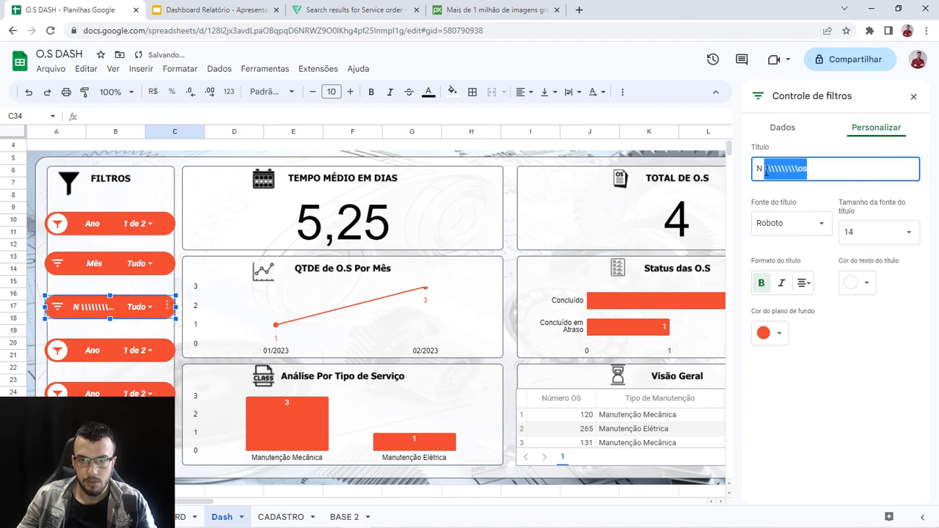
type("OS")
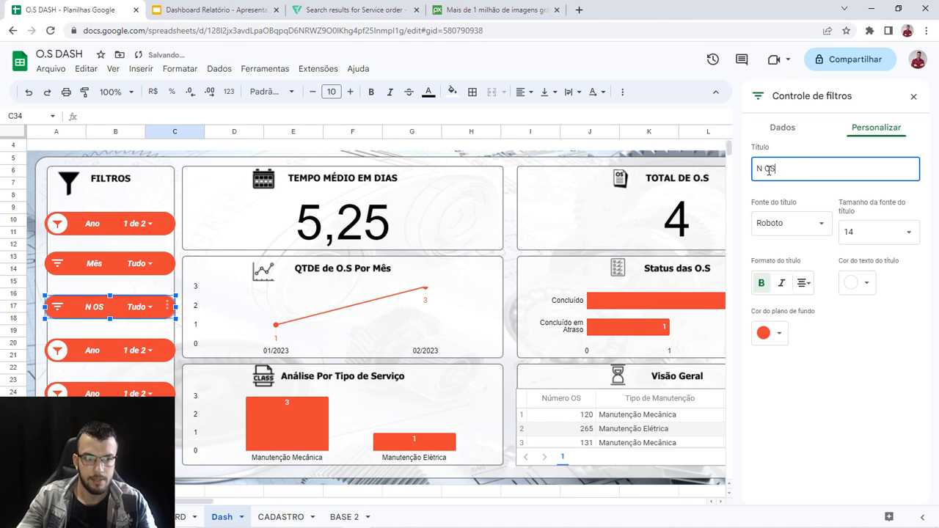
Step: Set the fourth filter control to the Tipo de Manutenção column and change its title to T Manut
left_click(182, 517)
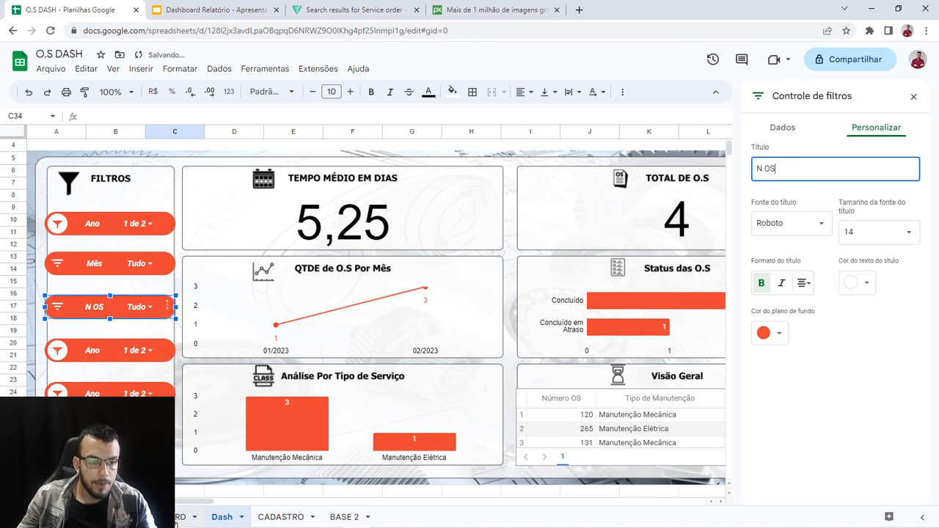
left_click(221, 517)
left_click(124, 351)
left_click(169, 349)
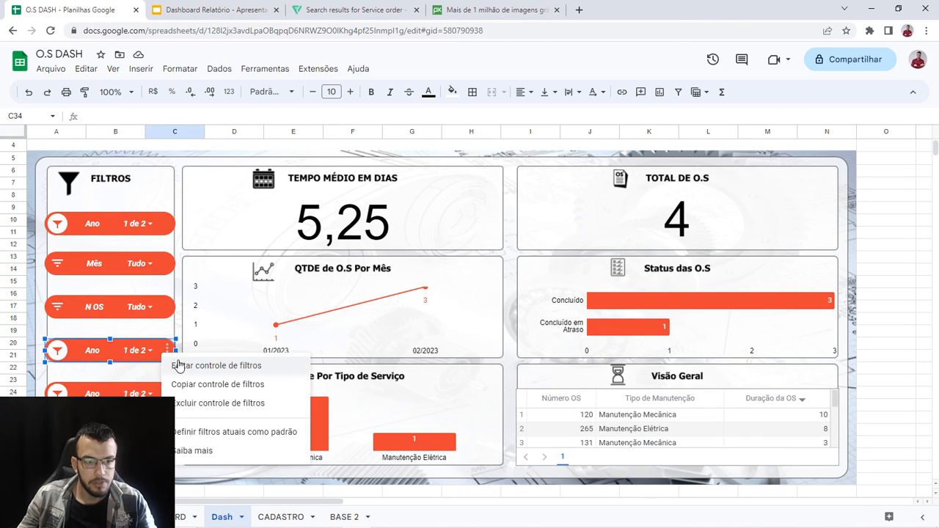
left_click(176, 362)
left_click(784, 130)
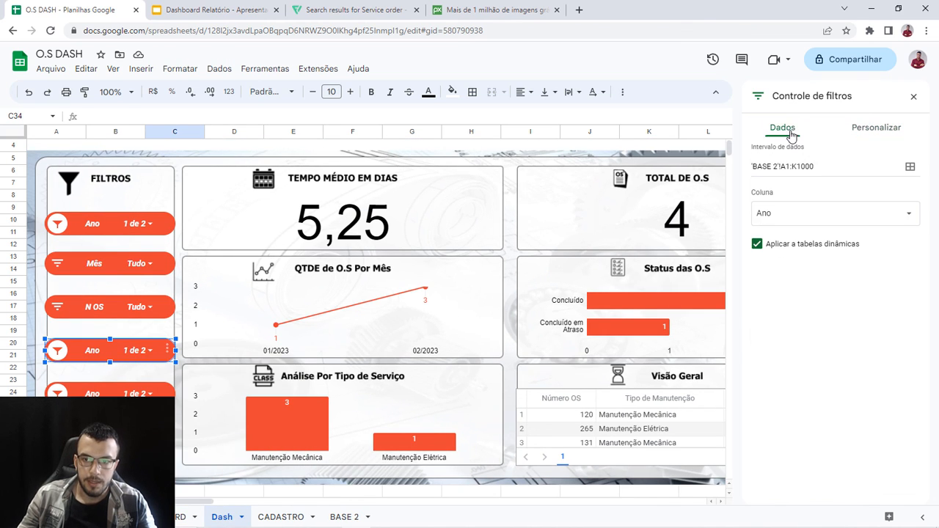
left_click(800, 221)
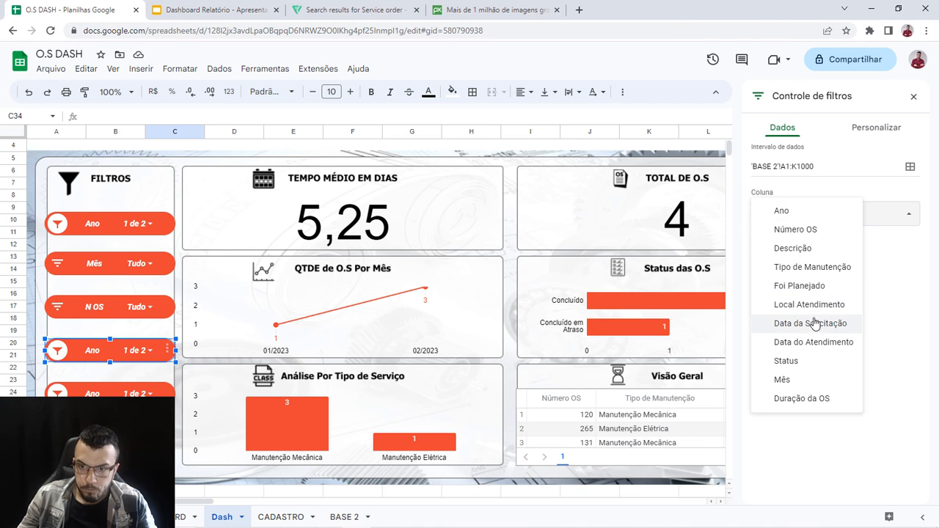
left_click(819, 268)
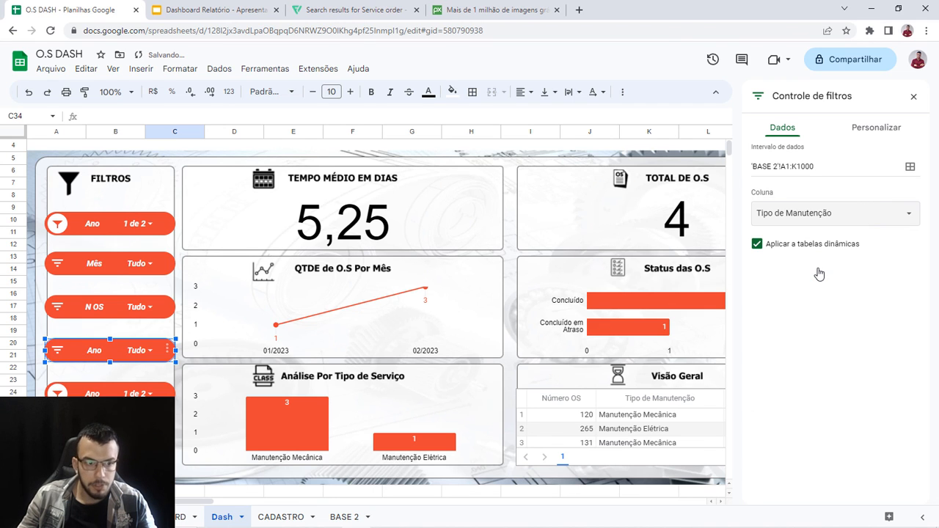
left_click(876, 127)
double_click(822, 172)
type("T Manut")
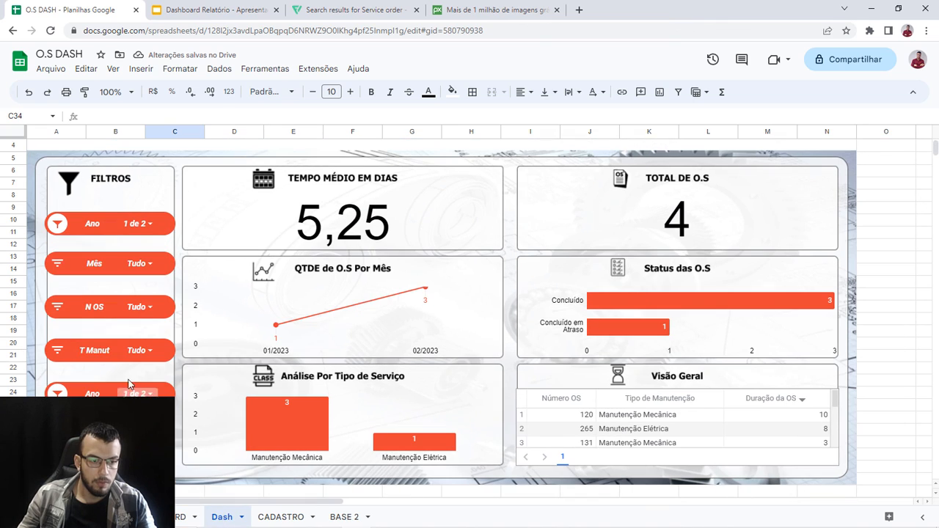
Step: Set the fifth filter control to the Foi Planejado column and change its title to "Foi Plan ?"
left_click(131, 388)
left_click(167, 393)
left_click(193, 411)
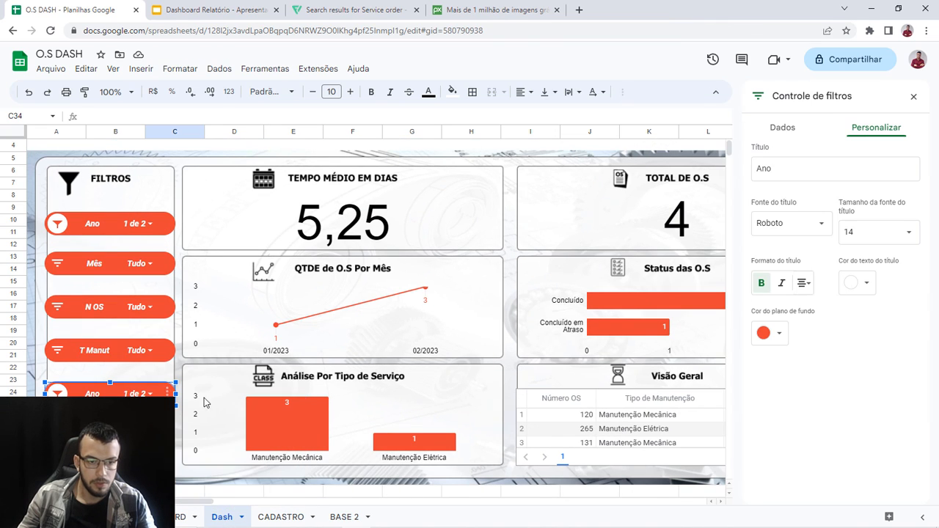
left_click(783, 127)
left_click(800, 211)
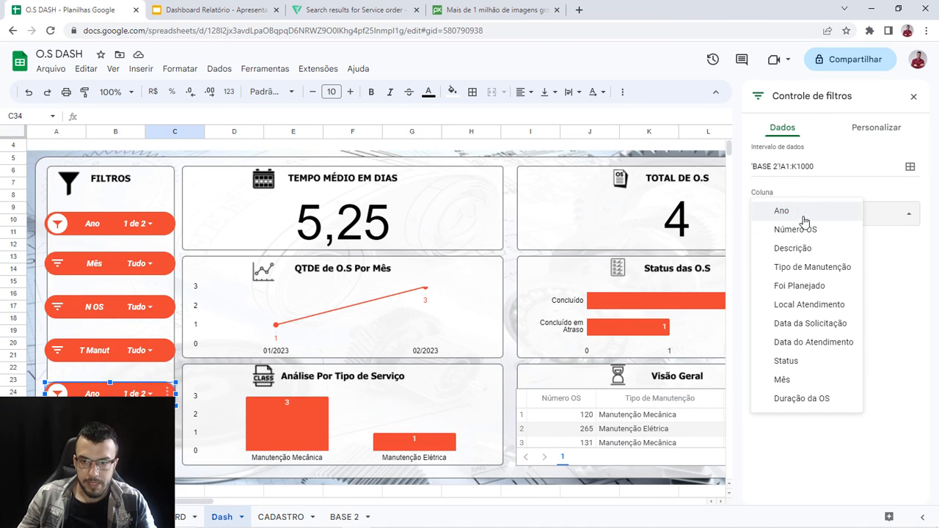
left_click(803, 285)
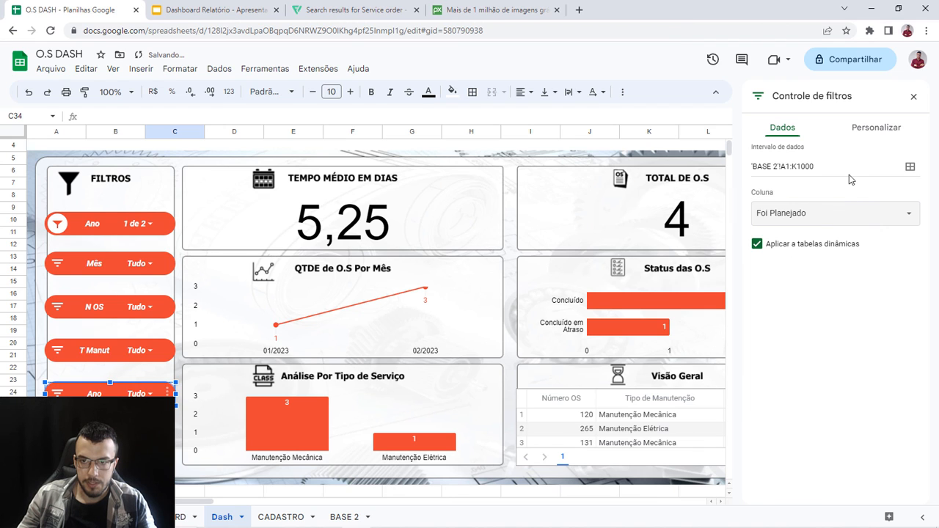
left_click(876, 128)
double_click(822, 169)
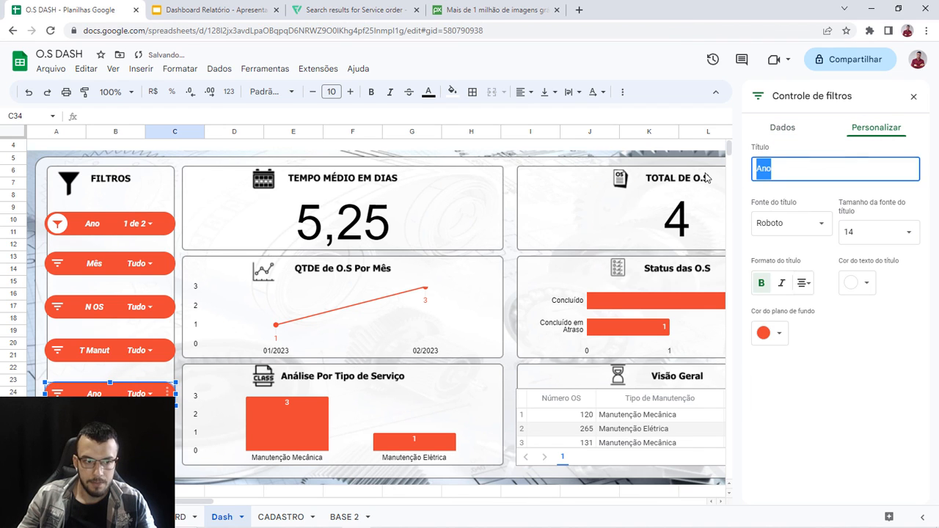
type("Foi Pl")
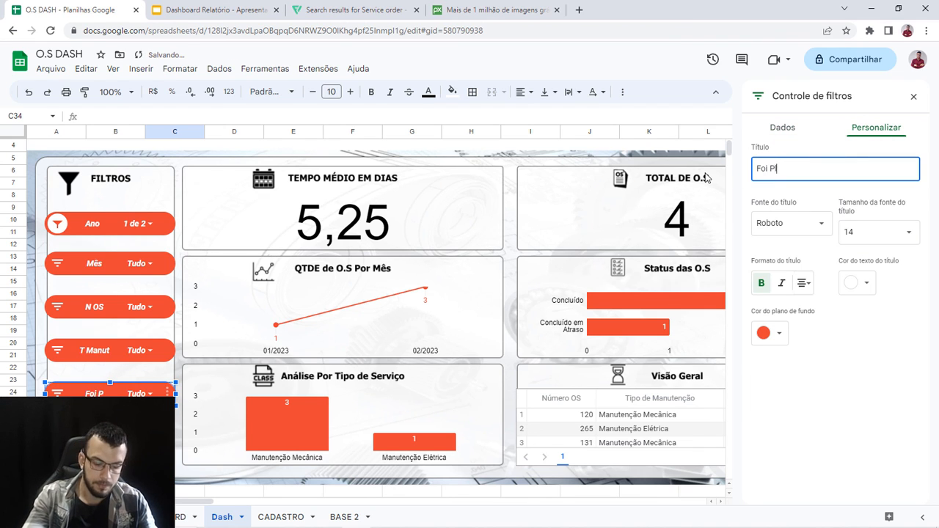
type("an ?")
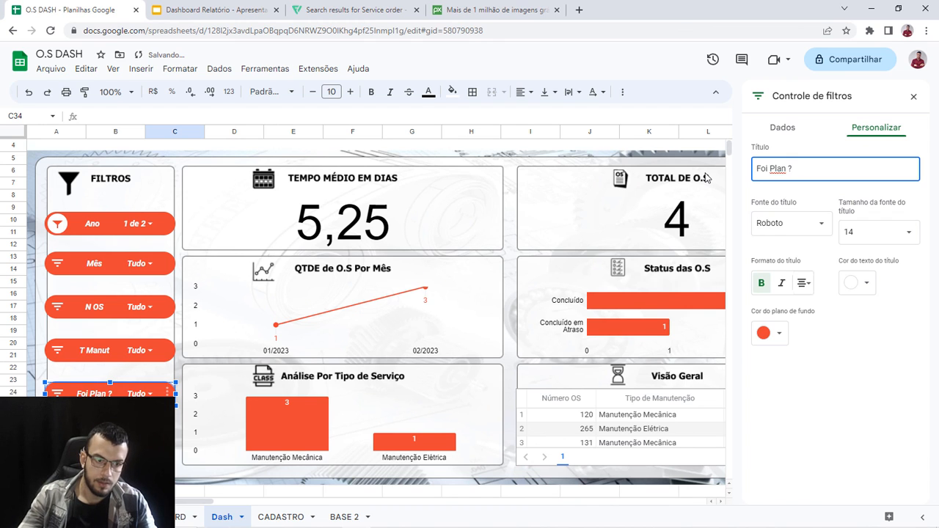
Step: Examine the value lists of the Mês, N OS, T Manut and Foi Plan ? filters, and close the filter control settings
left_click(137, 266)
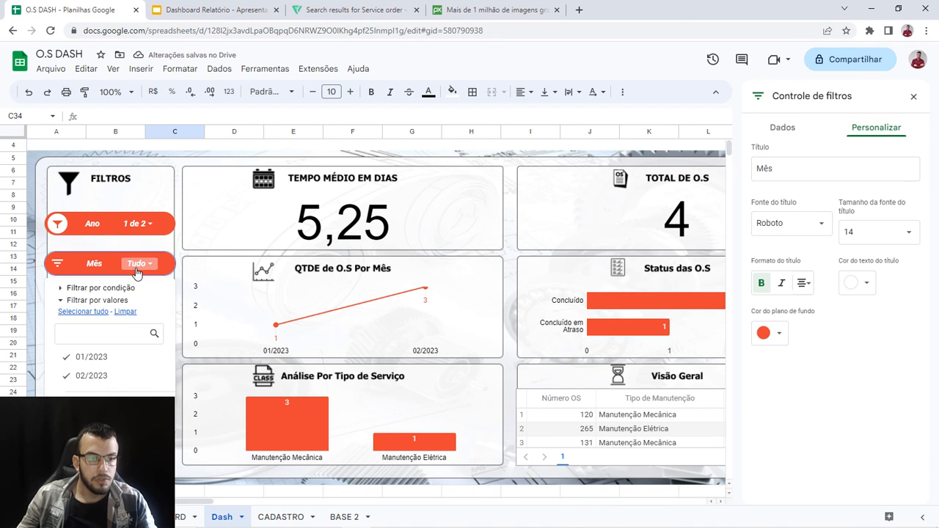
left_click(137, 264)
left_click(137, 307)
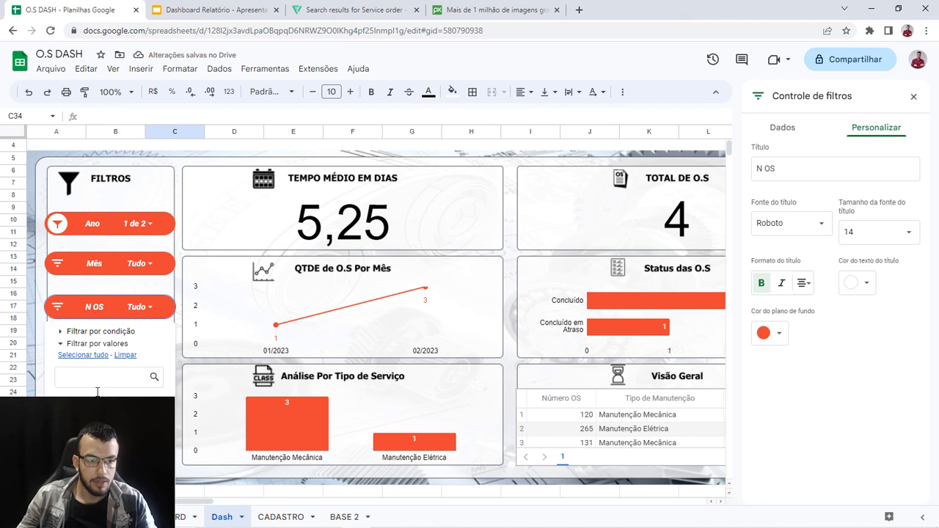
left_click(136, 307)
left_click(137, 350)
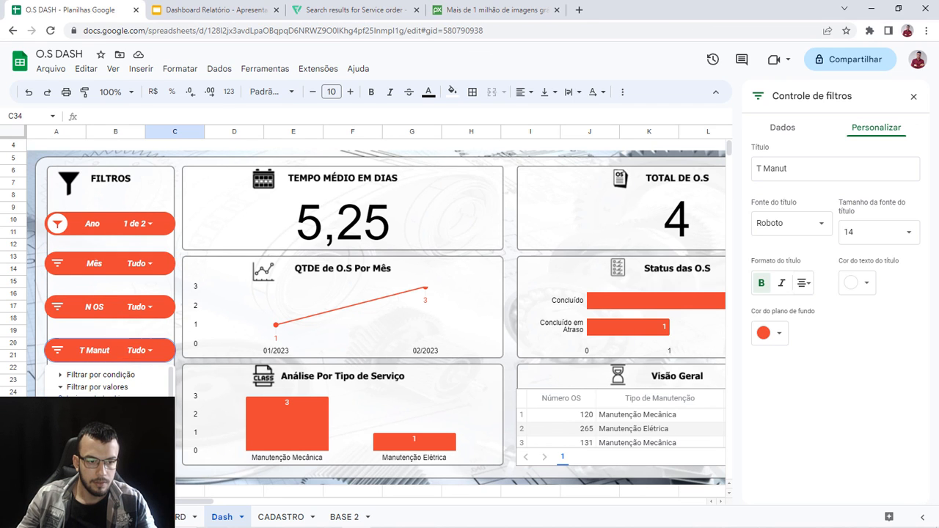
left_click(136, 350)
left_click(136, 393)
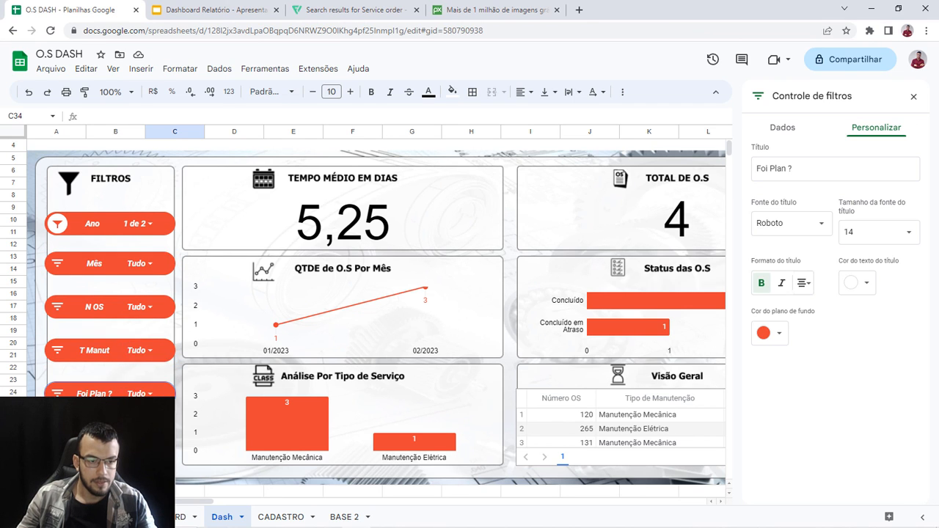
left_click(914, 96)
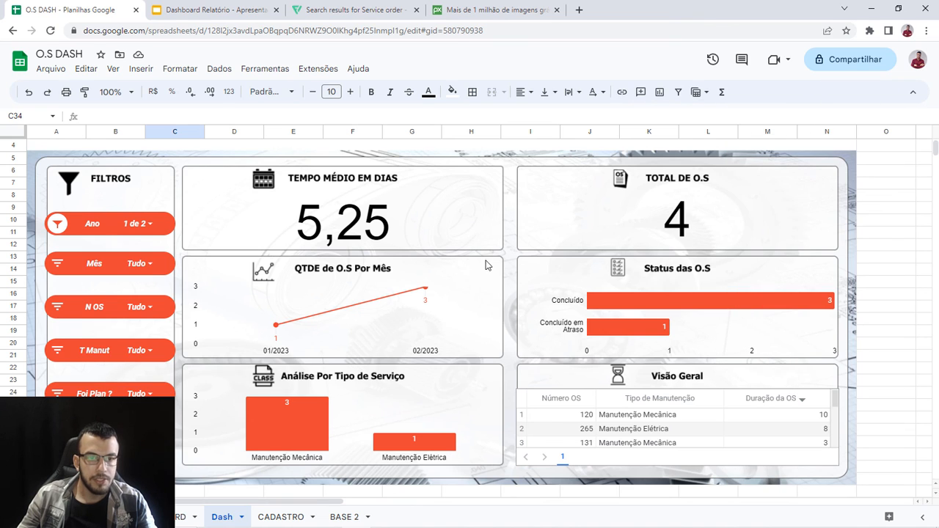
Step: Filter the dashboard to only 02/2023 in the Mês control
left_click(139, 264)
left_click(126, 313)
left_click(100, 376)
left_click(147, 412)
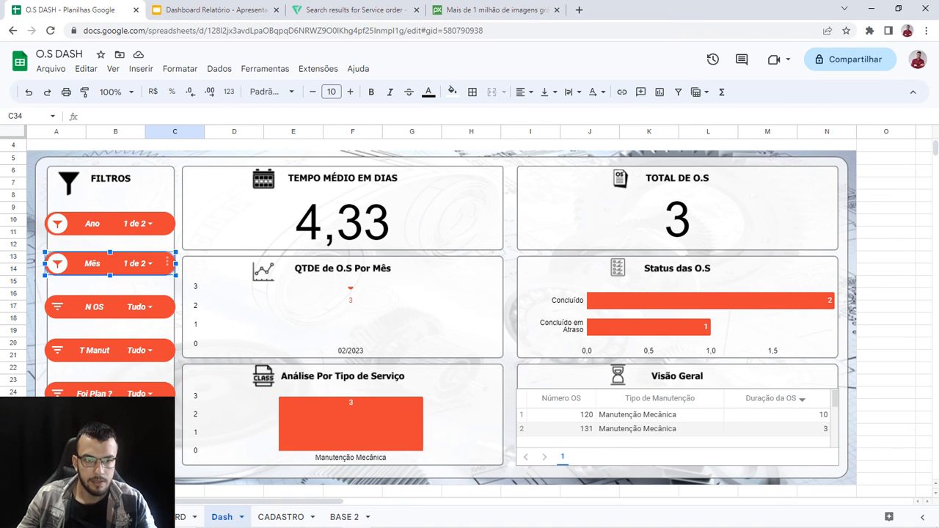
Step: Switch the Mês filter to only 01/2023 and check the charts
left_click(140, 273)
left_click(125, 312)
left_click(90, 376)
left_click(166, 266)
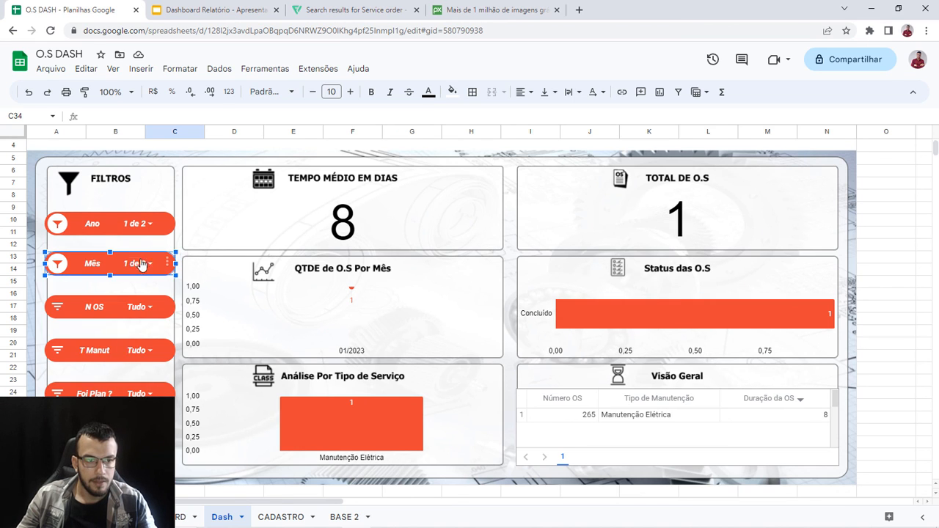
Step: Select all months again in the Mês filter and deselect the control
left_click(143, 263)
left_click(149, 412)
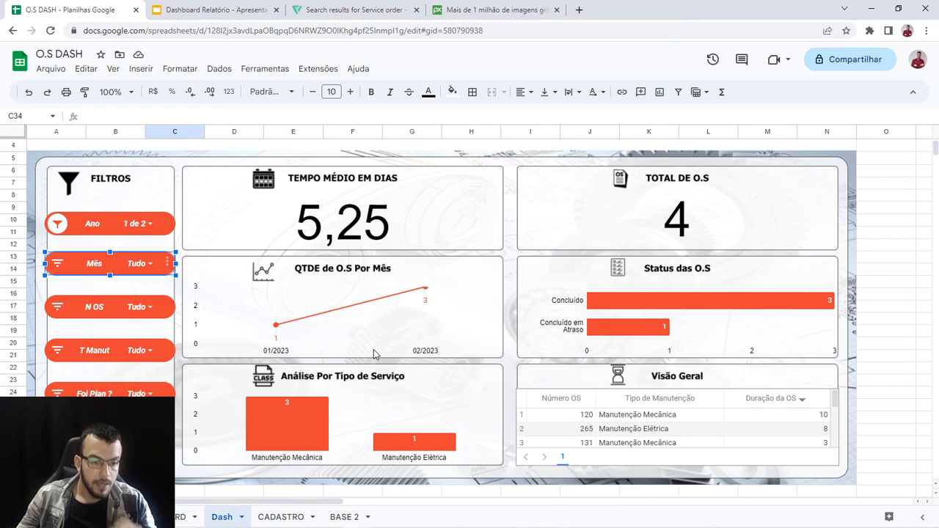
left_click(891, 286)
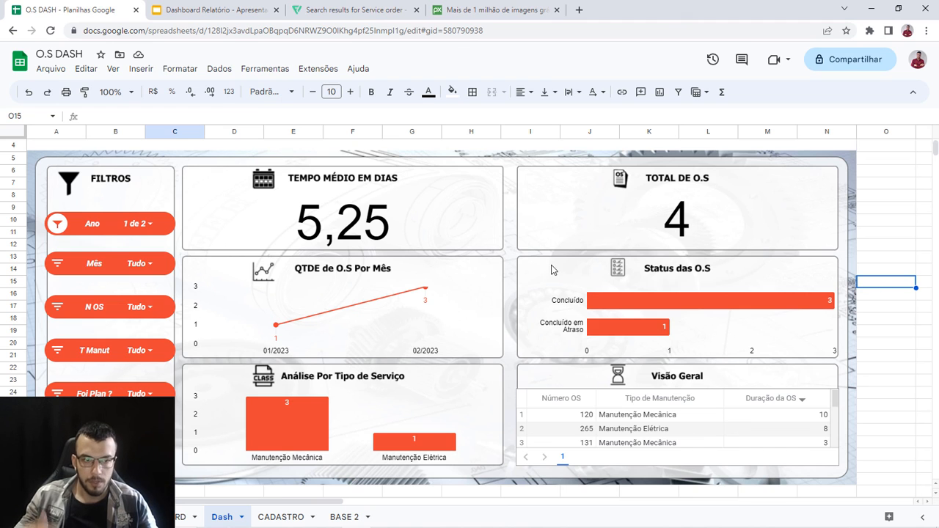
Step: Add a service order in row 6 of the BASE 2 sheet with 999 as its Número OS
left_click(151, 311)
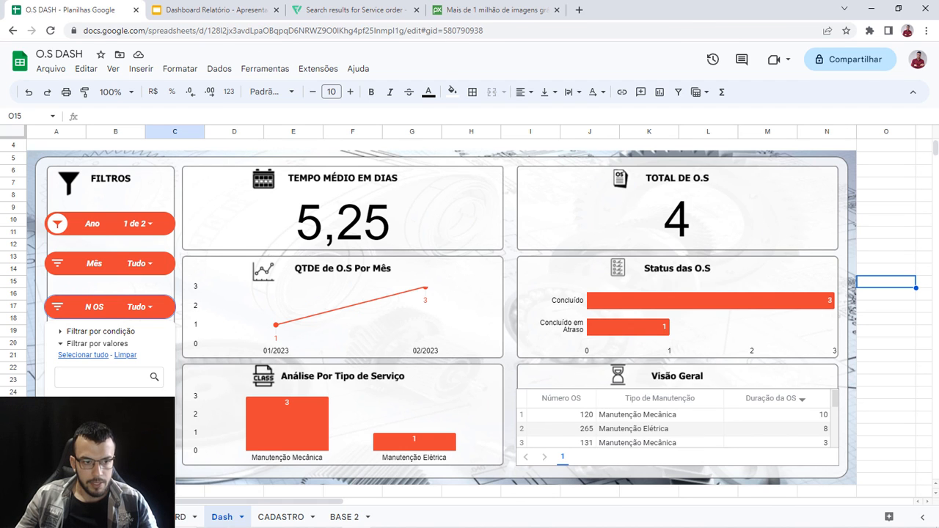
key("Escape")
left_click(347, 517)
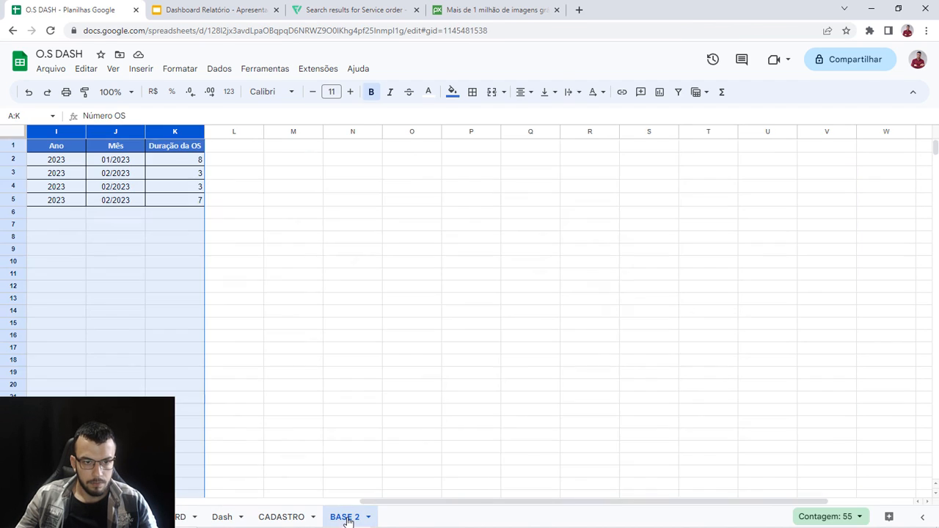
left_click_drag(450, 501, 293, 502)
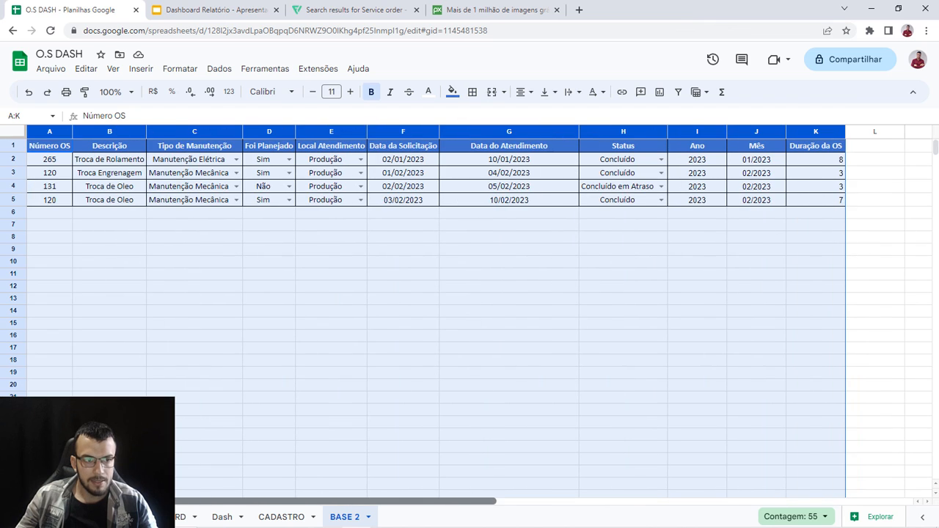
left_click(125, 364)
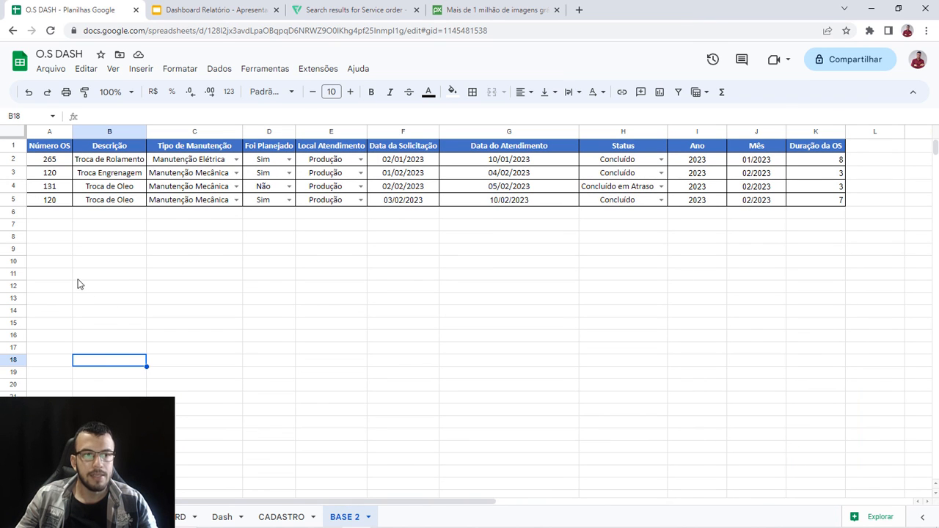
left_click(59, 216)
type("9")
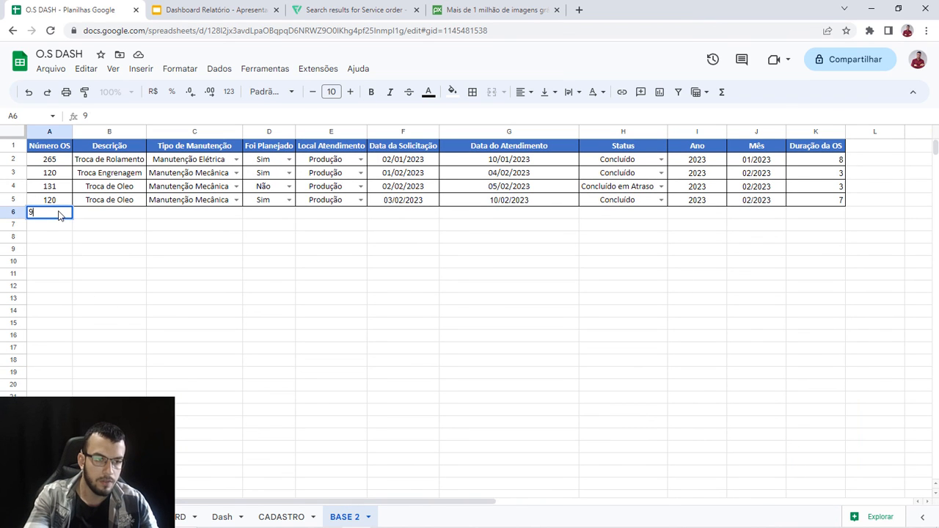
type("99")
key("Tab")
Step: Copy the Troca de Oleo description and the Manutenção Mecânica type from row 5 into row 6
left_click(114, 207)
key("ctrl+c")
left_click(116, 215)
key("ctrl+v")
left_click(220, 204)
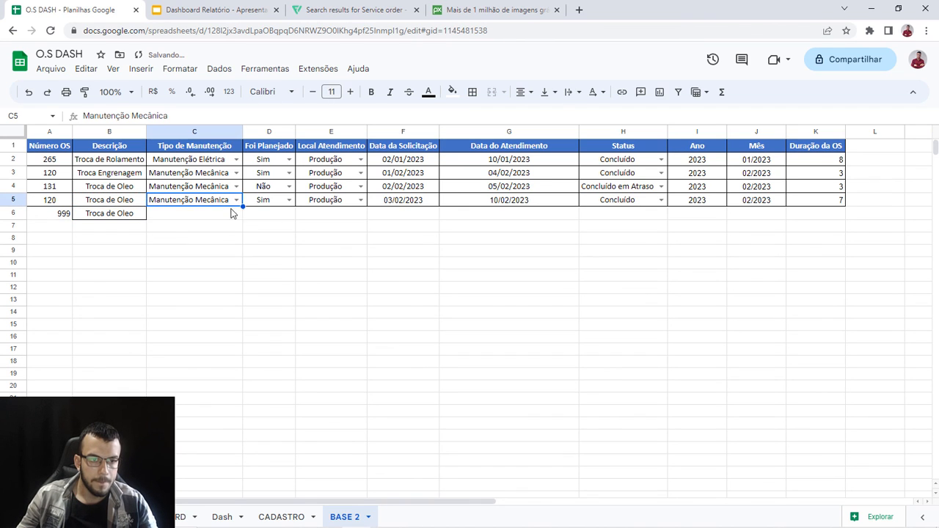
left_click_drag(240, 213, 241, 214)
left_click(240, 214)
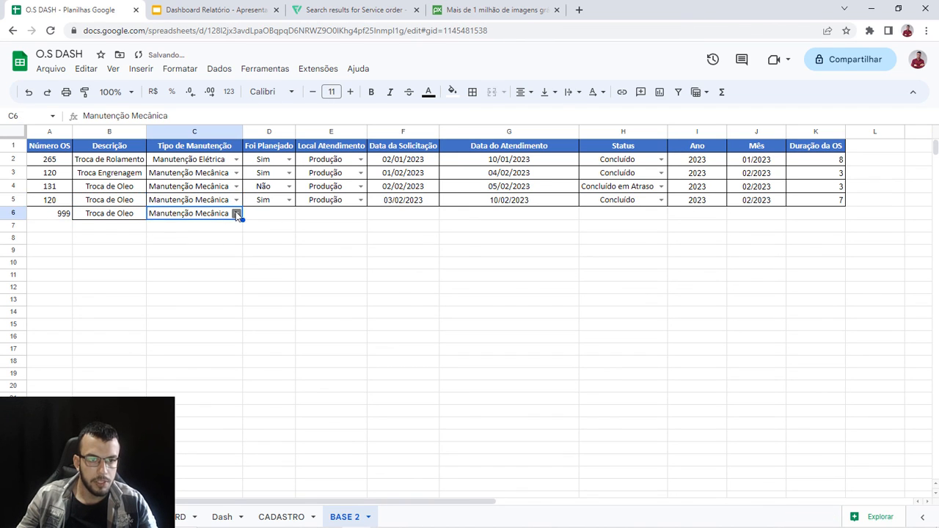
left_click(237, 214)
left_click(215, 262)
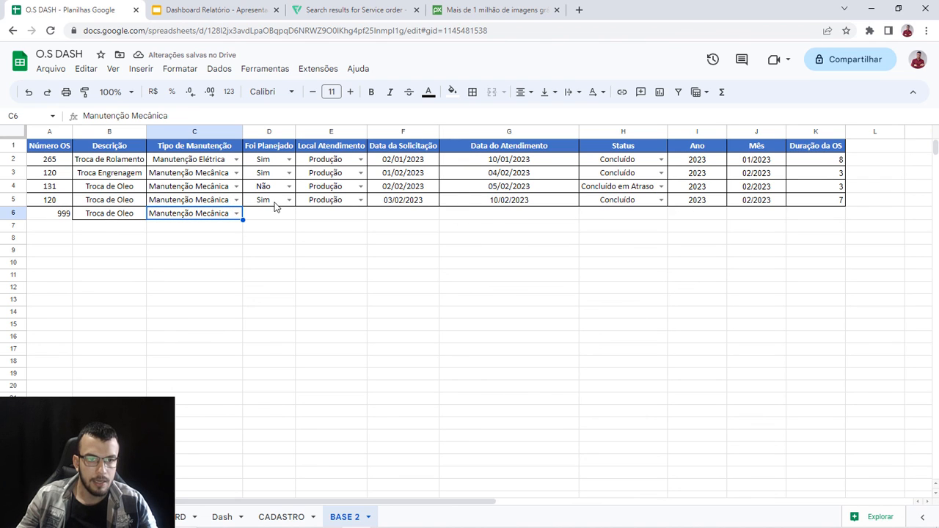
Step: Extend the row 5 dropdowns into row 6, with Foi Planejado as Sim and Local Atendimento as Manutenção
left_click(291, 205)
left_click_drag(292, 218, 292, 218)
left_click(270, 214)
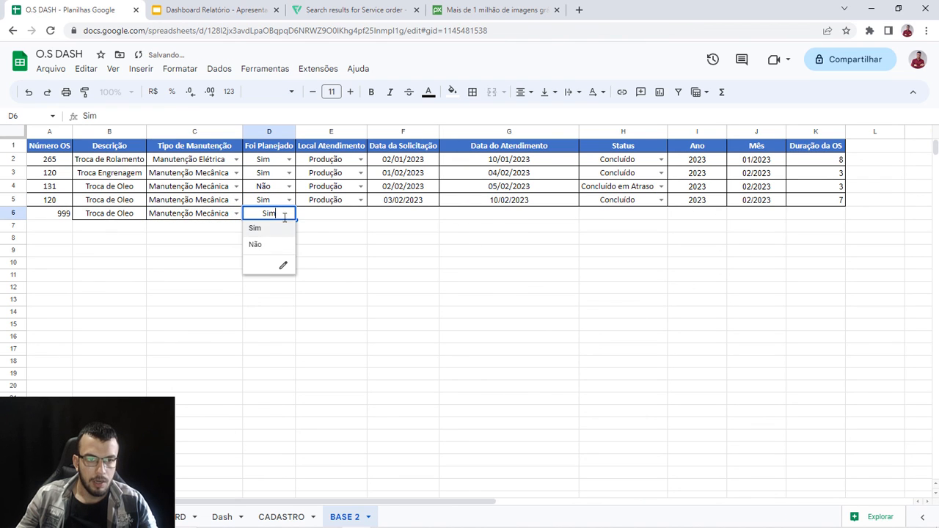
left_click(270, 234)
left_click(363, 203)
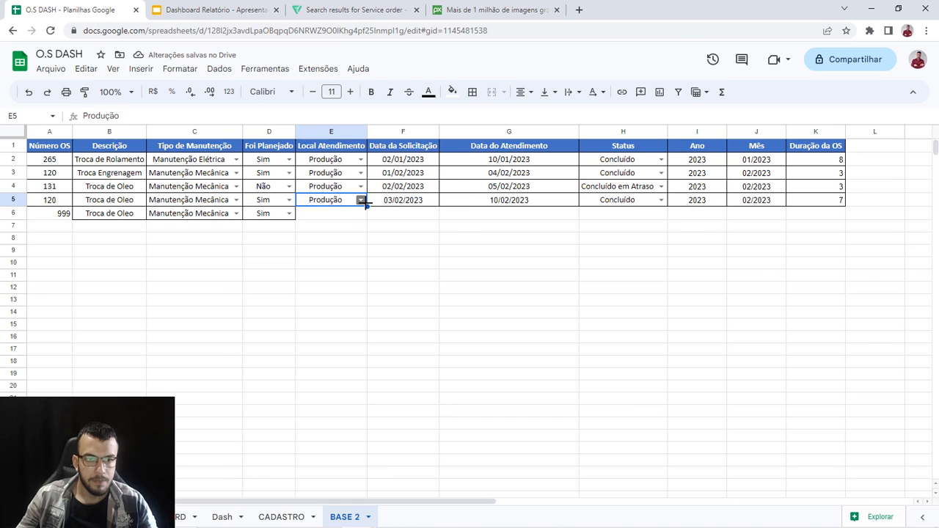
left_click_drag(364, 218, 365, 217)
left_click(332, 218)
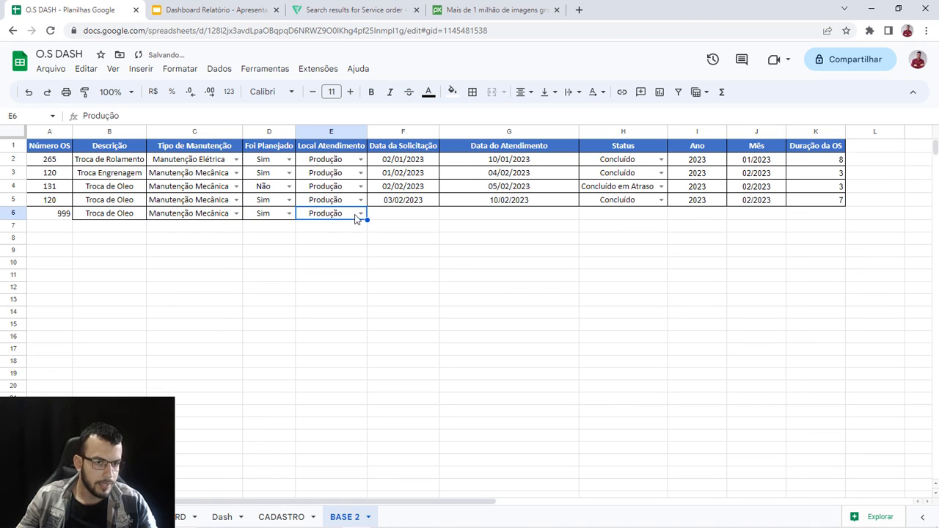
left_click(360, 212)
left_click(327, 244)
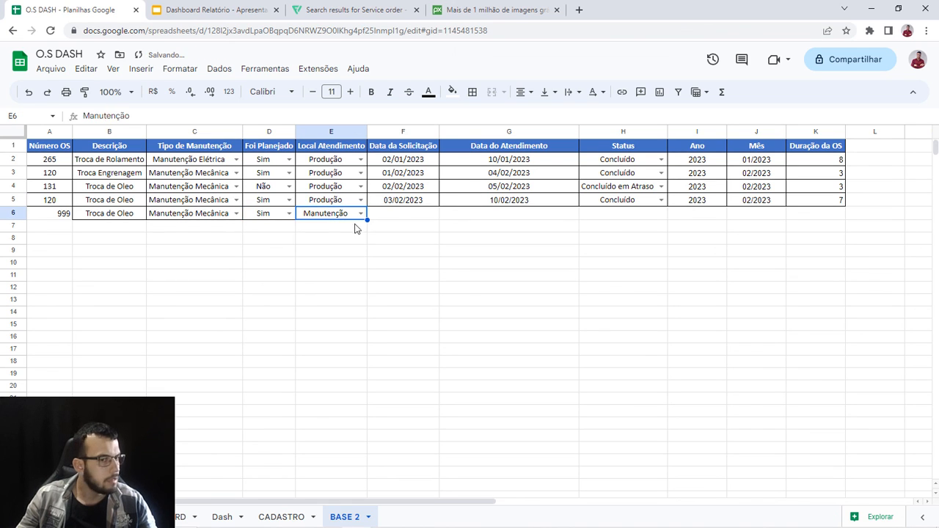
Step: Enter 01/02/2023 as Data da Solicitação and 03/02/2023 as Data do Atendimento for order 999
left_click(402, 213)
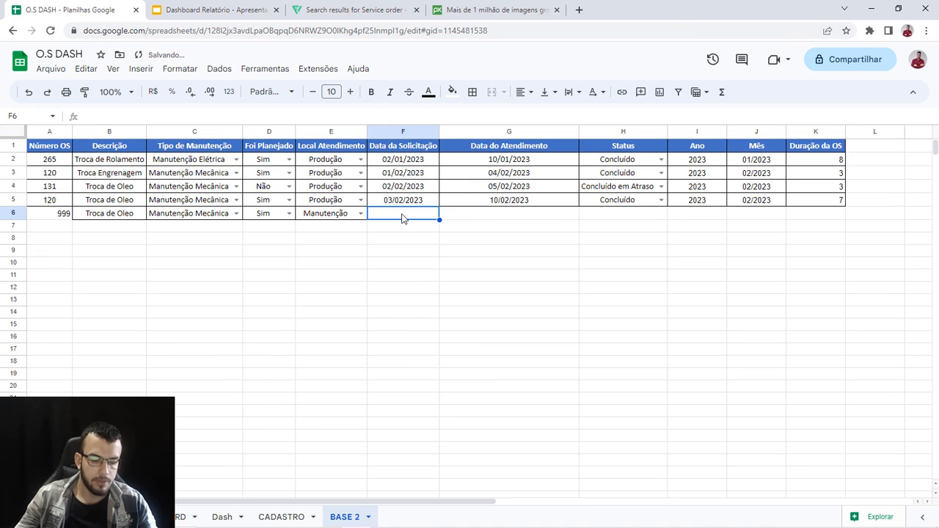
type("01/02")
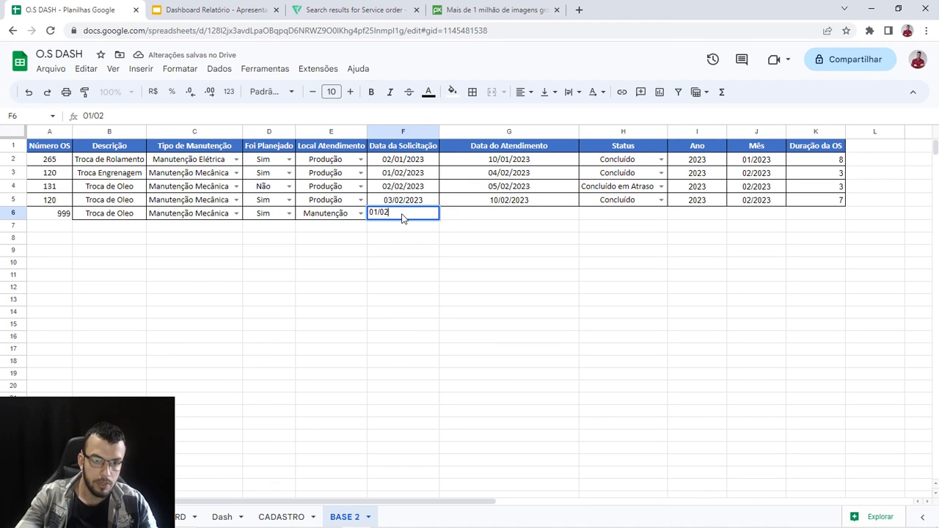
type("/2023")
key("Tab")
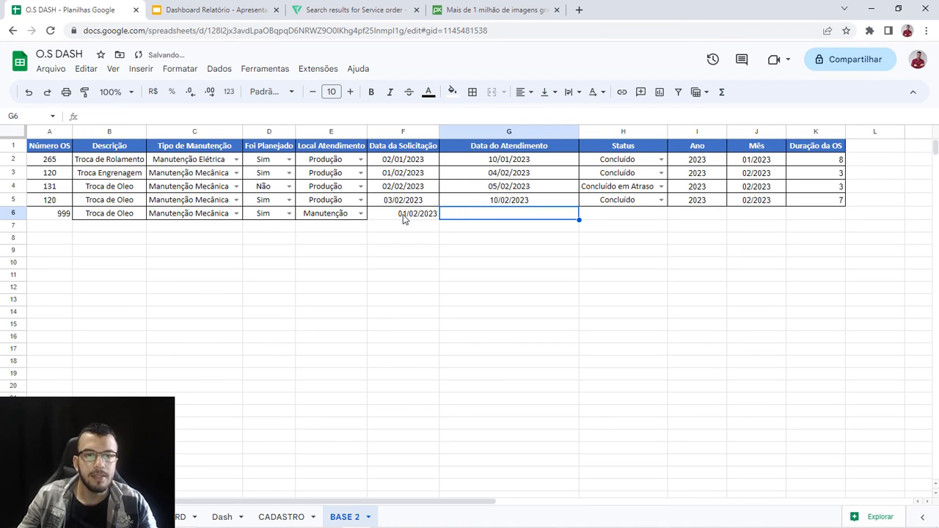
type("03/02/2023")
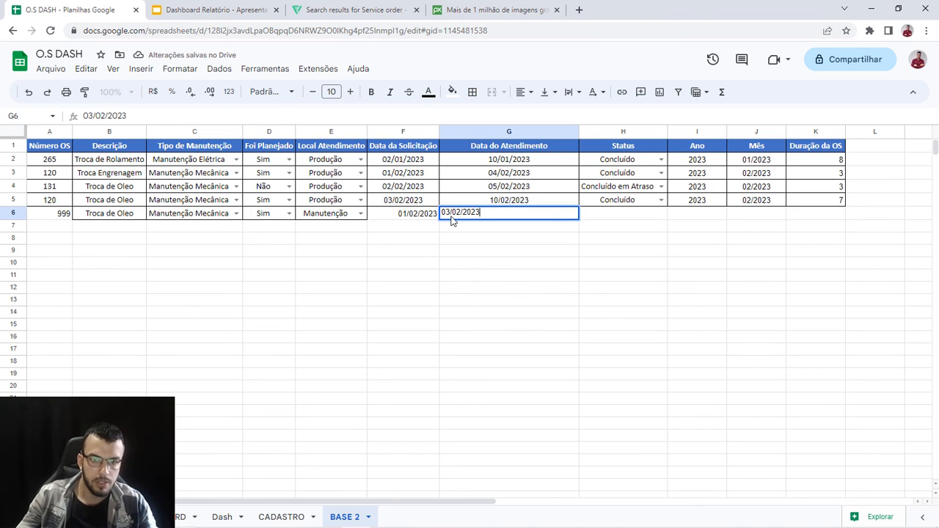
key("Tab")
Step: Extend the Status dropdown from row 5 into row 6 and choose Concluído
left_click(622, 201)
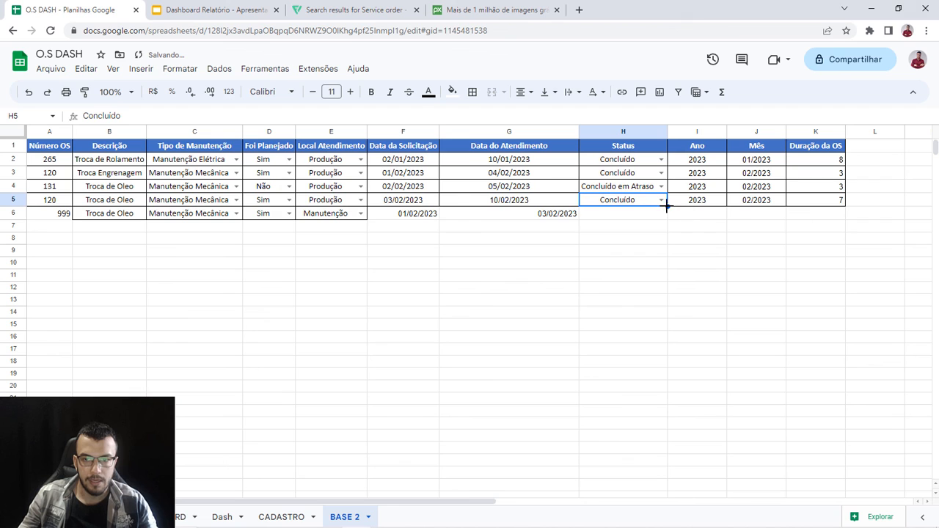
left_click_drag(644, 218, 649, 217)
left_click(660, 213)
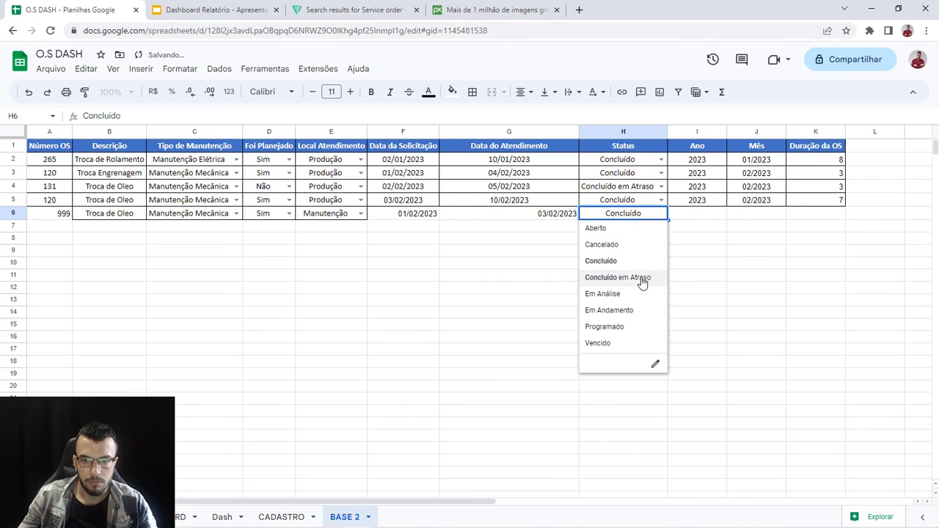
left_click(622, 267)
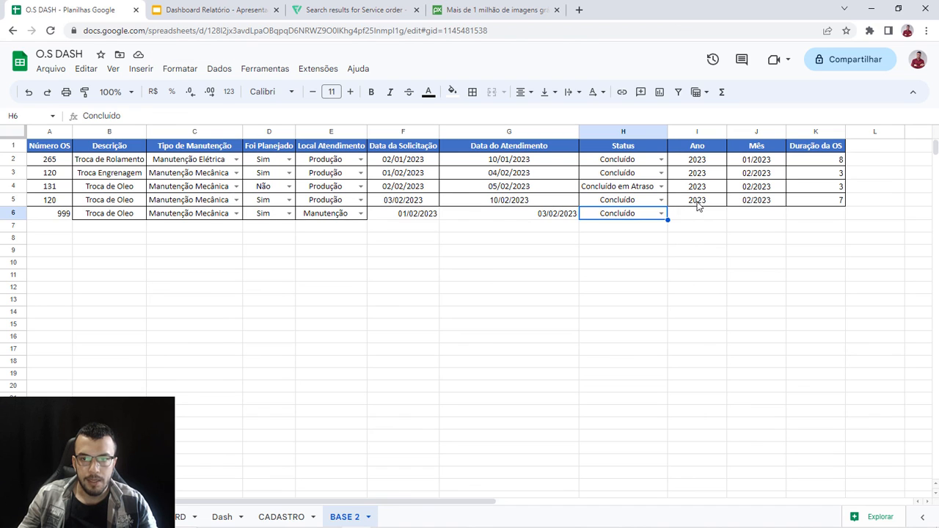
Step: Fill the Ano, Mês and Duração da OS cells of row 5 down into row 6
left_click(697, 199)
left_click(817, 204, "shift")
mouse_move(845, 205)
left_mouse_down()
mouse_move(841, 232)
mouse_move(844, 217)
left_mouse_up()
key("ctrl+z")
left_click(53, 213)
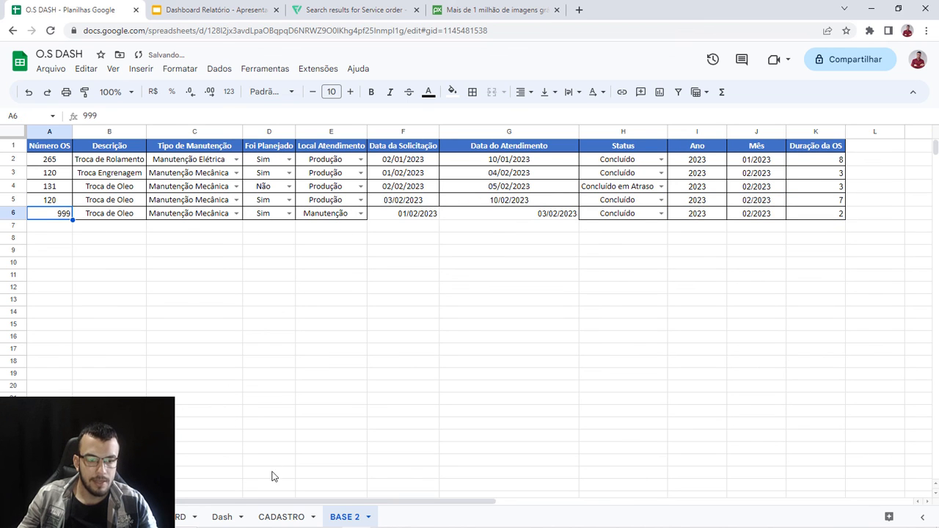
Step: Select all values, including blanks, in the Ano filter on the Dash sheet and view the N OS filter's values
left_click(221, 517)
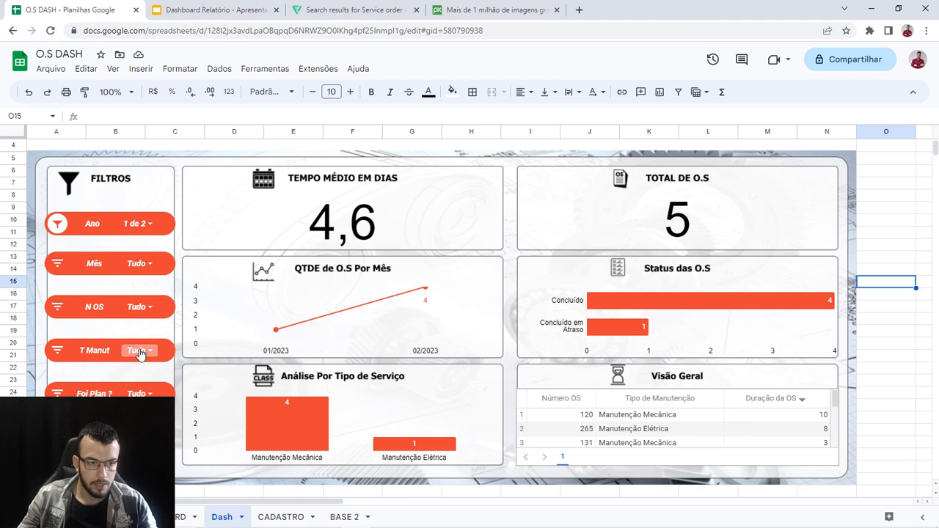
left_click(150, 309)
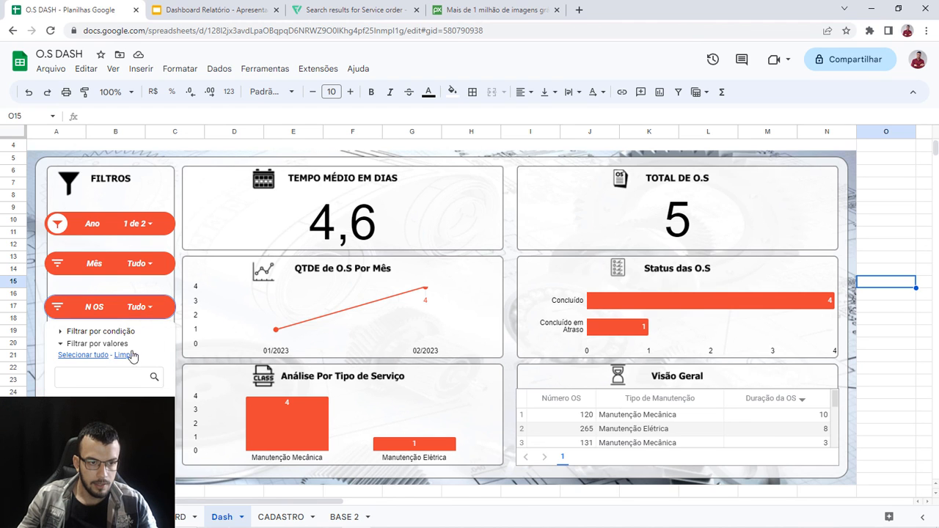
left_click(136, 223)
left_click(95, 271)
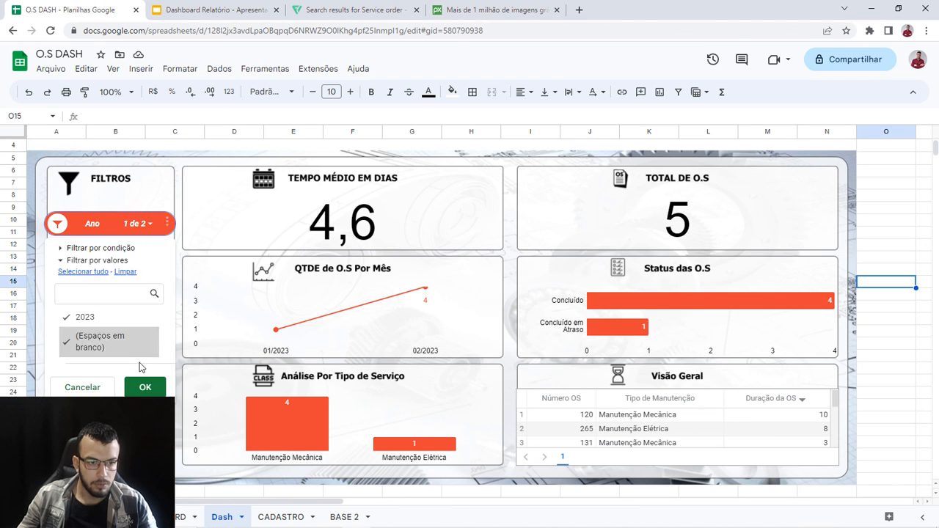
left_click(145, 387)
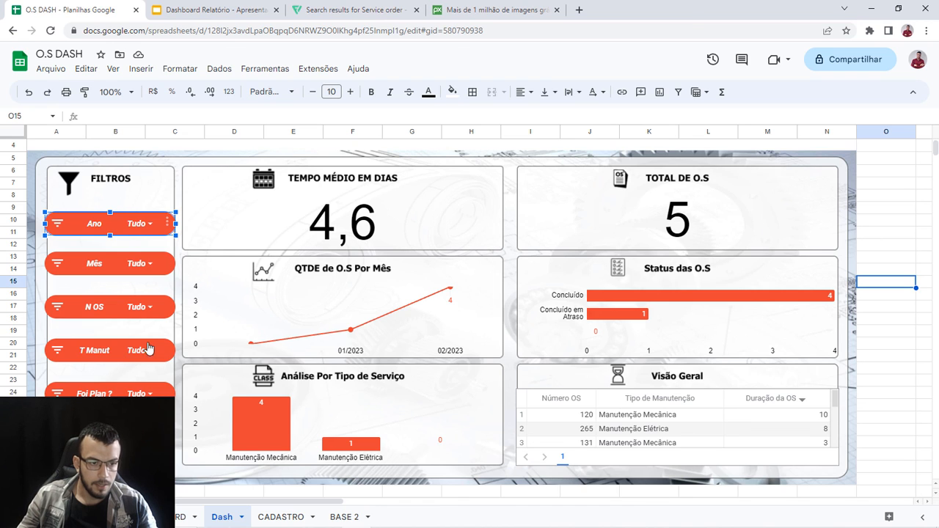
left_click(141, 307)
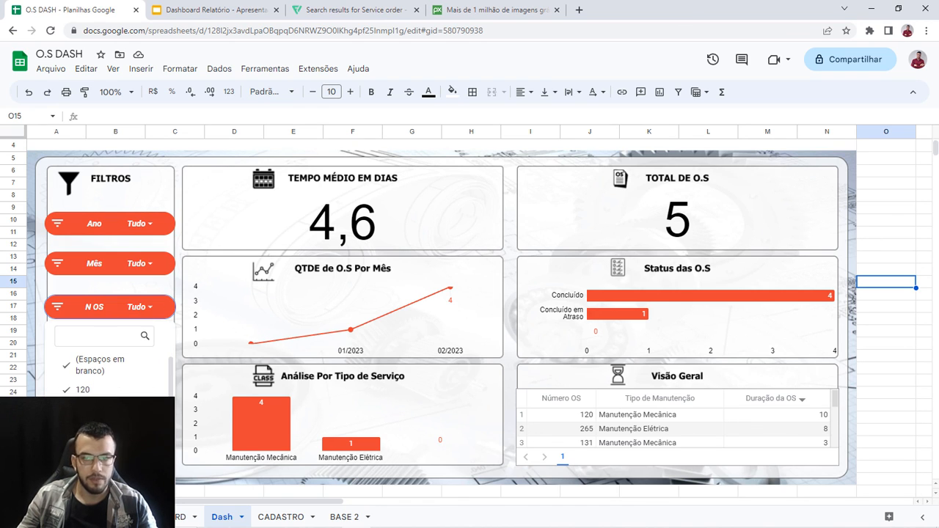
Step: Restrict the Ano filter to 2023 again, leaving out the blank entries
left_click(146, 232)
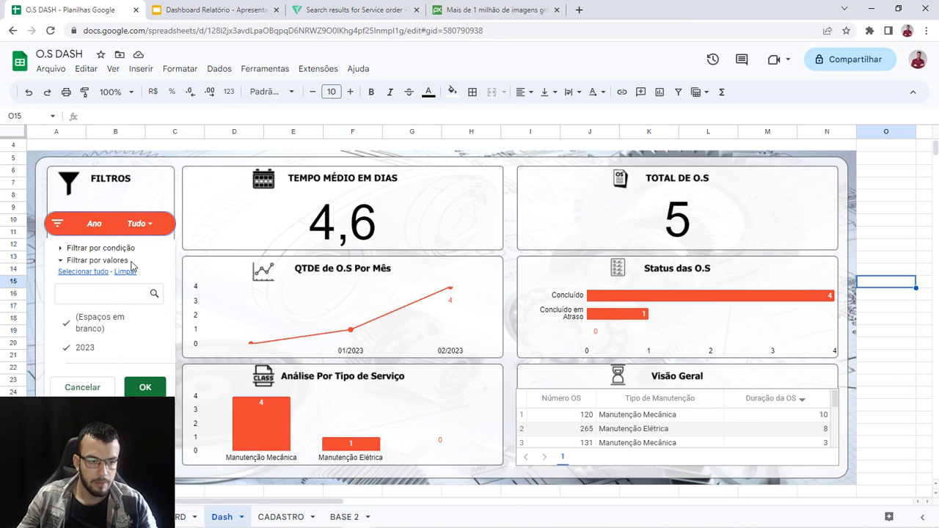
left_click(142, 388)
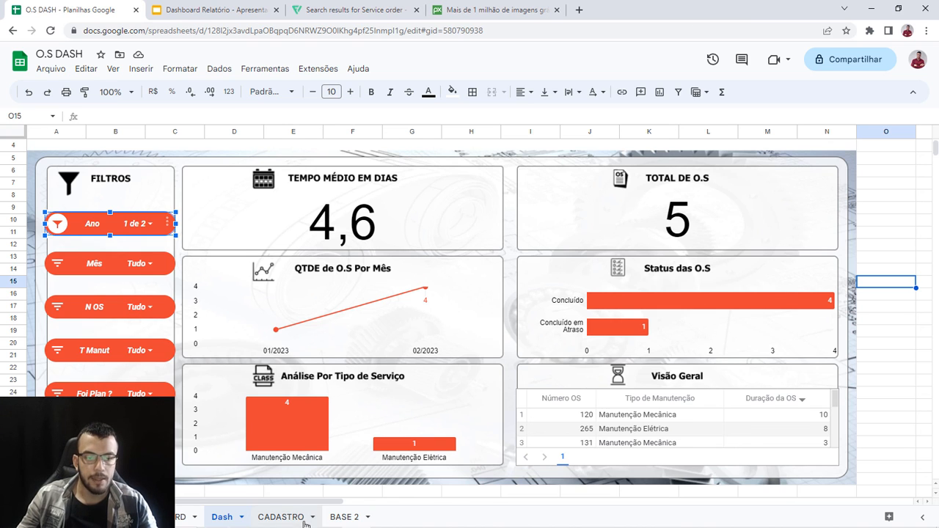
Step: Select columns A to K on the BASE 2 sheet and examine the rows below the service orders
left_click(344, 517)
left_click(228, 349)
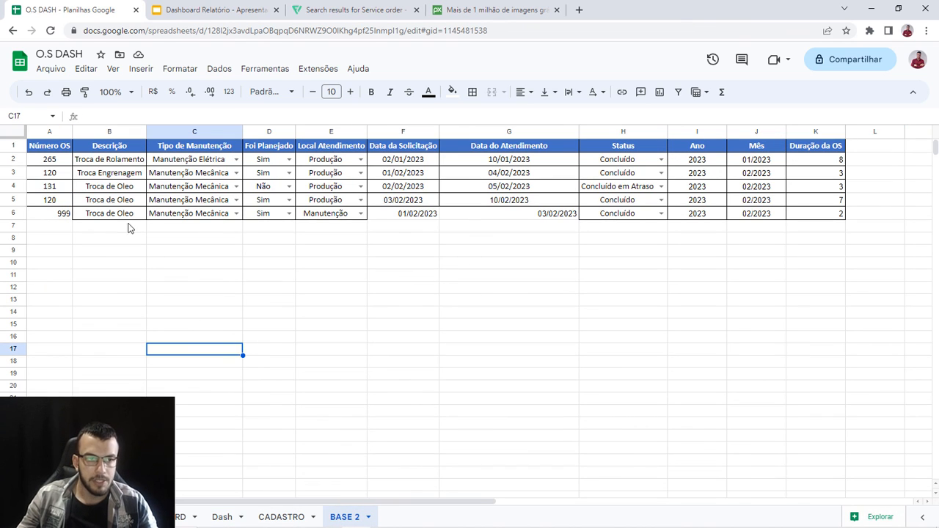
left_click(46, 131)
key("ctrl+shift+Right")
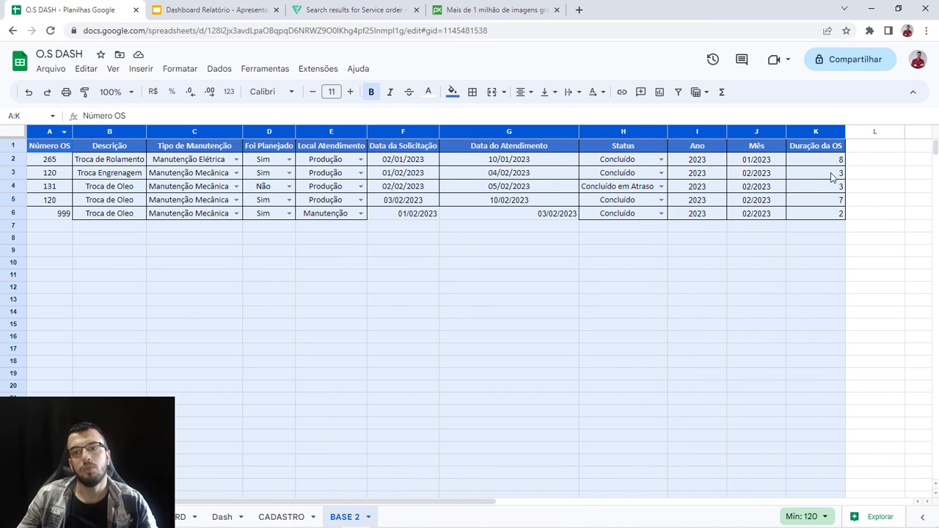
scroll(437, 356, "down", 7)
scroll(441, 352, "down", 12)
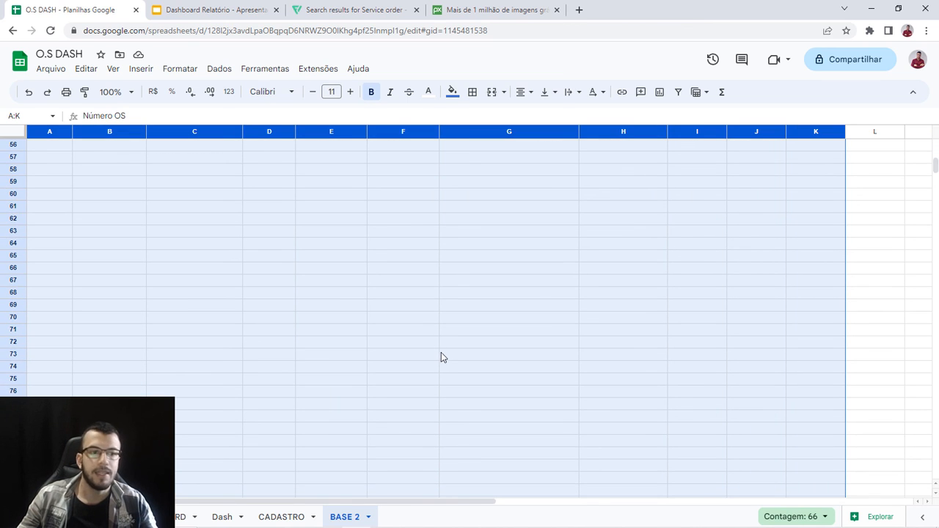
scroll(442, 355, "up", 5)
scroll(441, 356, "up", 8)
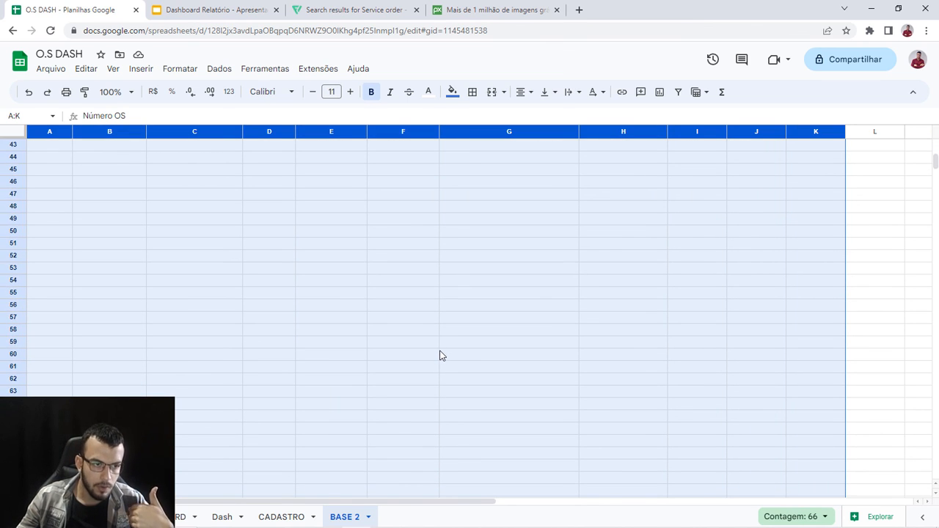
scroll(438, 358, "up", 10)
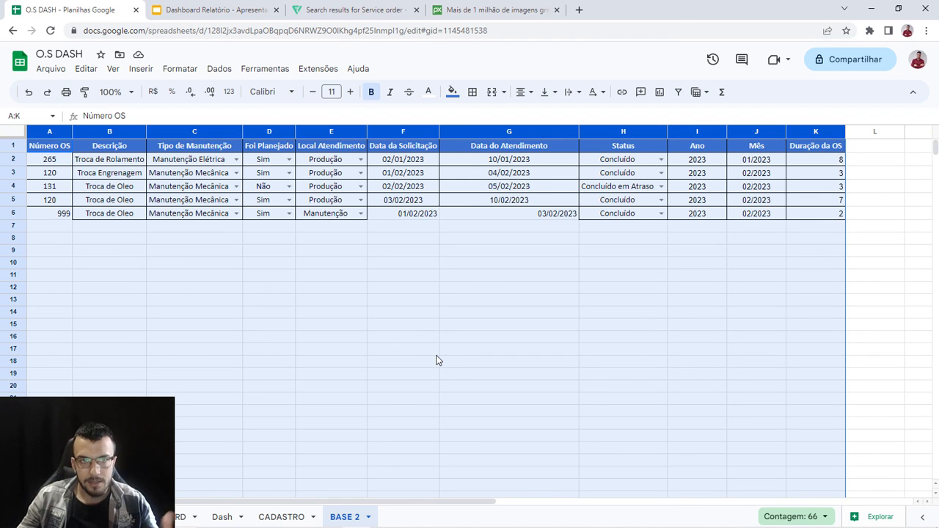
left_click(361, 303)
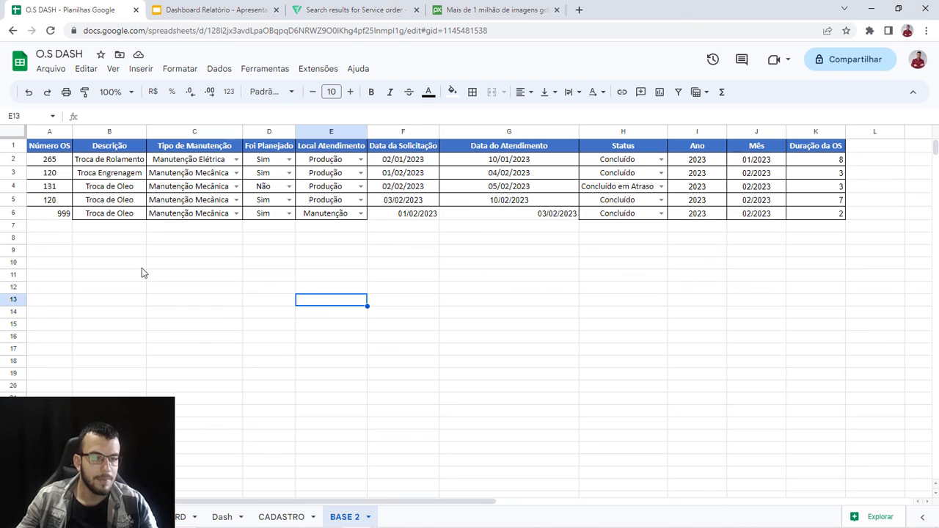
Step: Look over the blank rows of BASE 2 once more, and return to the Dash sheet to view the dashboard
scroll(136, 366, "down", 8)
left_click(67, 377)
scroll(174, 372, "up", 8)
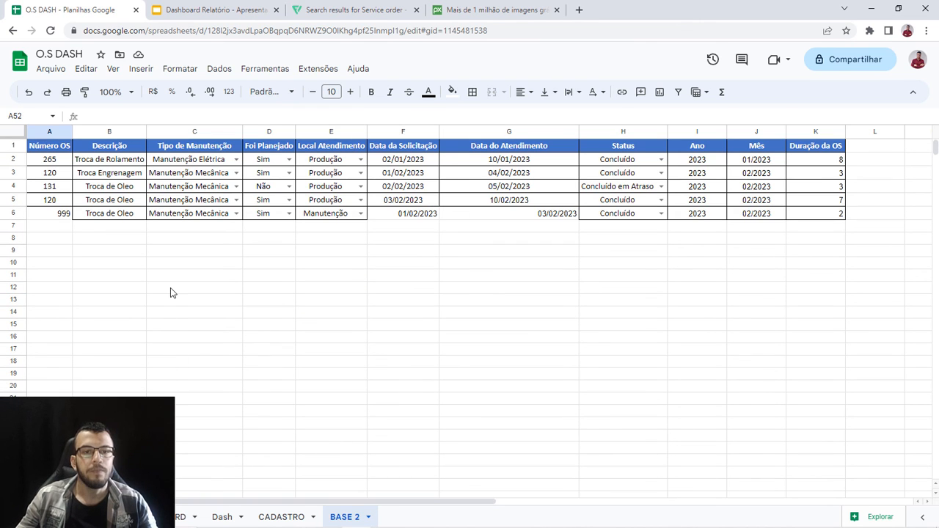
left_click(221, 517)
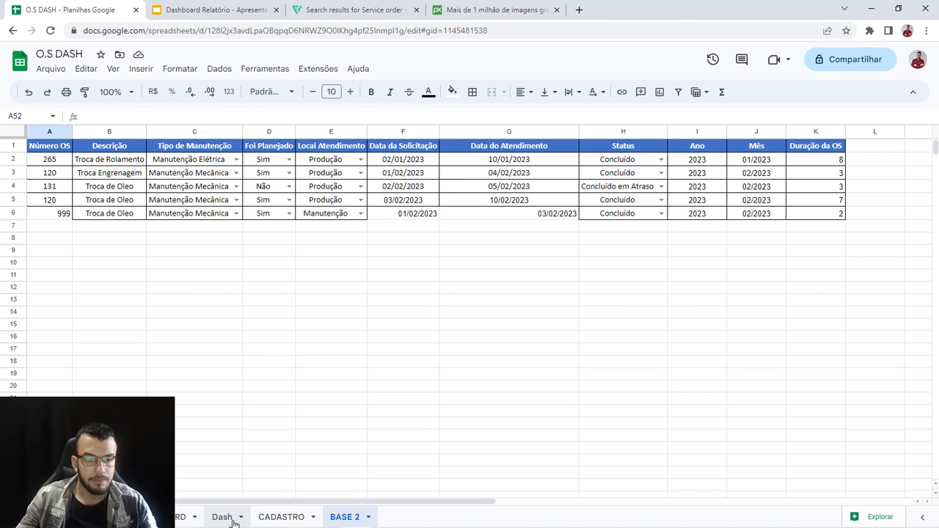
left_click(894, 348)
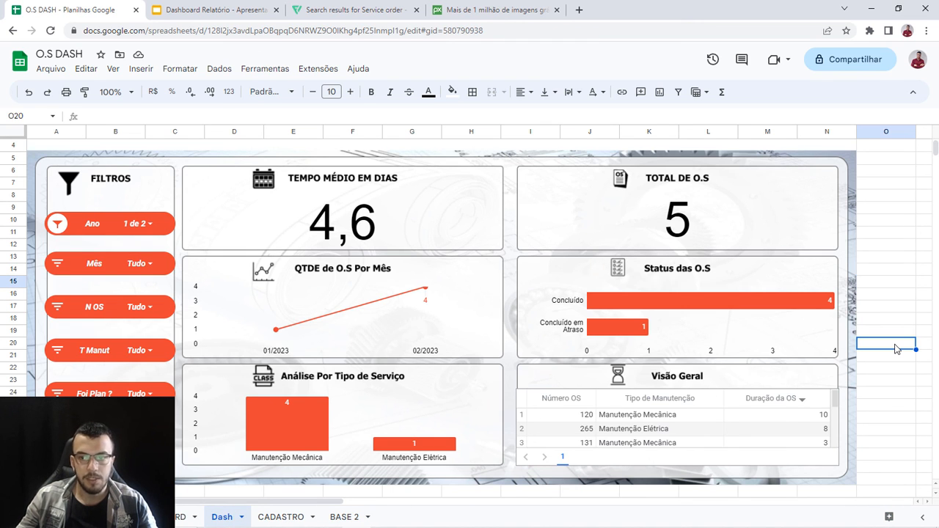